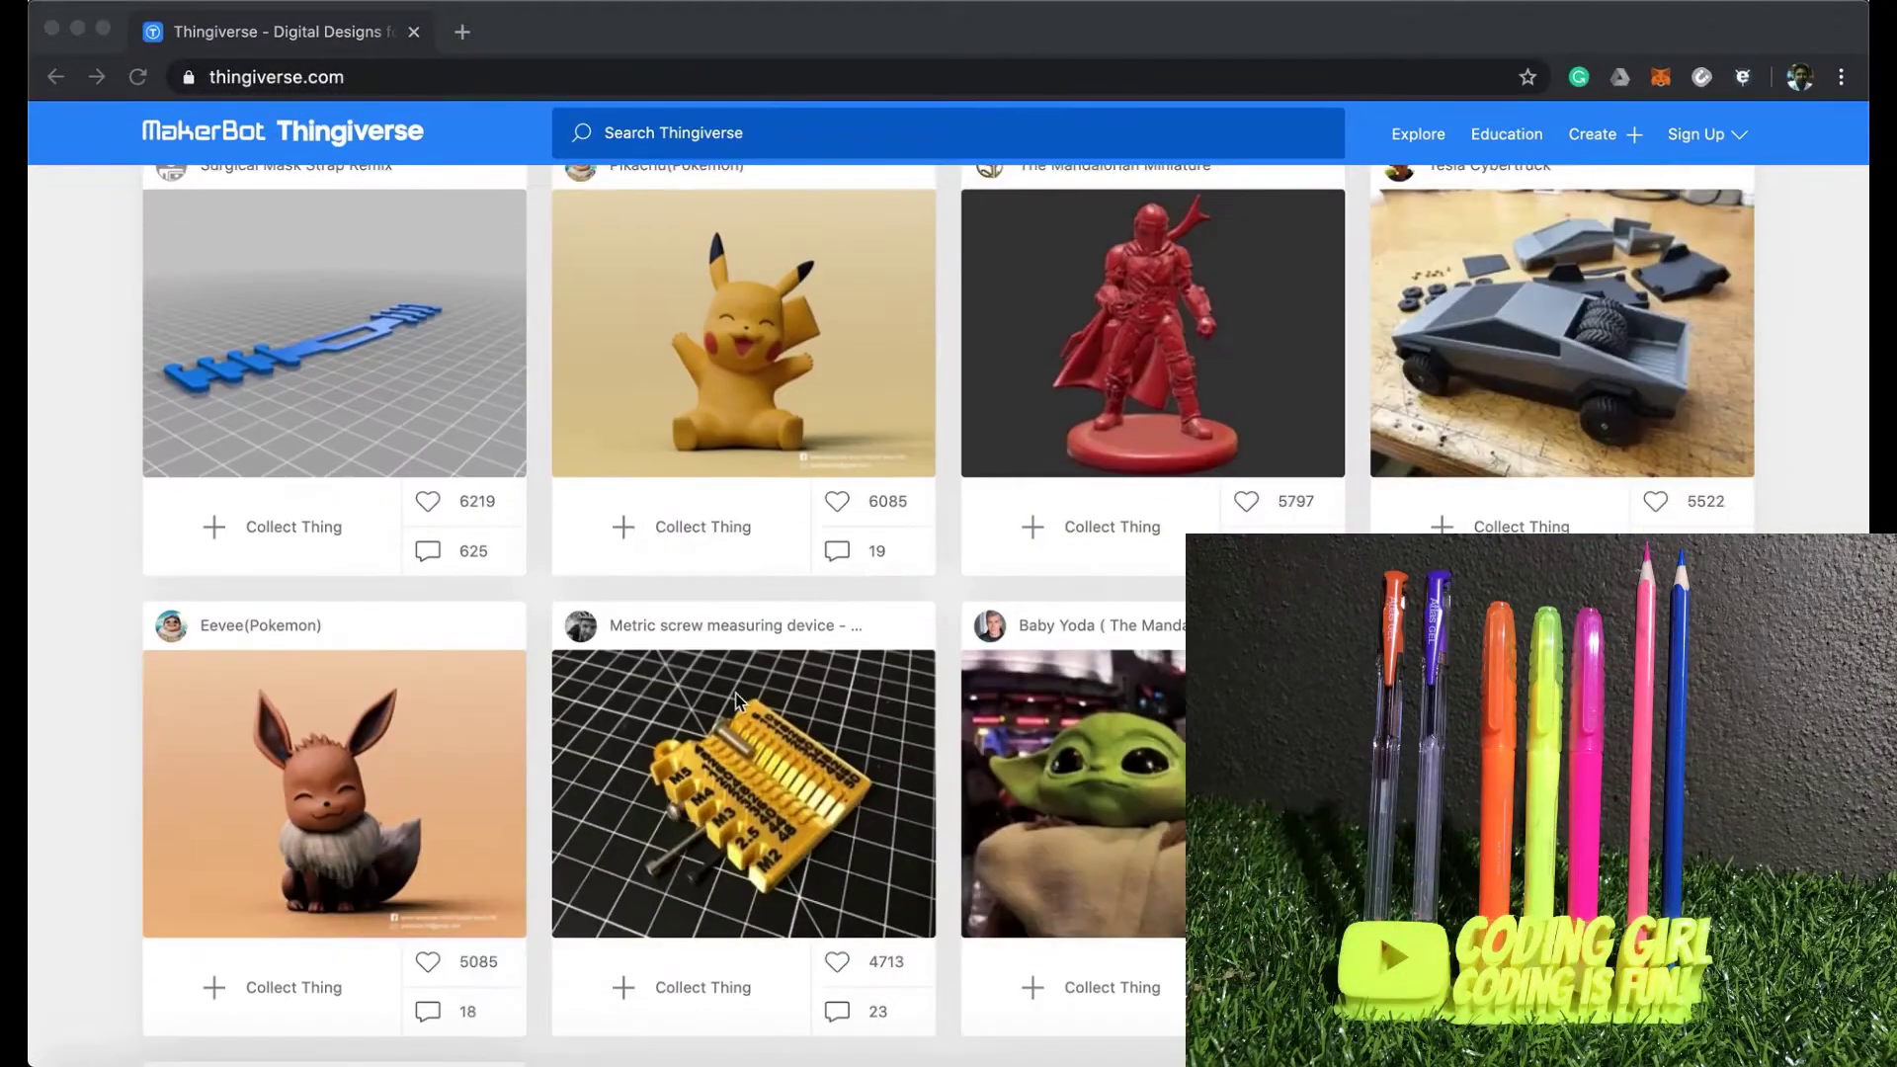
- Search Thingiverse for "vase"
scroll(736, 702, up, 8)
scroll(733, 691, up, 15)
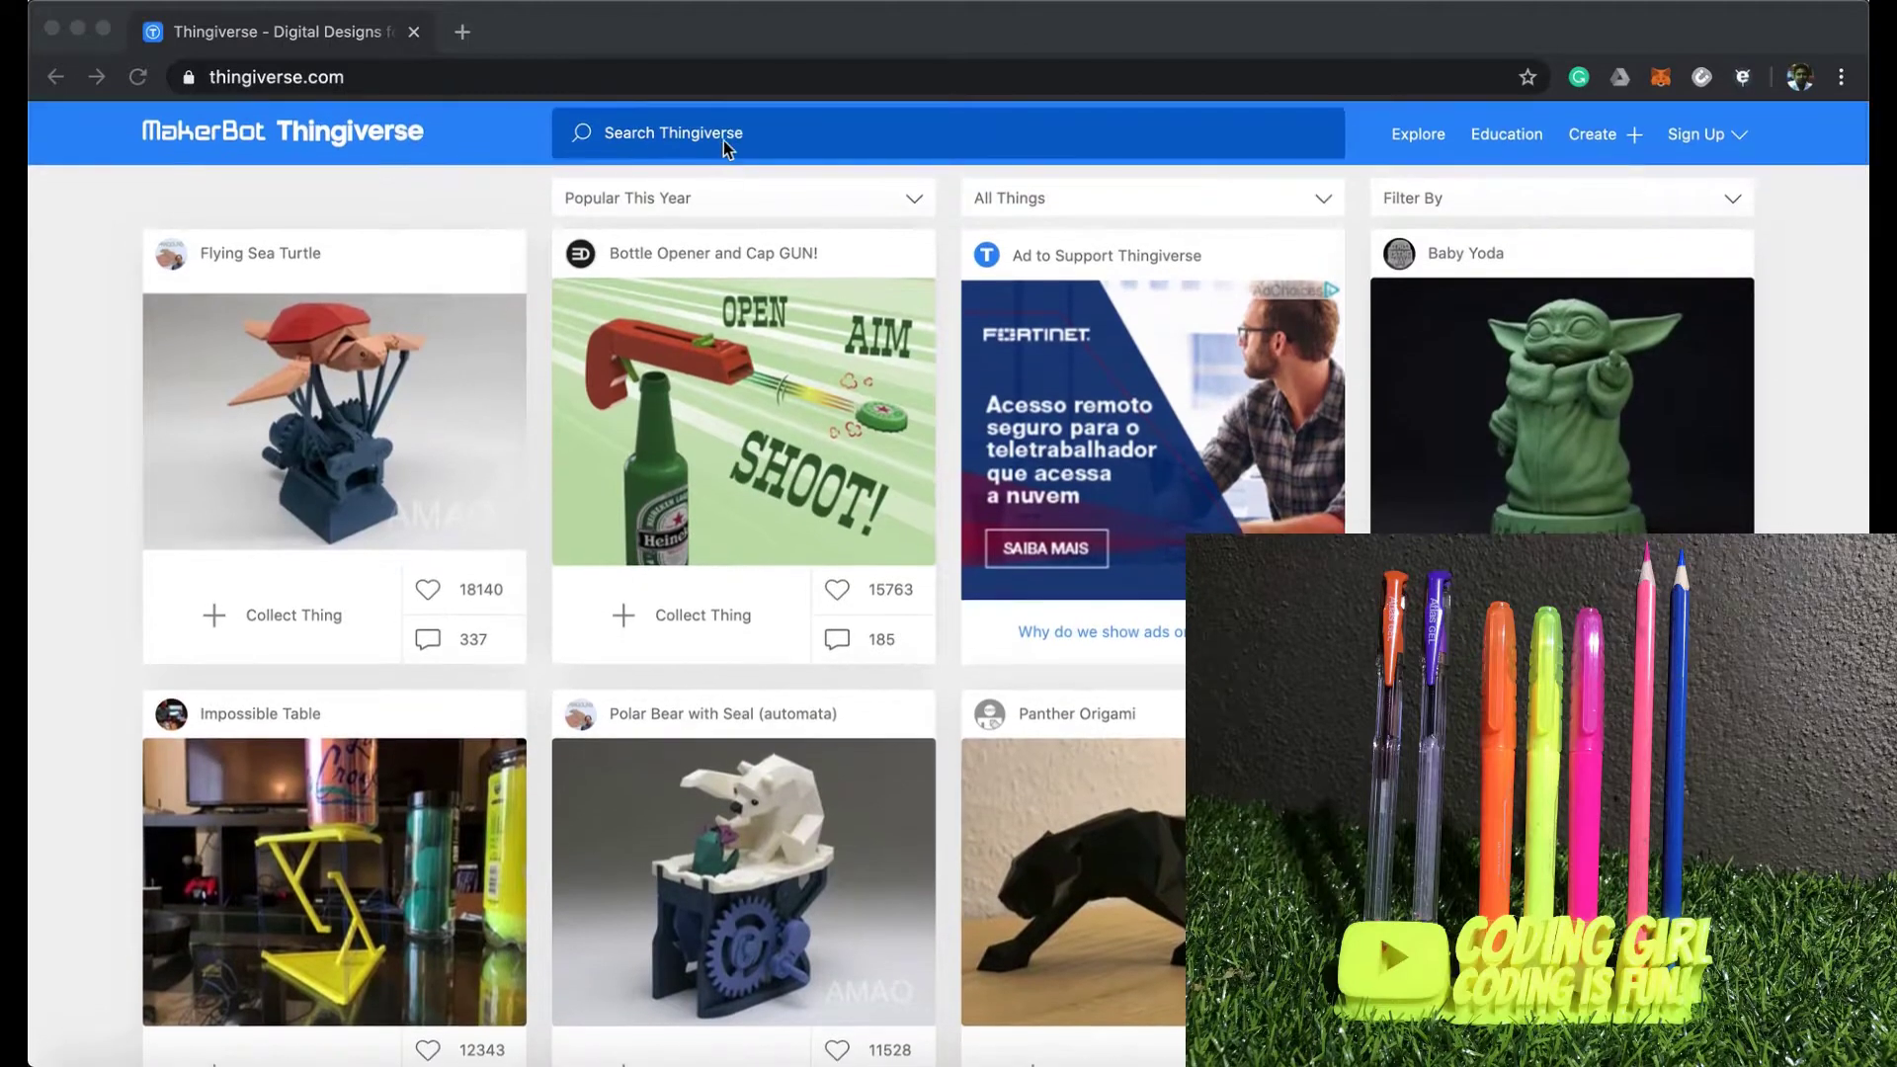
click(723, 136)
text(vase)
key(Return)
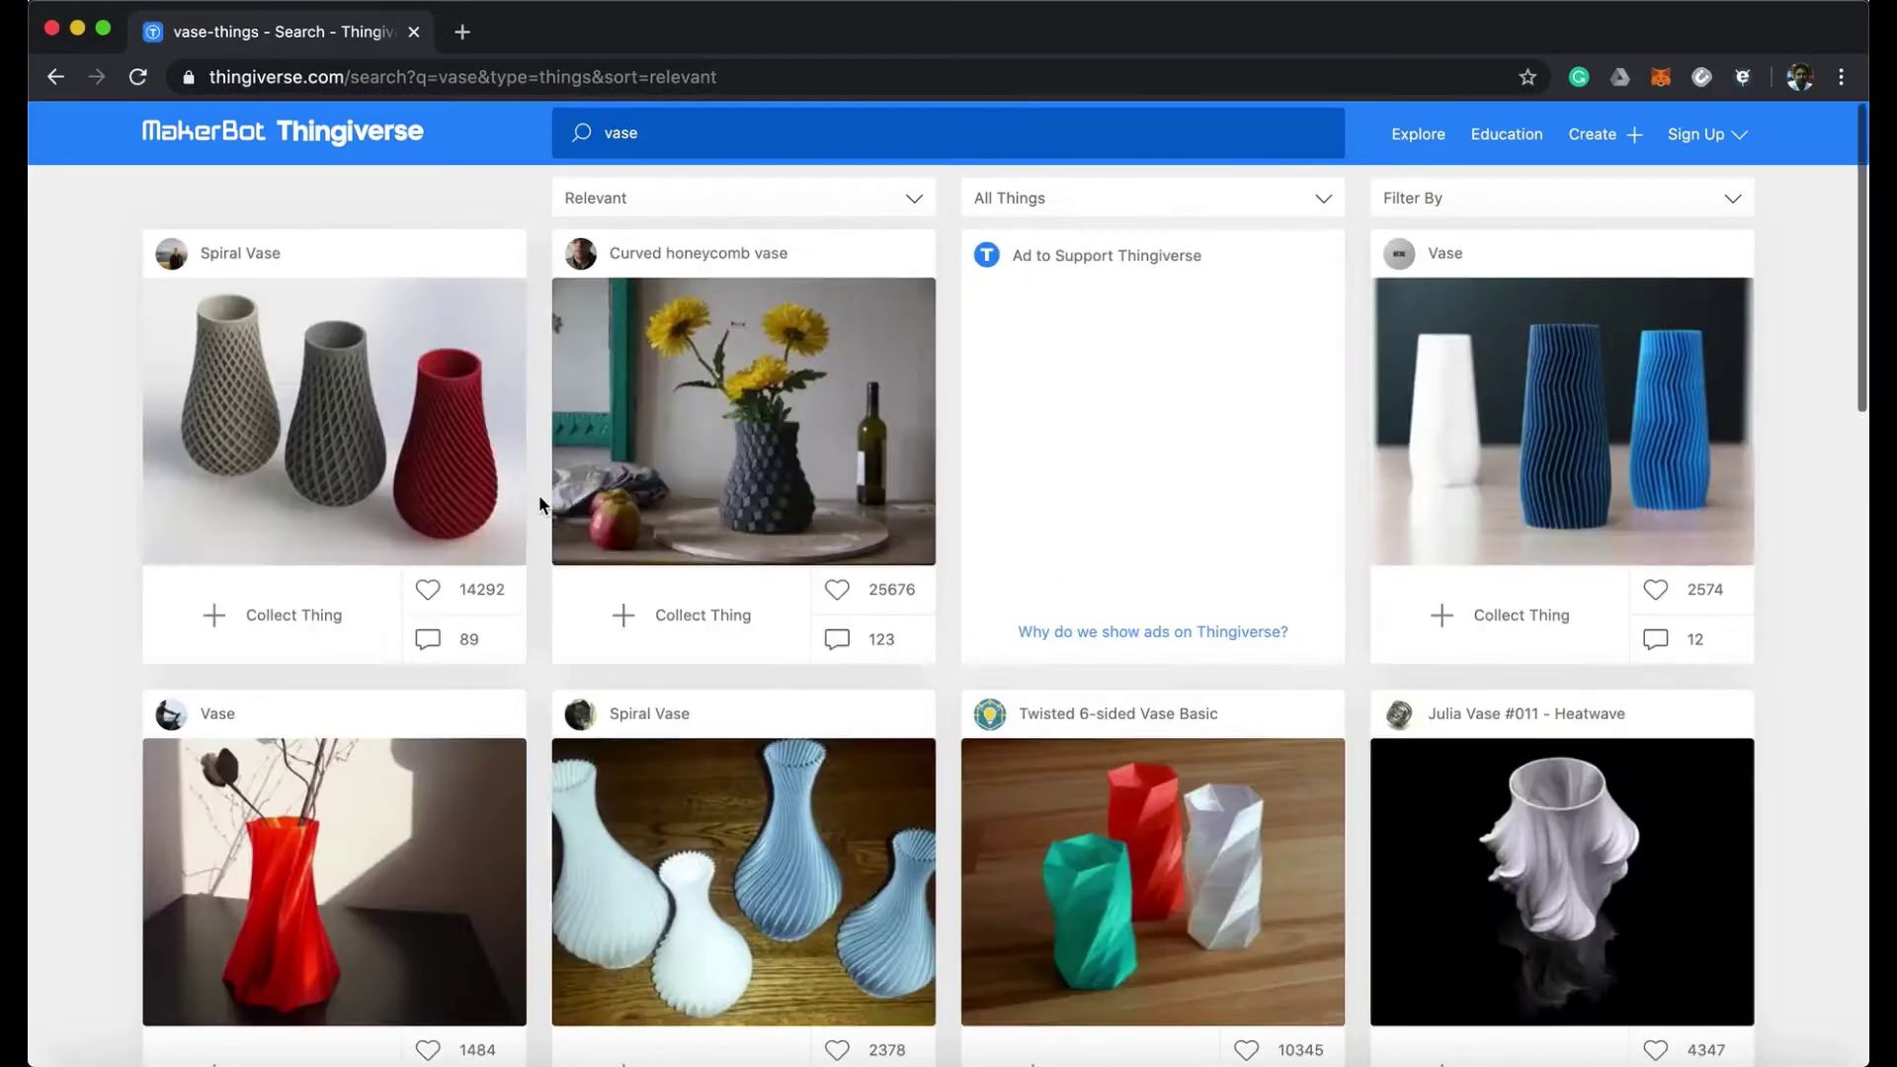
- Look through the vase results and open the white perforated teardrop-shaped vase
scroll(537, 494, down, 5)
scroll(538, 494, down, 5)
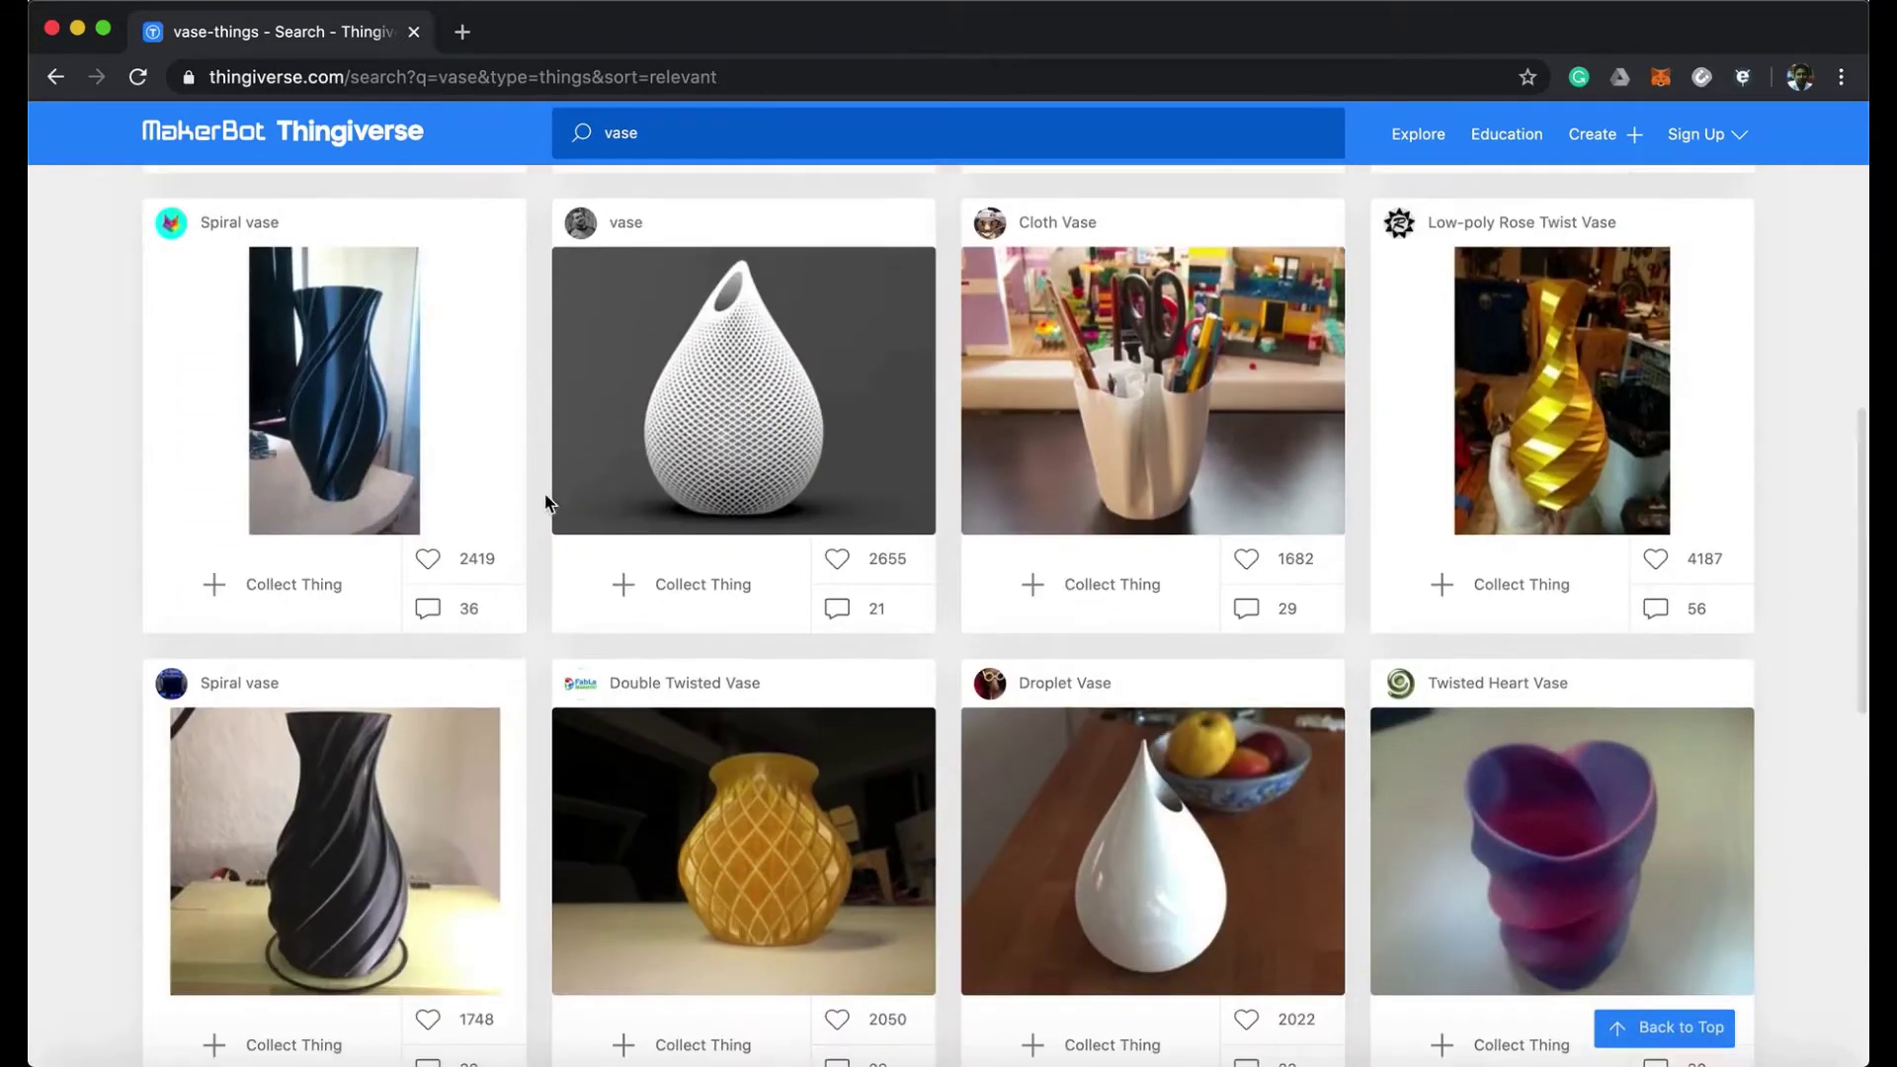
click(814, 435)
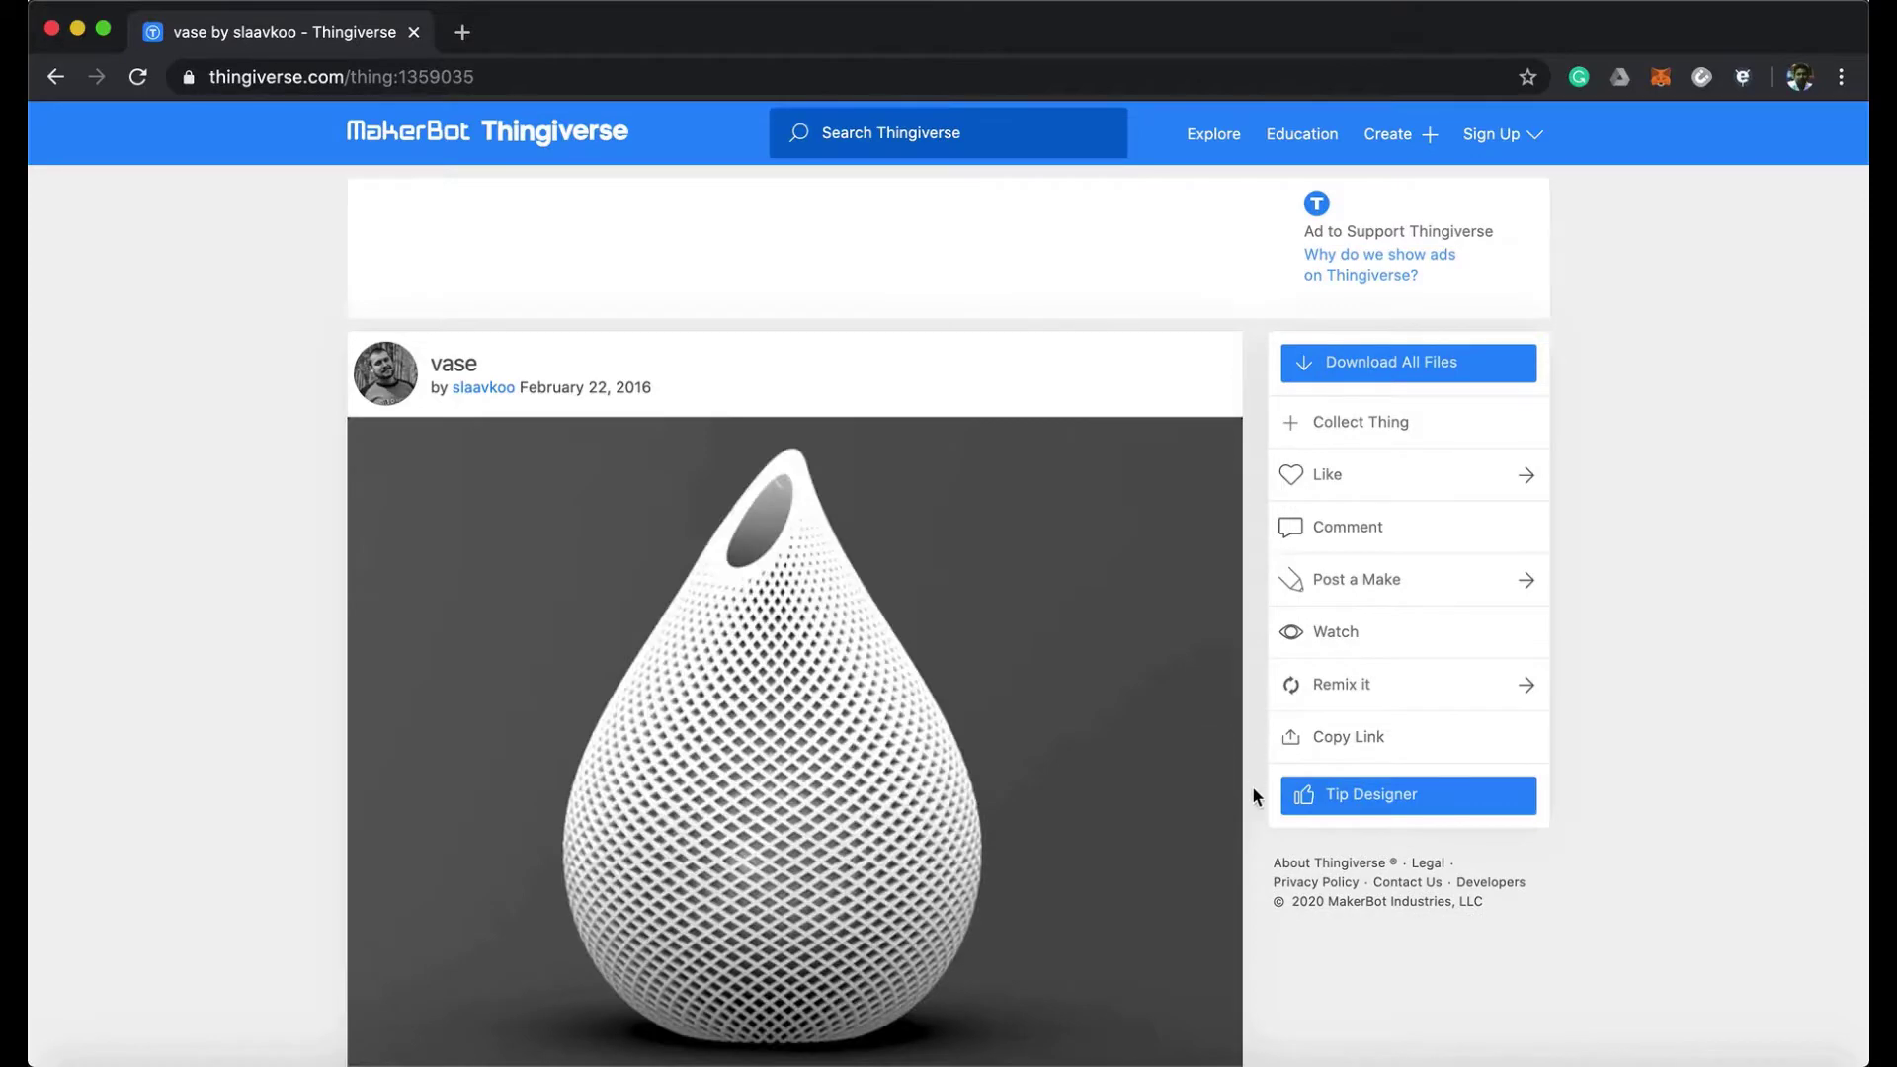
- Examine the teardrop vase's details and the photos of its makes
scroll(1253, 790, down, 1)
scroll(1253, 787, down, 10)
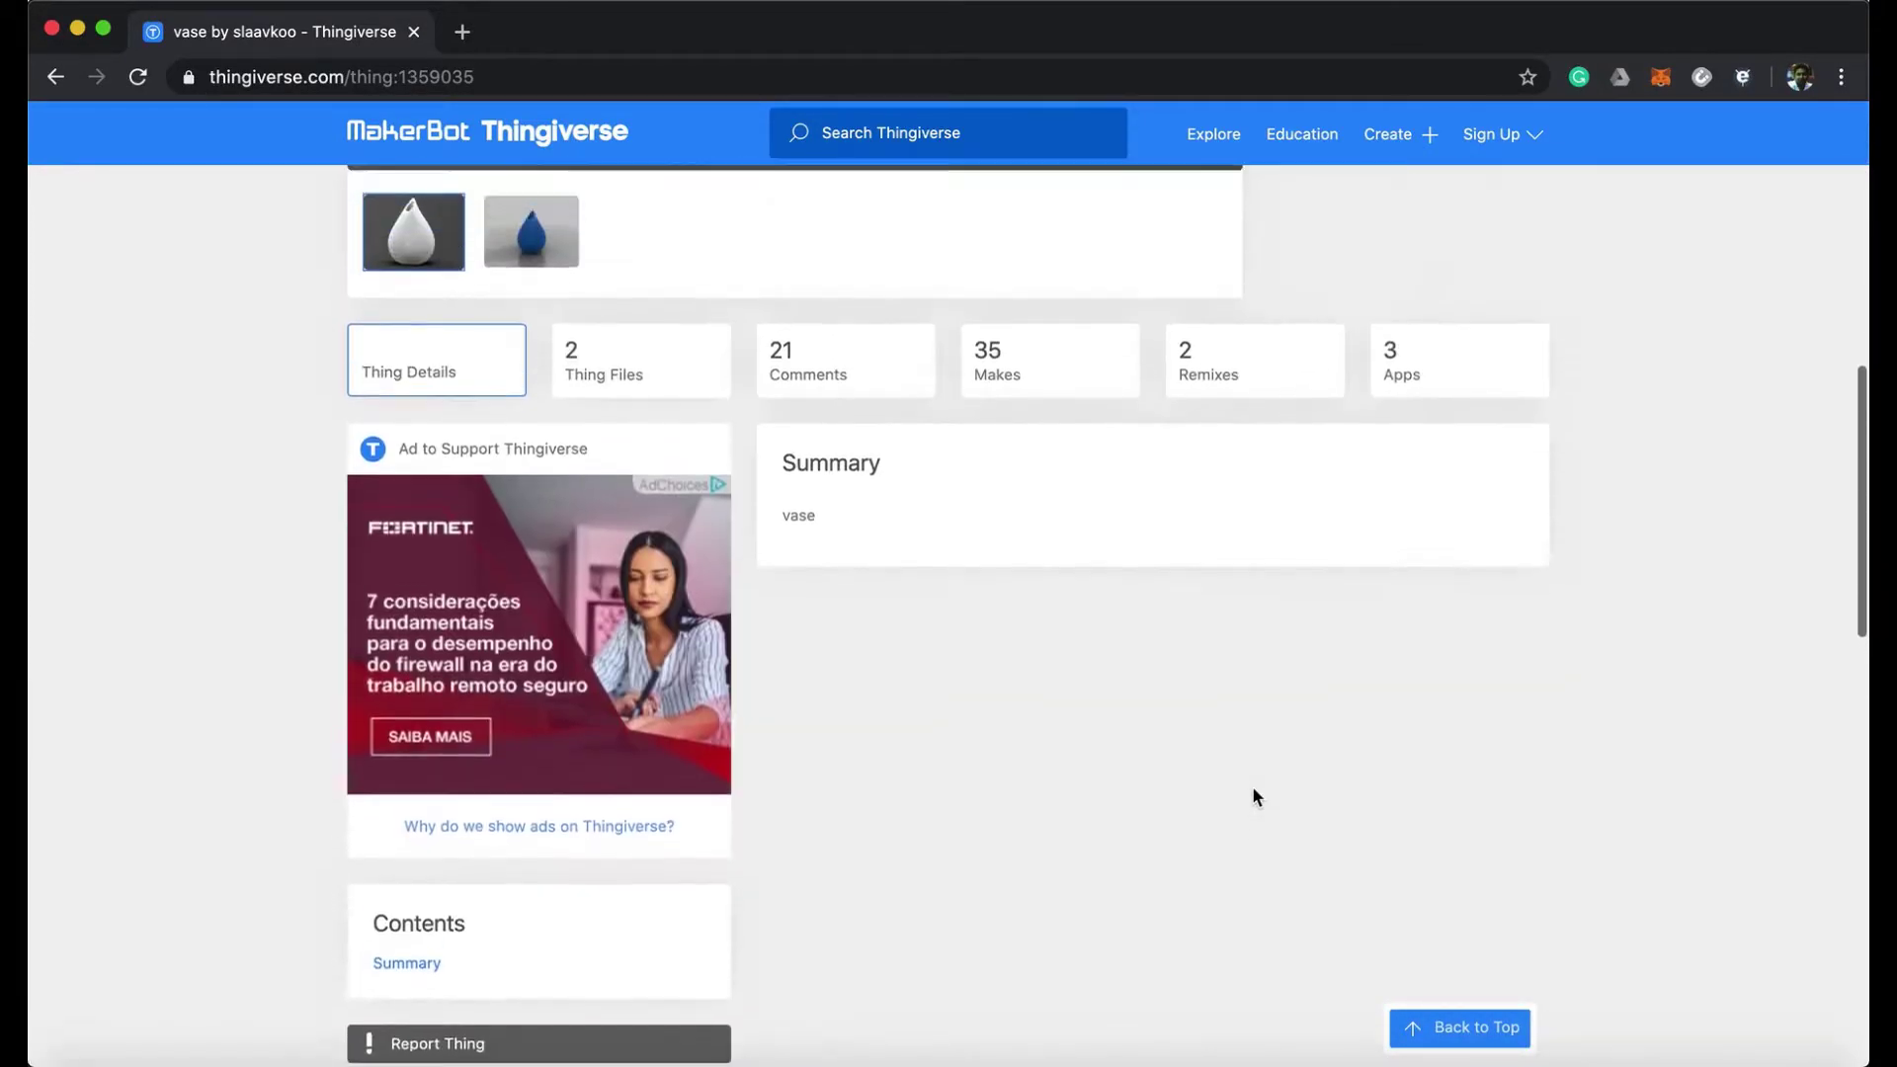
scroll(1186, 741, up, 3)
click(995, 630)
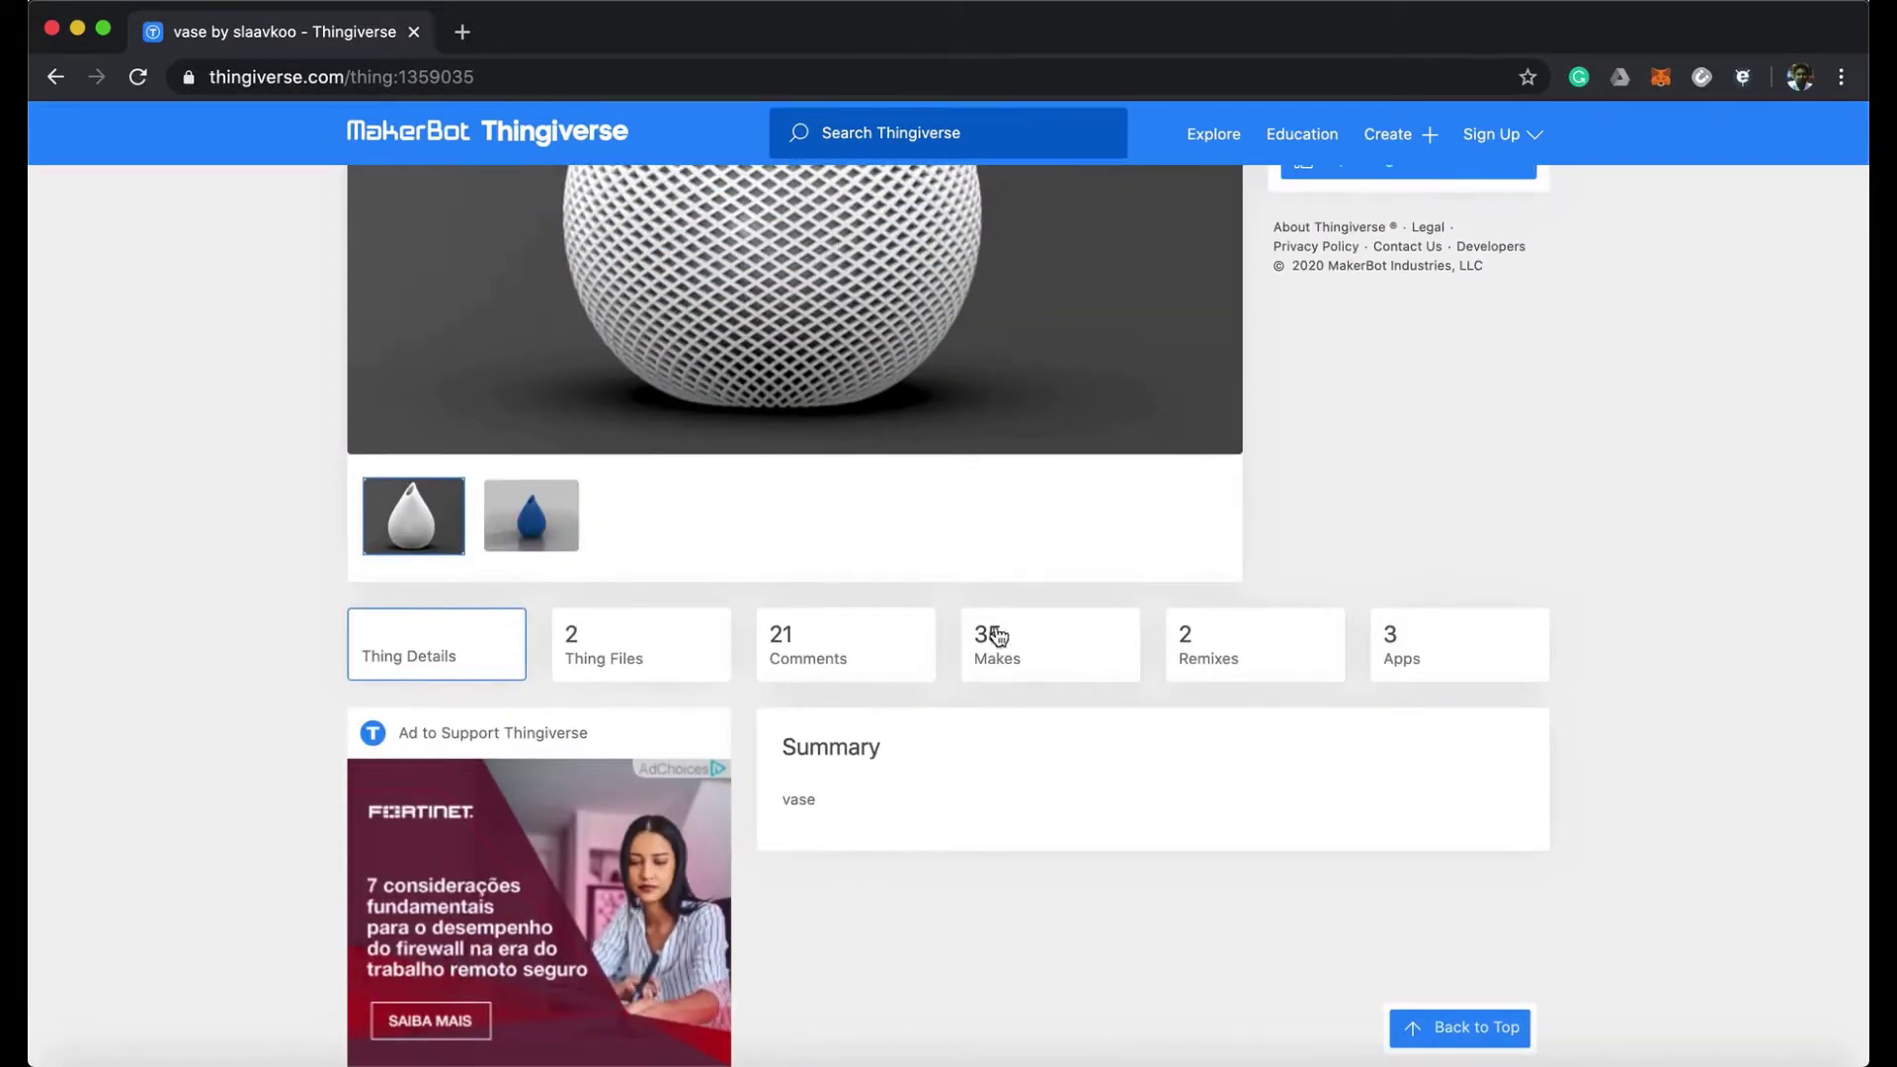
scroll(1158, 802, down, 8)
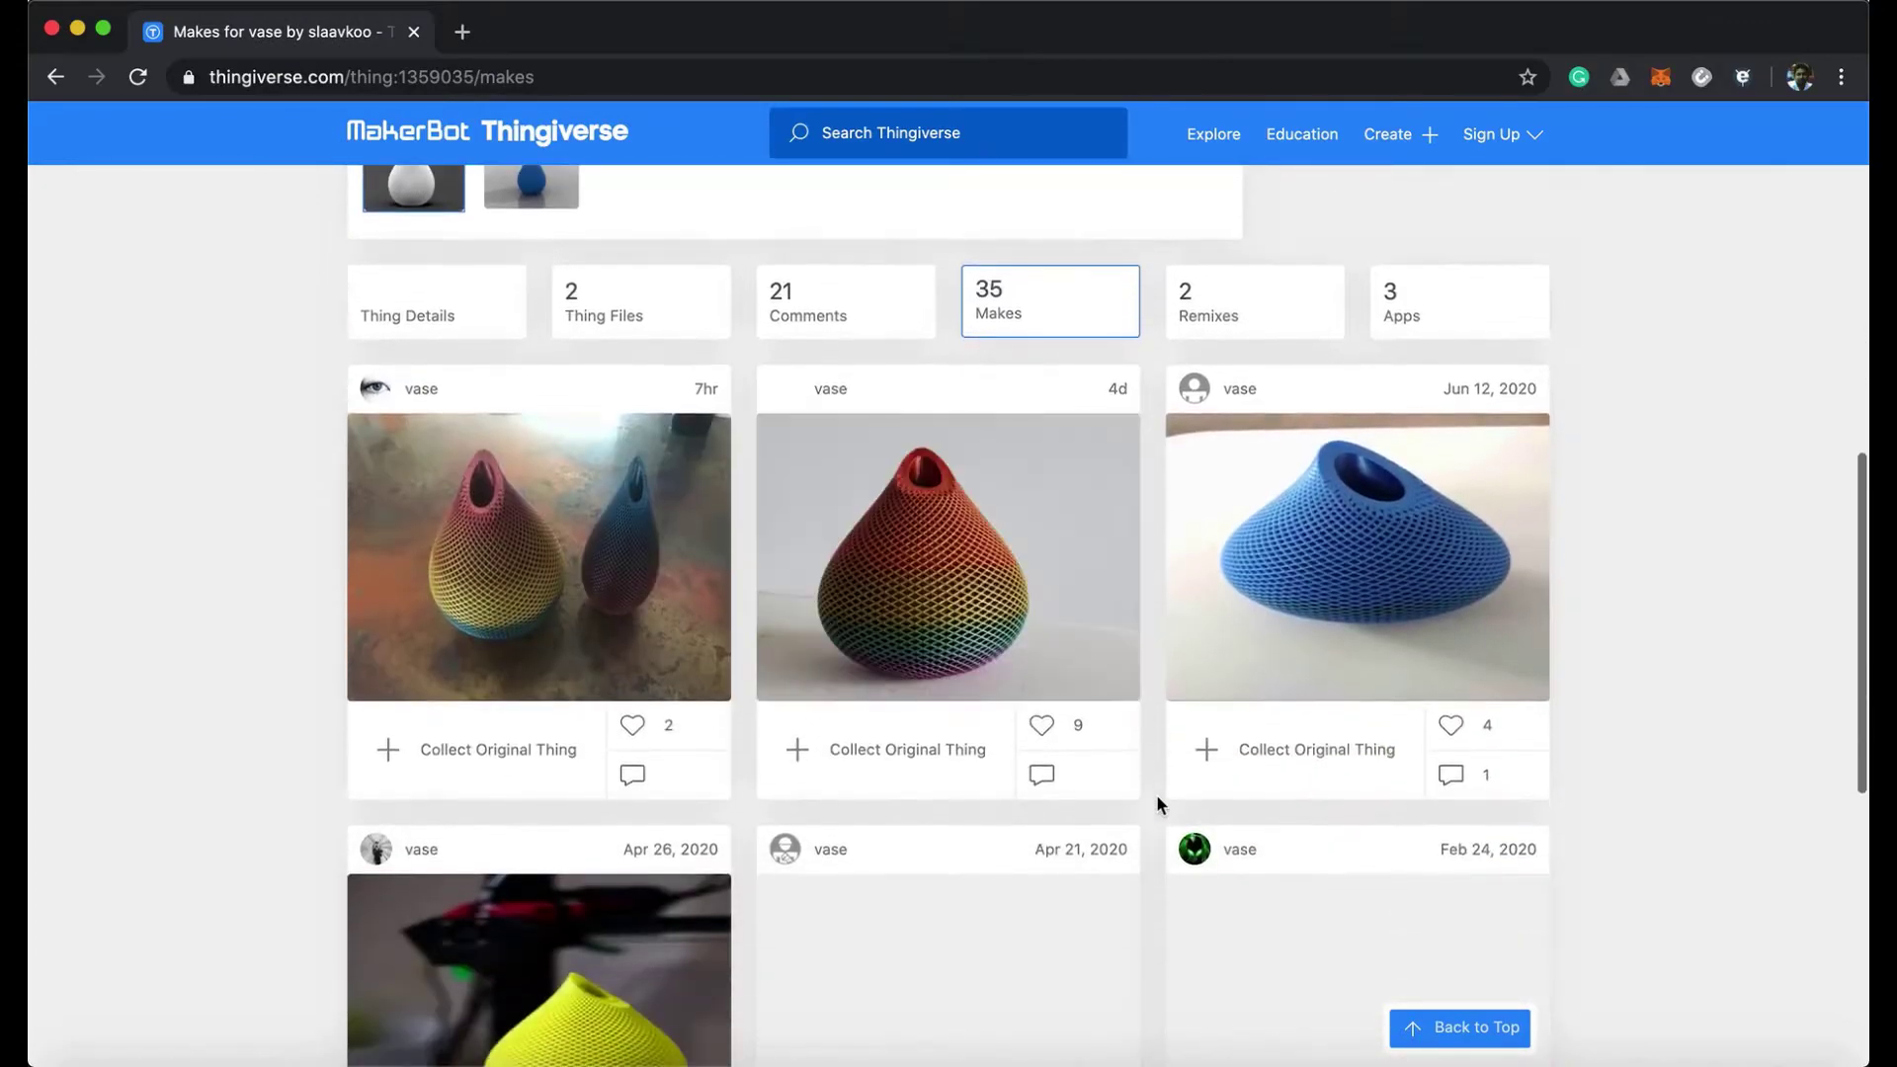
scroll(1156, 794, down, 4)
scroll(1156, 796, up, 20)
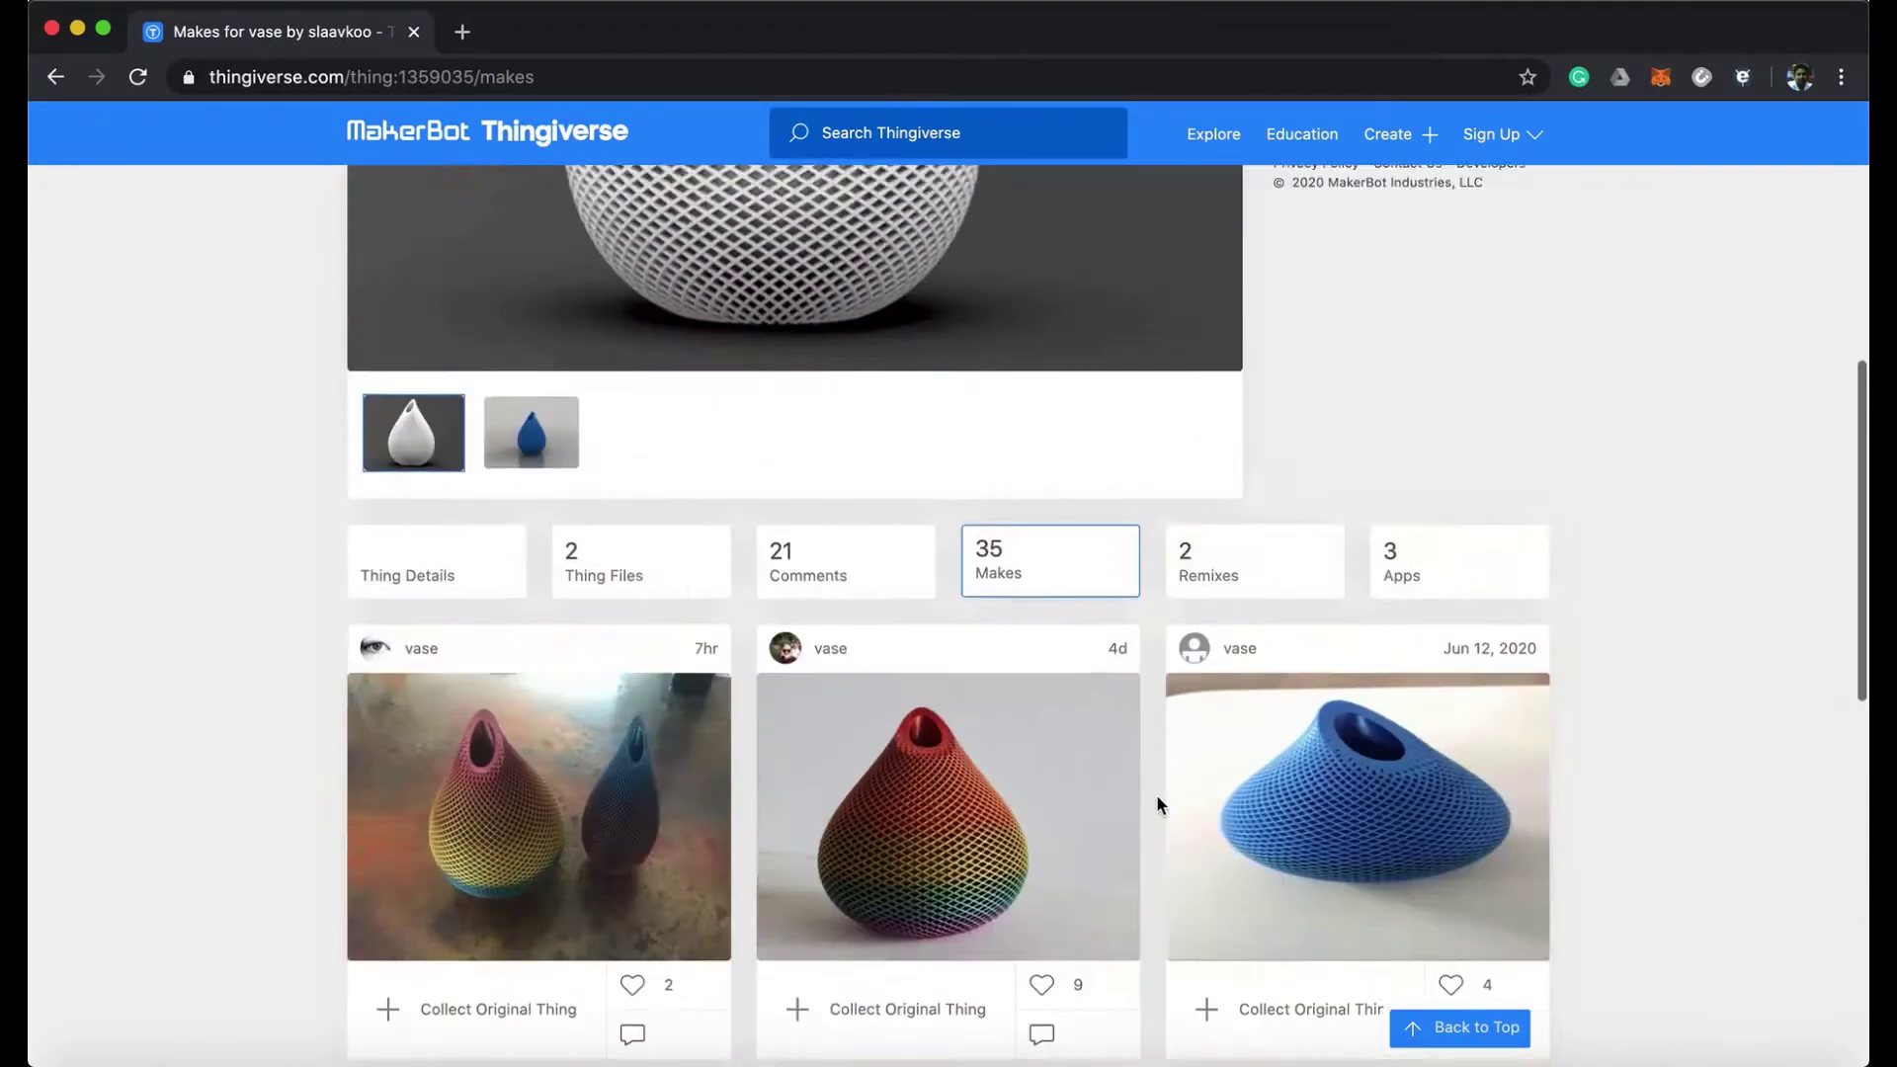
click(1312, 383)
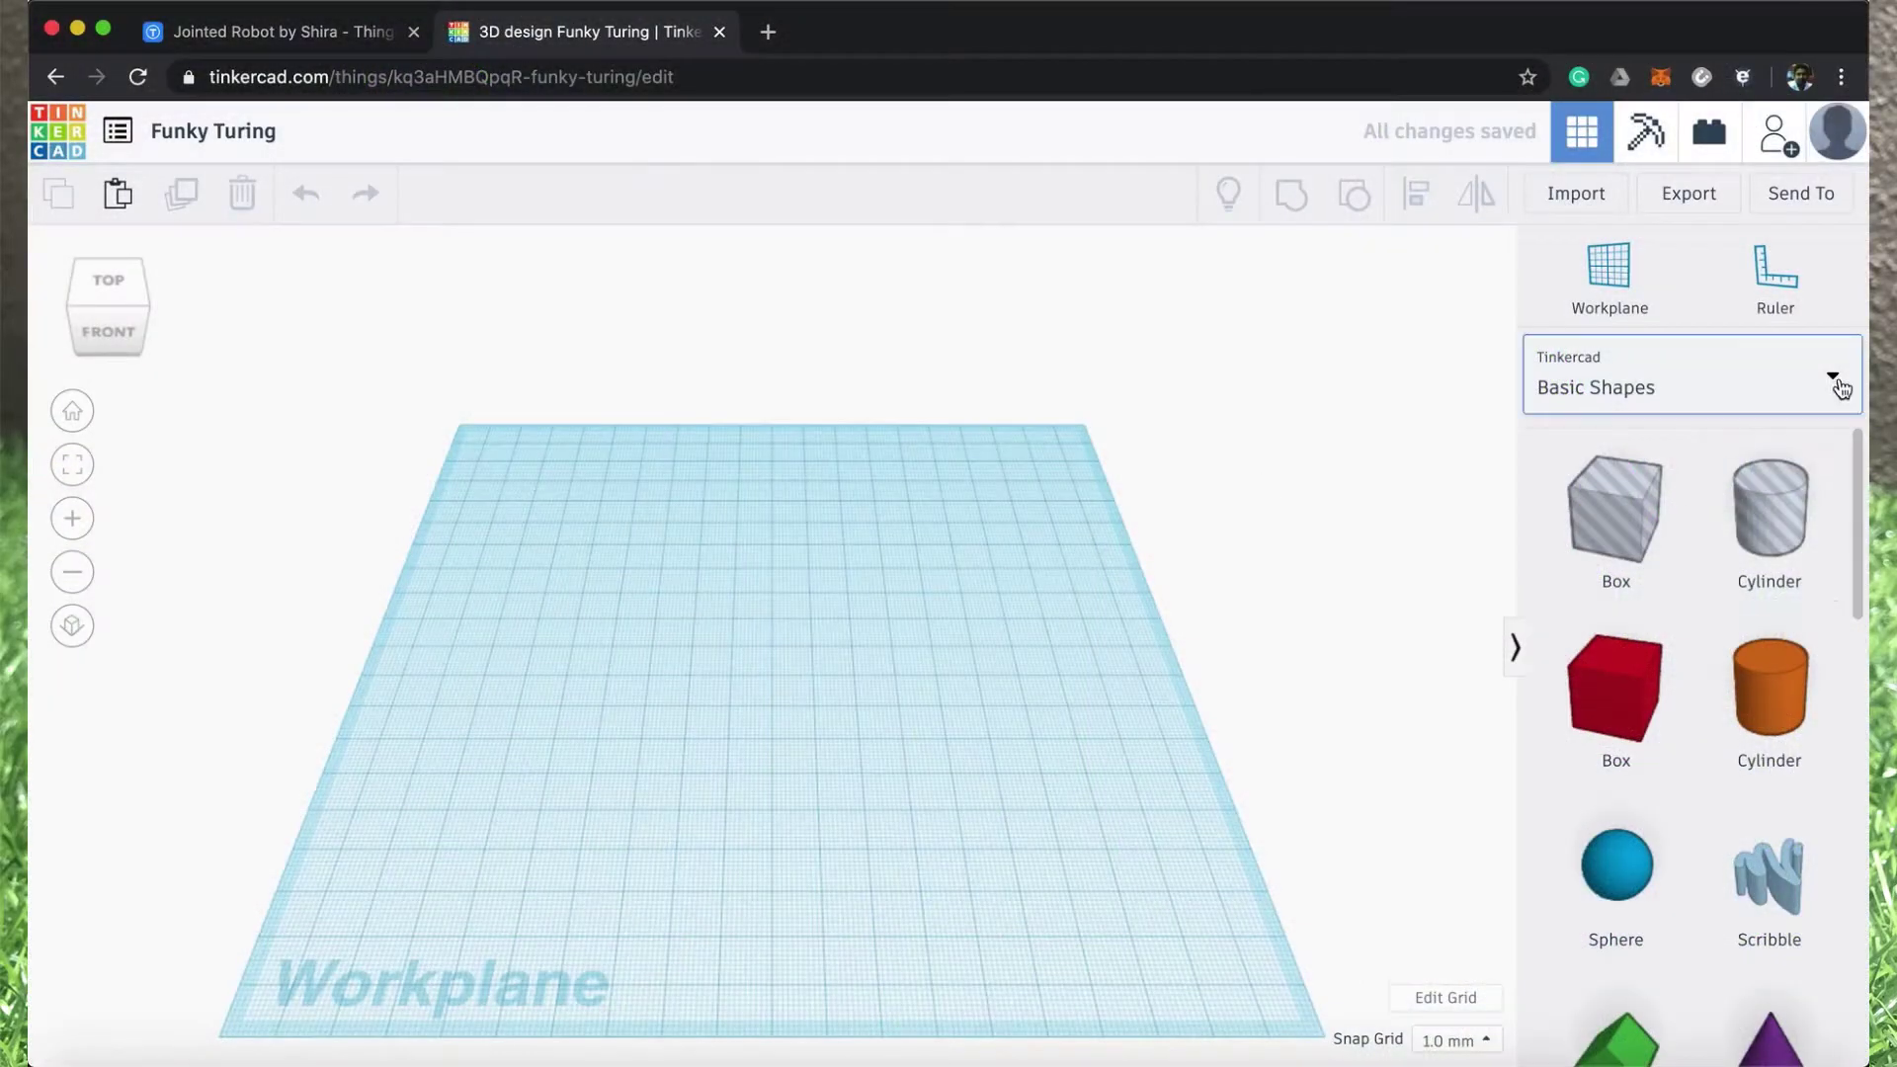
- In the Tinkercad design, browse the Skeleton parts of the Printables shape library
click(1836, 383)
scroll(1651, 755, down, 2)
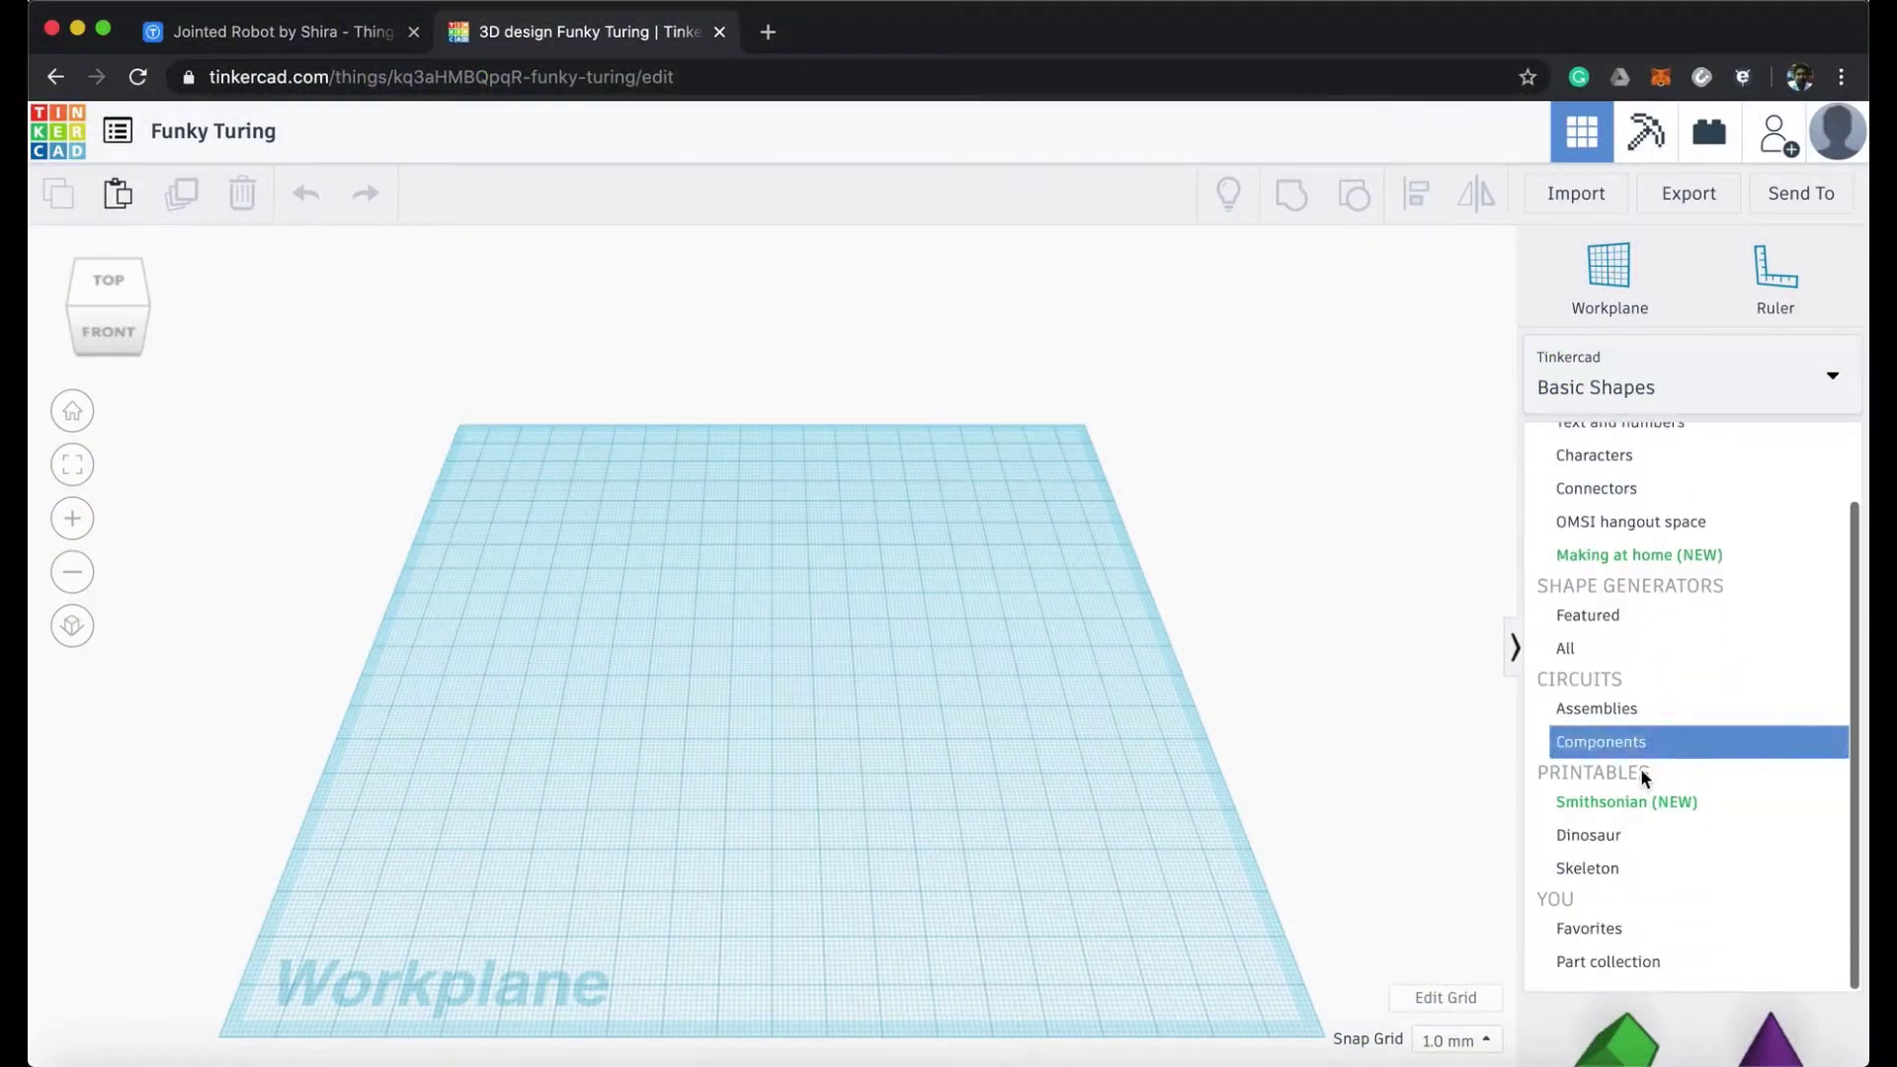
click(1613, 869)
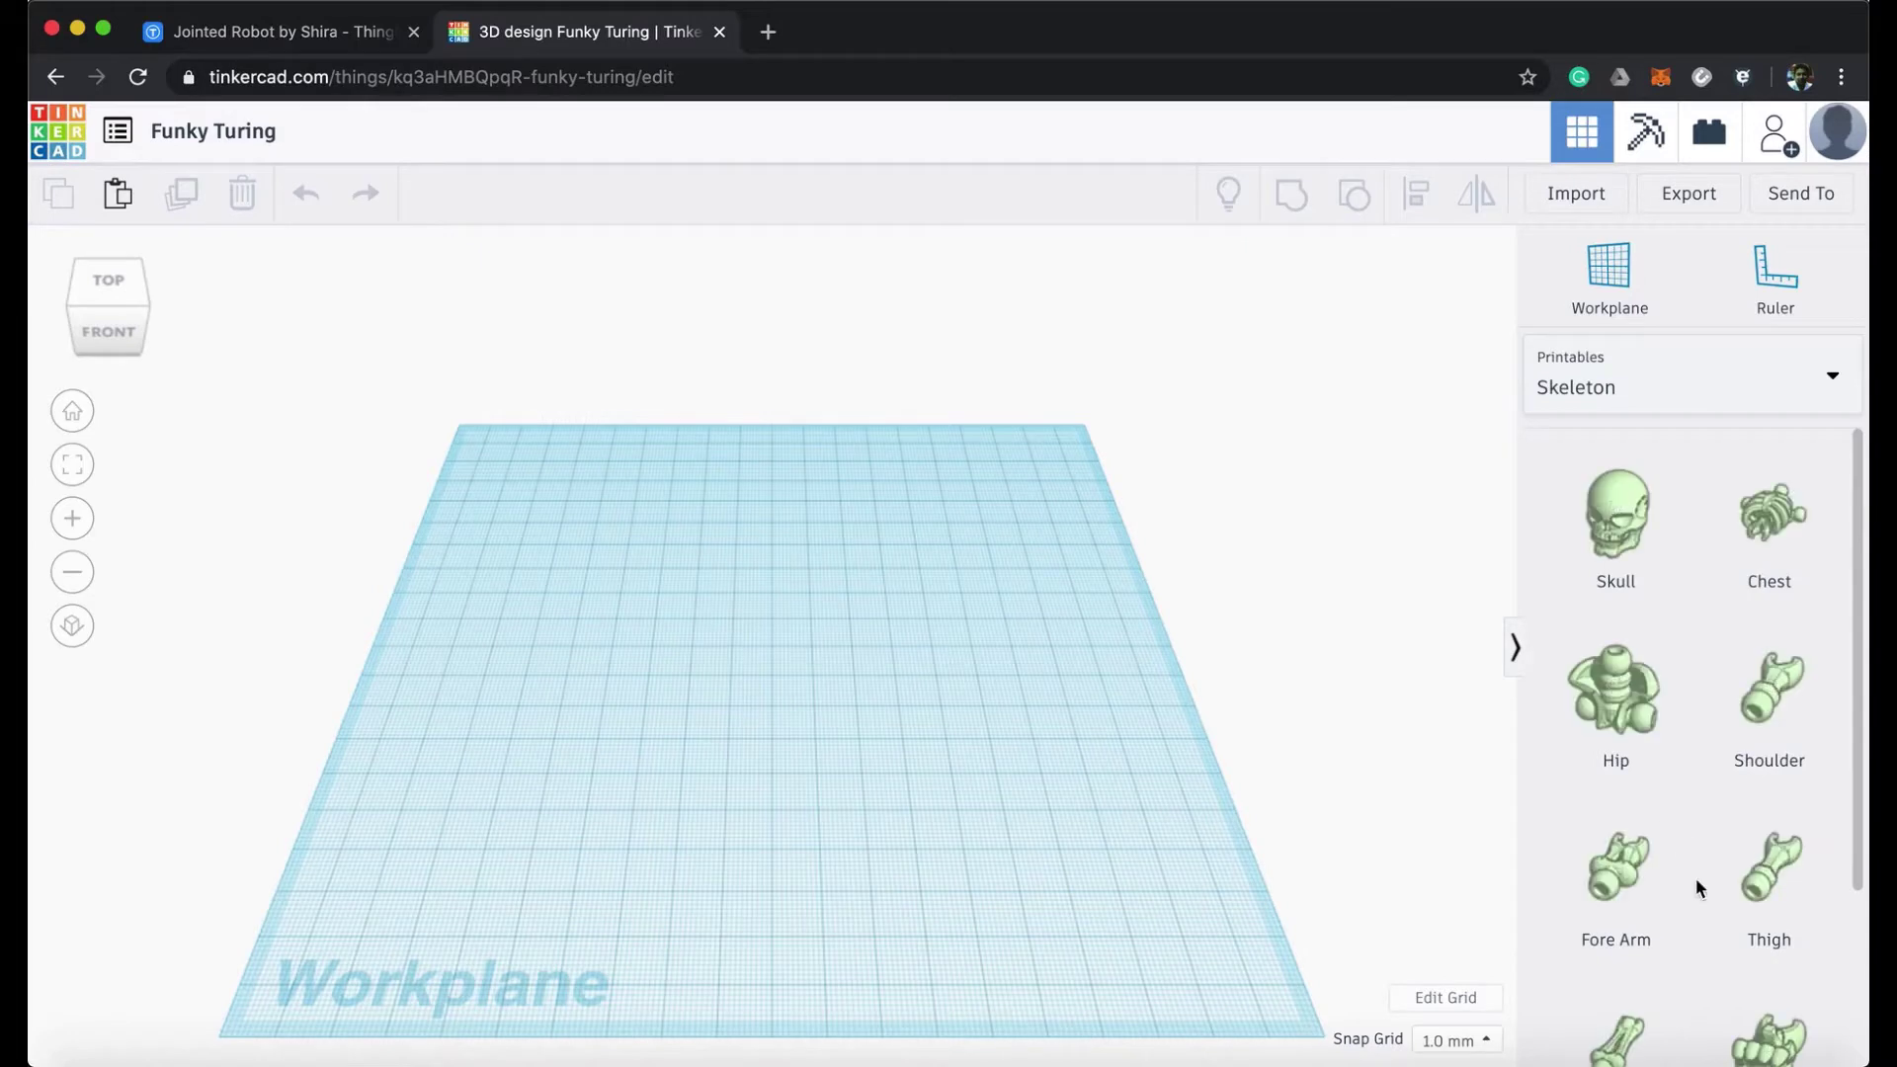
scroll(1695, 877, down, 2)
scroll(1695, 877, up, 2)
- Switch the shape library to the Dinosaur printables and look through its parts
click(1835, 399)
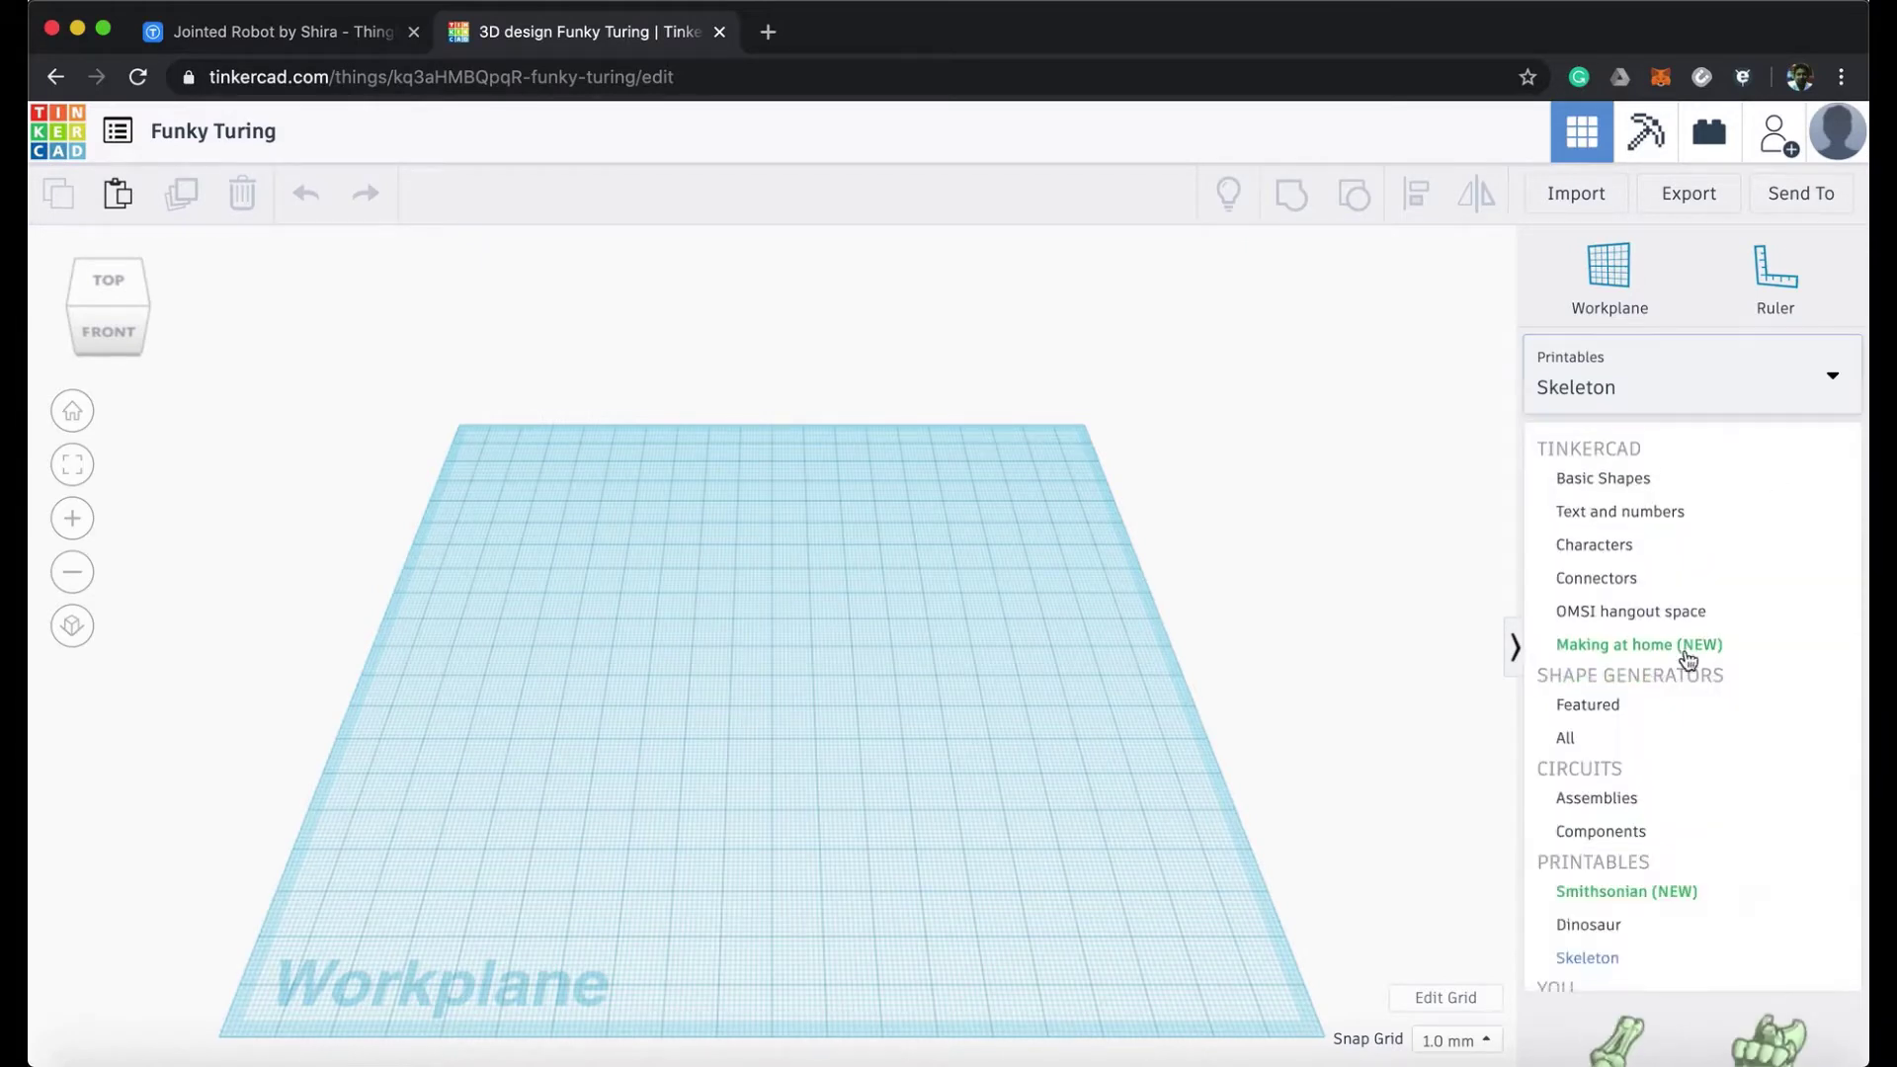
click(1640, 887)
scroll(1697, 858, down, 6)
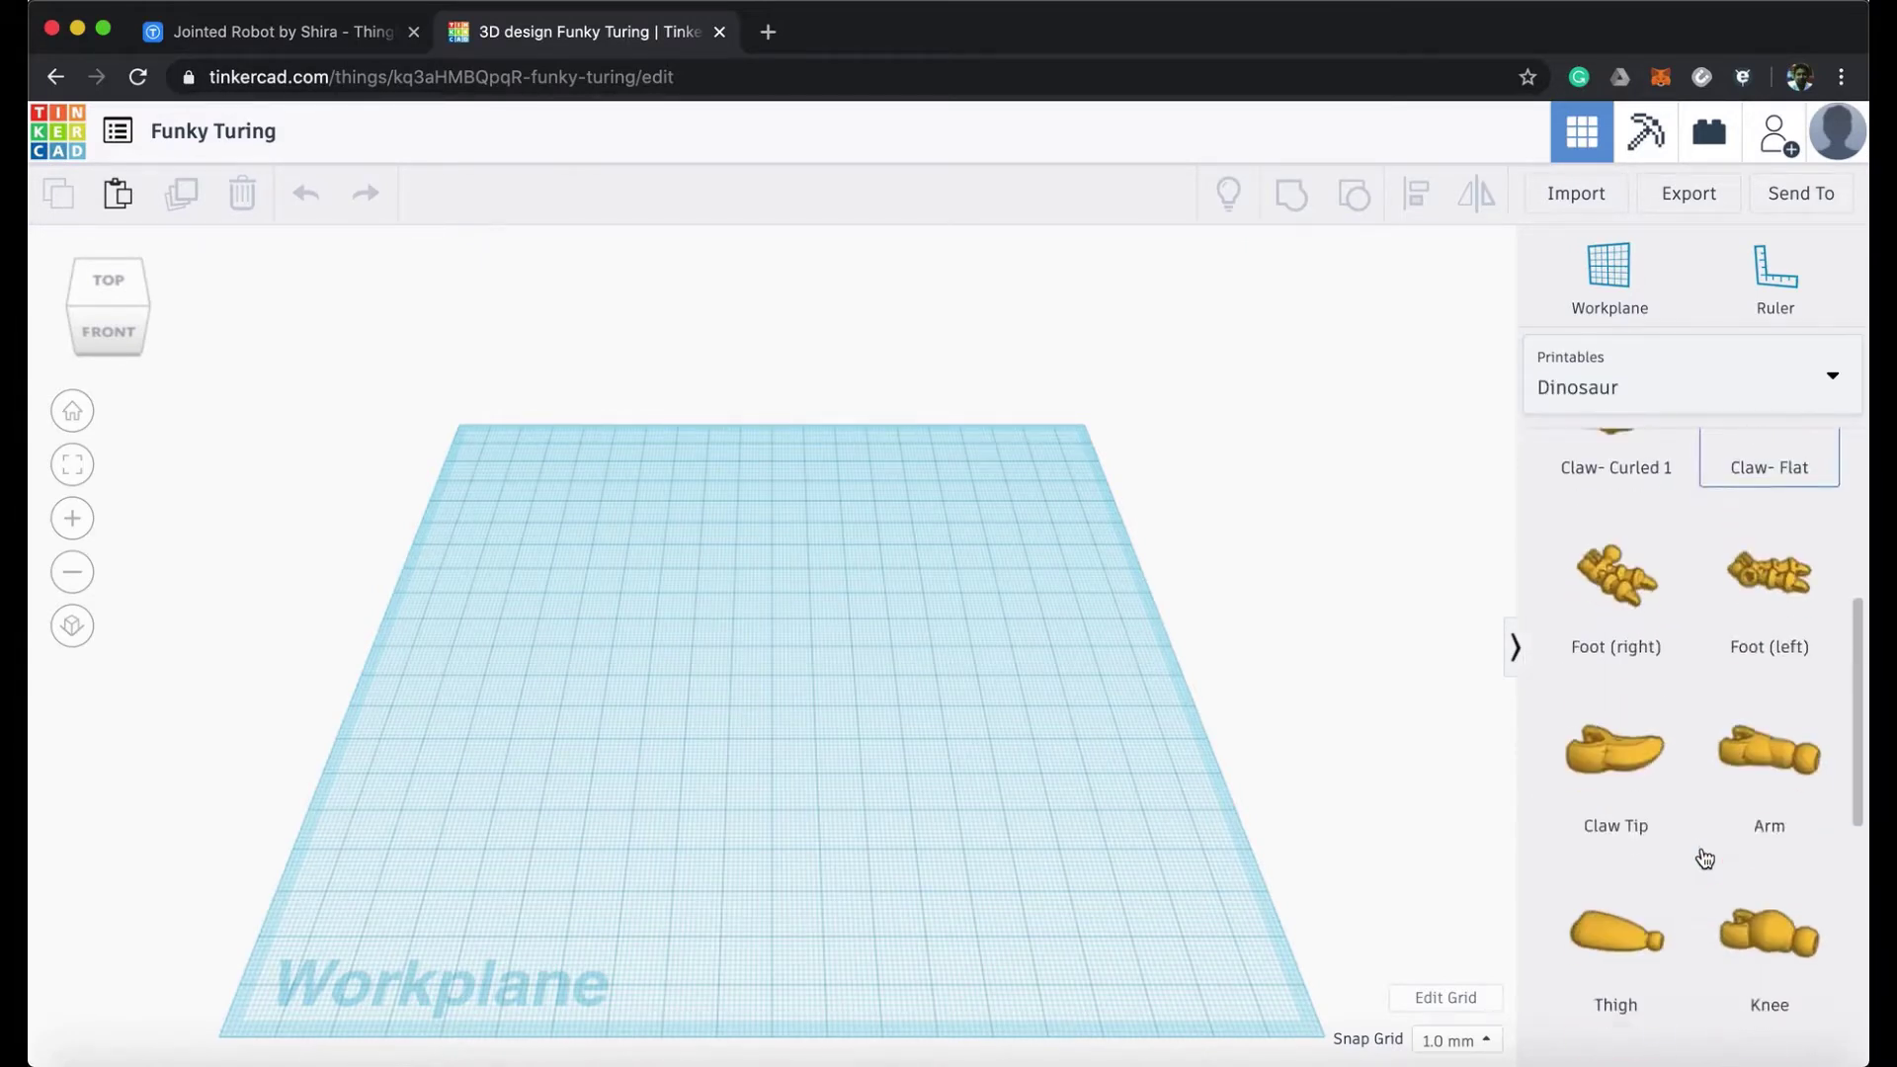
scroll(1697, 857, up, 6)
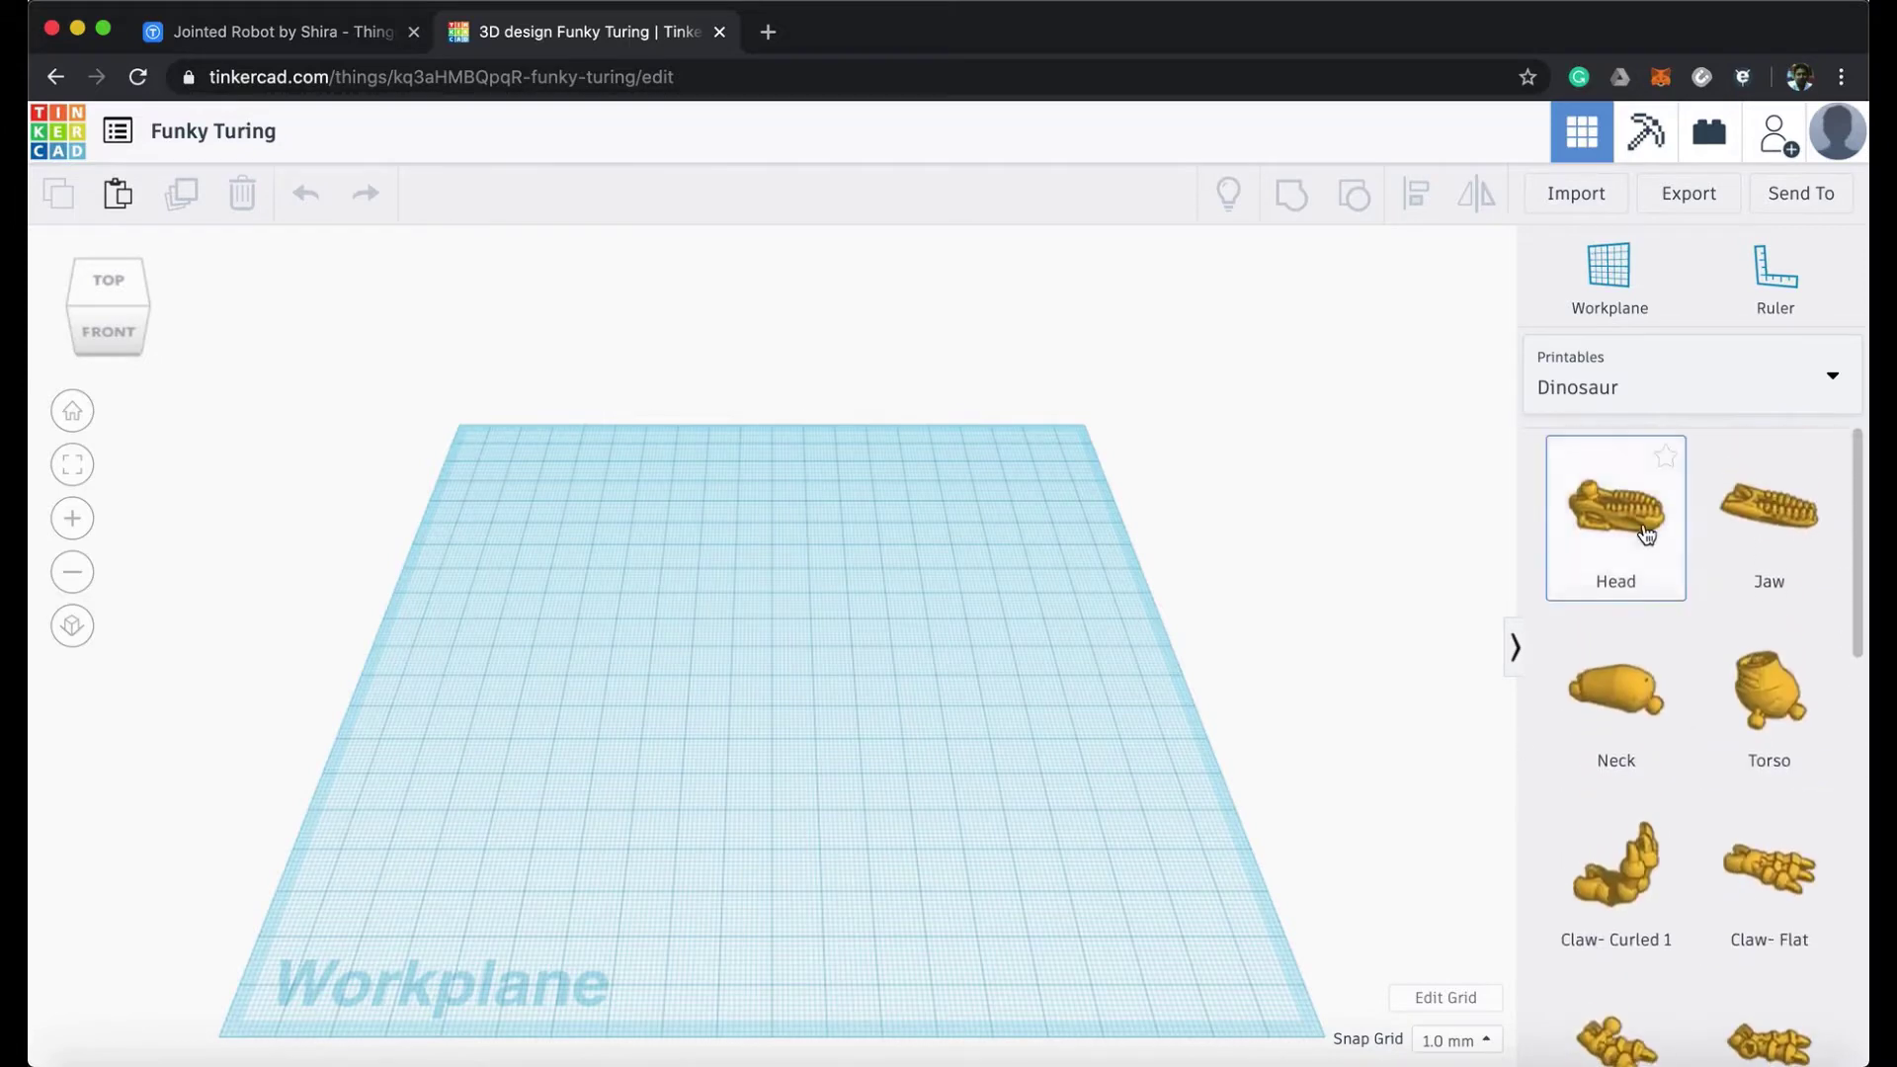
- In top view, place the dinosaur Head, Jaw and Neck in a row along the back of the workplane
click(113, 286)
drag(1615, 509, 546, 346)
drag(1768, 509, 869, 332)
drag(1436, 544, 802, 346)
drag(1627, 682, 1041, 350)
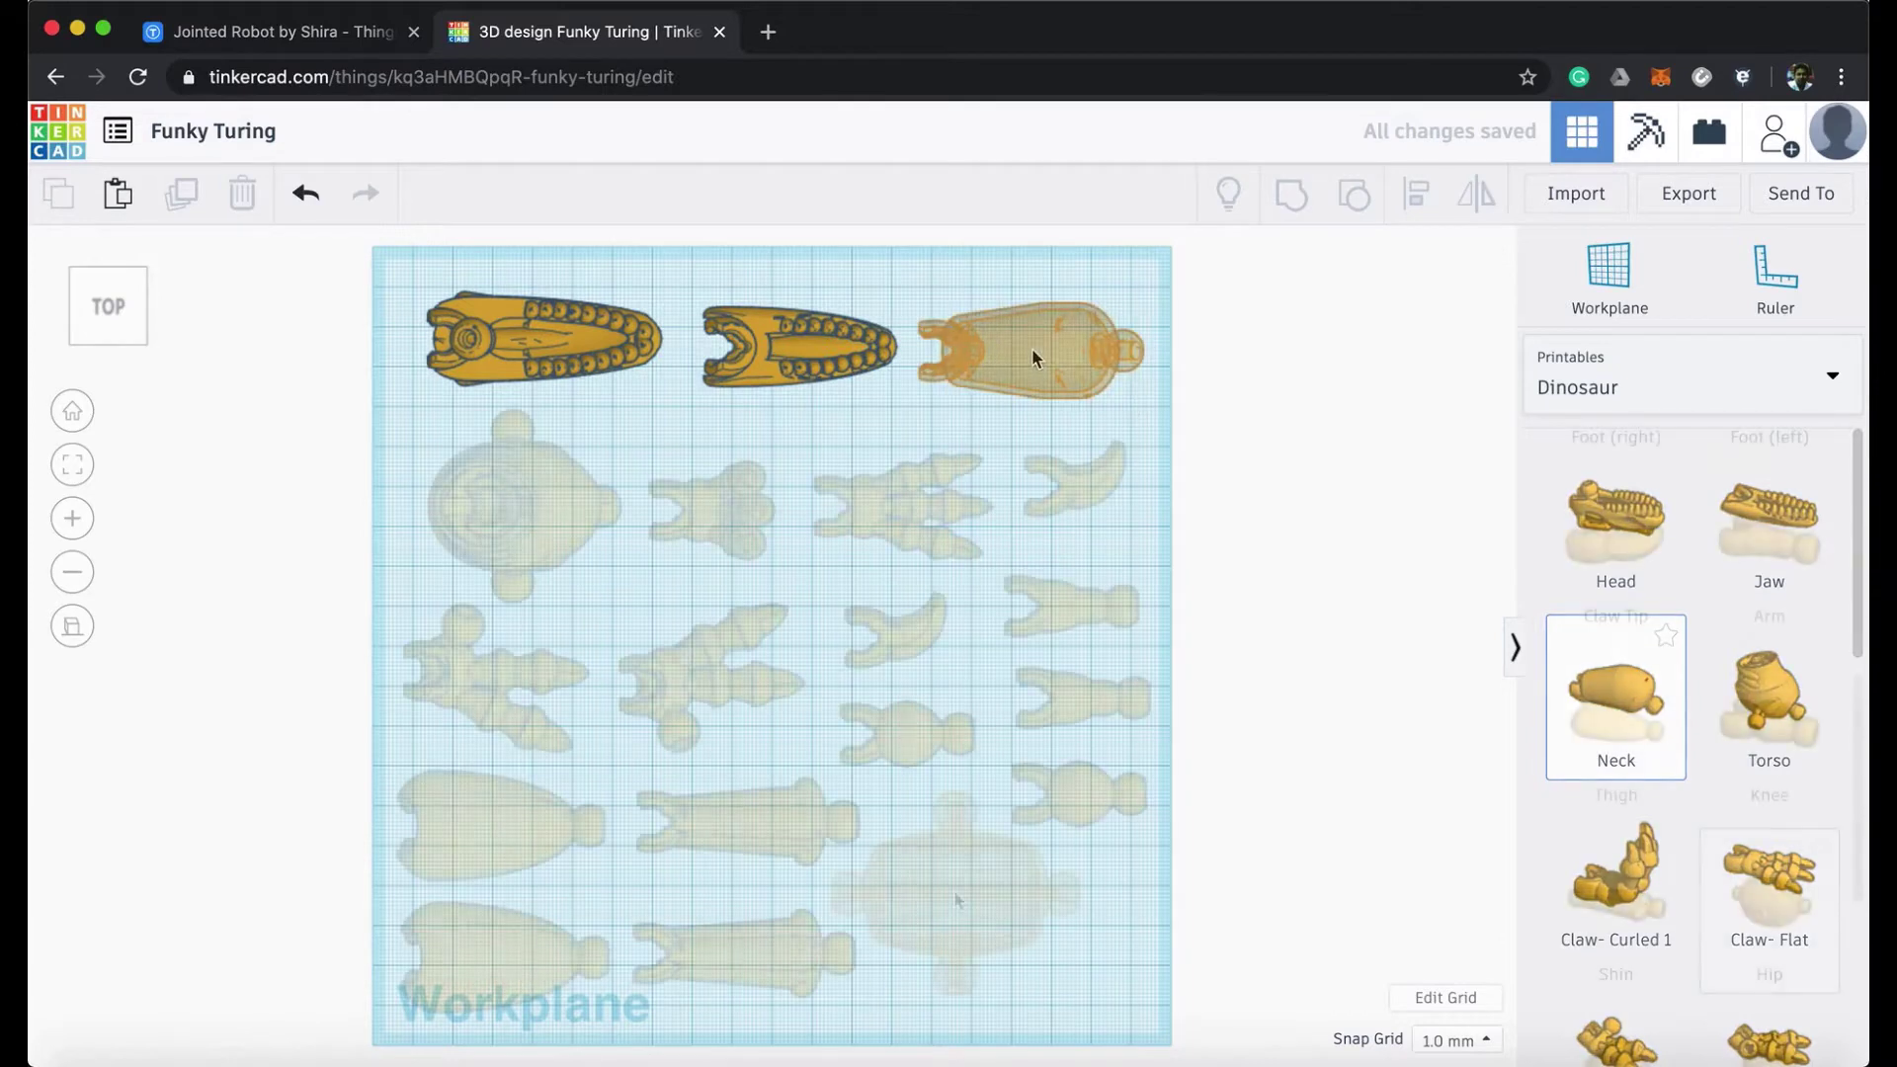
- Place the dinosaur Hip near the front of the workplane and export the design
drag(1768, 904, 974, 905)
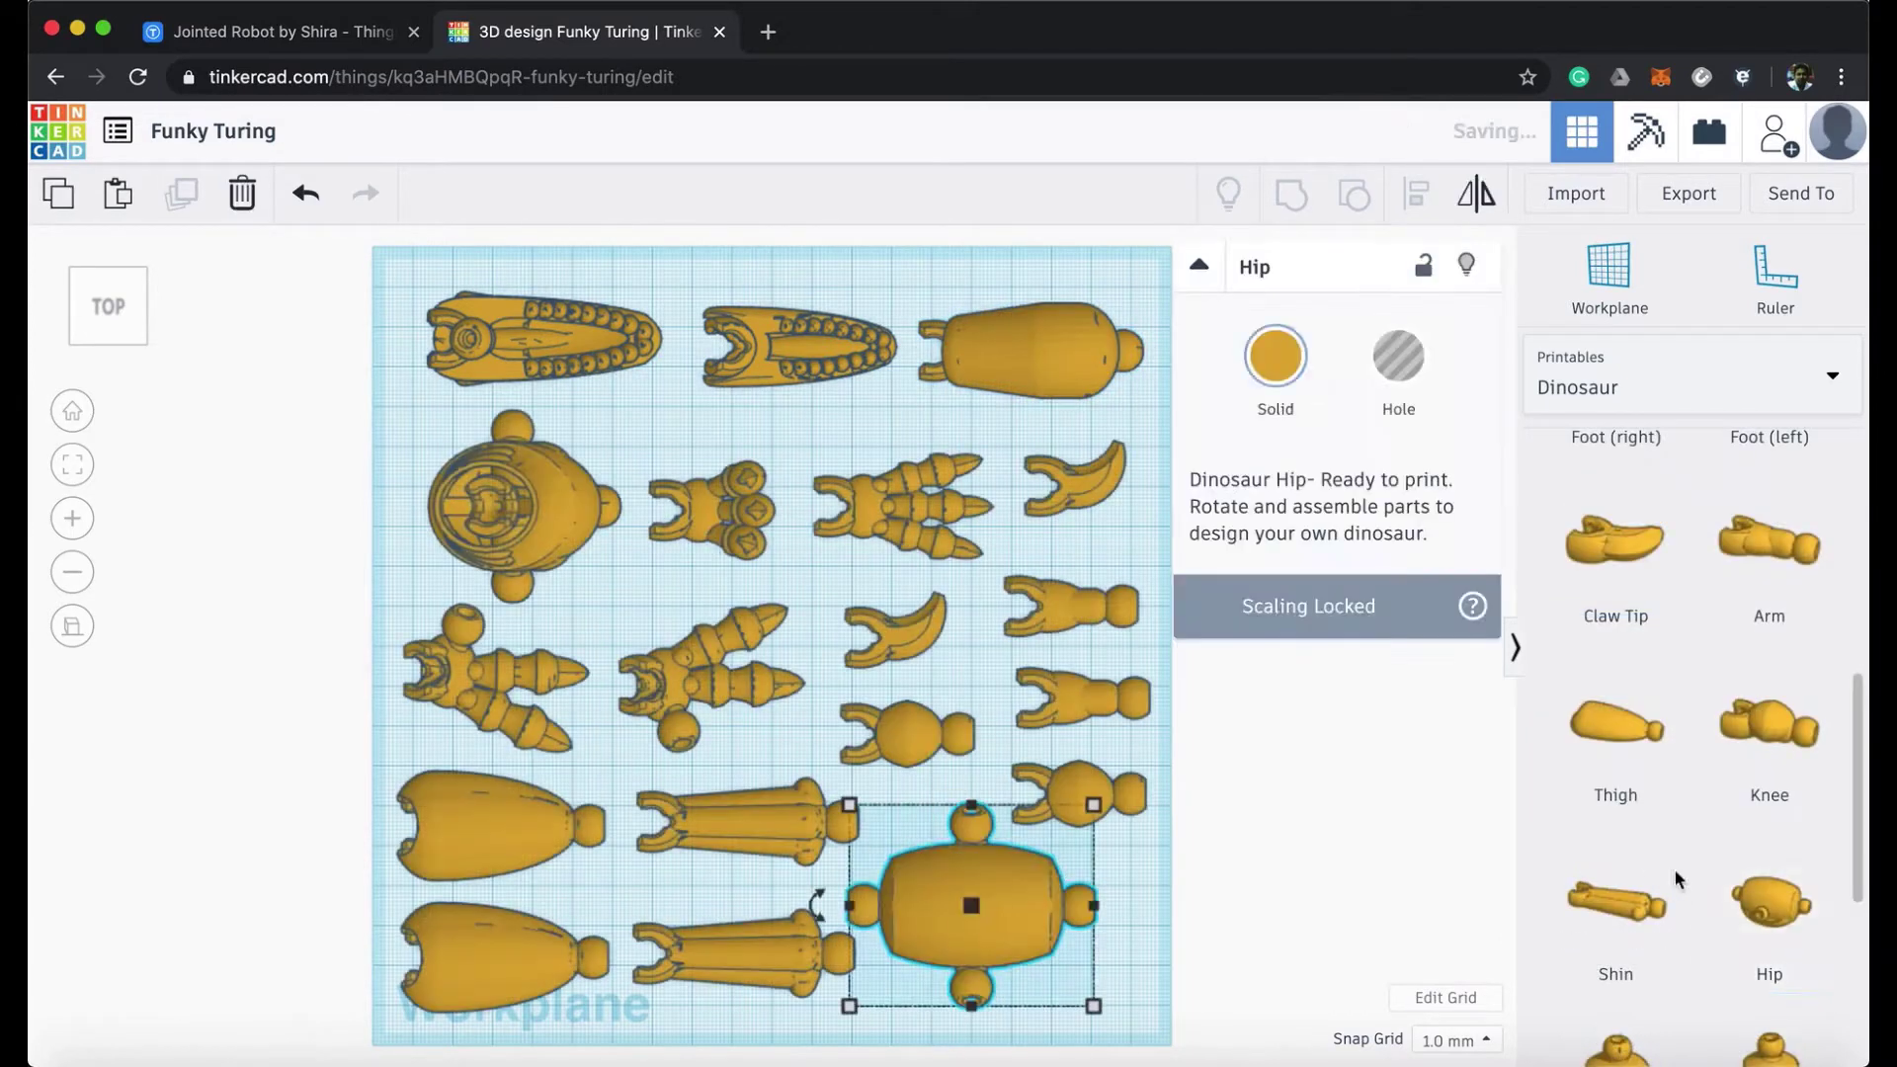
scroll(1693, 889, down, 5)
scroll(1694, 892, down, 2)
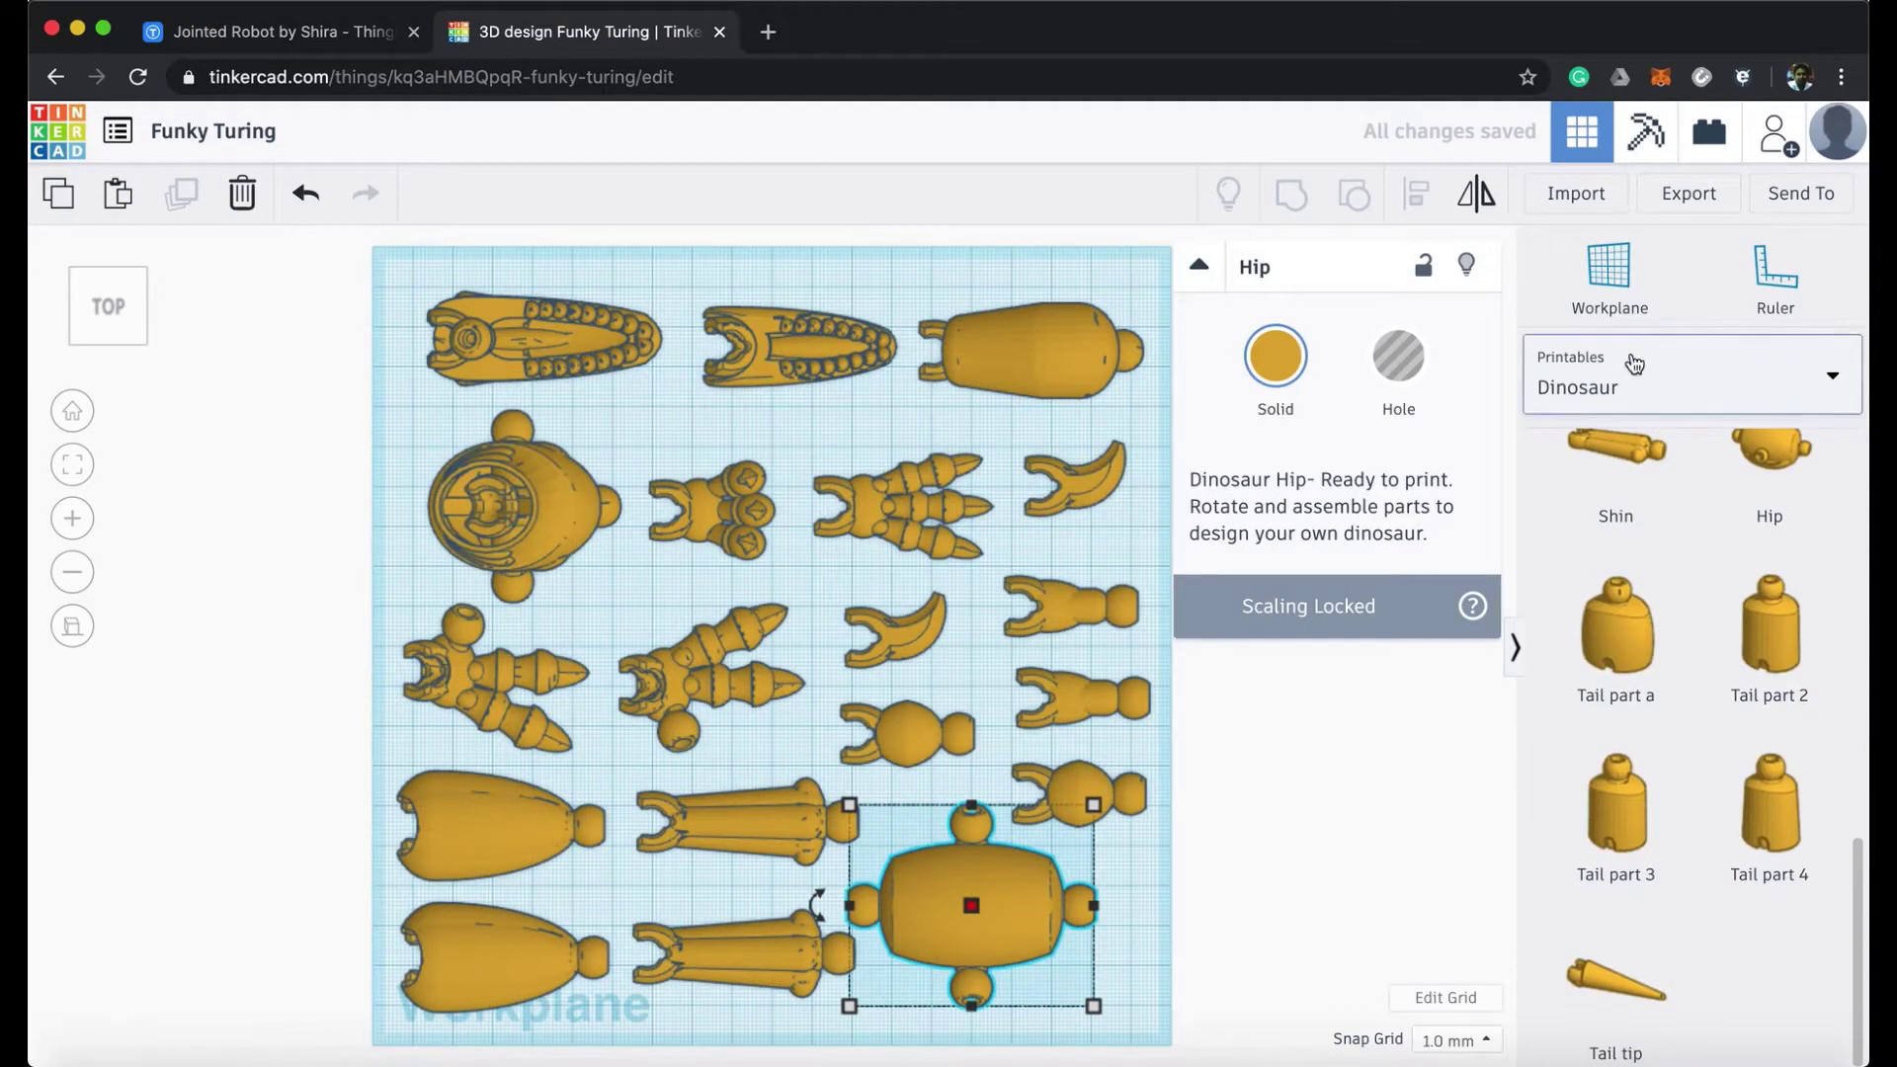
click(1684, 194)
click(1143, 549)
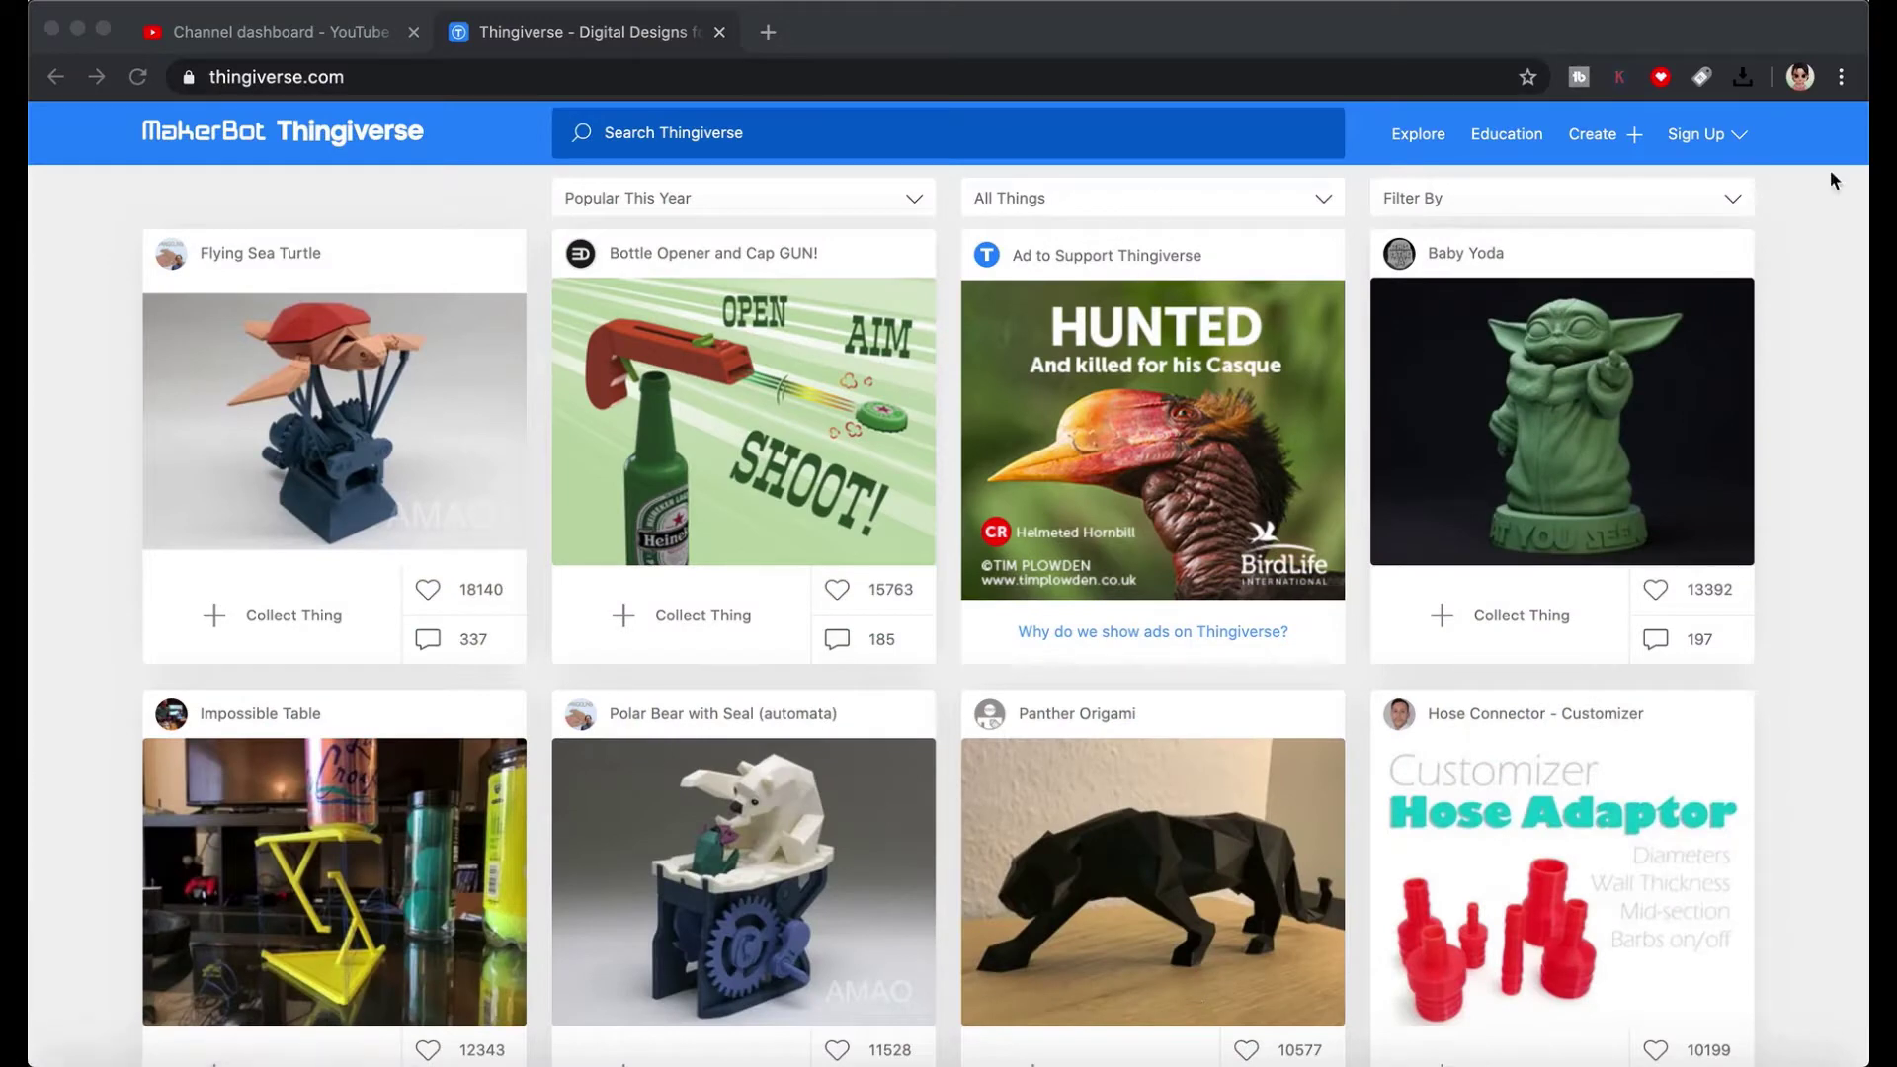
- Switch to Thingiverse and log in to the account
click(1746, 136)
click(1742, 134)
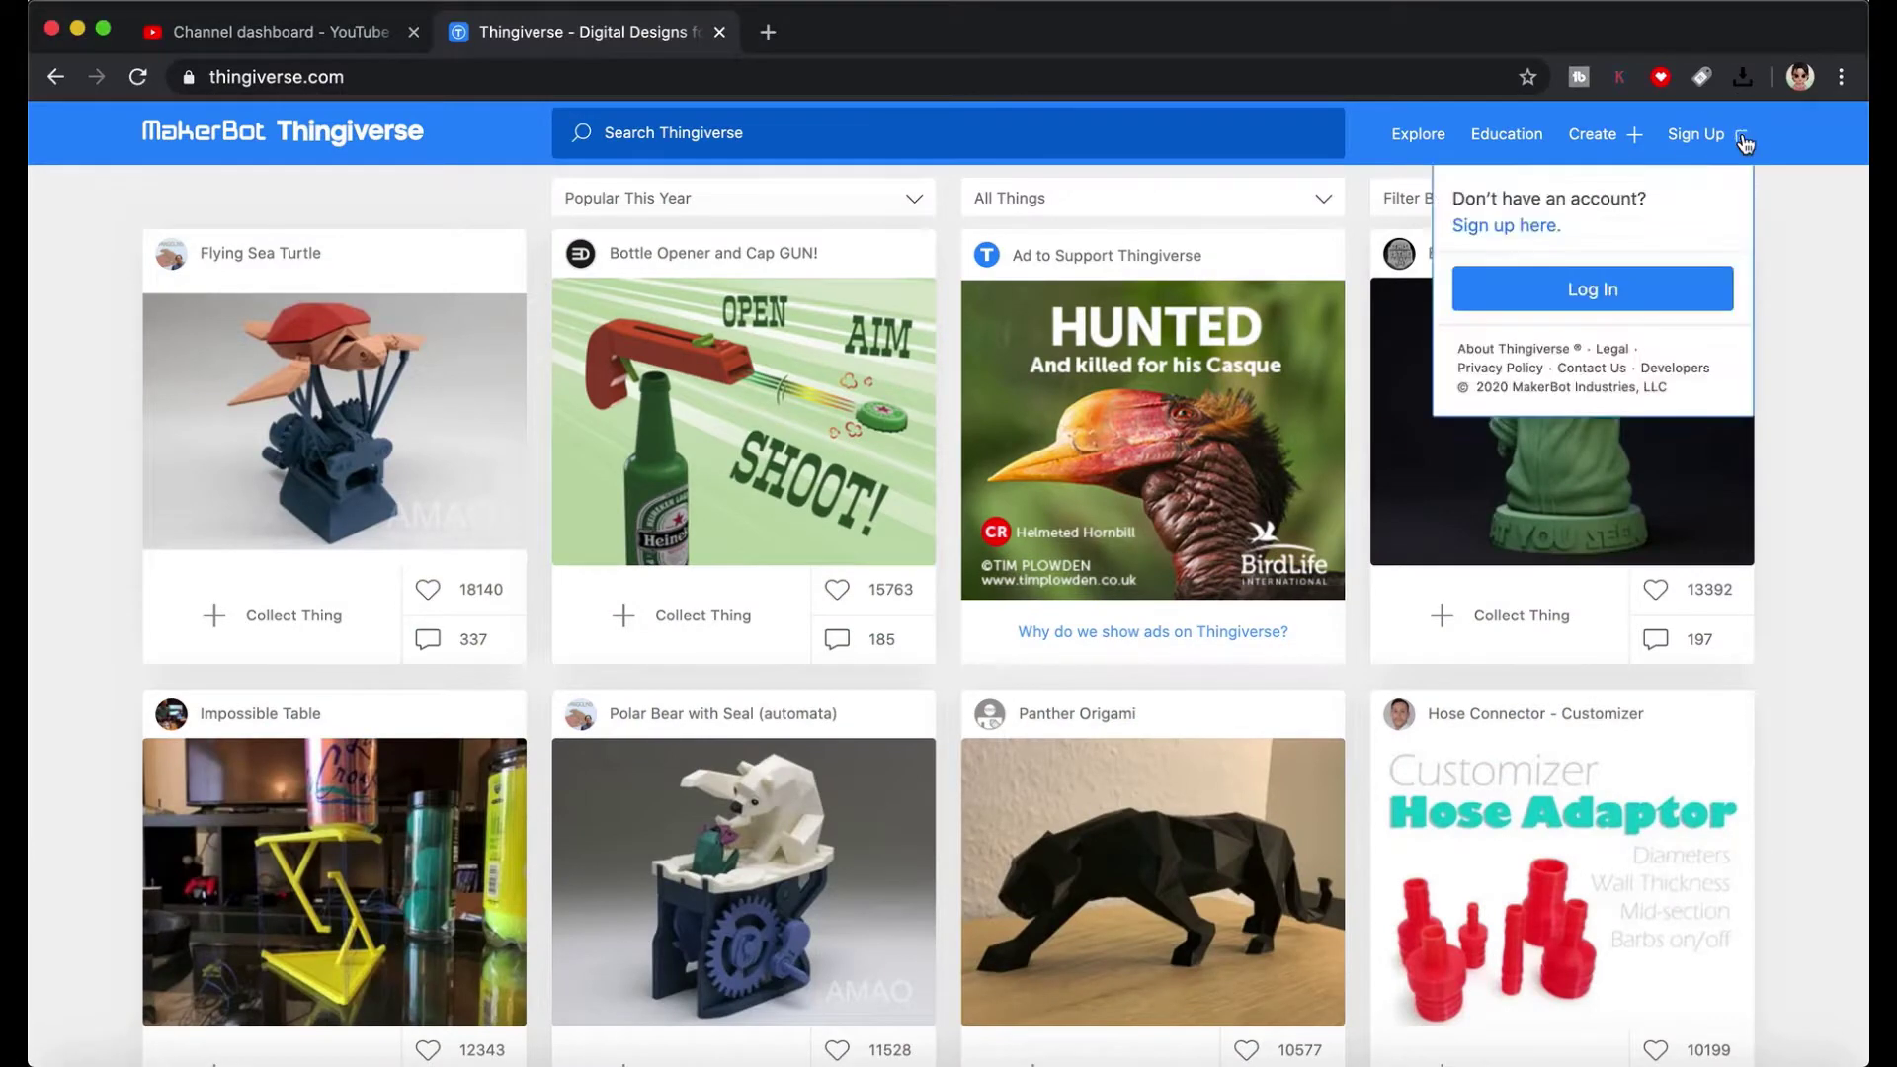
click(1593, 292)
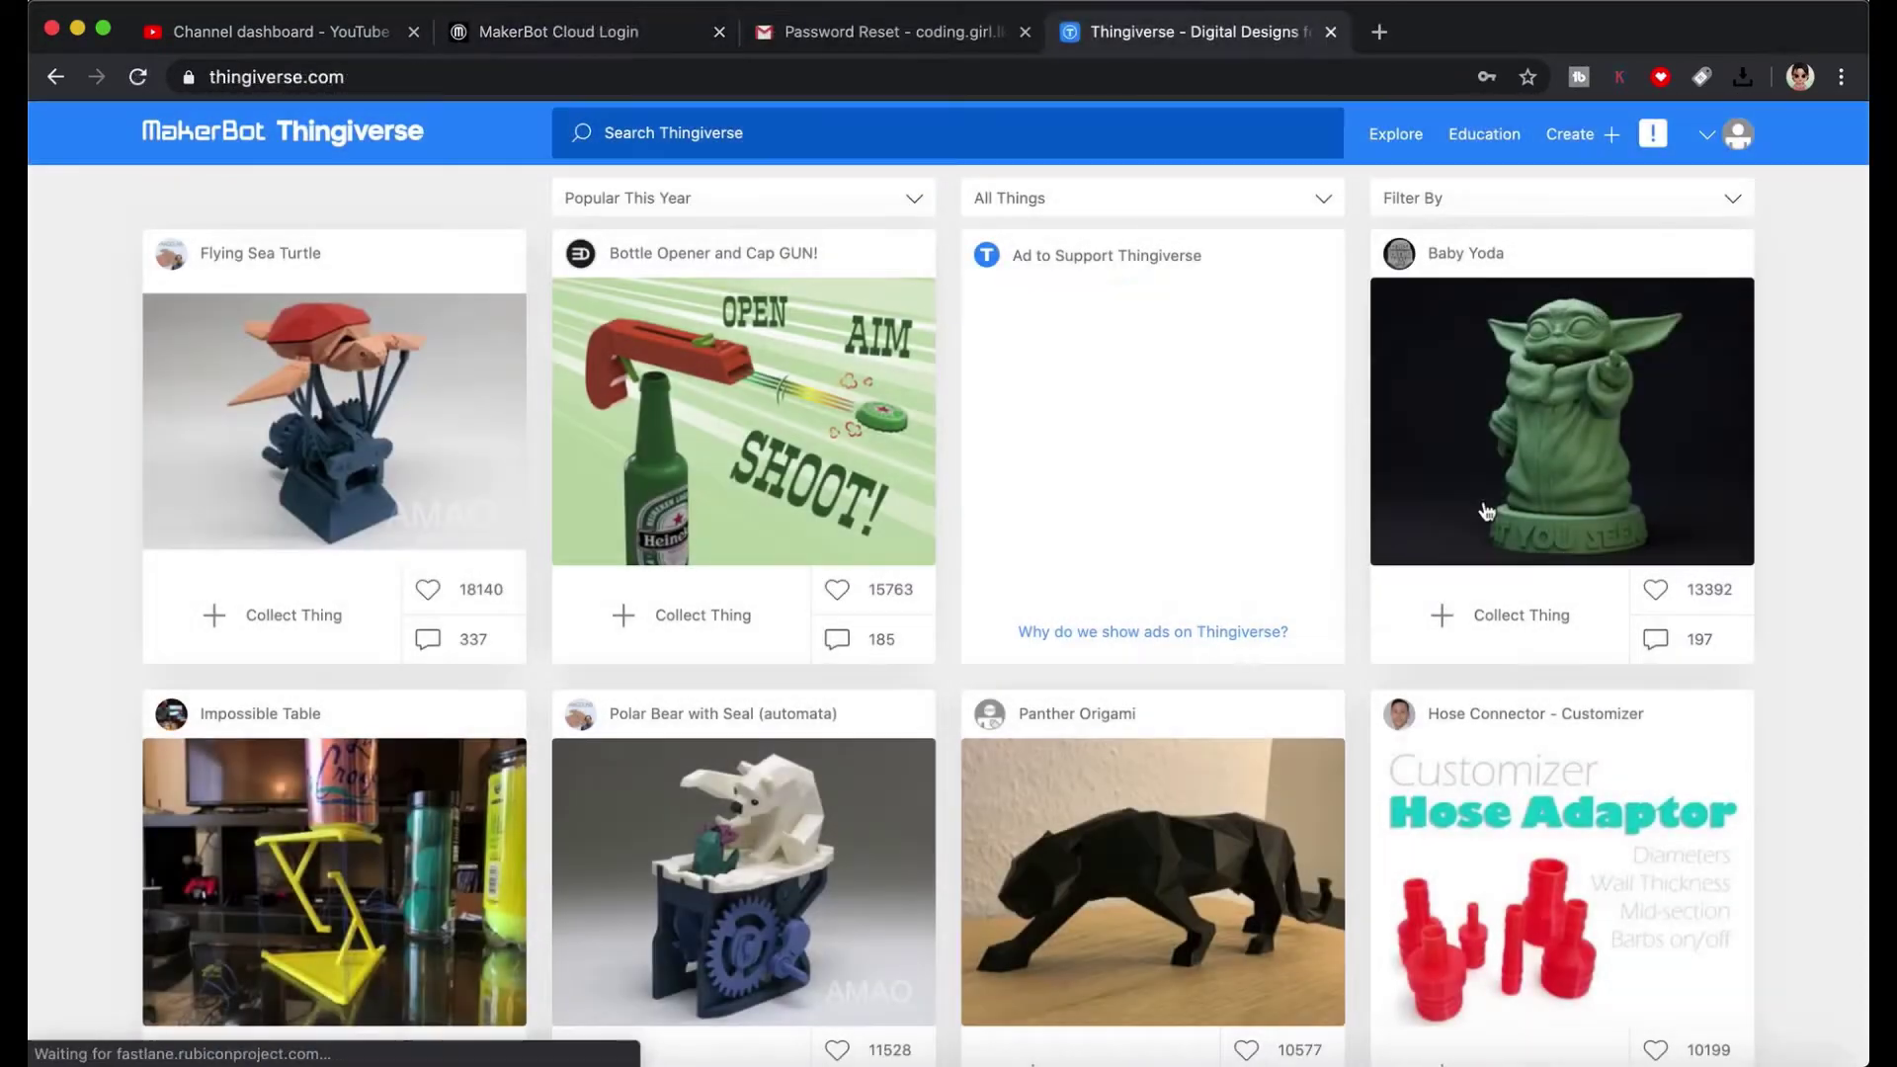
- Search Thingiverse for "sweeping text" and close the leftover Password Reset and MakerBot Cloud Login pages
click(804, 133)
text(sweeping text)
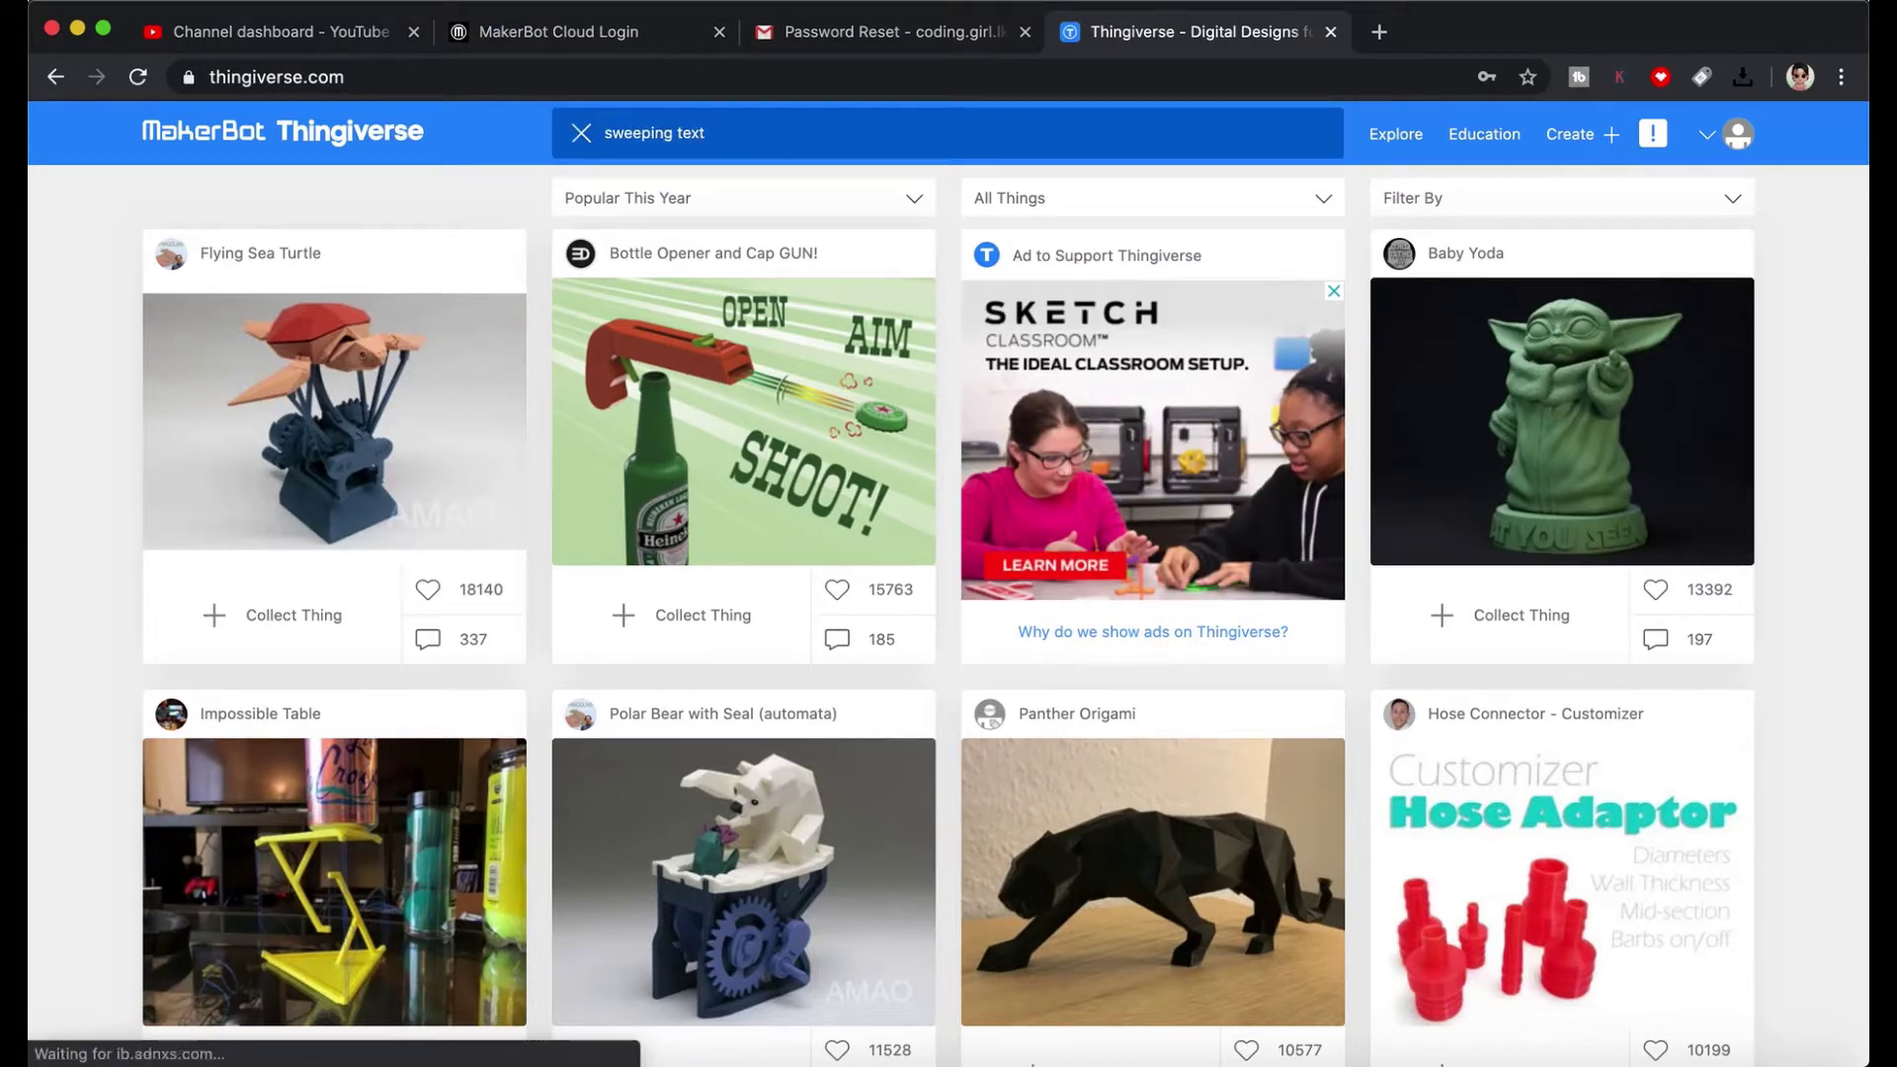
key(Return)
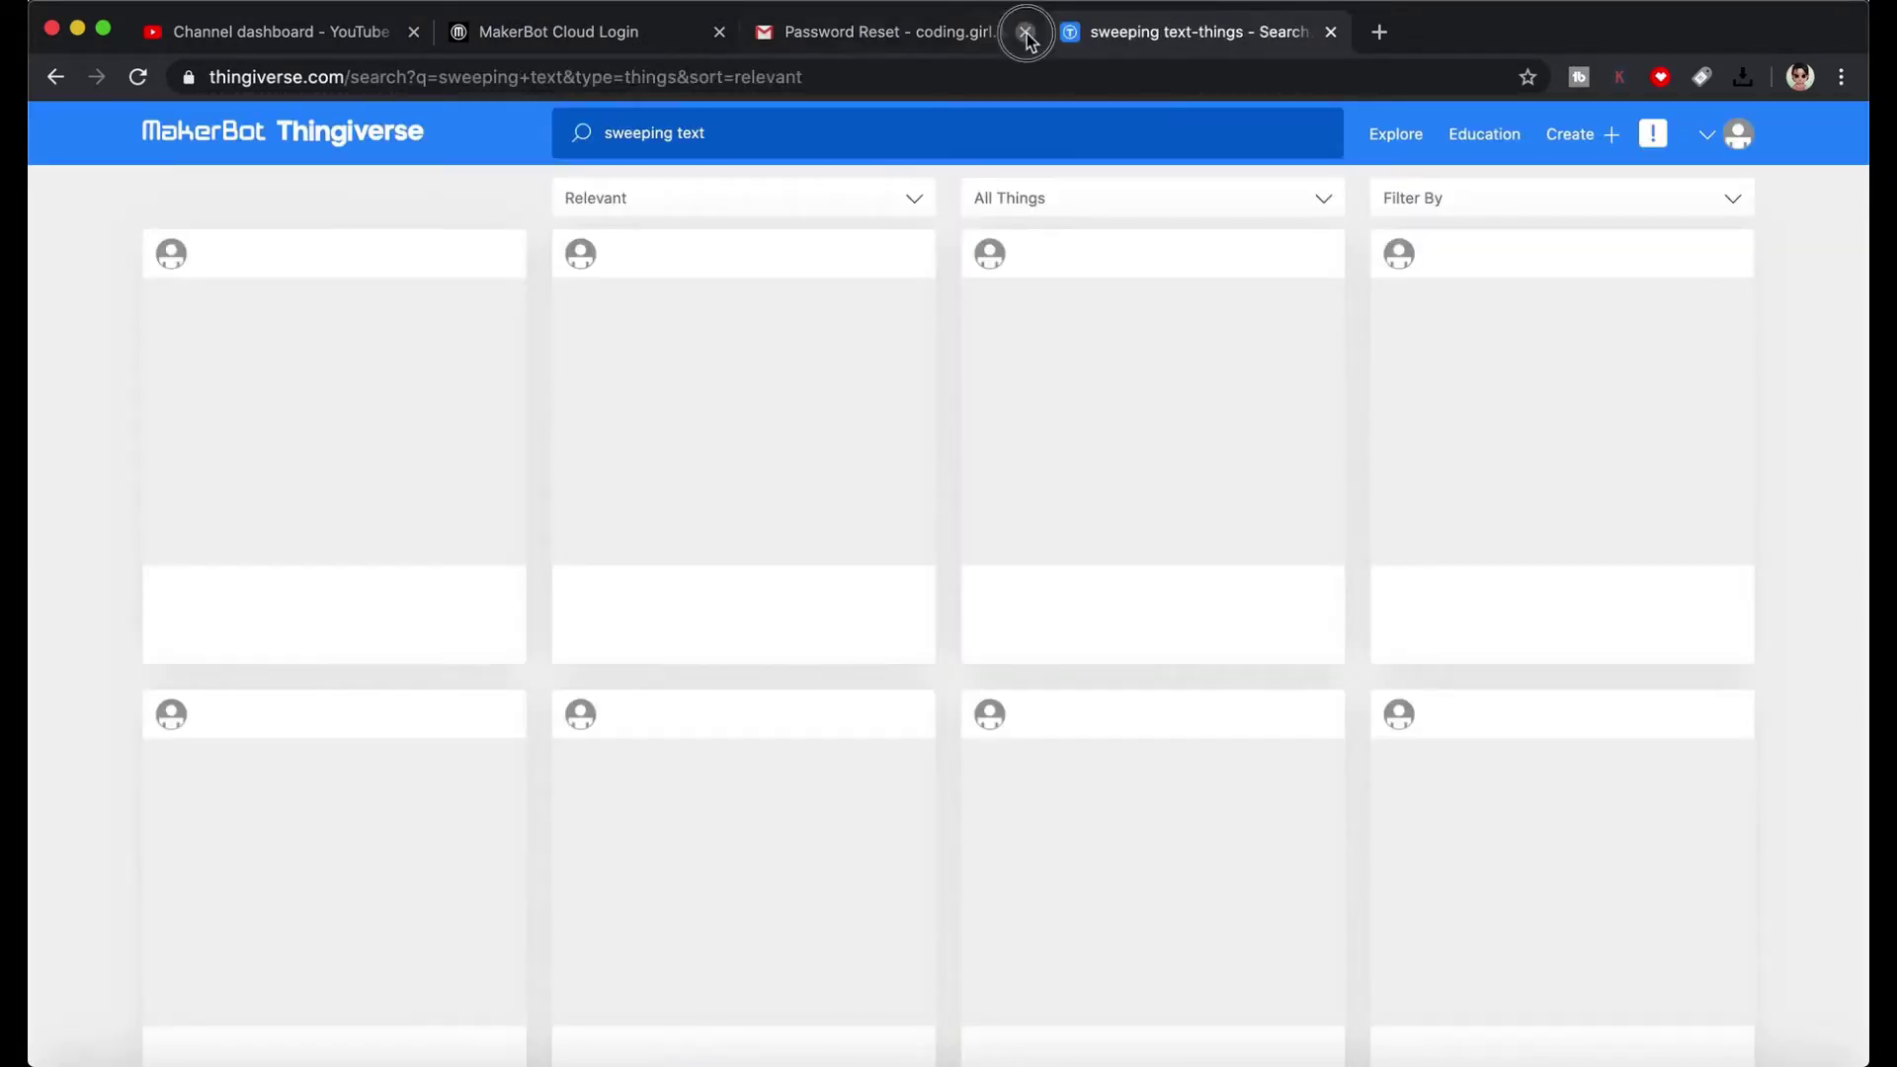
click(1026, 33)
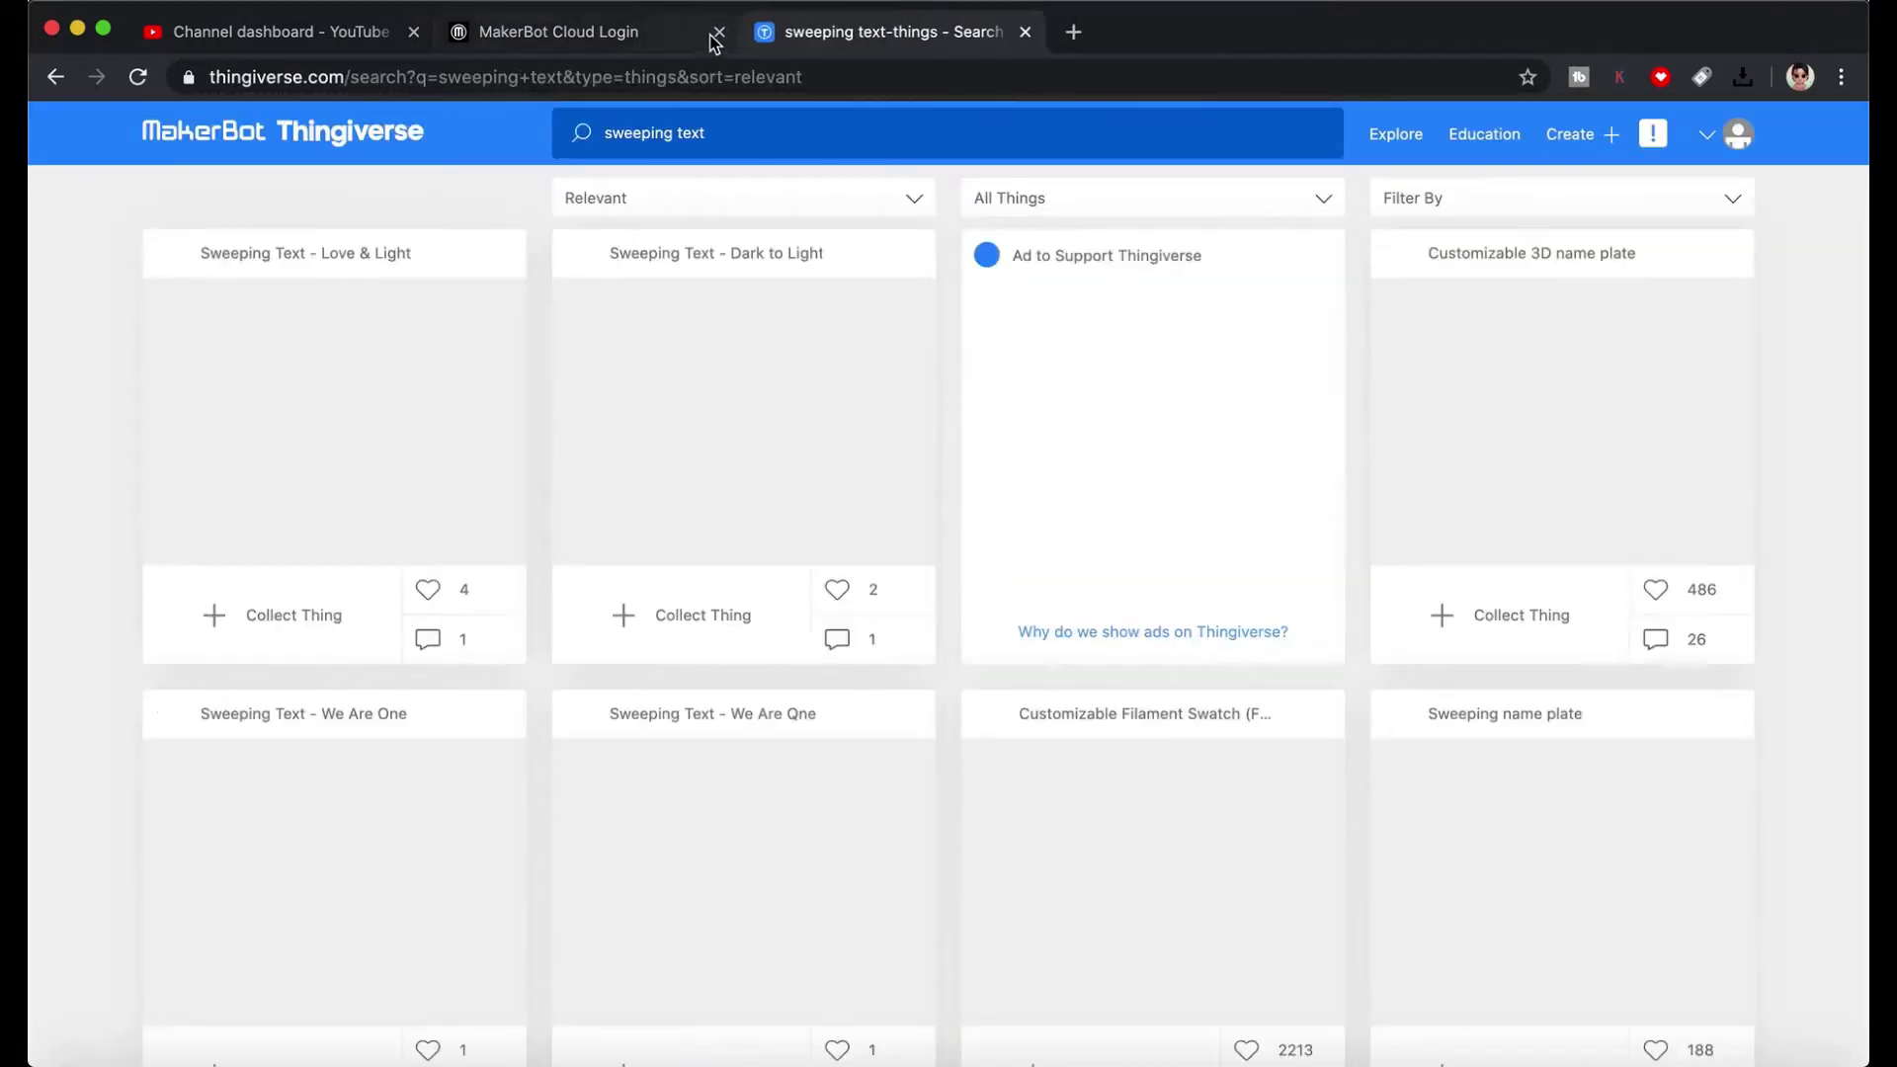
click(713, 33)
- Sort the results by Popular and open "Sweeping 2-line name plate (text)"
click(906, 197)
click(679, 241)
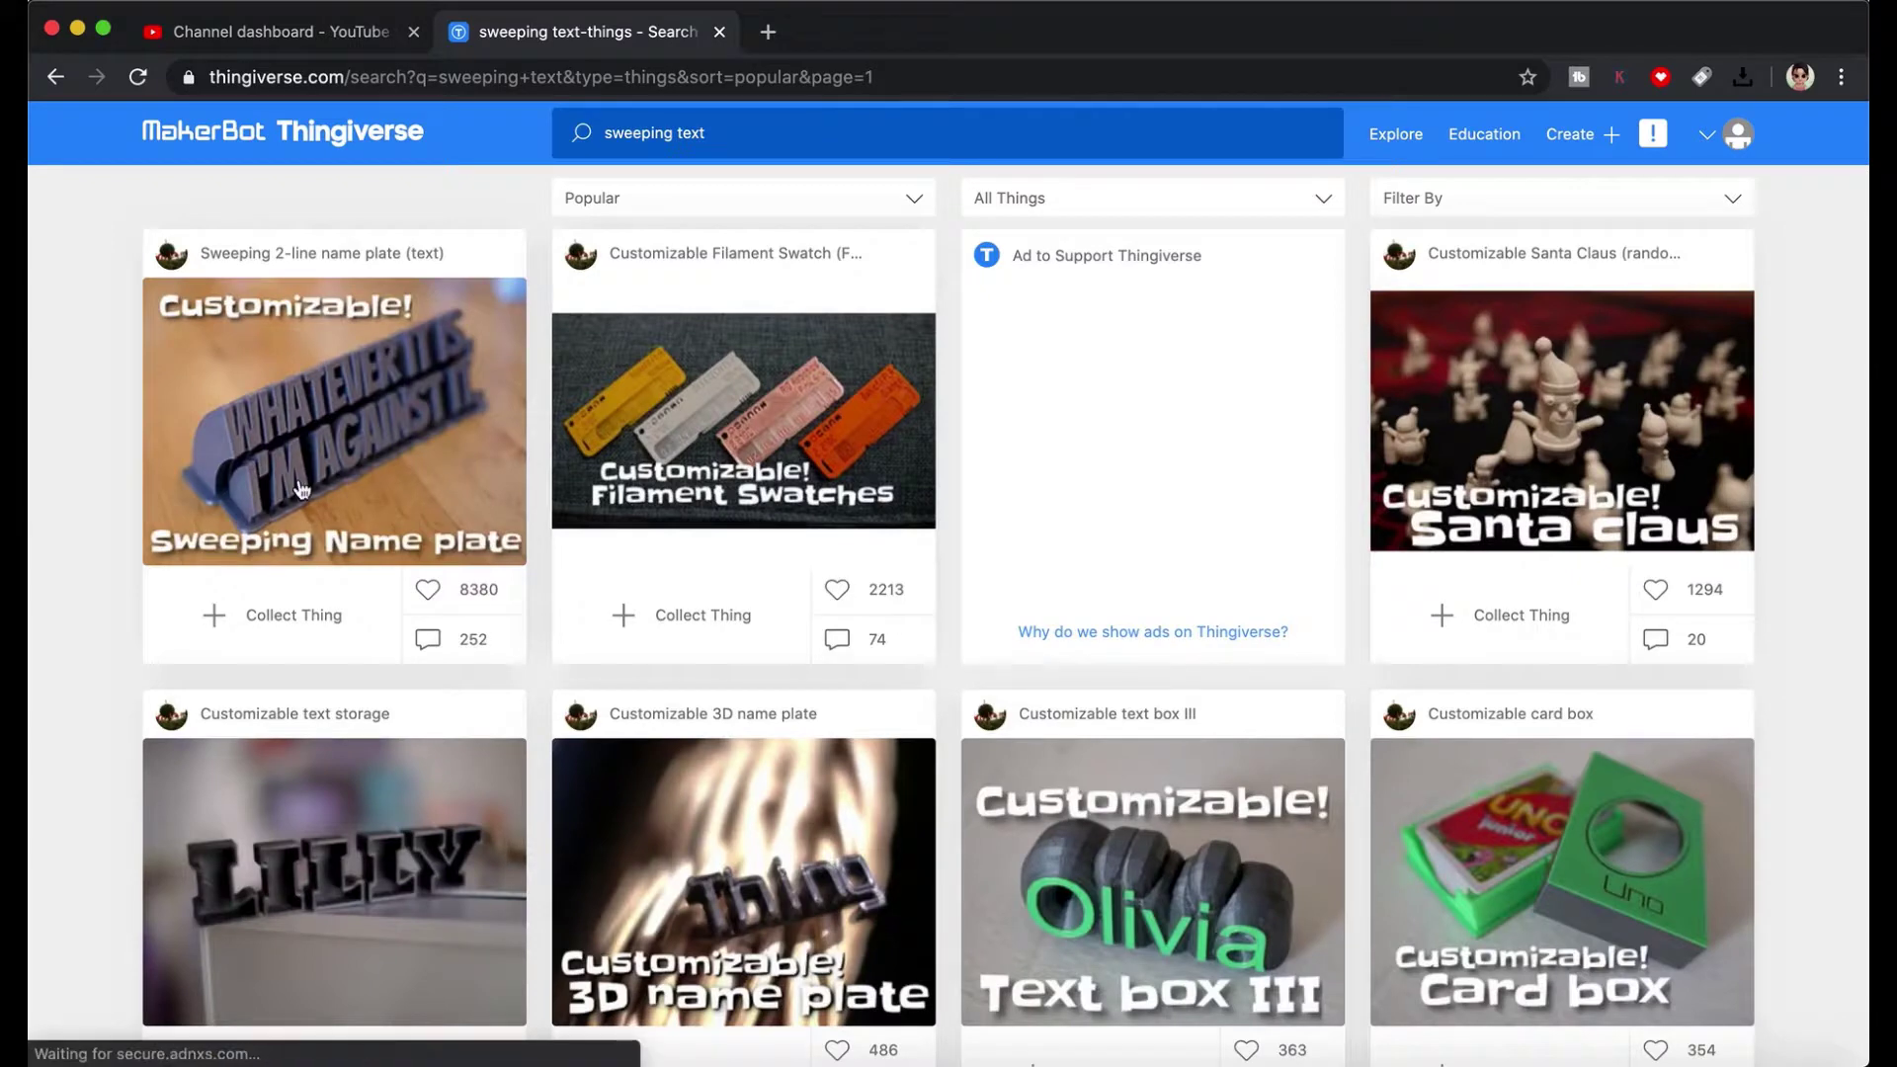
click(309, 431)
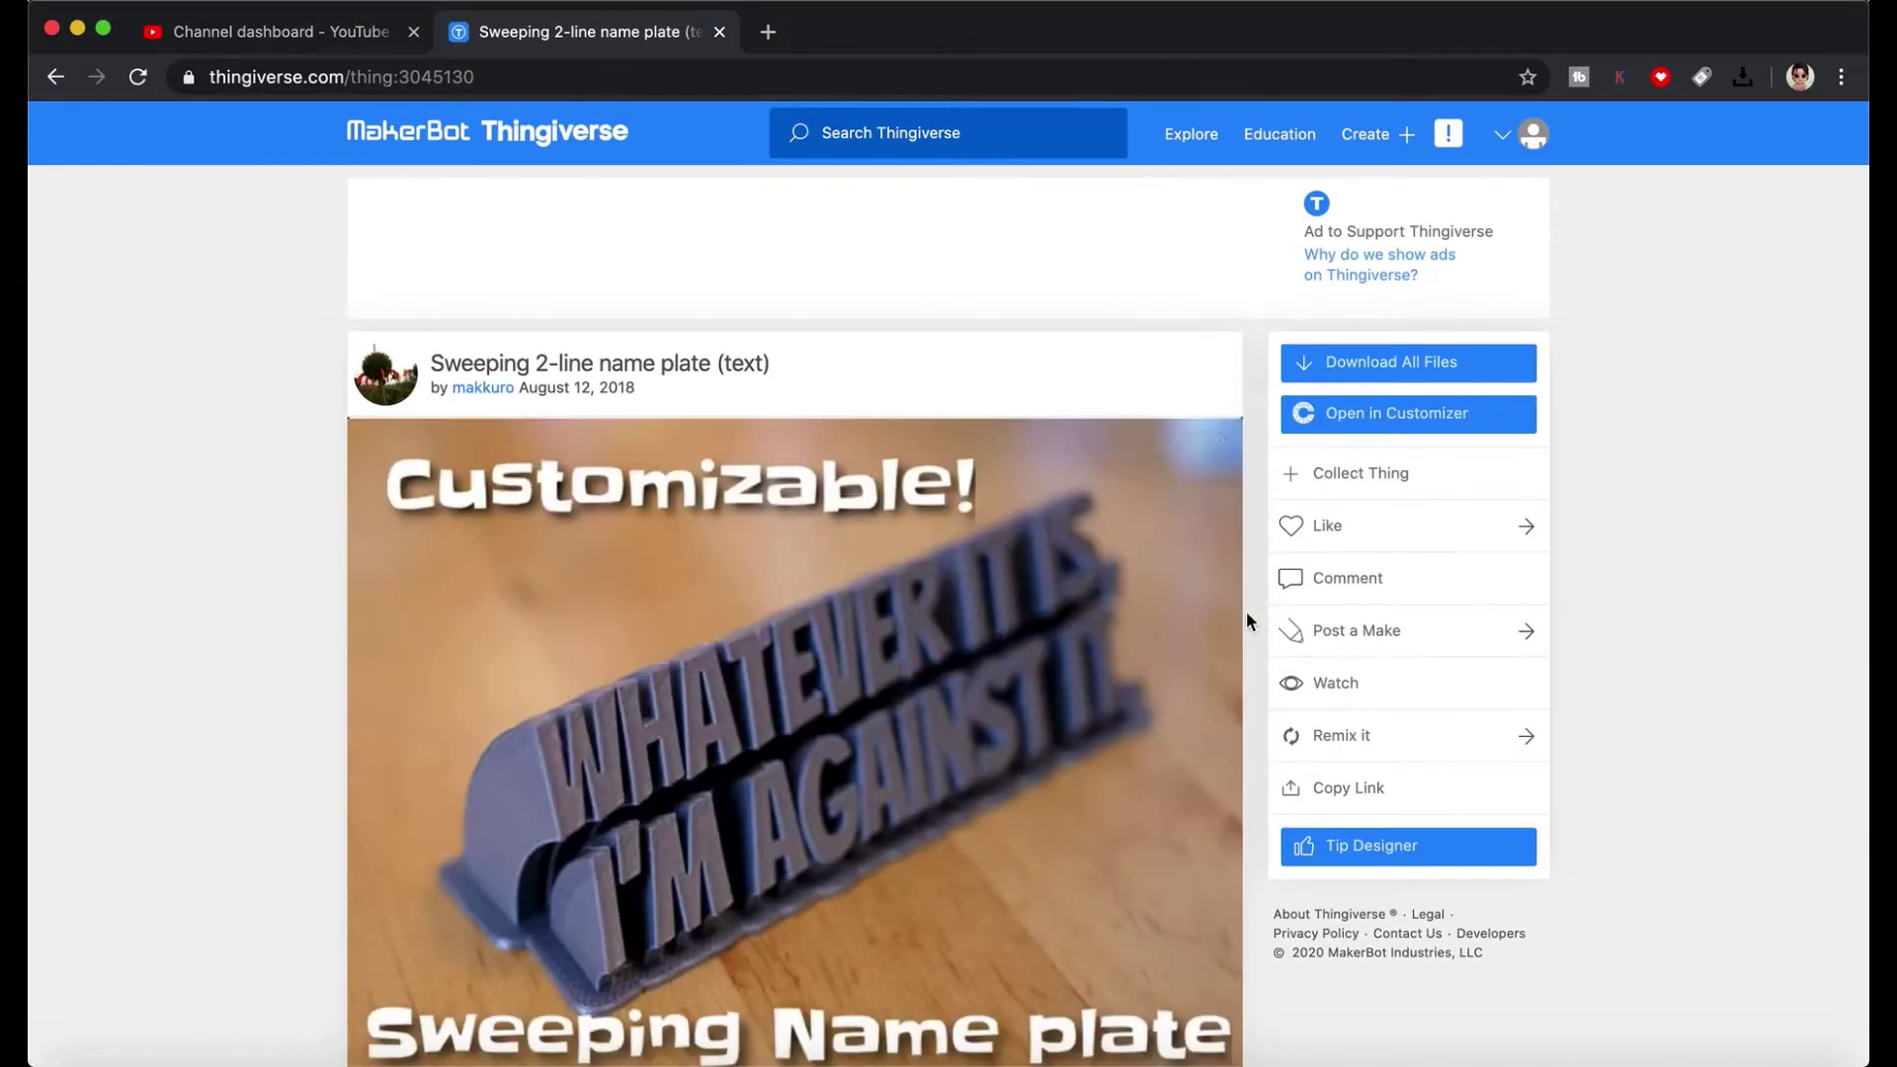
- Read the name plate's summary, OpenSCAD customizing notes and print instructions
scroll(1252, 614, down, 3)
scroll(1252, 613, down, 15)
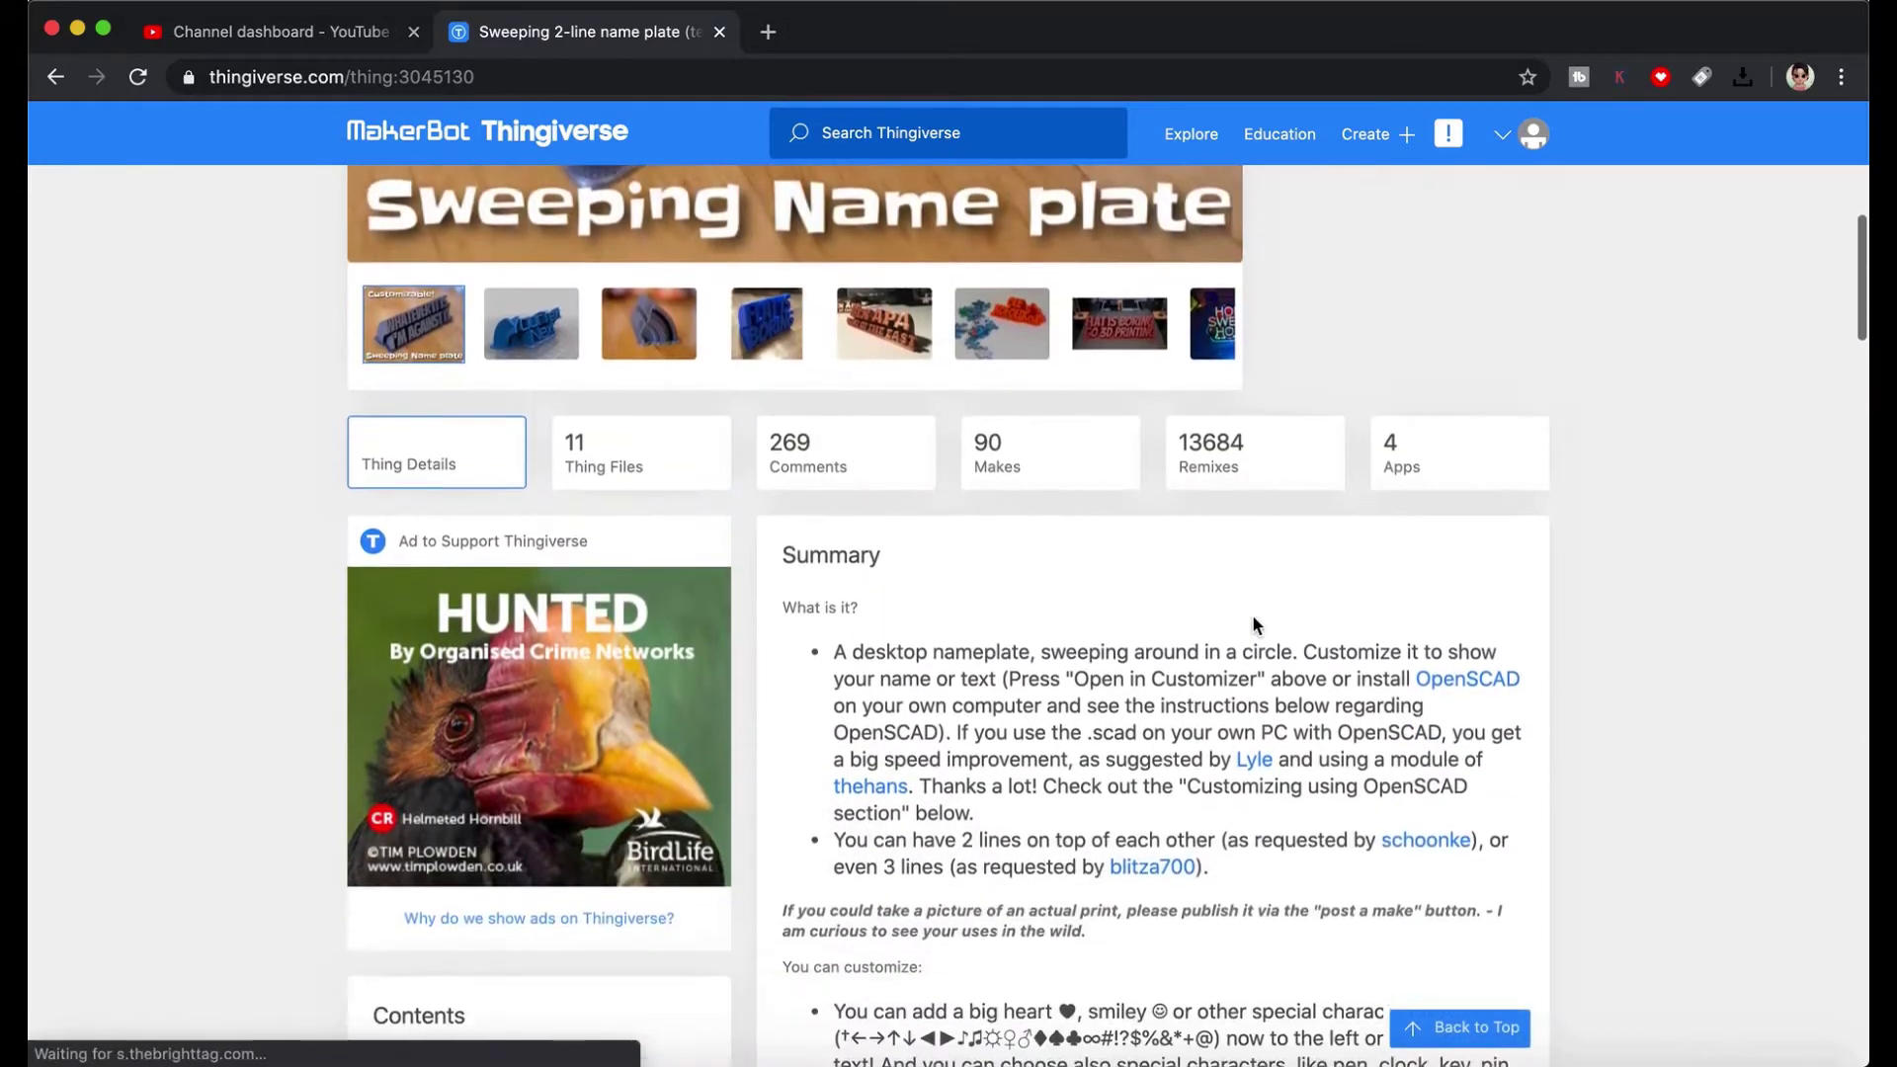
scroll(1253, 624, down, 20)
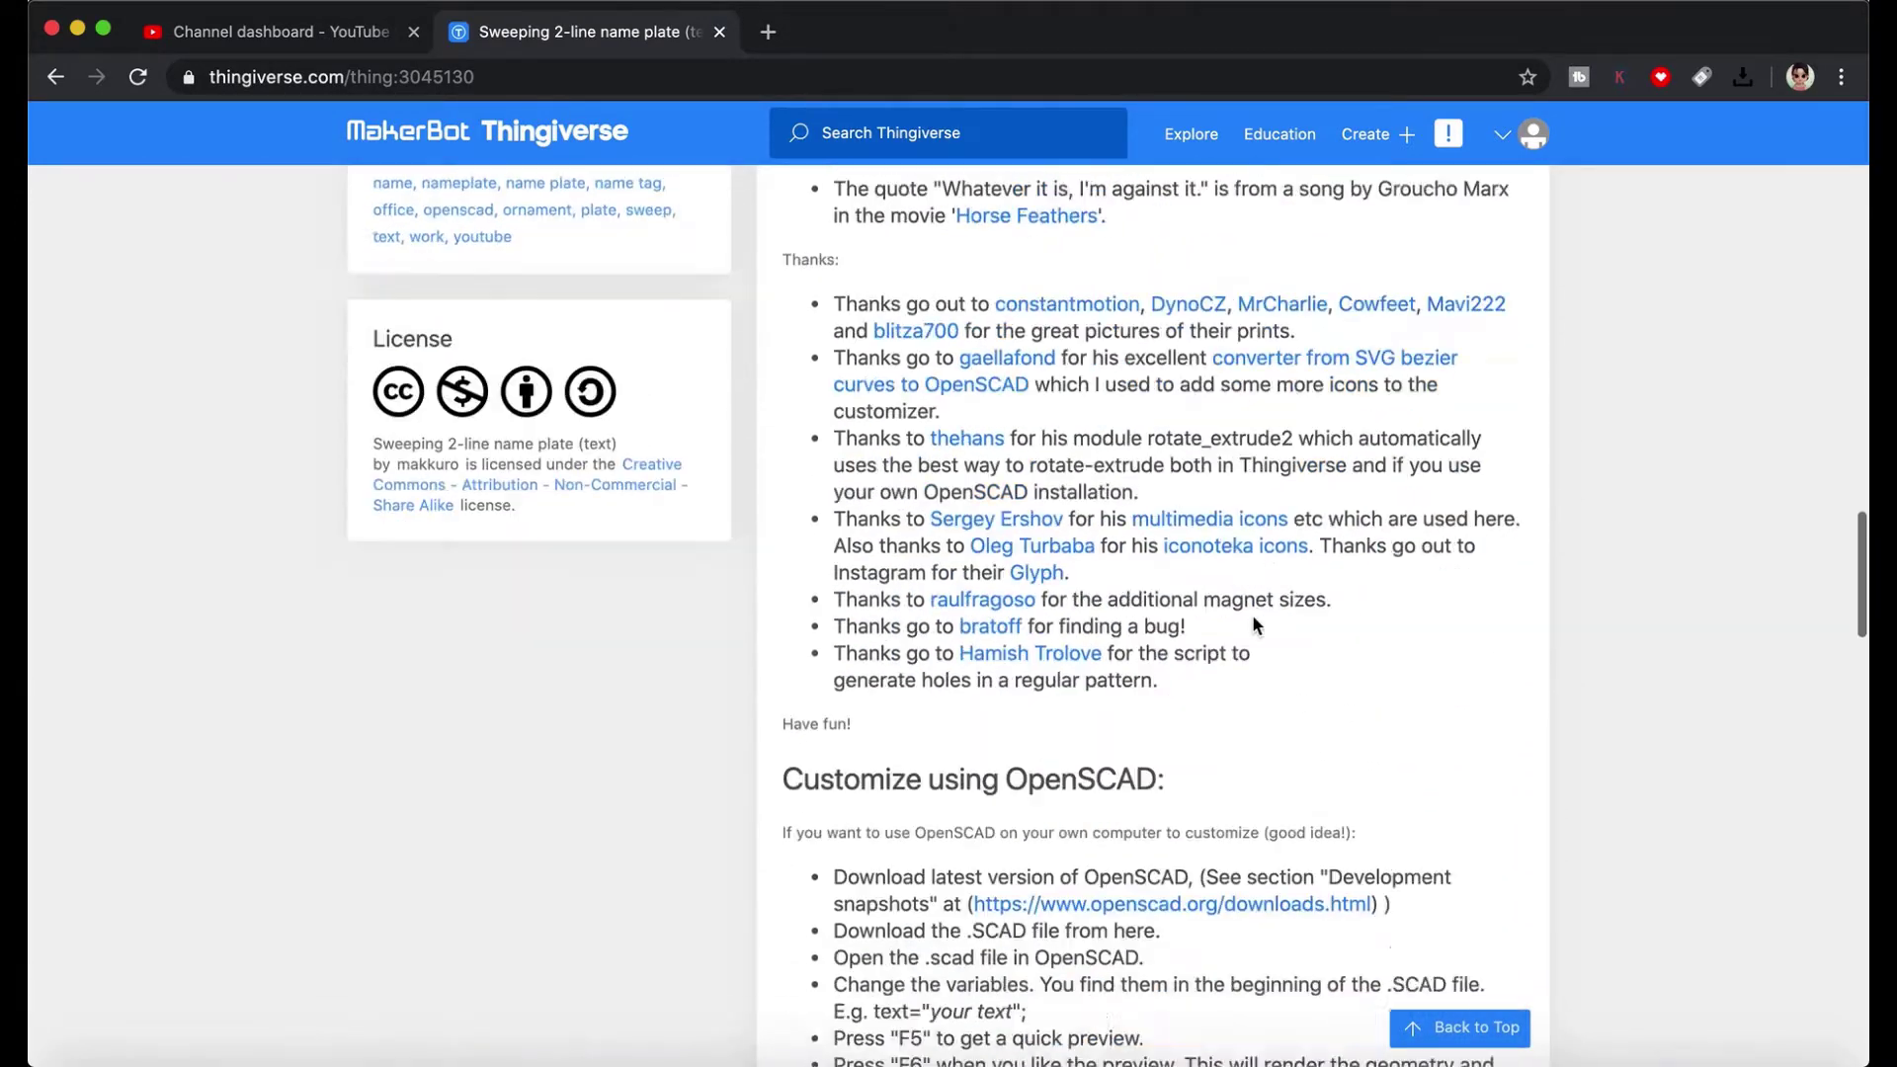
scroll(1252, 620, down, 2)
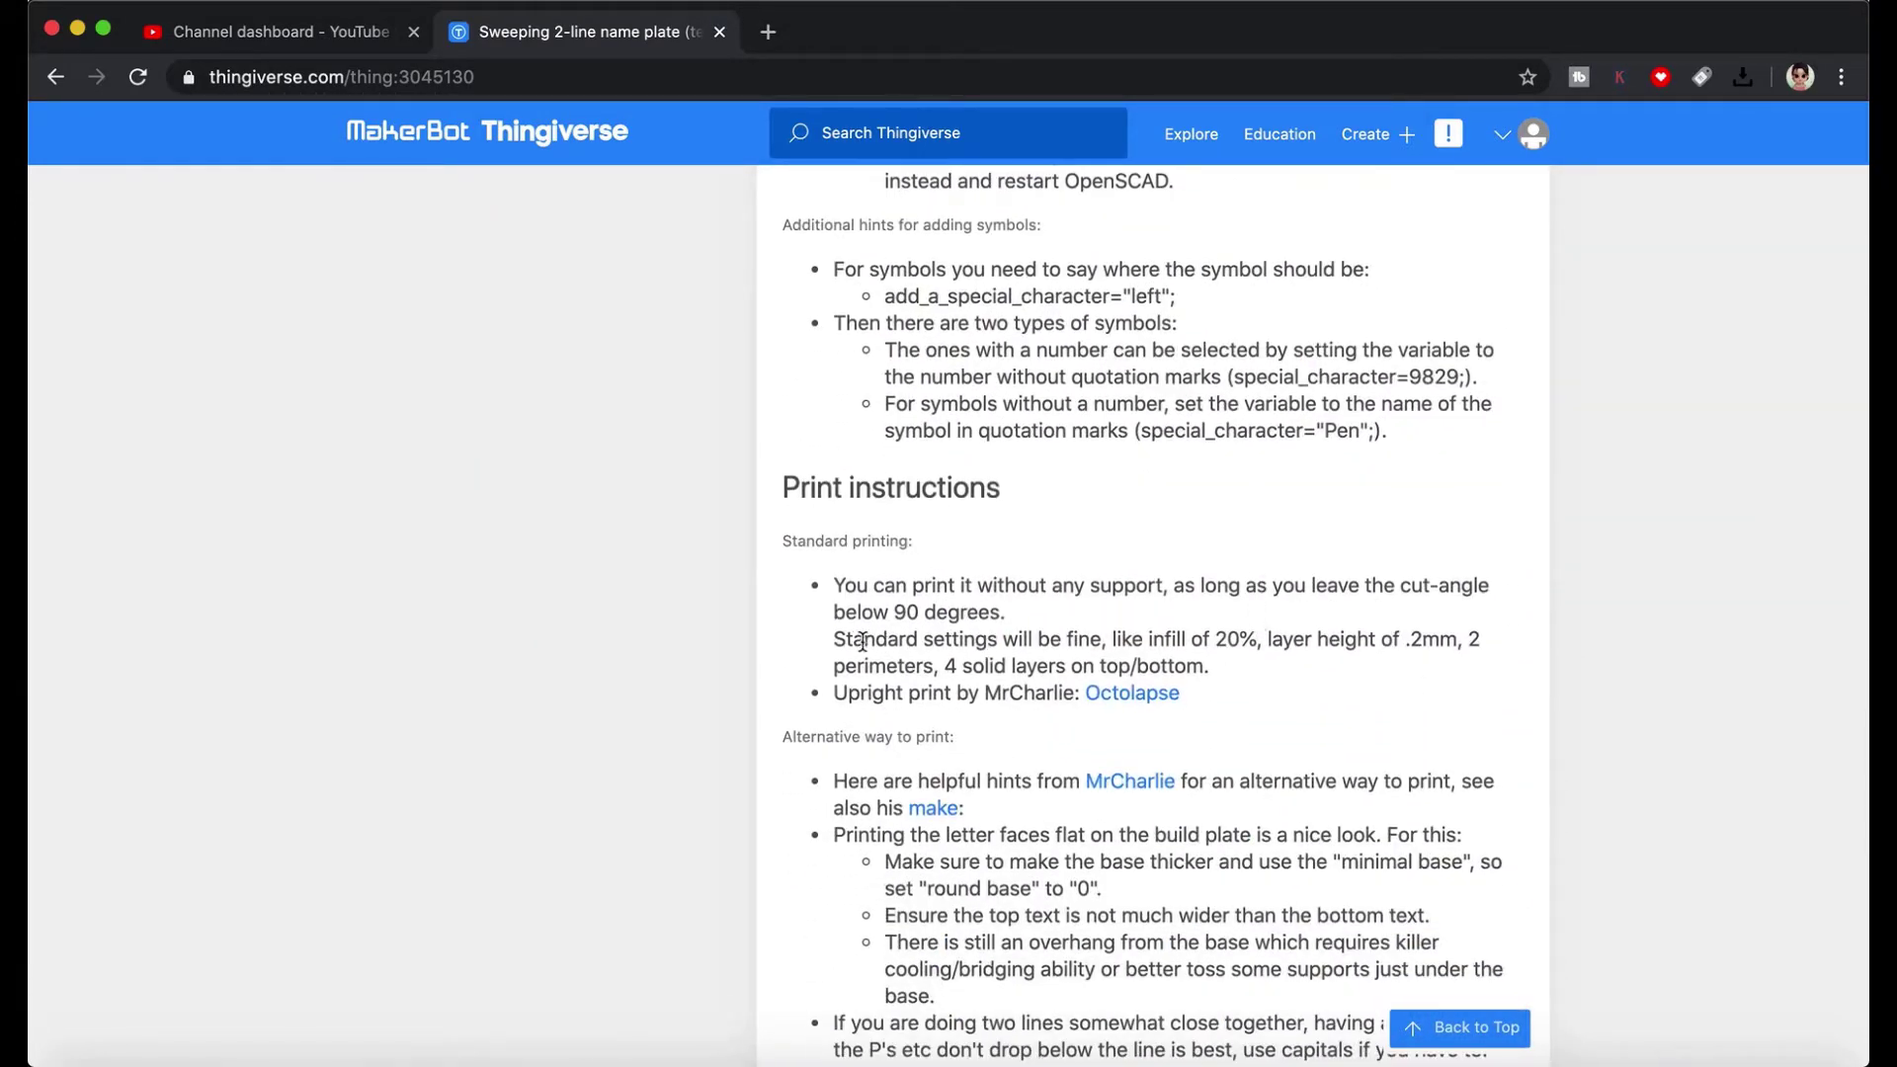
scroll(869, 652, down, 10)
scroll(870, 657, up, 15)
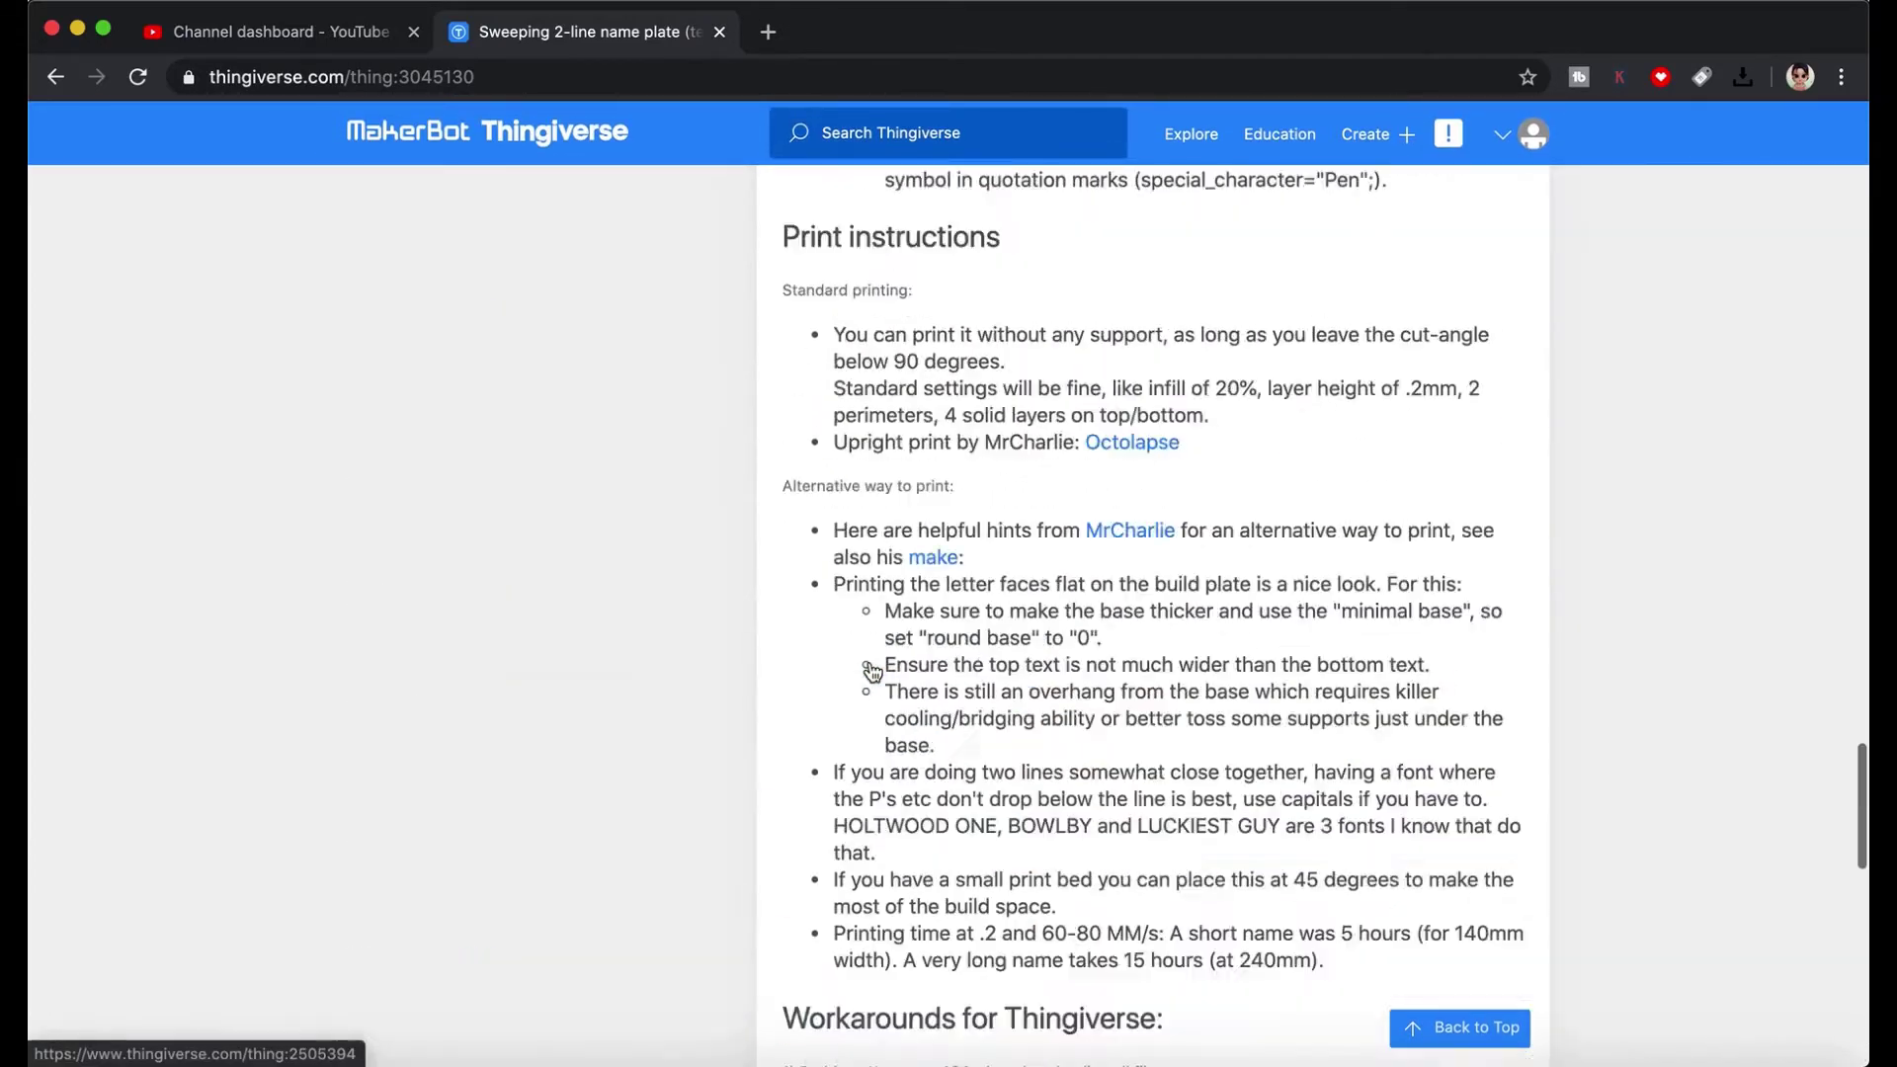
scroll(870, 660, up, 20)
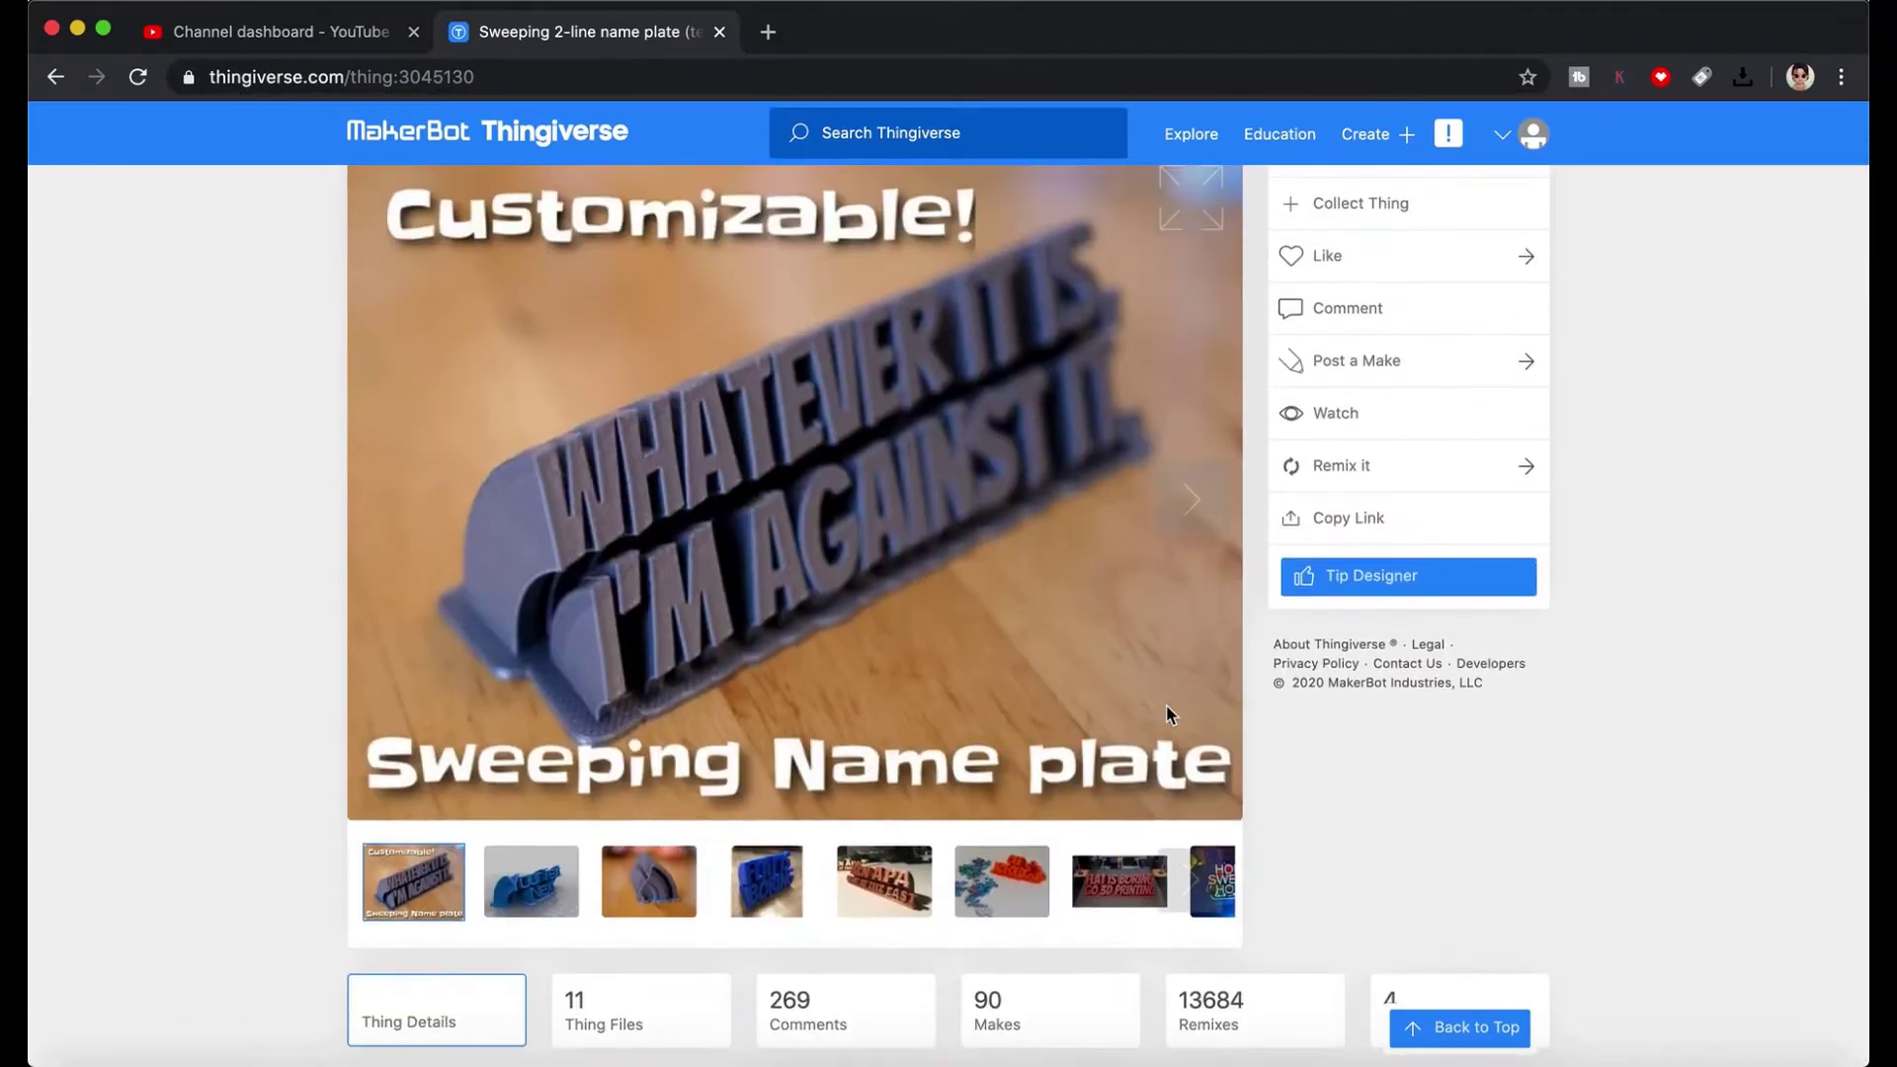
scroll(1281, 437, up, 4)
- Open the sweeping name plate in the Customizer and highlight the Faces Segment advice for printing models
click(1346, 330)
click(1385, 580)
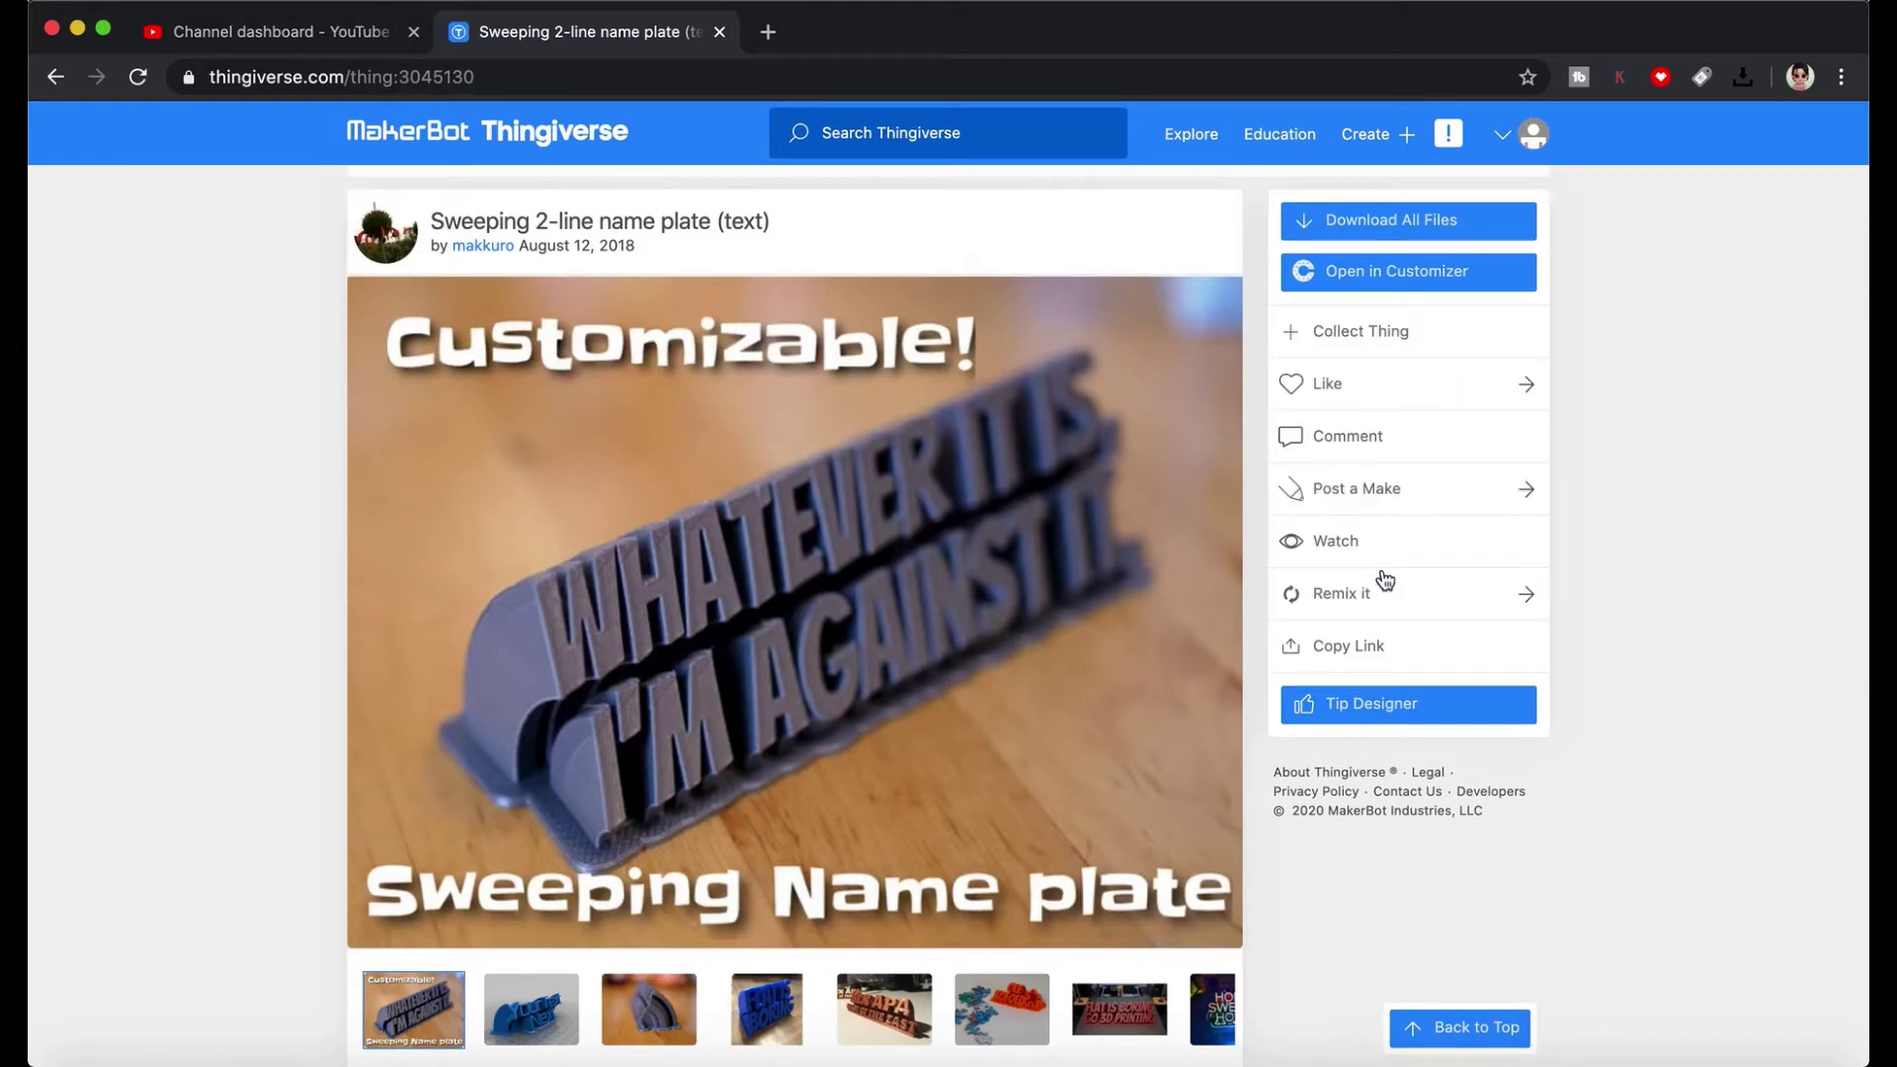
click(1344, 274)
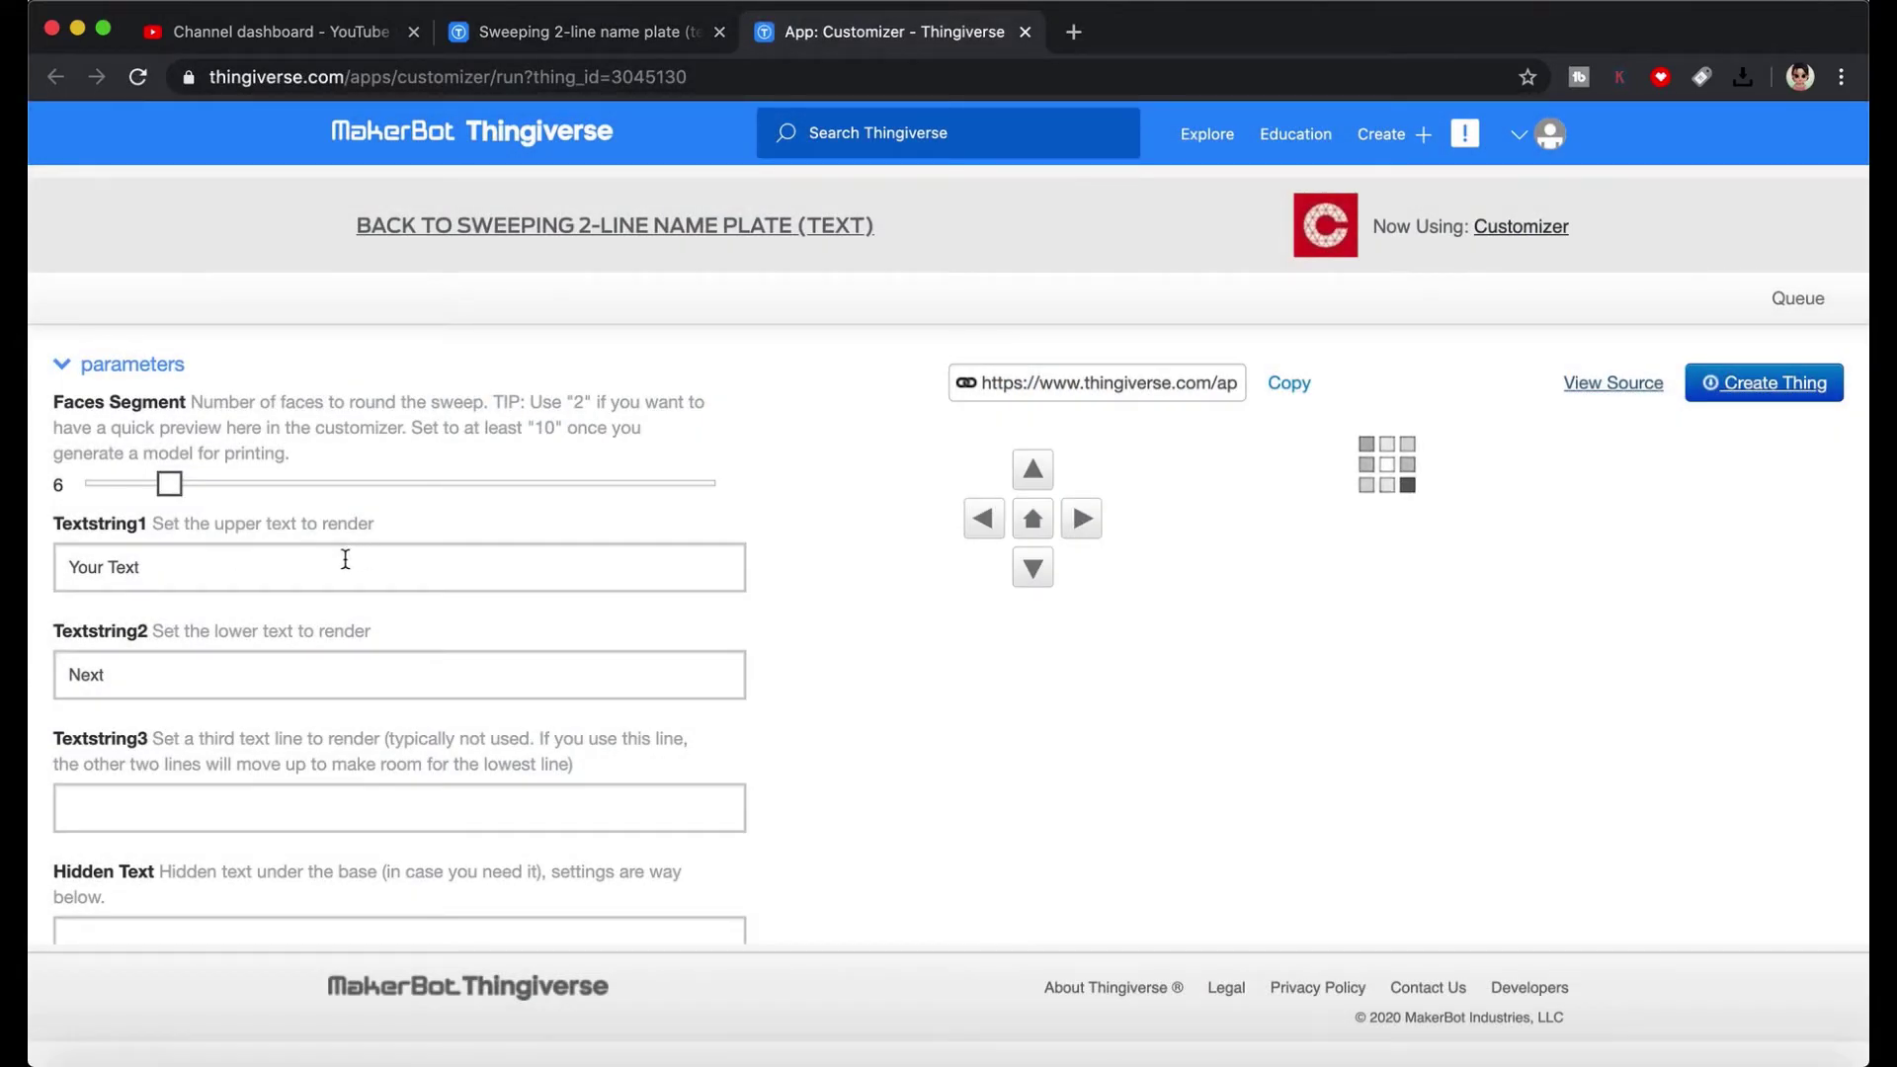
drag(412, 432, 440, 474)
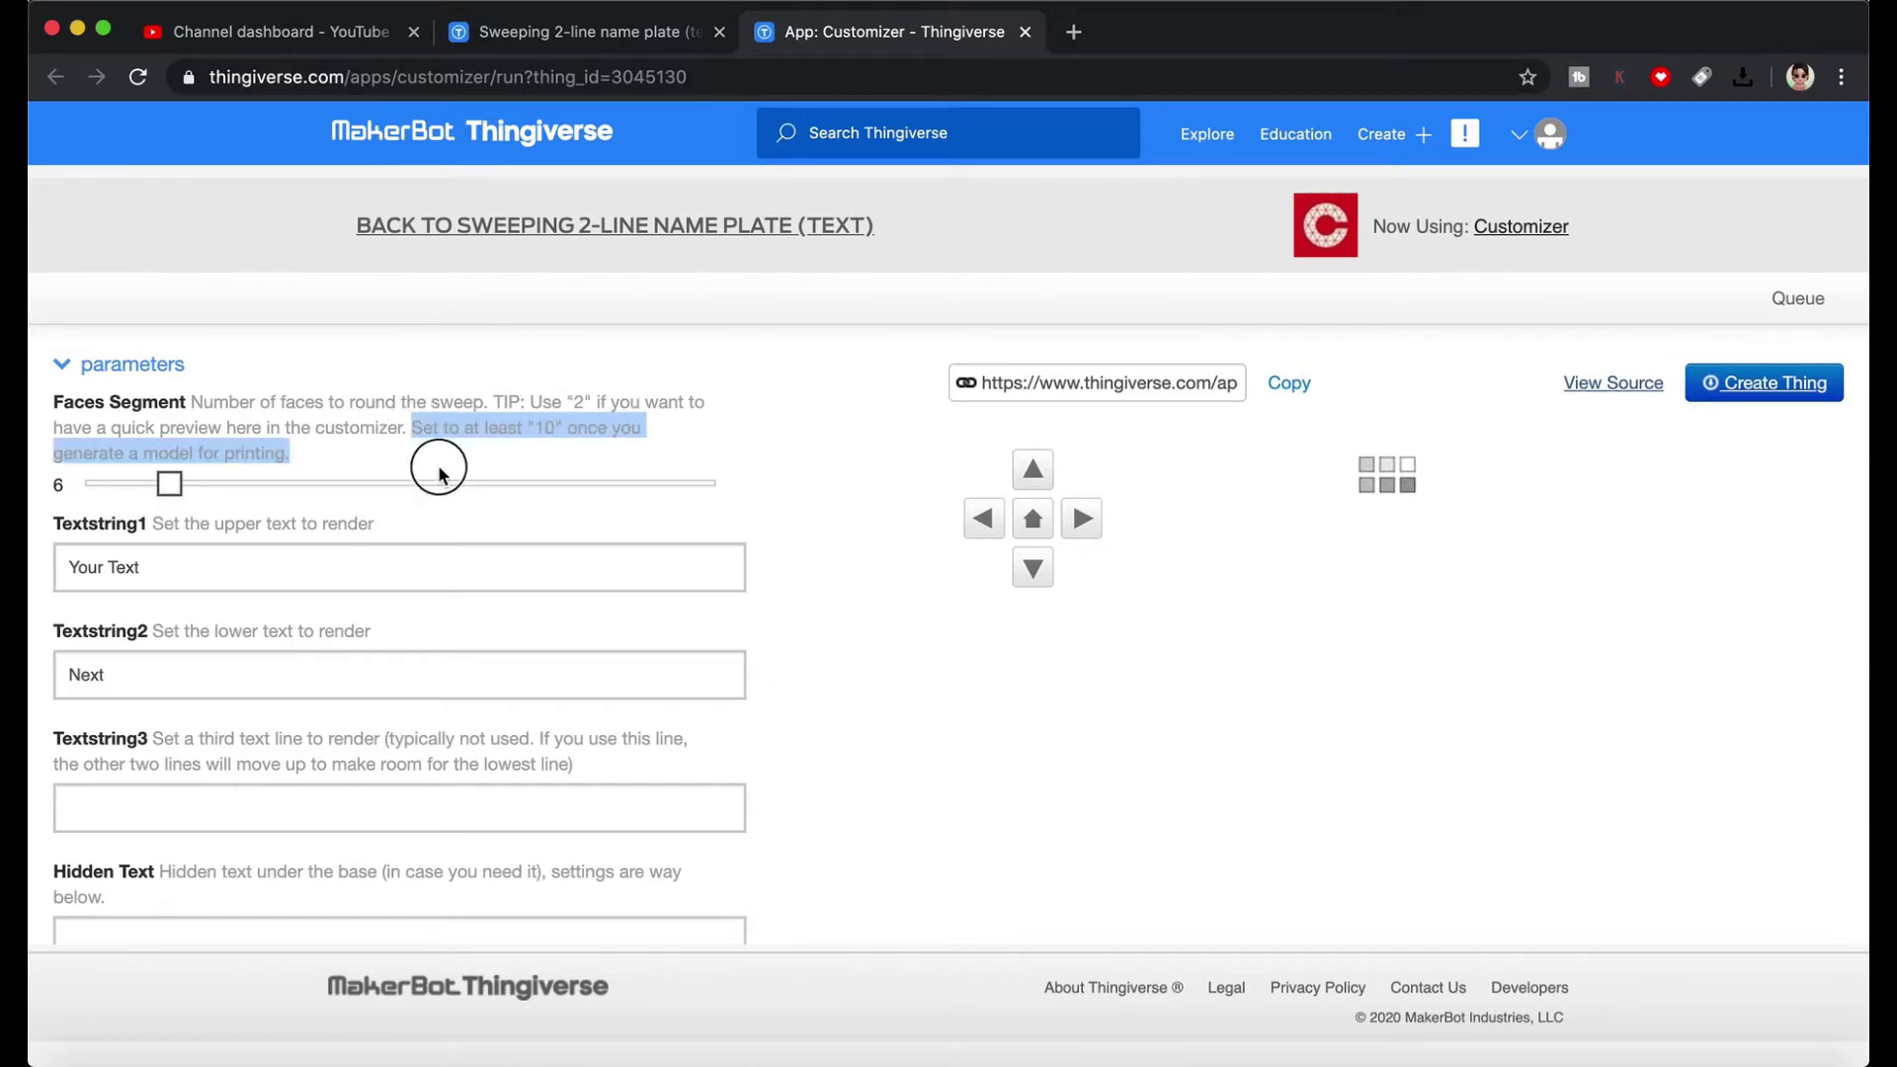
- Set the name plate's upper text to "coding girl" and its lower text to "coding is fun!"
click(267, 560)
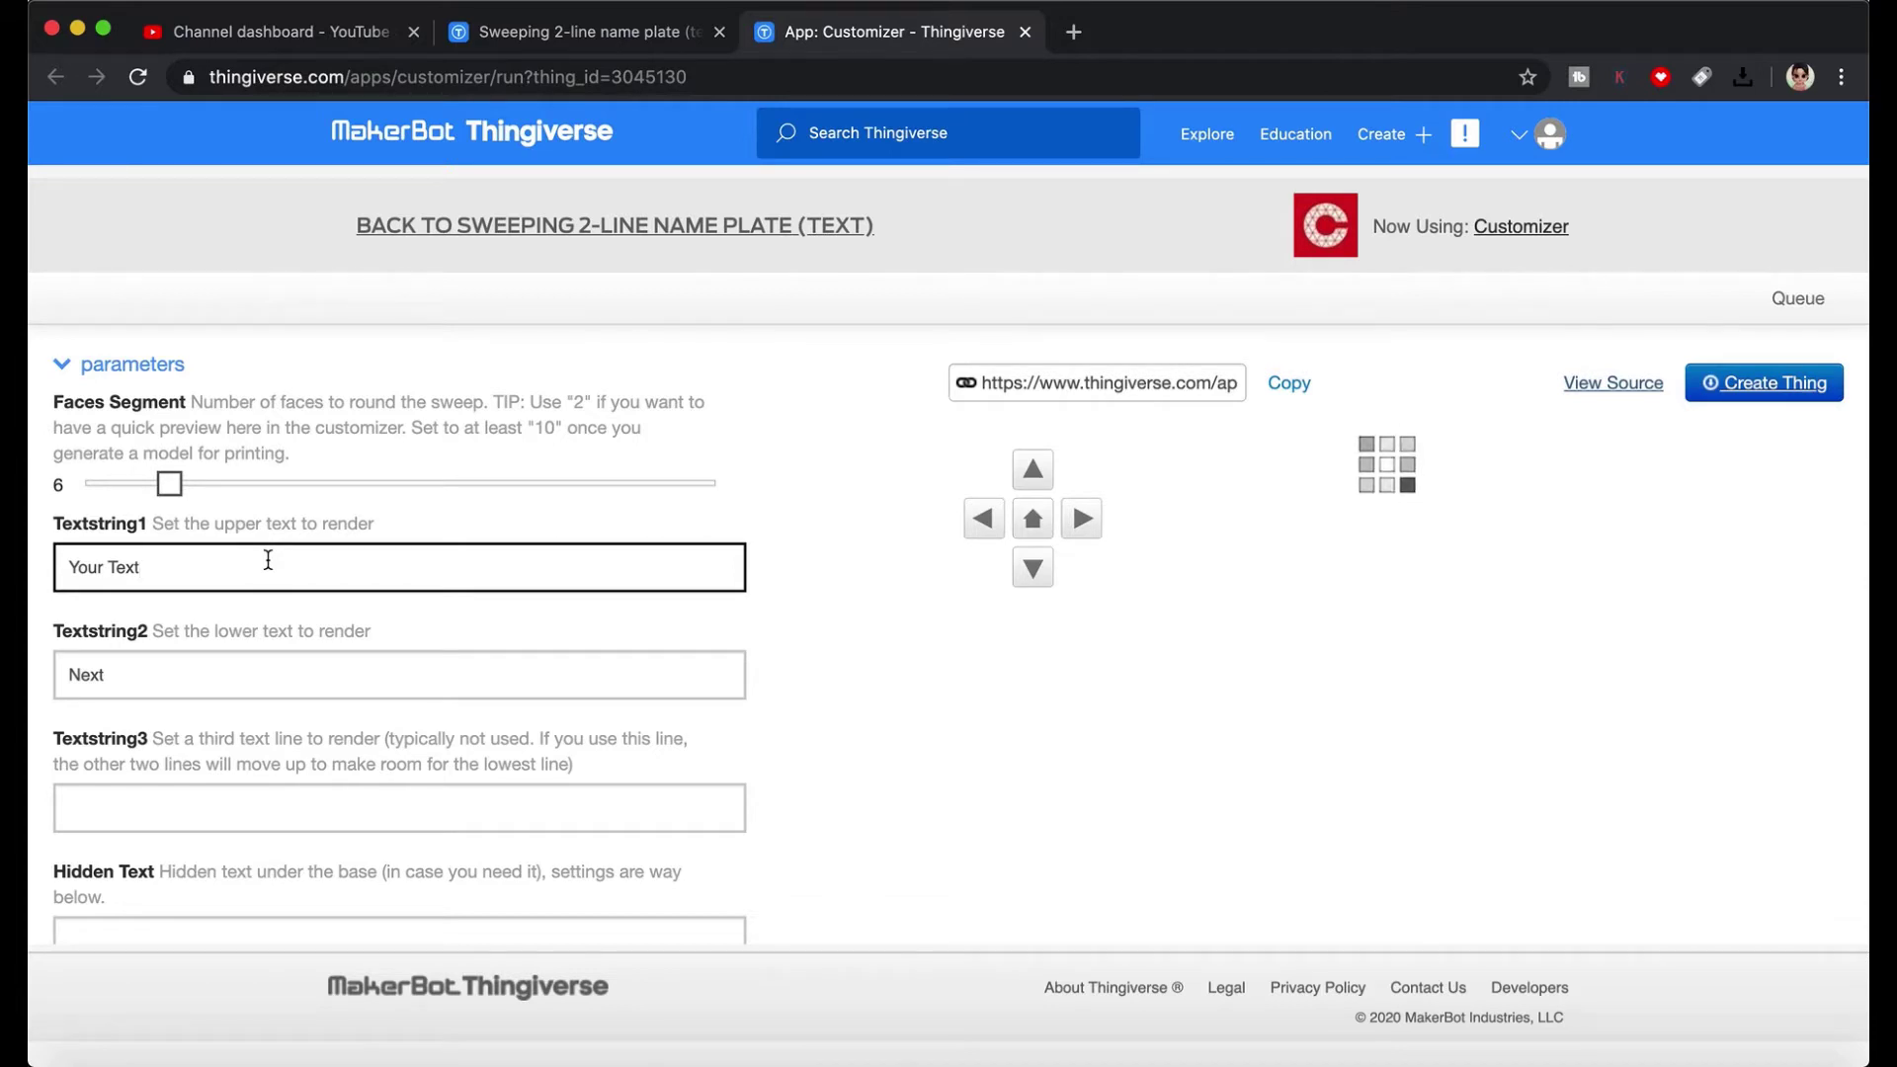
triple_click(267, 560)
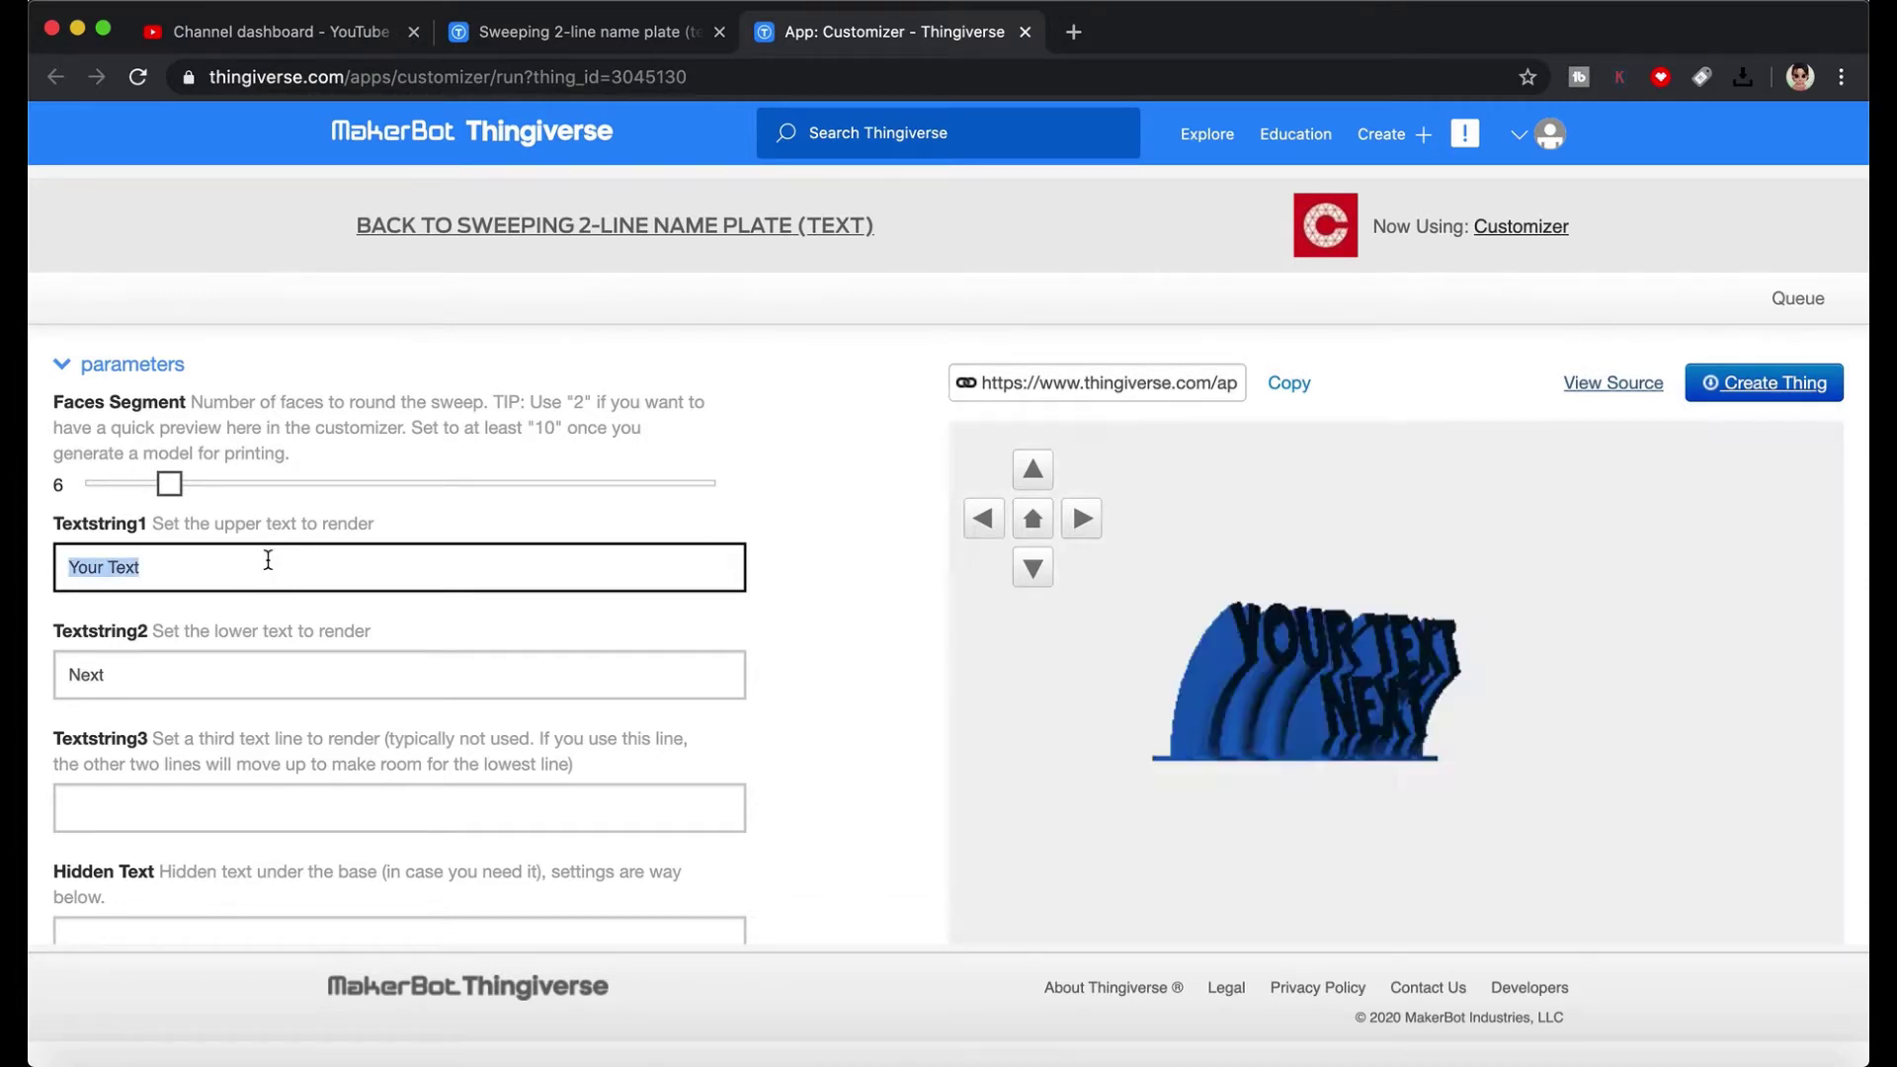
text(coding girl)
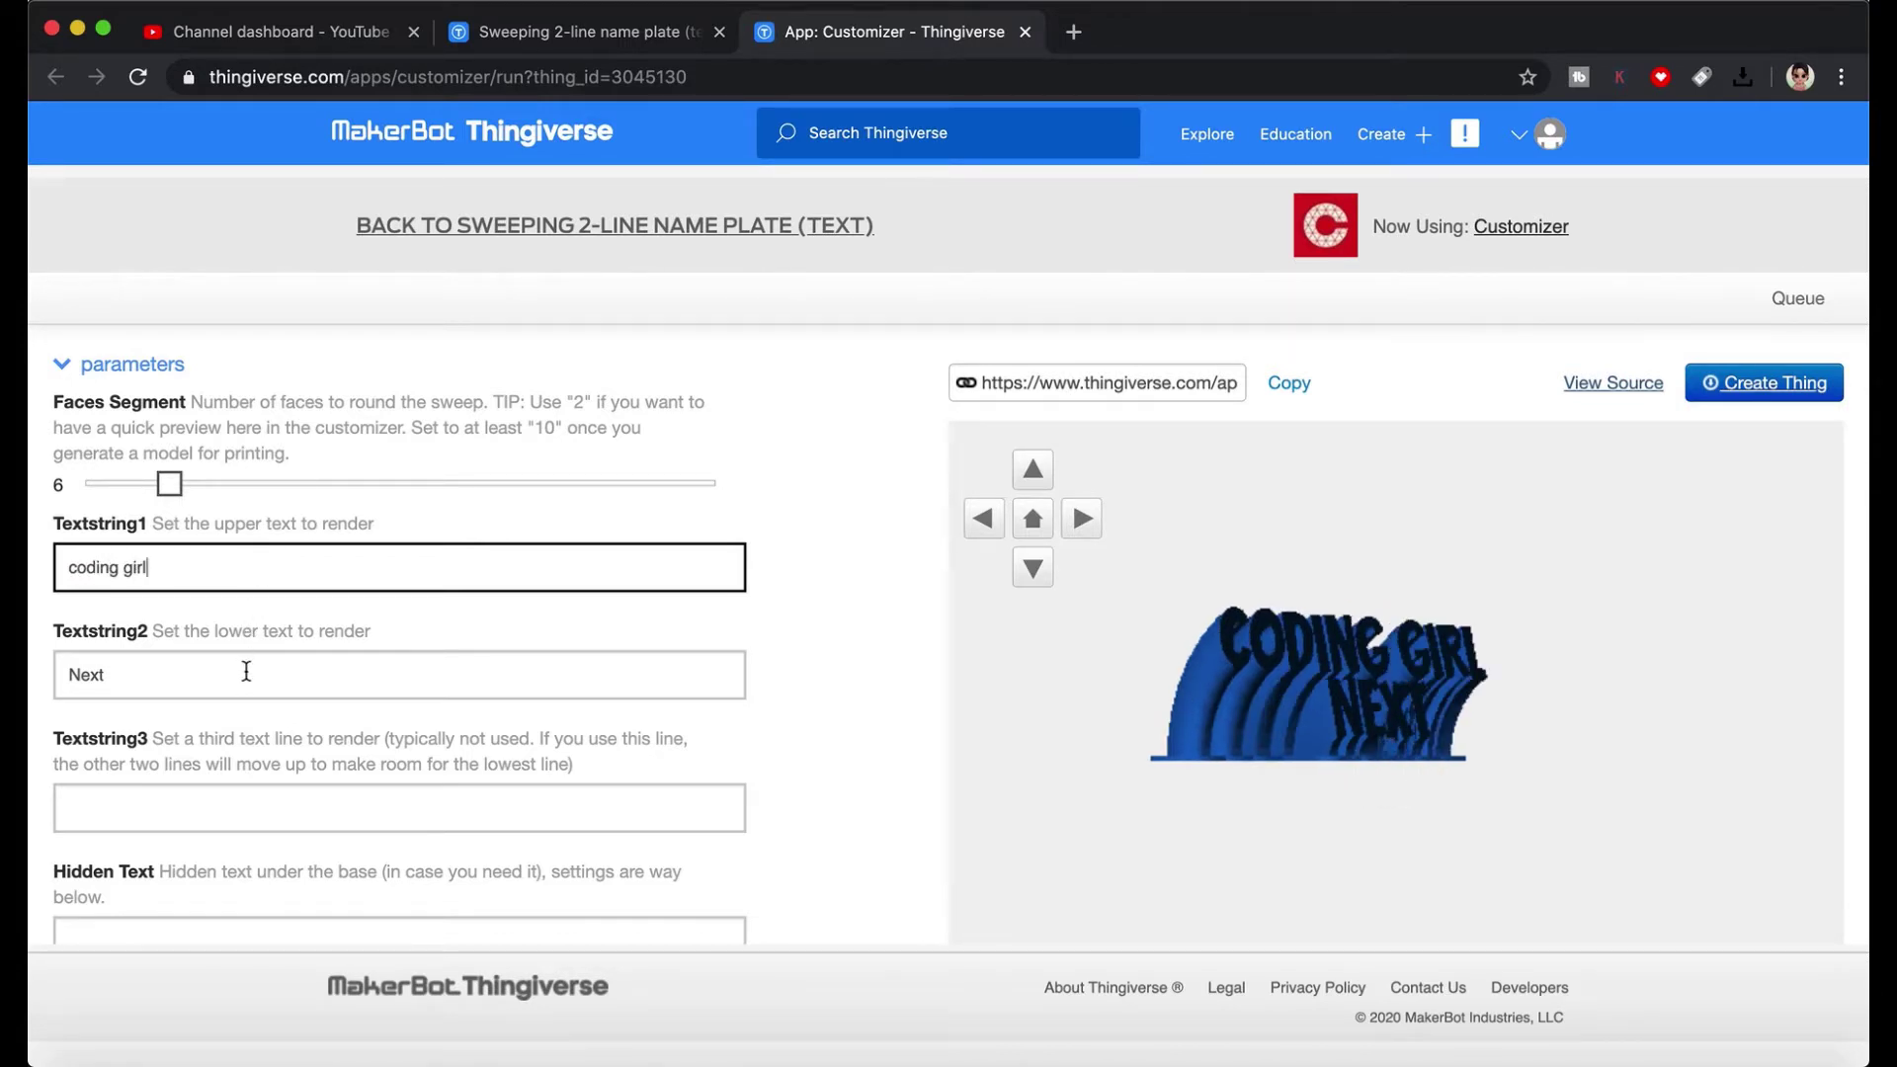
click(246, 671)
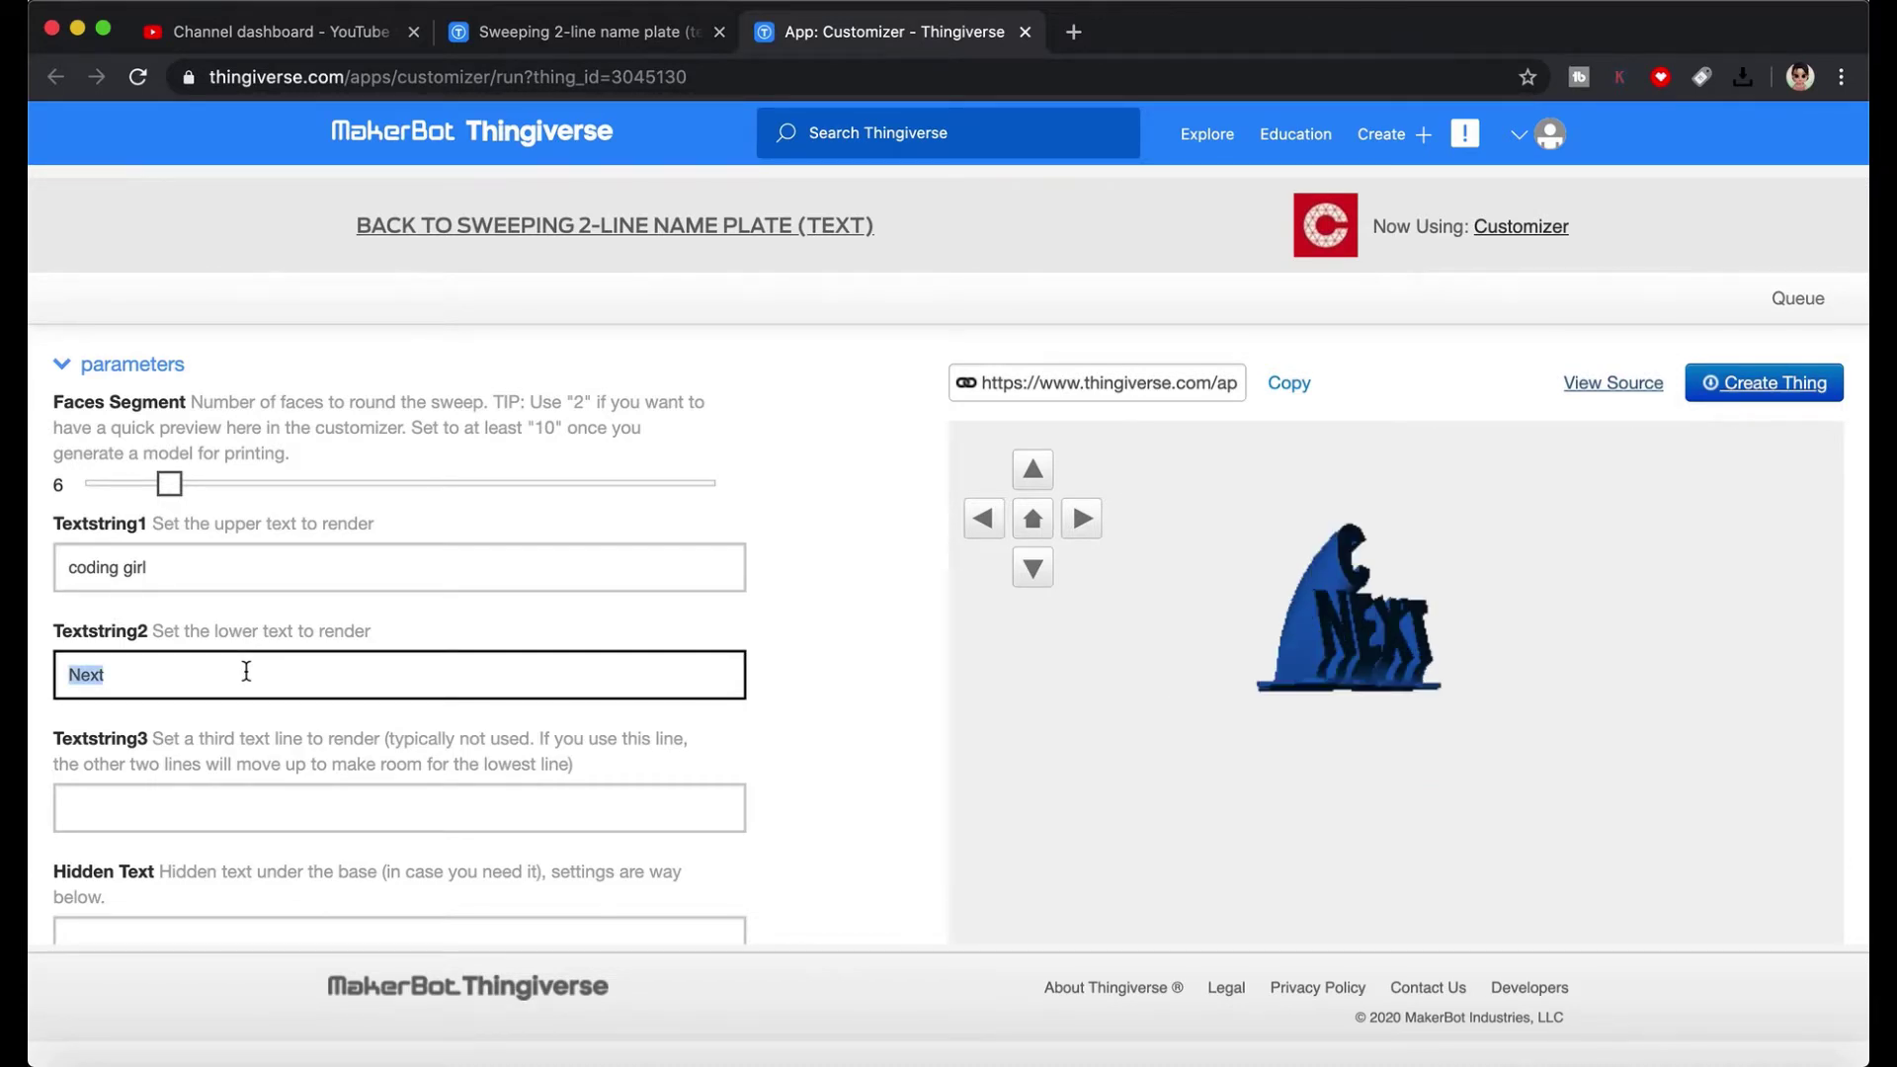
text(co)
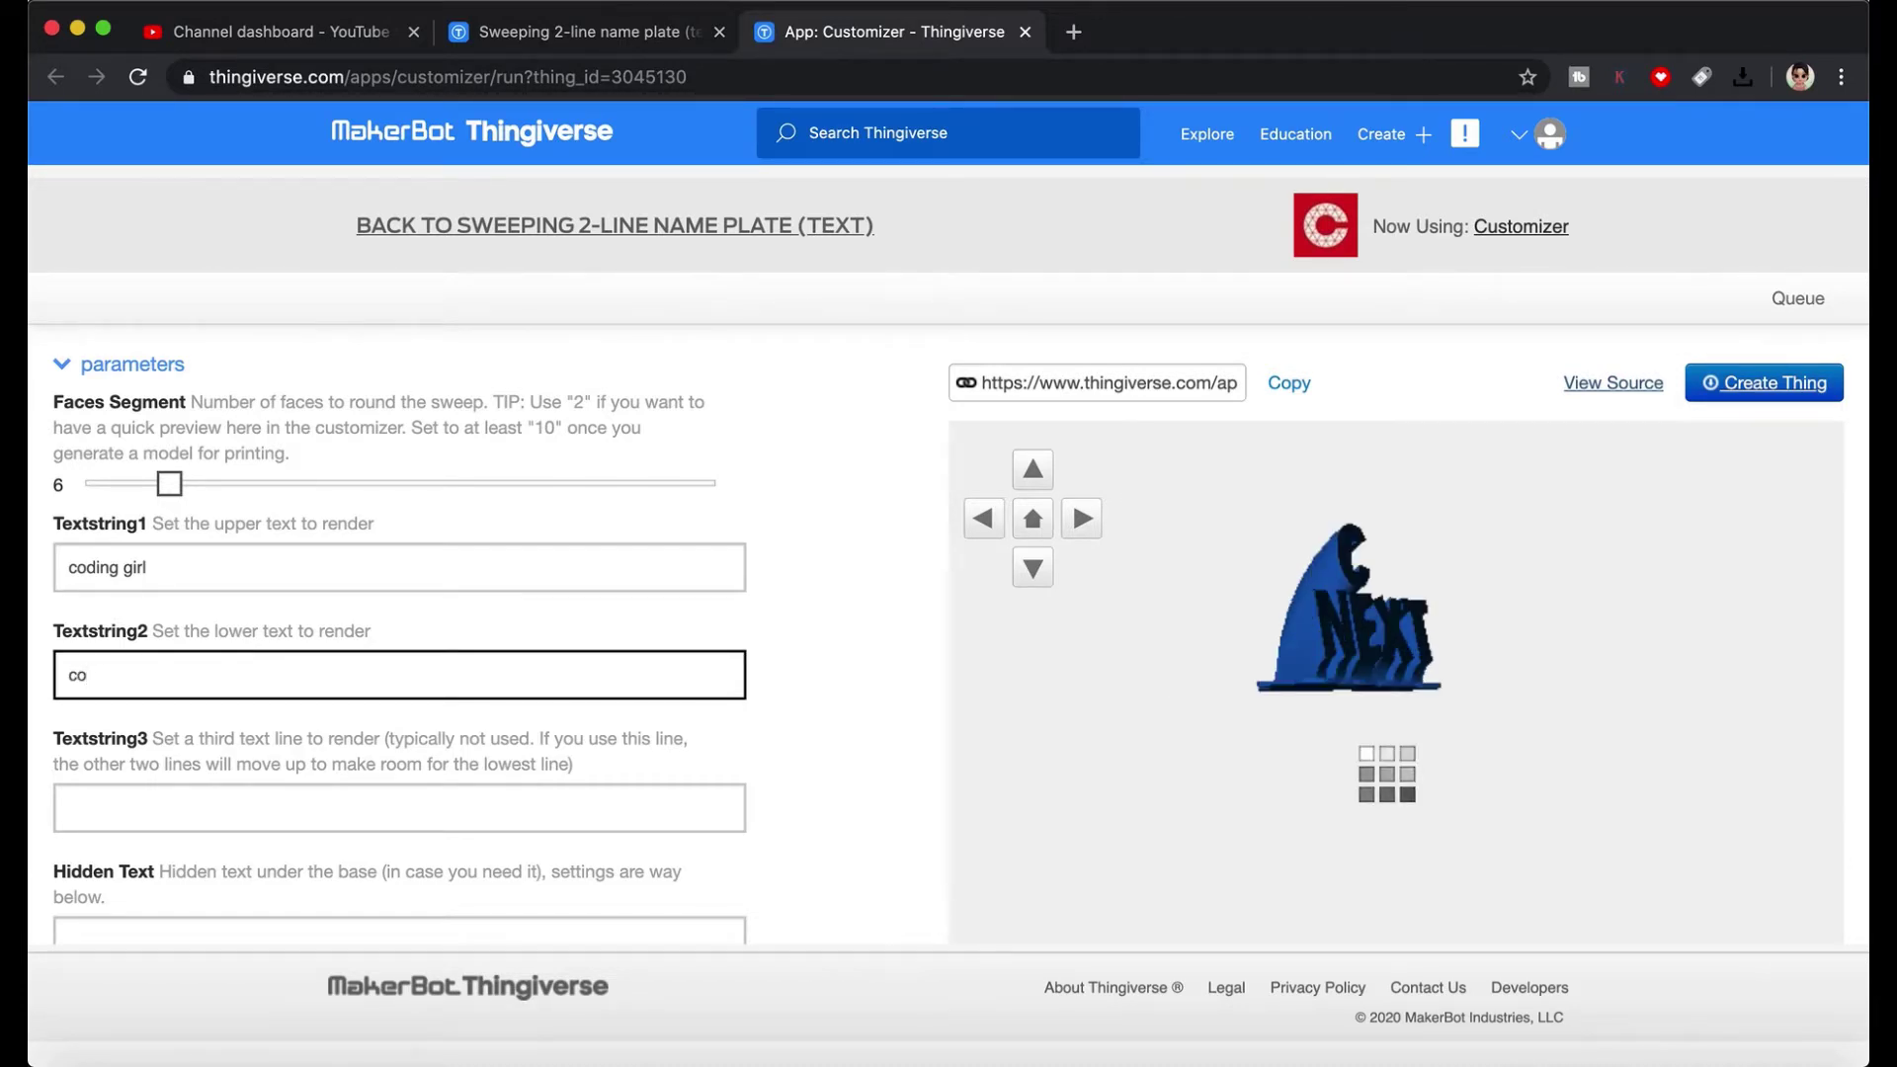
text(ding is fun!)
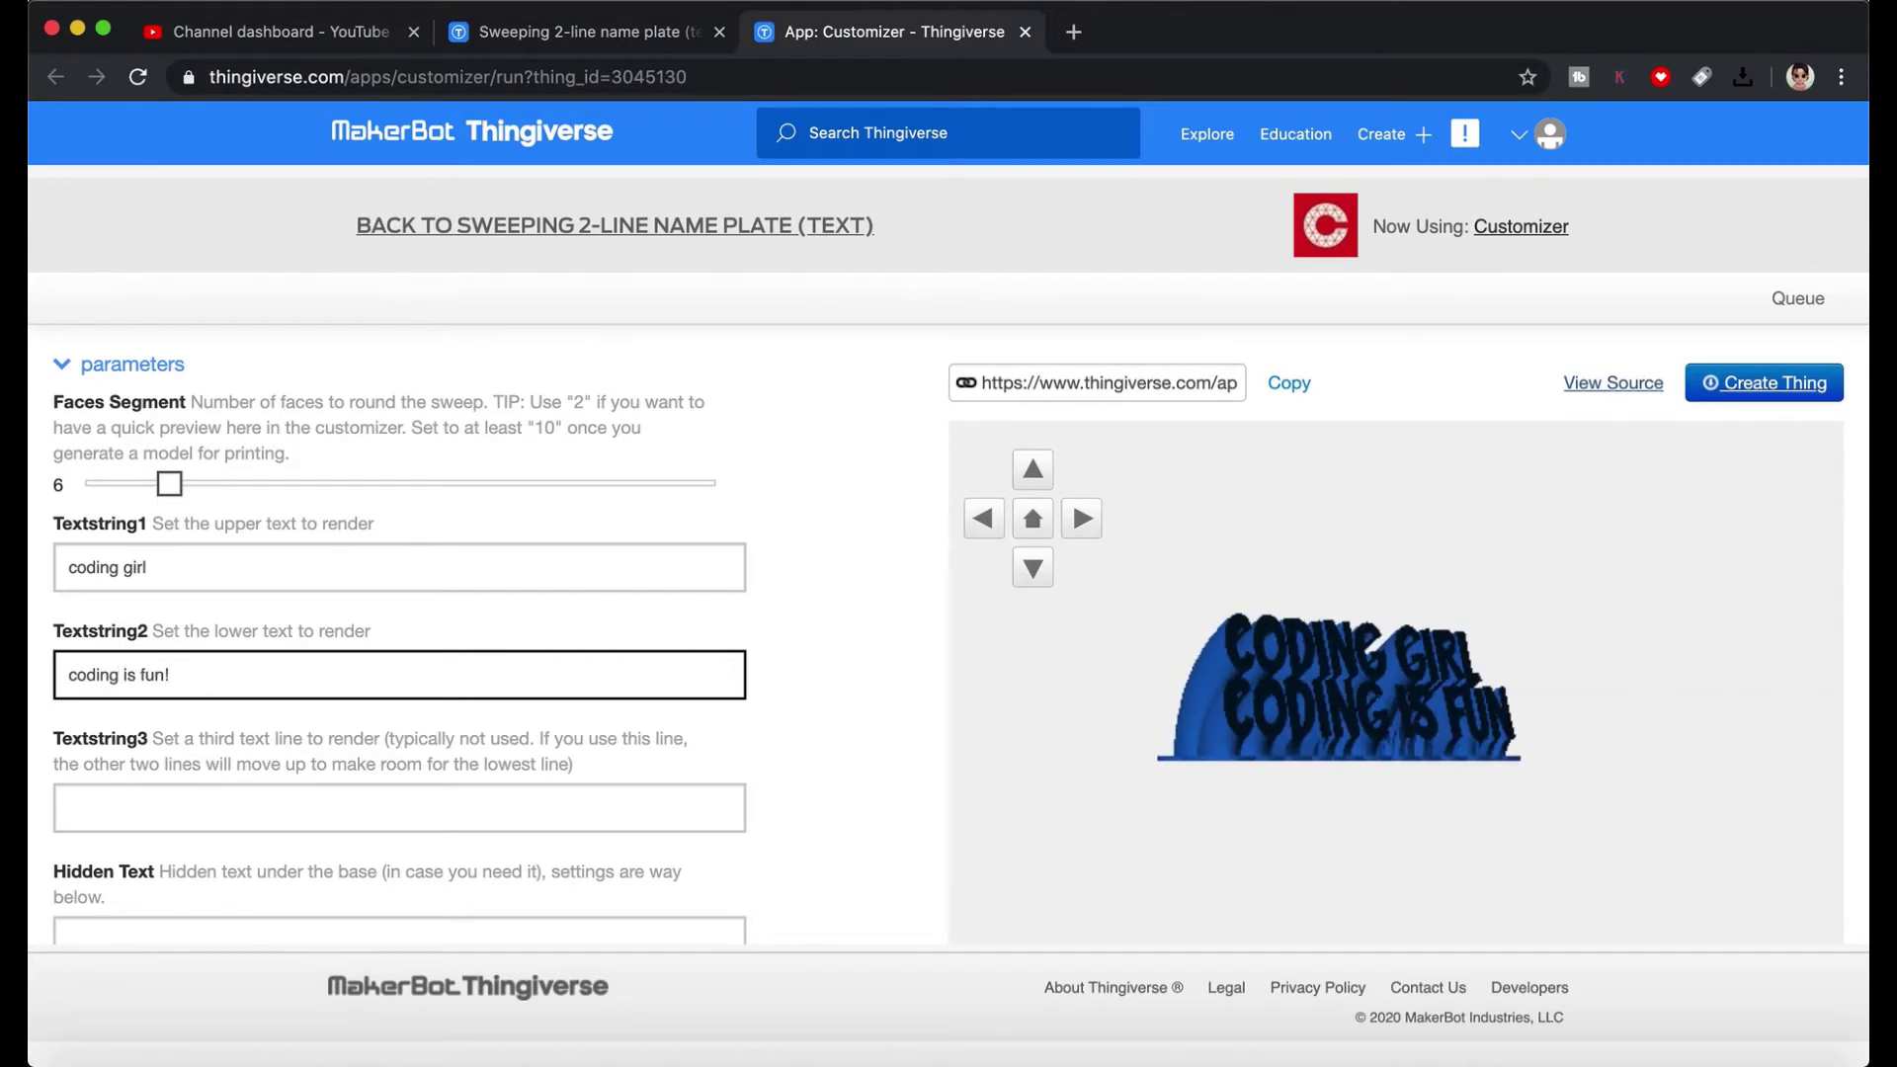
- Add a special character on the left side of the text and choose the Youtube symbol for it
scroll(128, 763, down, 3)
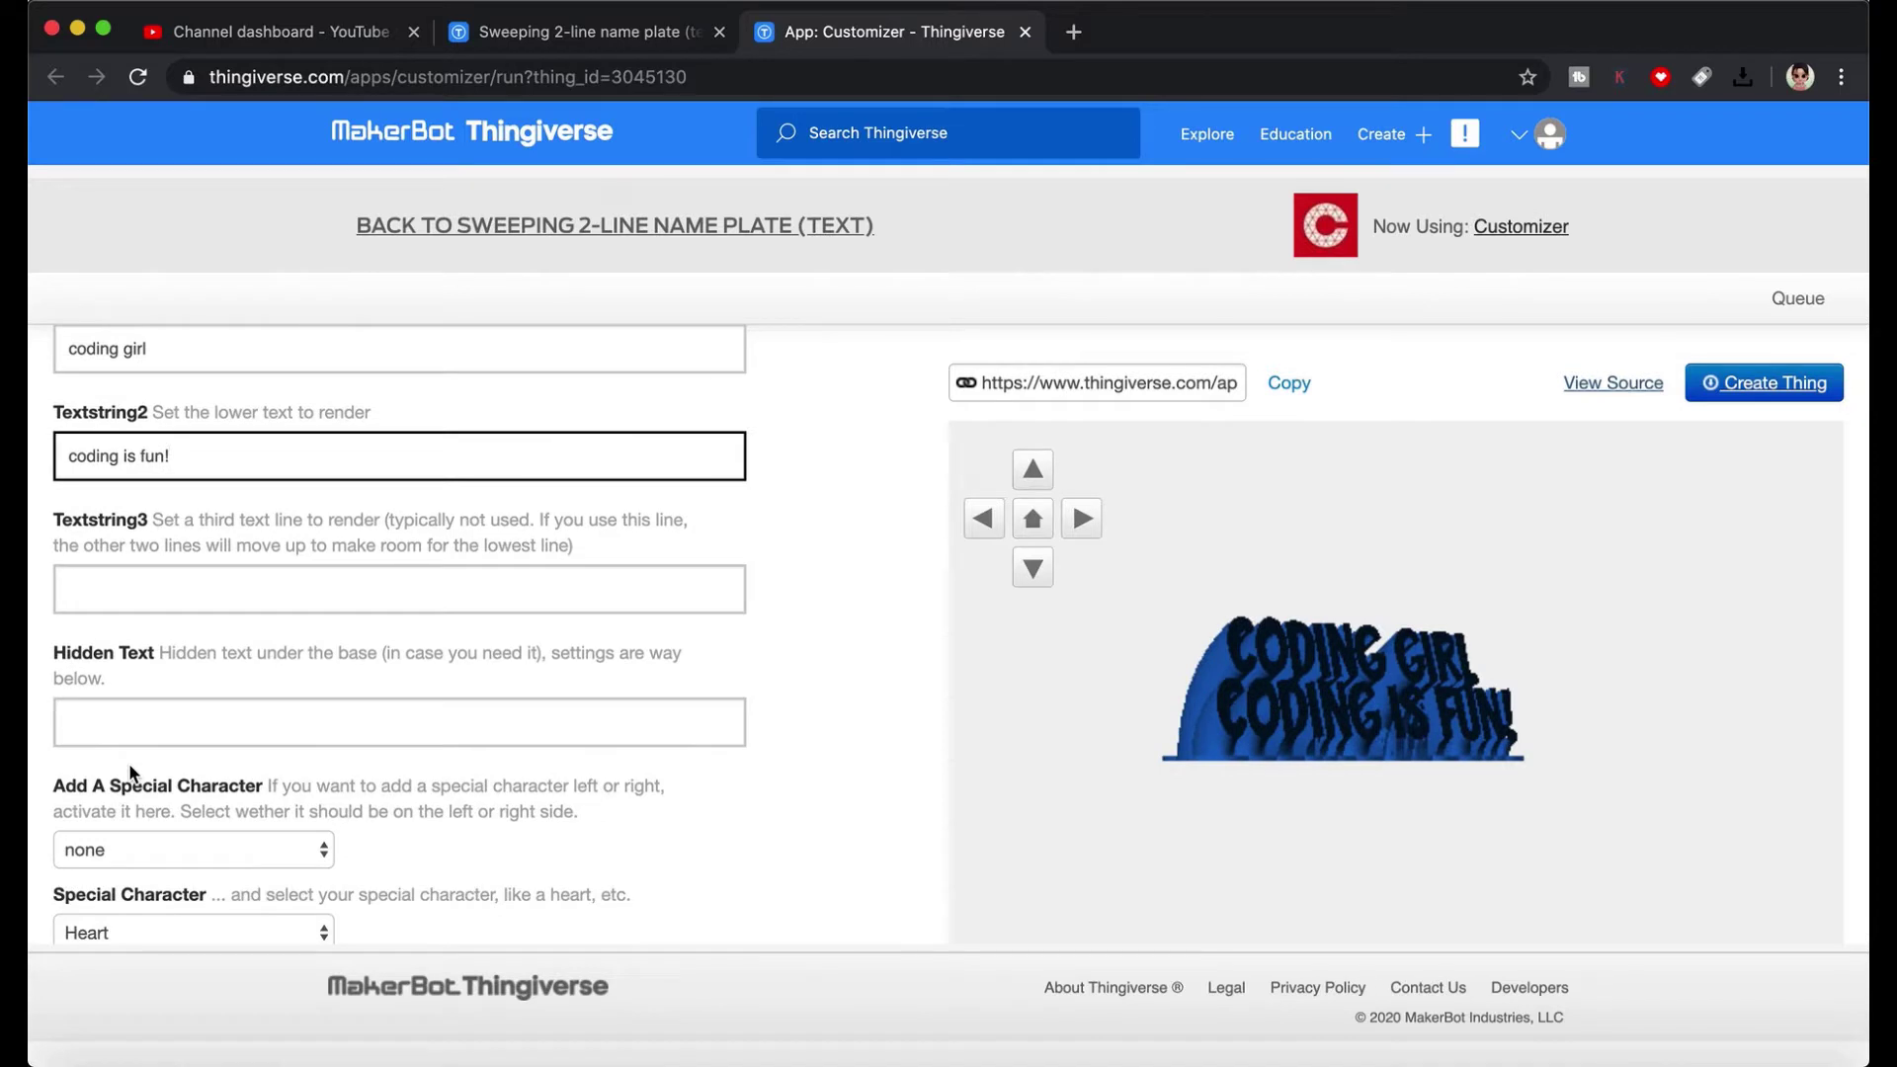
scroll(131, 774, down, 2)
click(128, 719)
click(79, 657)
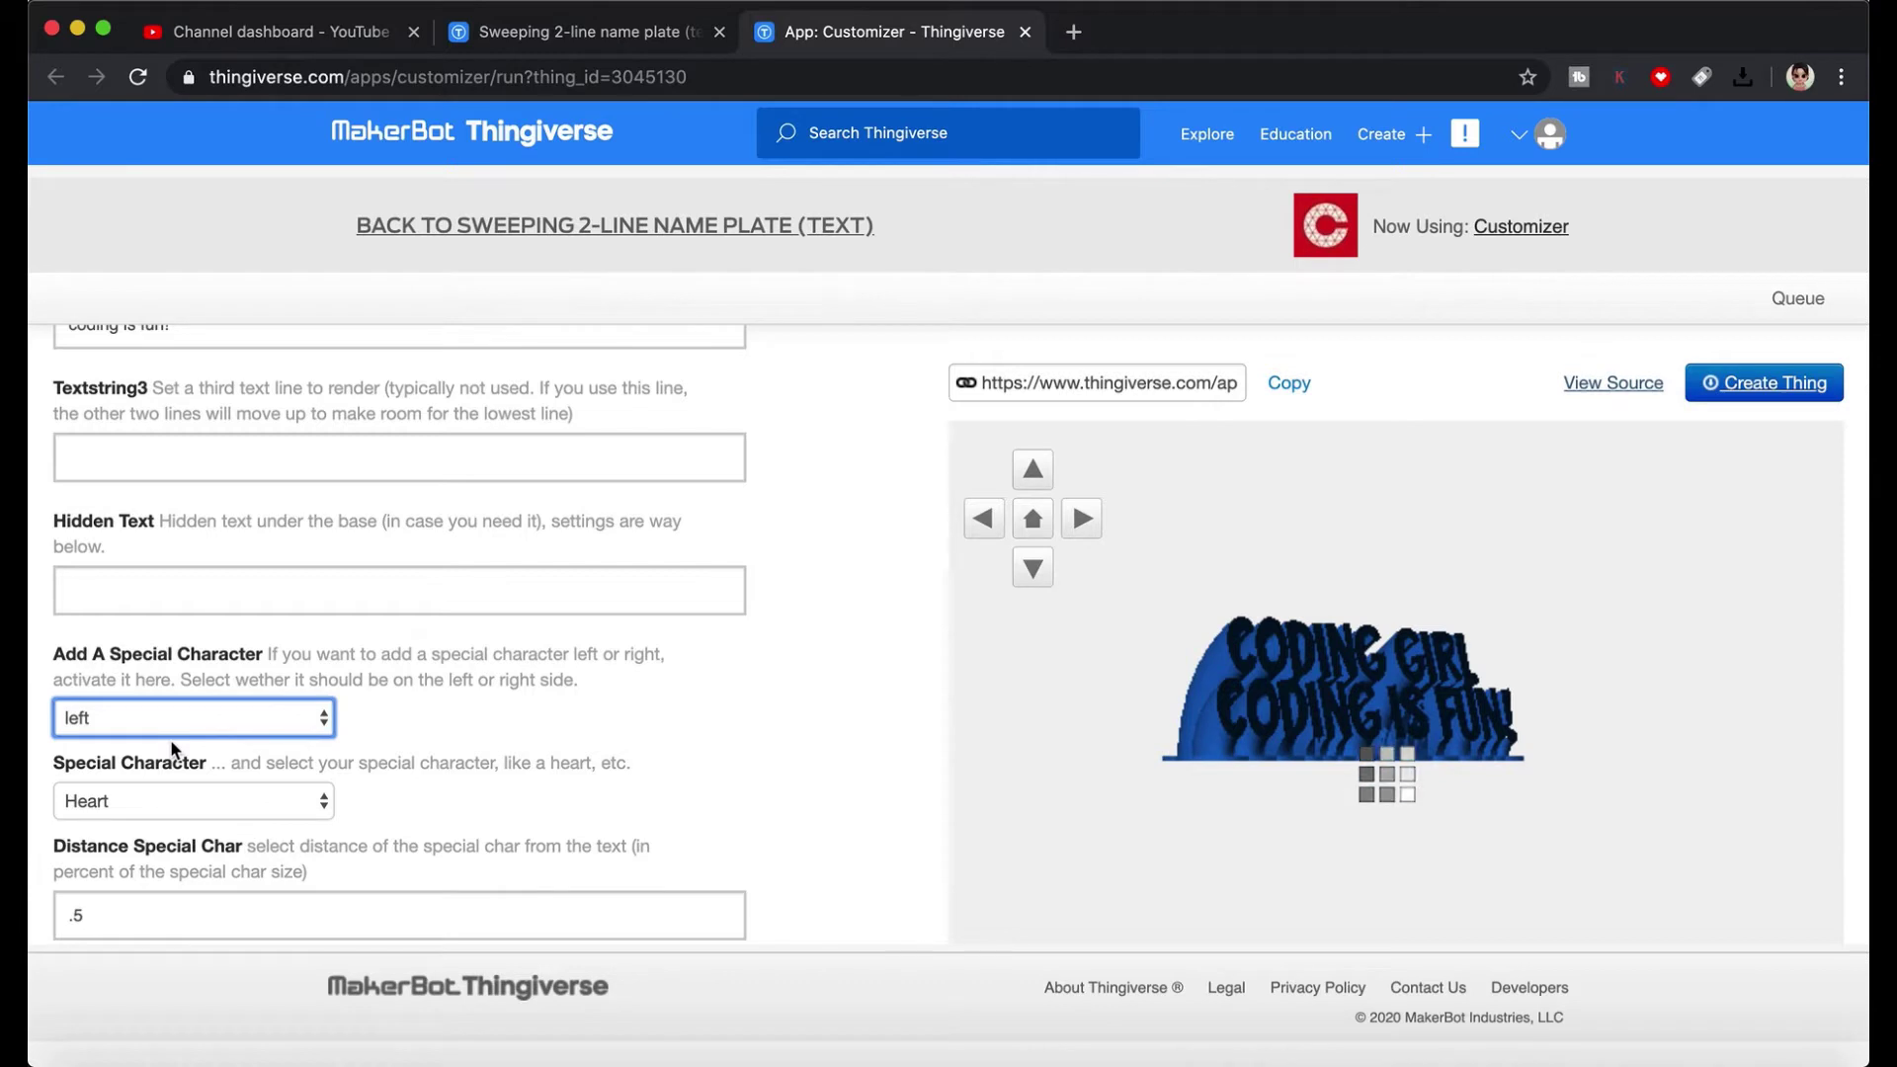
scroll(172, 748, down, 1)
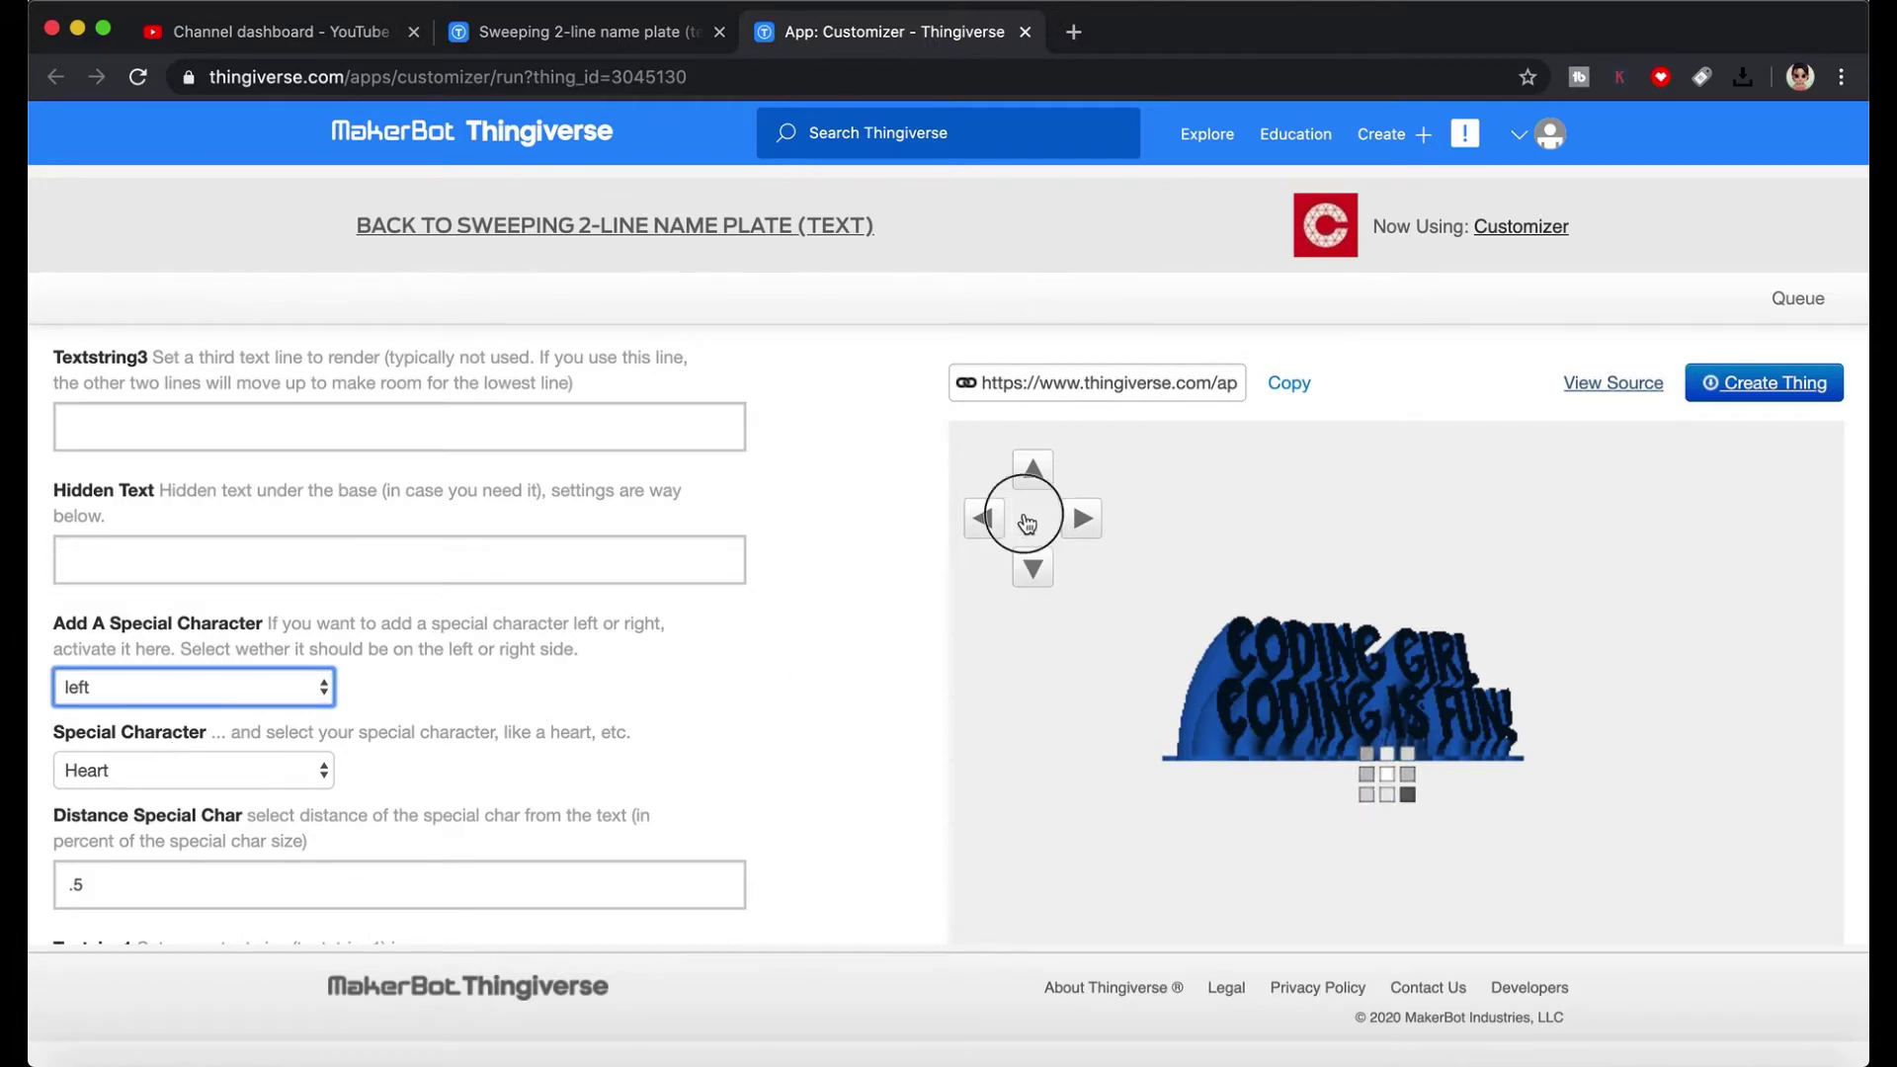
scroll(279, 796, down, 2)
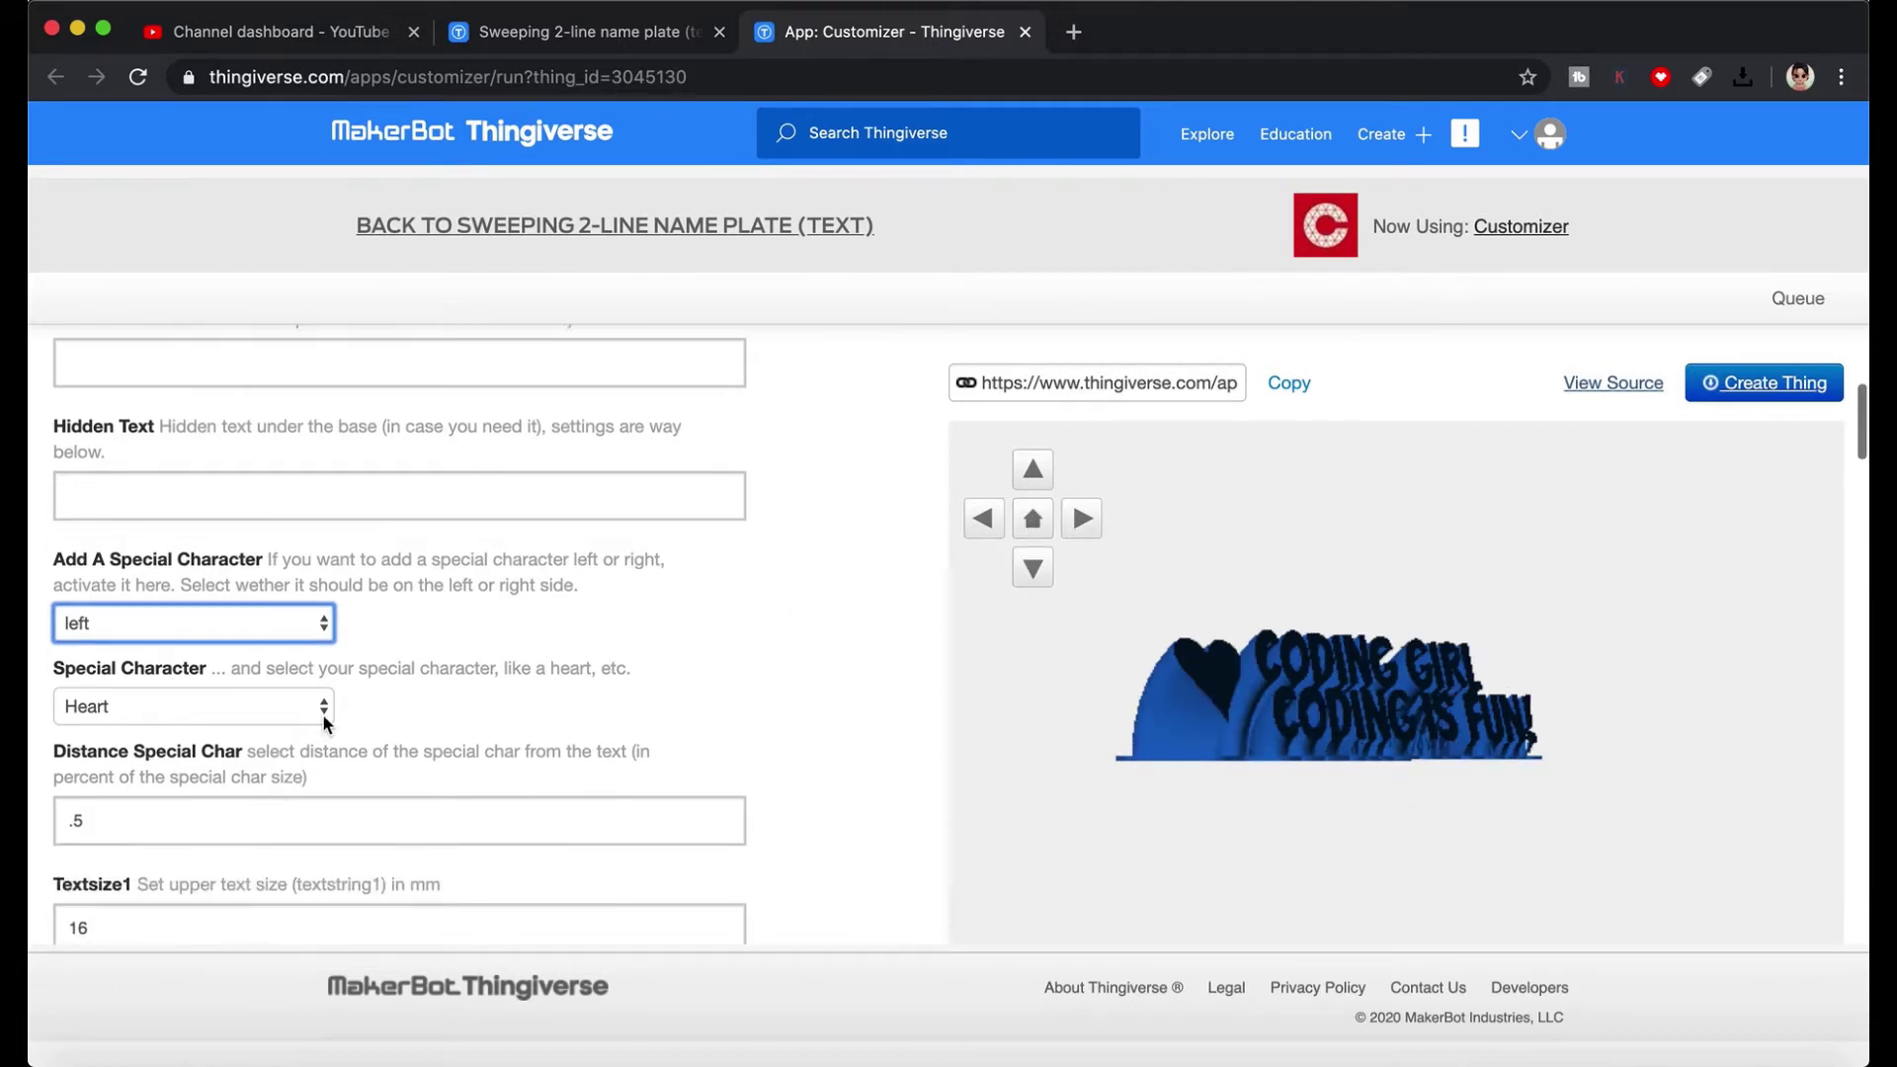
click(322, 715)
scroll(209, 901, down, 5)
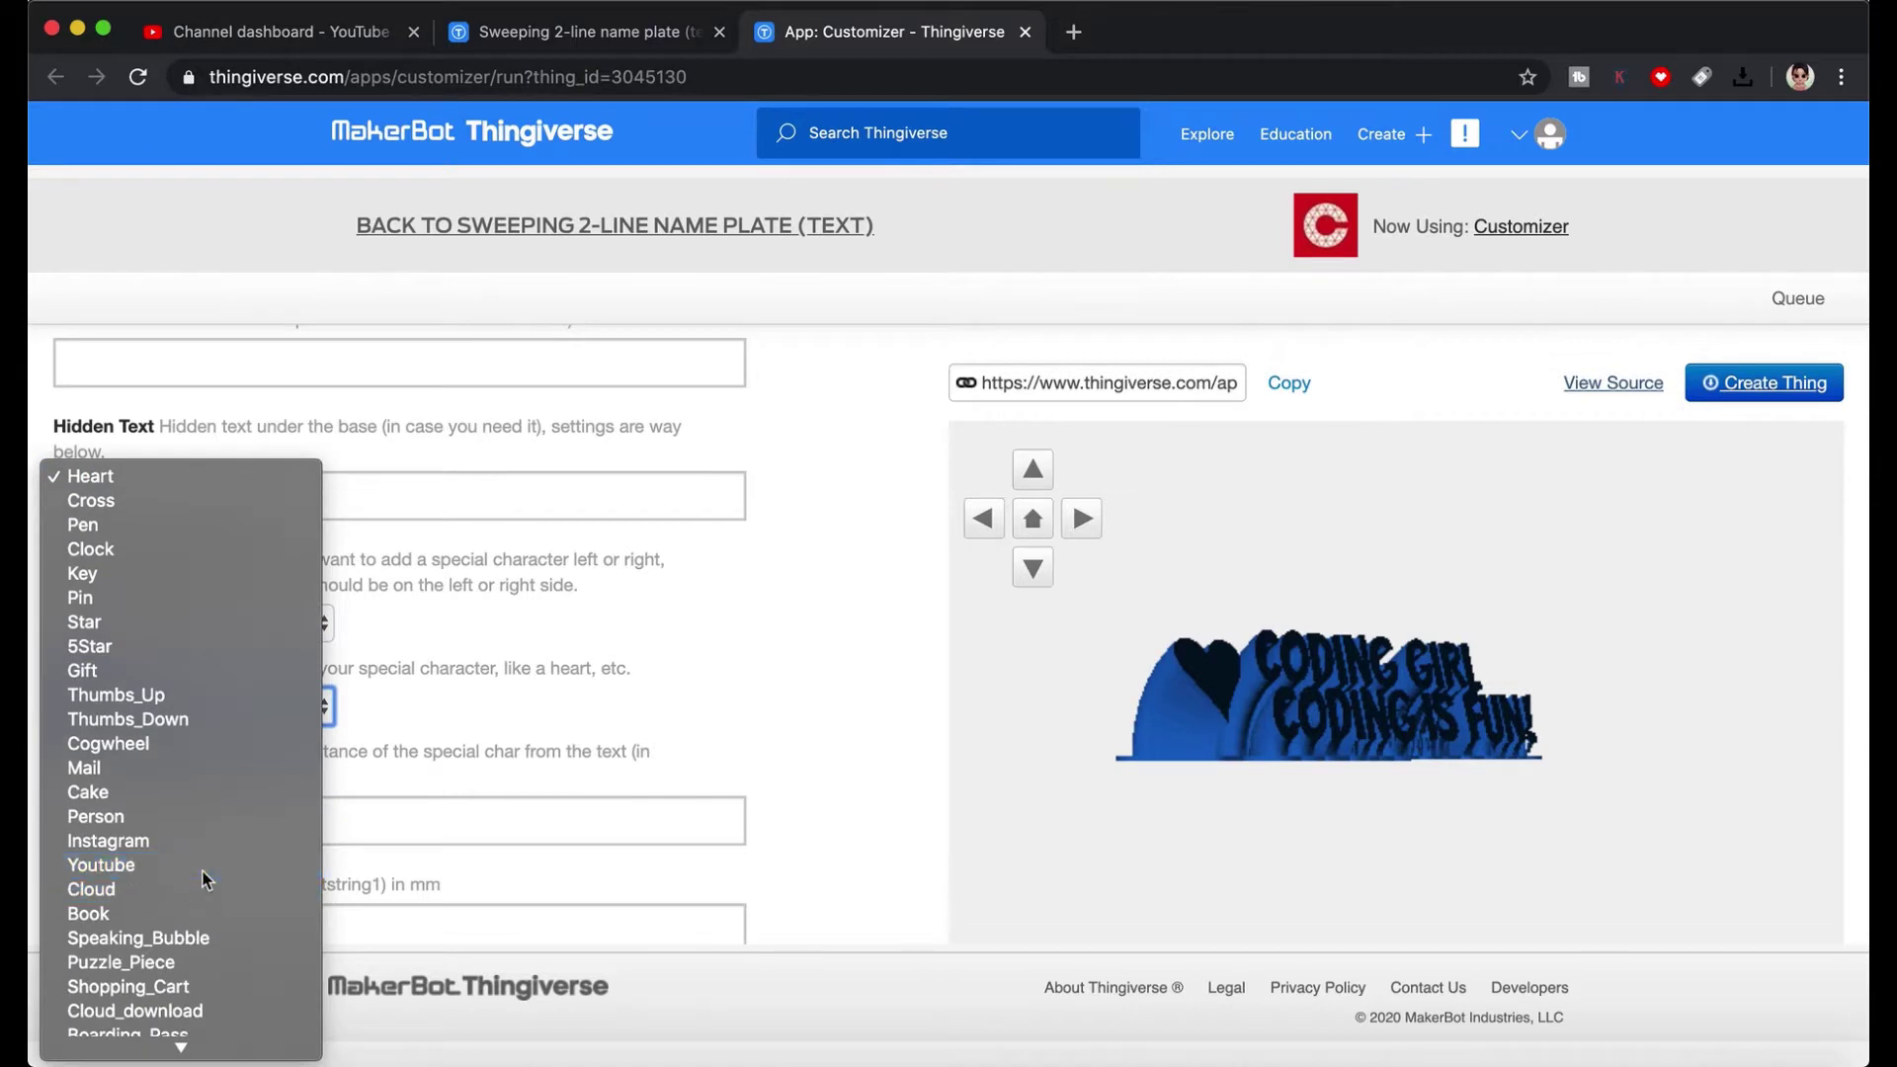
click(201, 867)
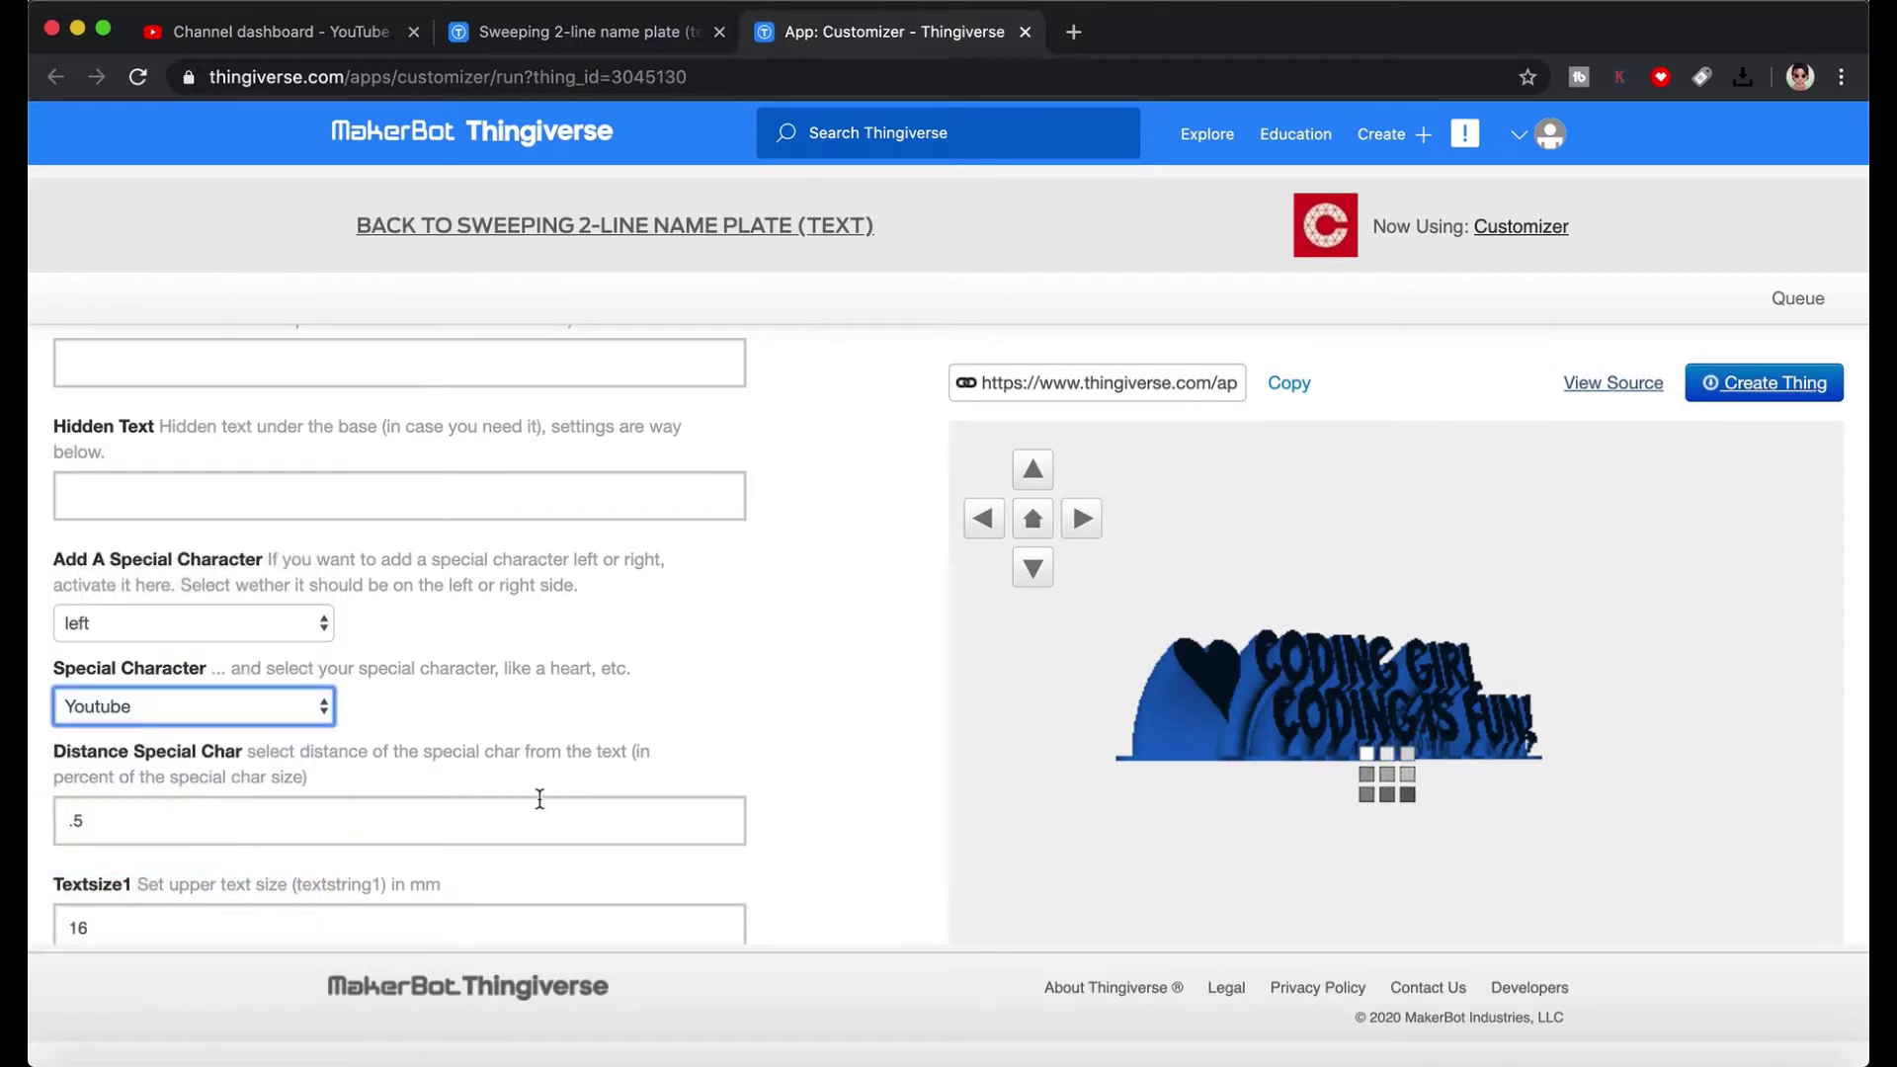
- Set the lower text size (Textsize2) to 12 mm
scroll(598, 798, down, 3)
scroll(599, 798, down, 5)
double_click(75, 719)
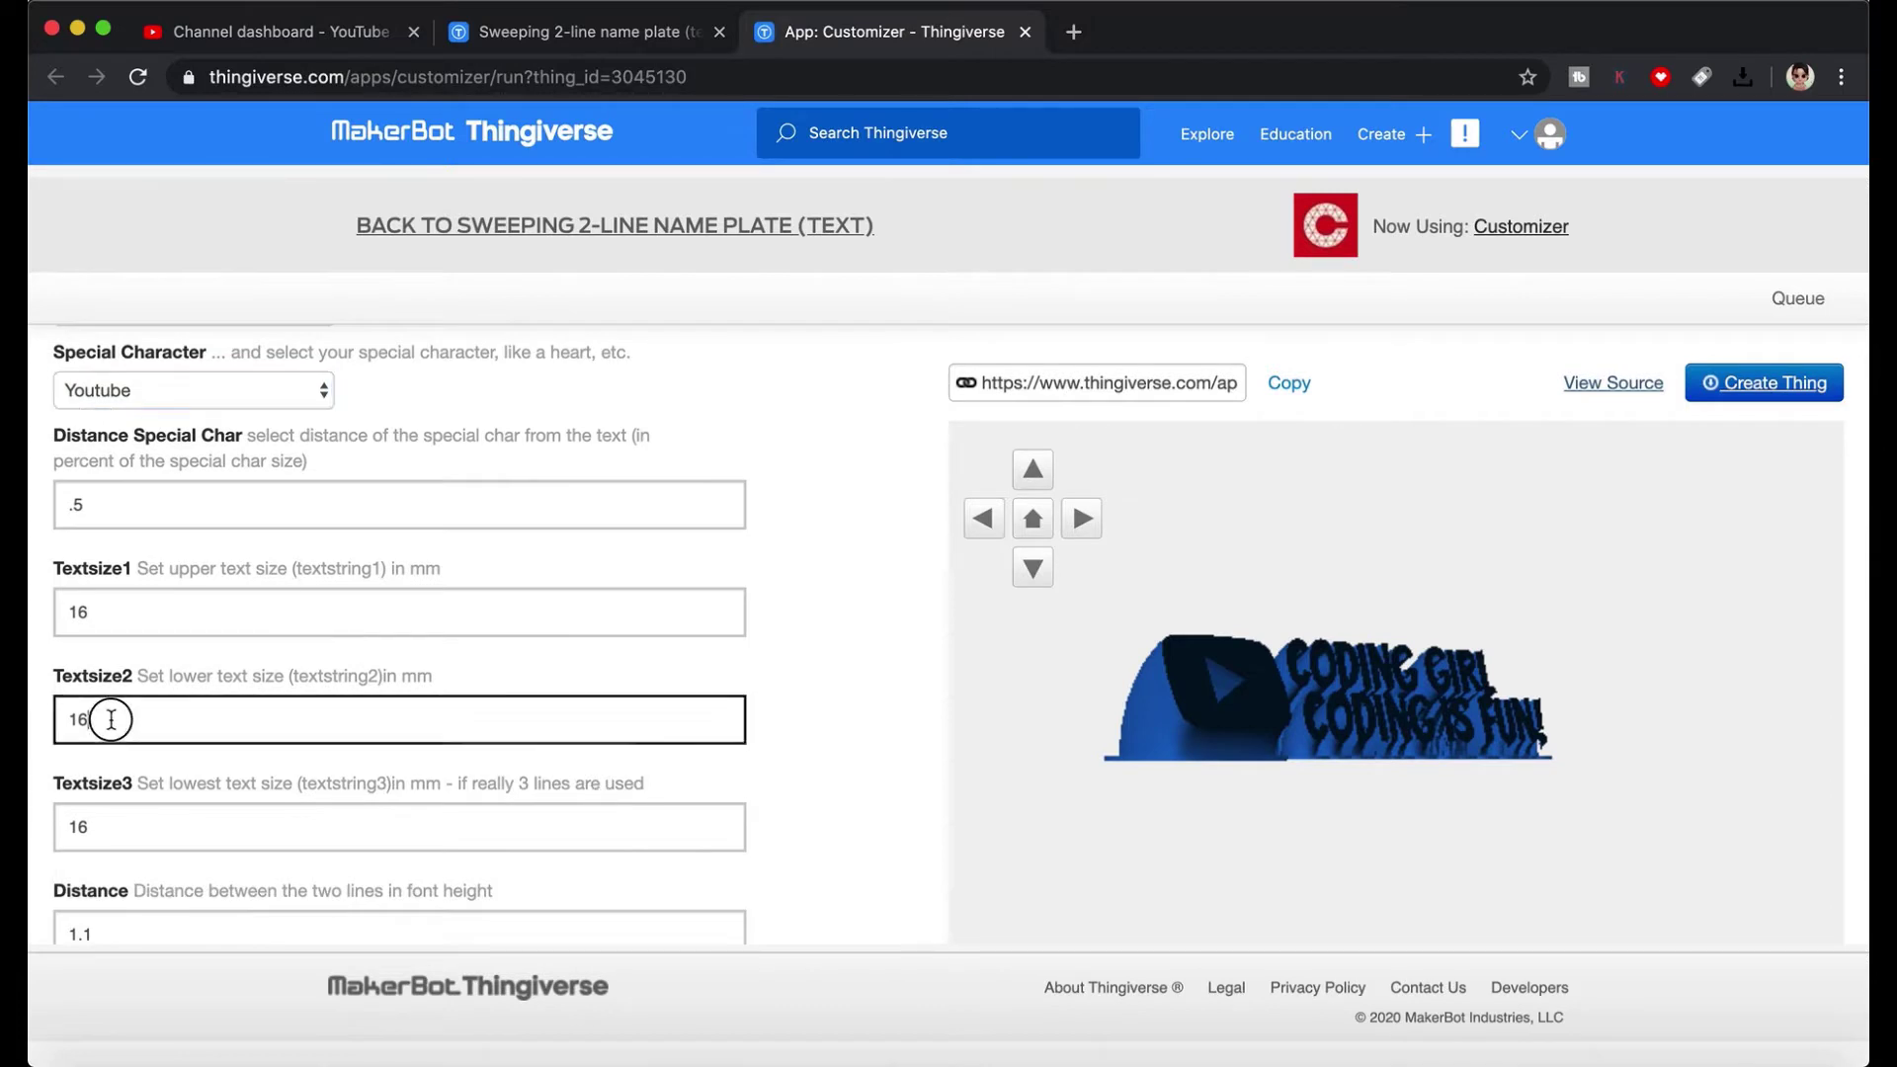
click(123, 597)
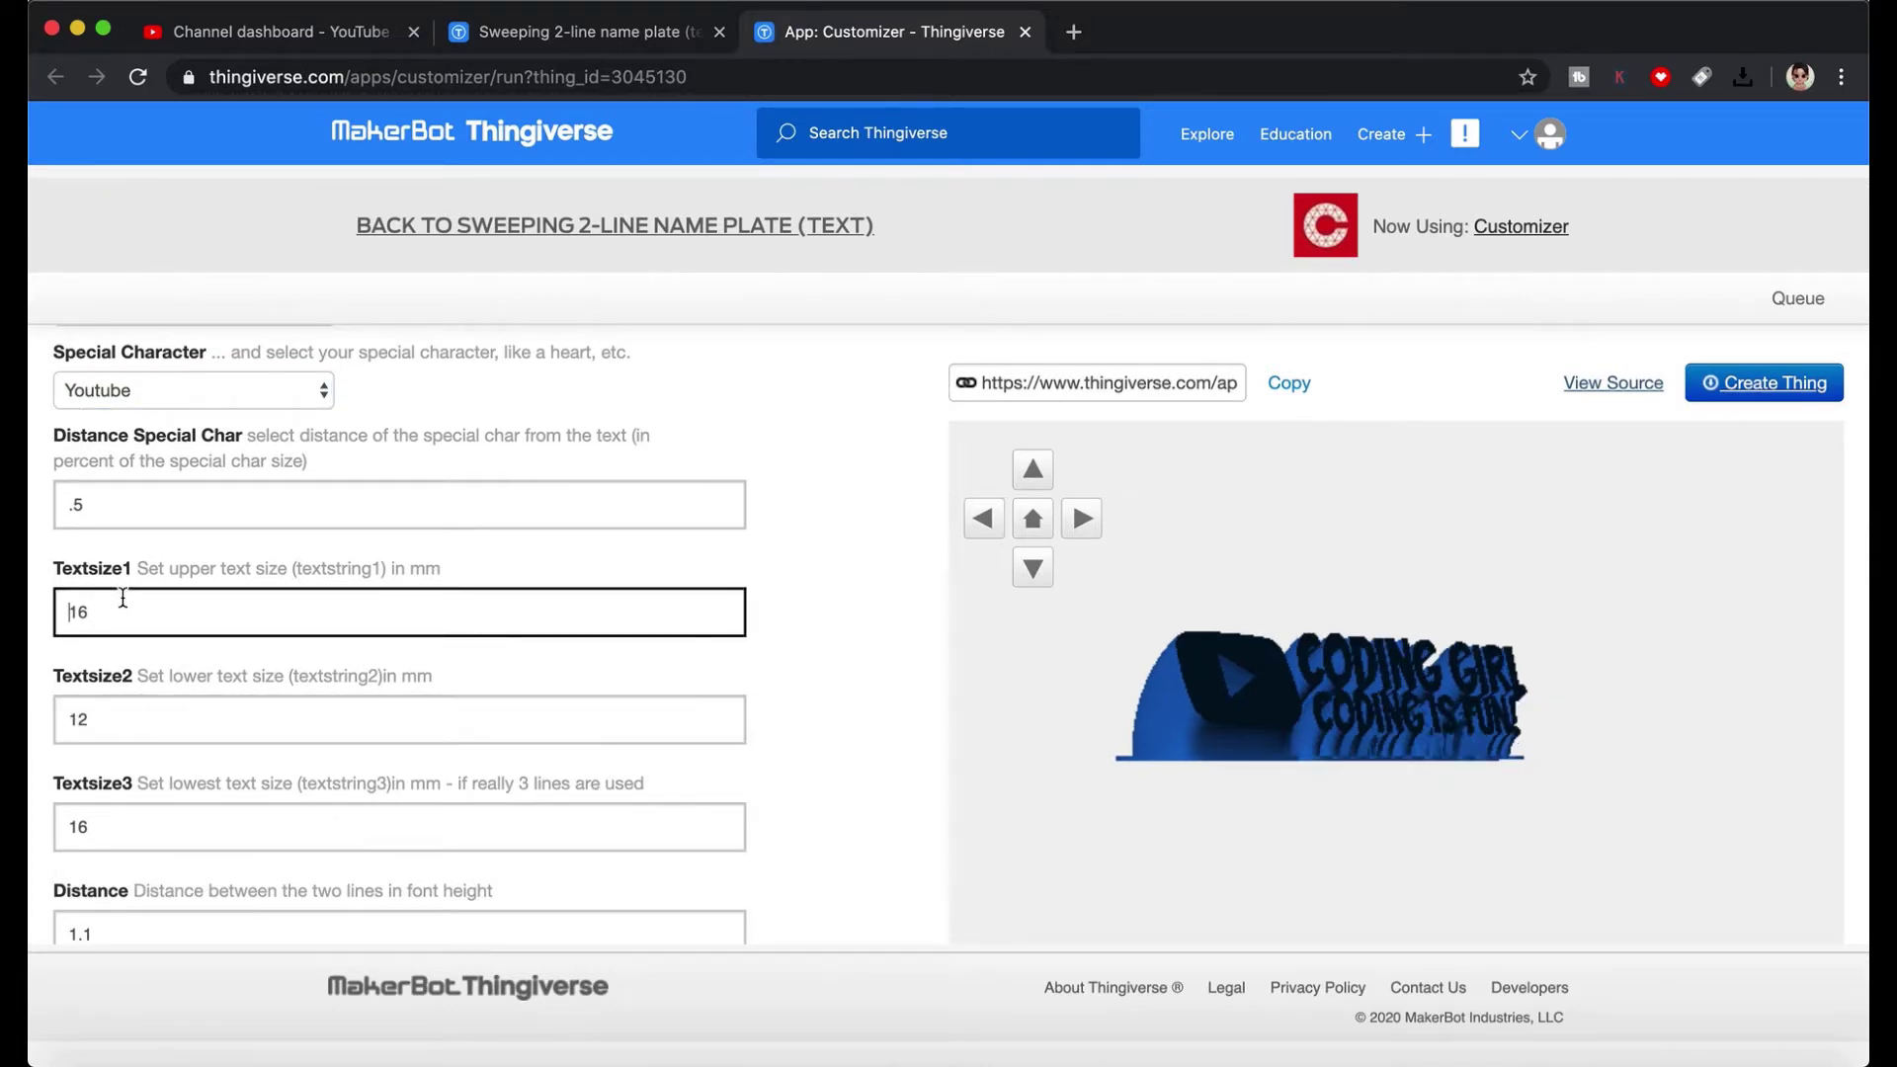
- Check the remaining parameters and the preview, create the Thing as "My Customized Sweeping 2-line name plate (text)", and go to the queue
scroll(296, 796, down, 10)
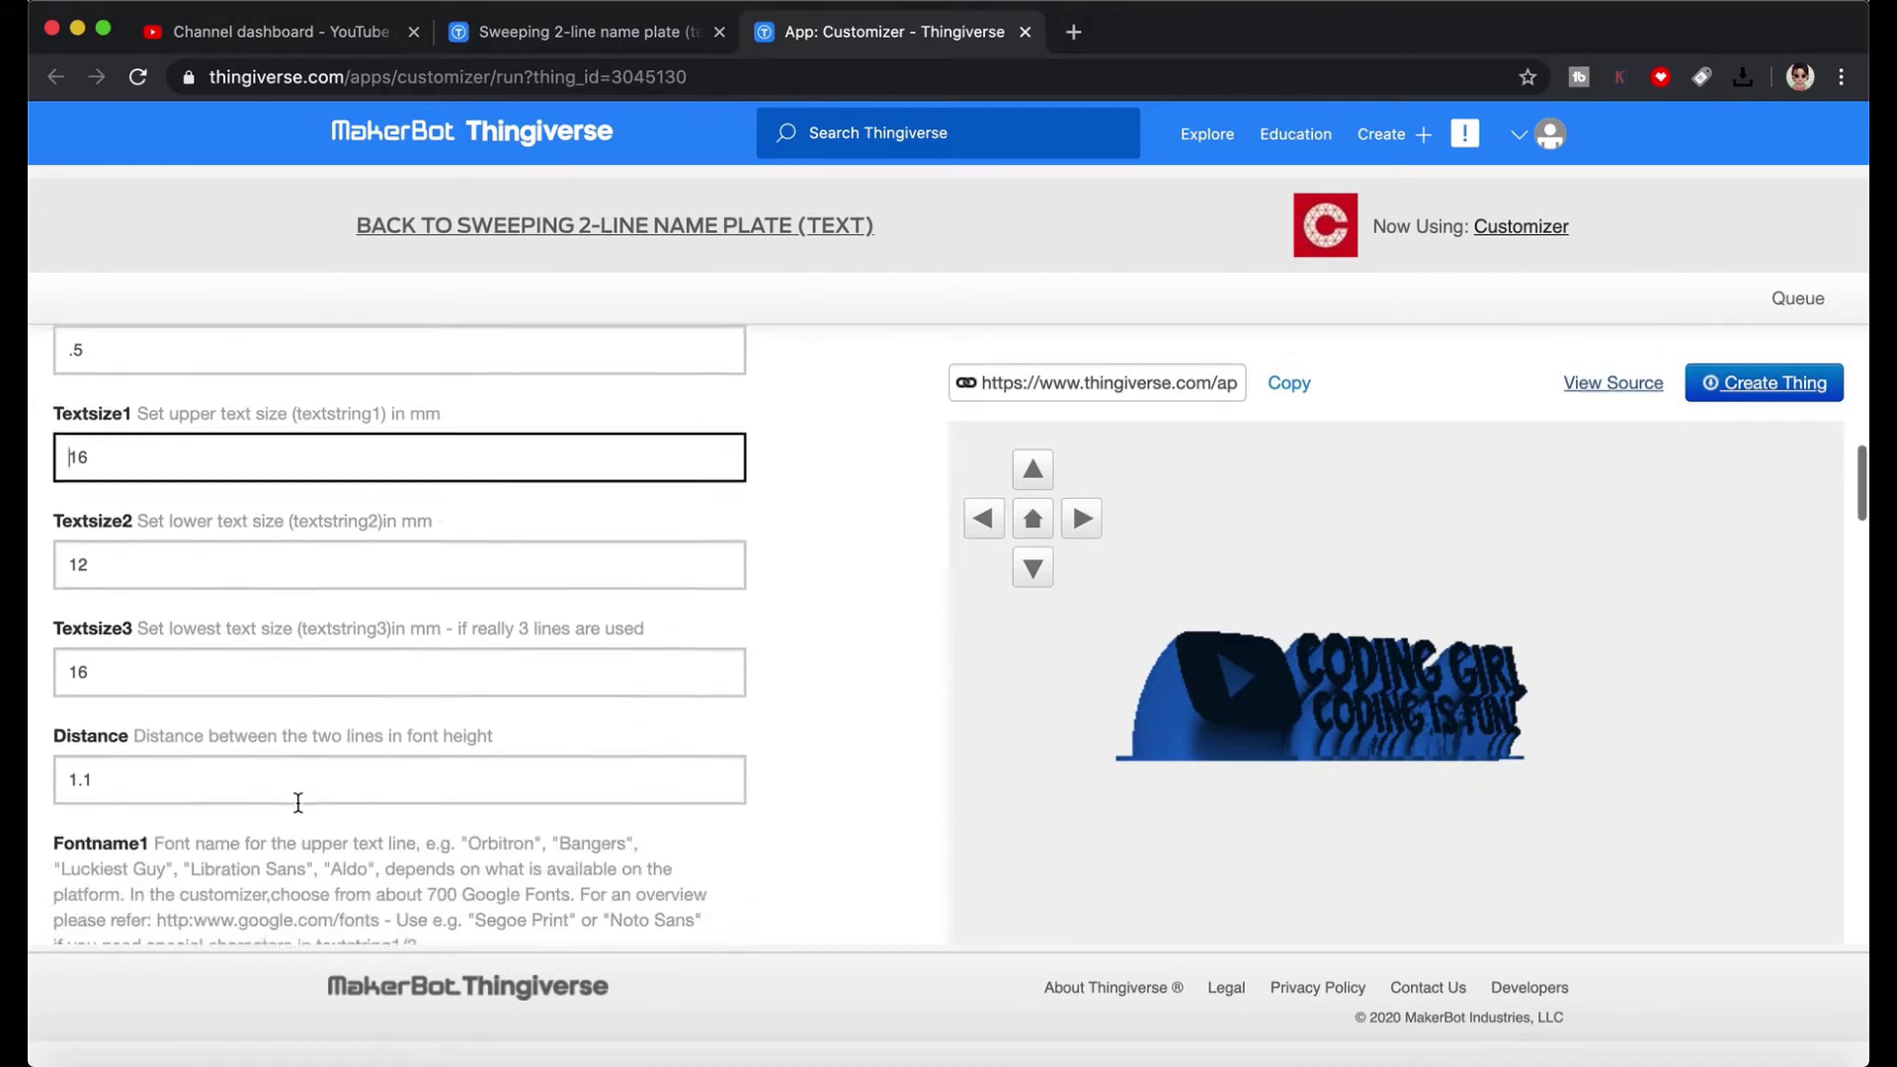
scroll(298, 803, down, 15)
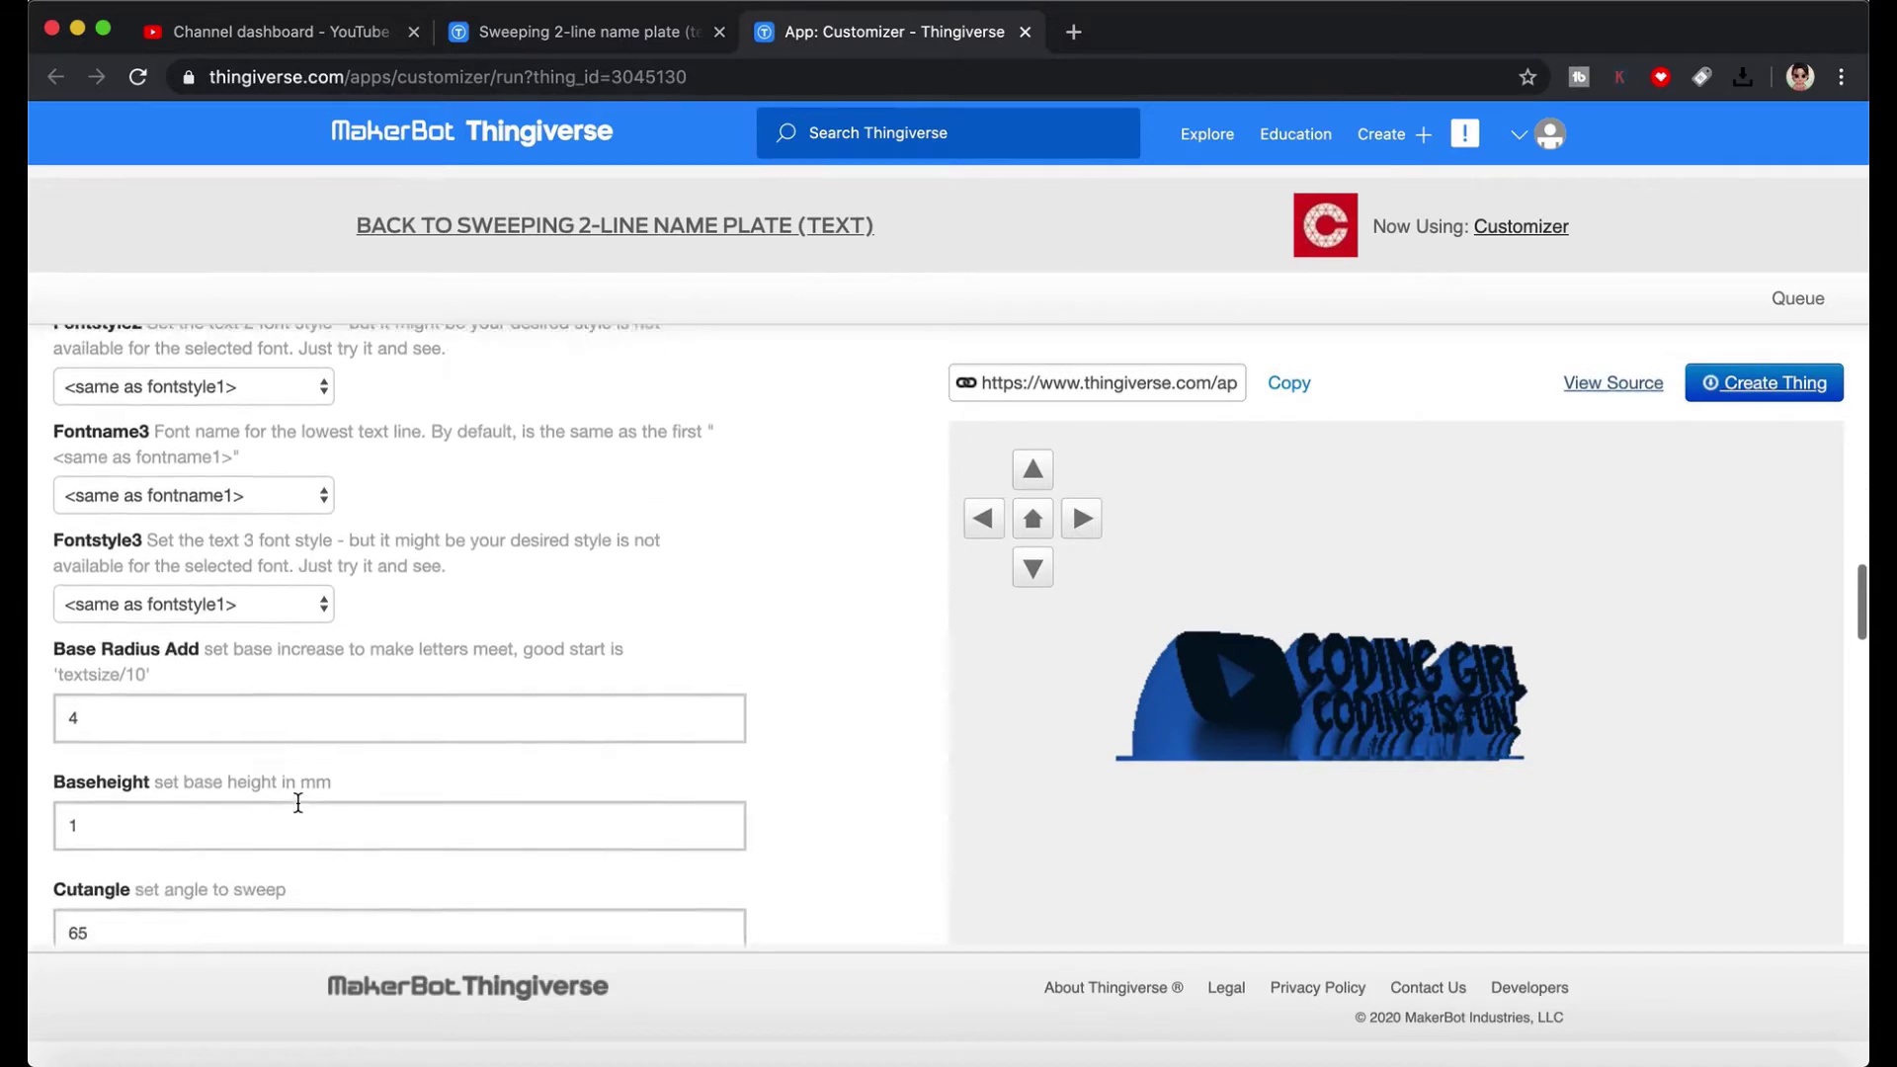
scroll(297, 802, down, 8)
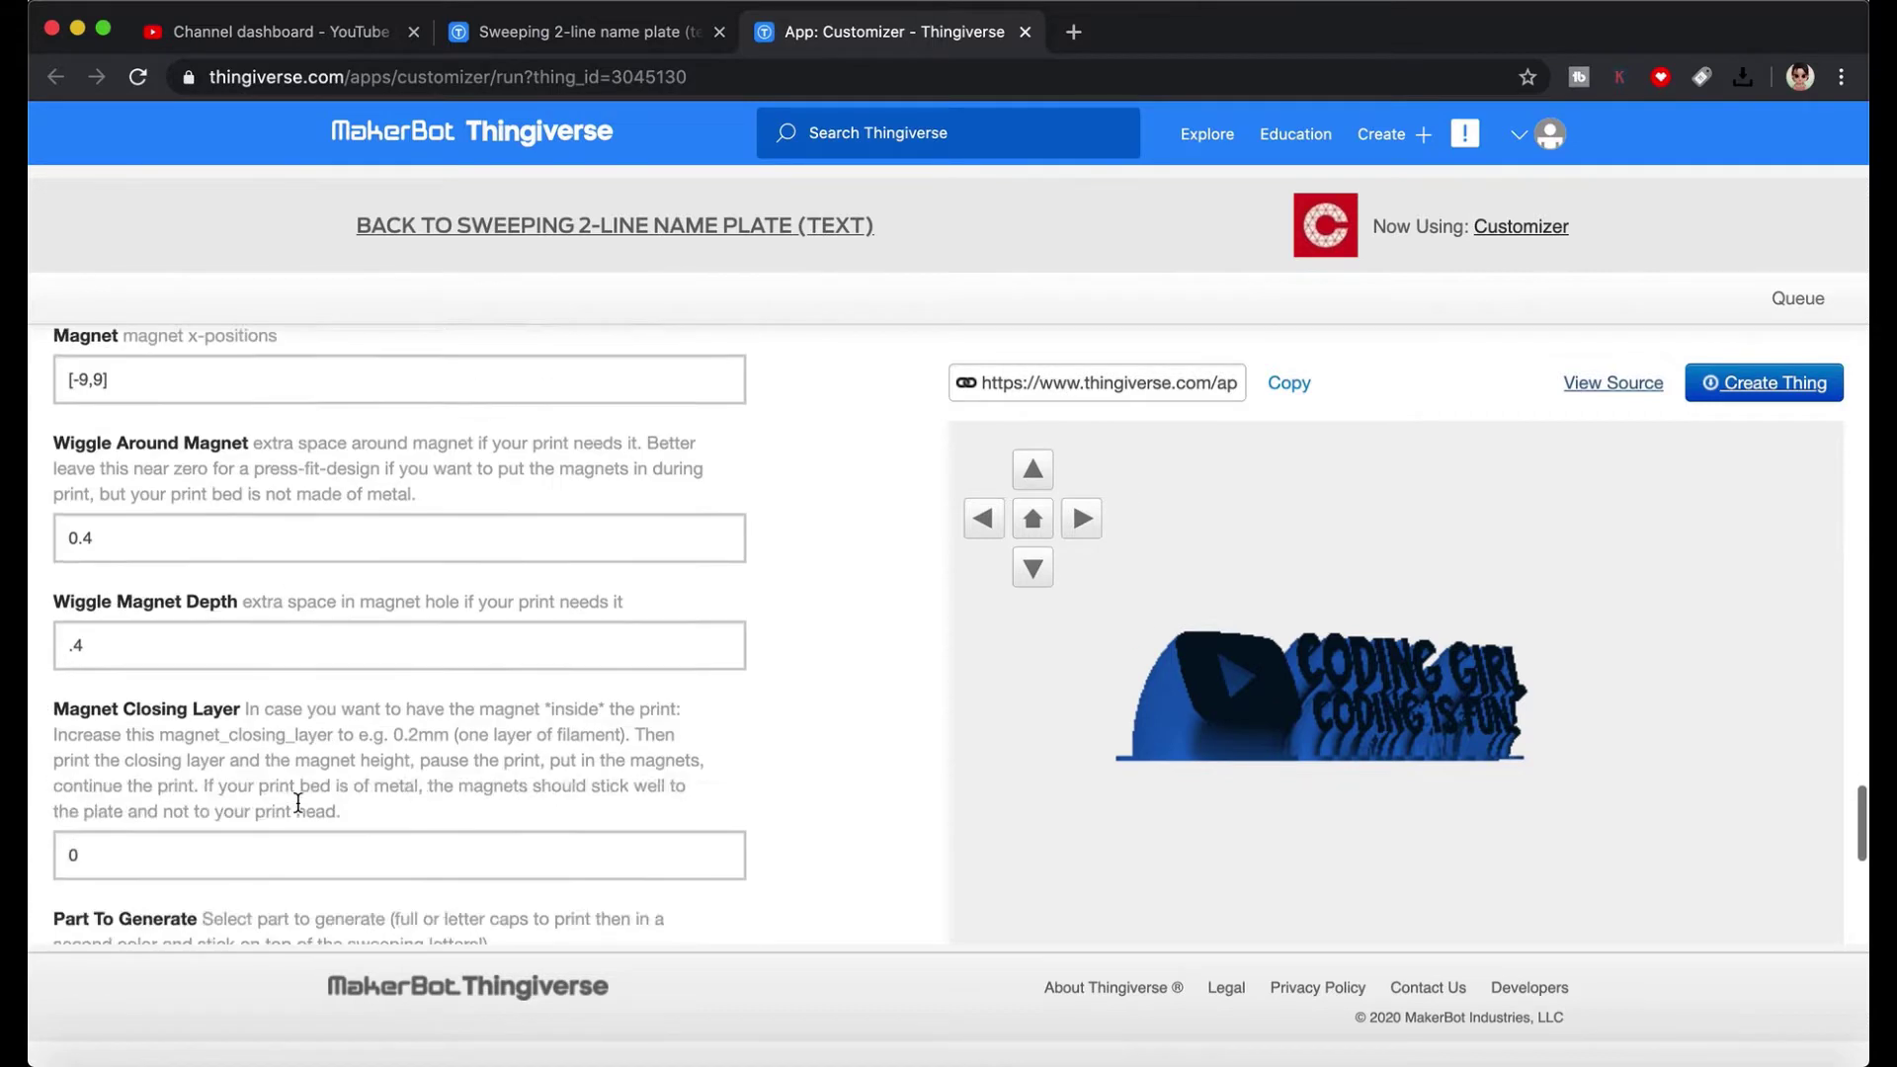
click(1041, 585)
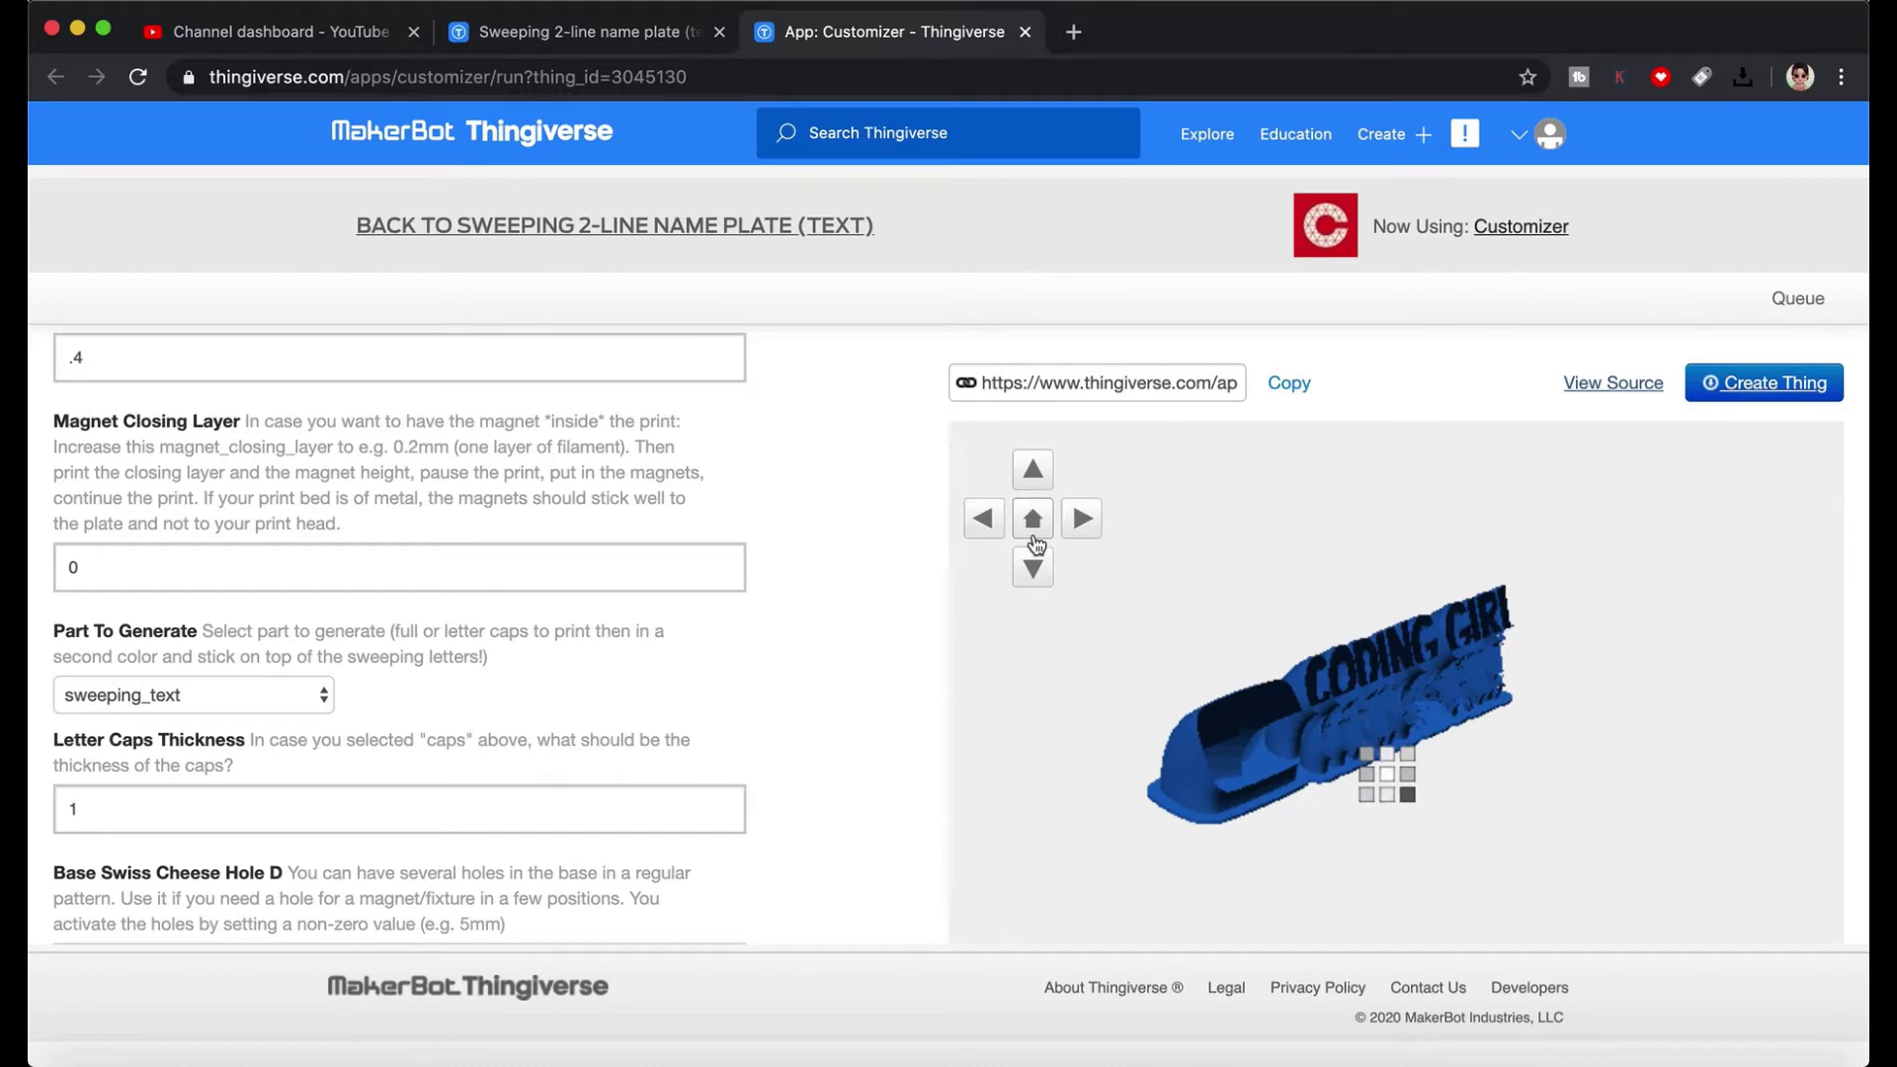
click(1758, 384)
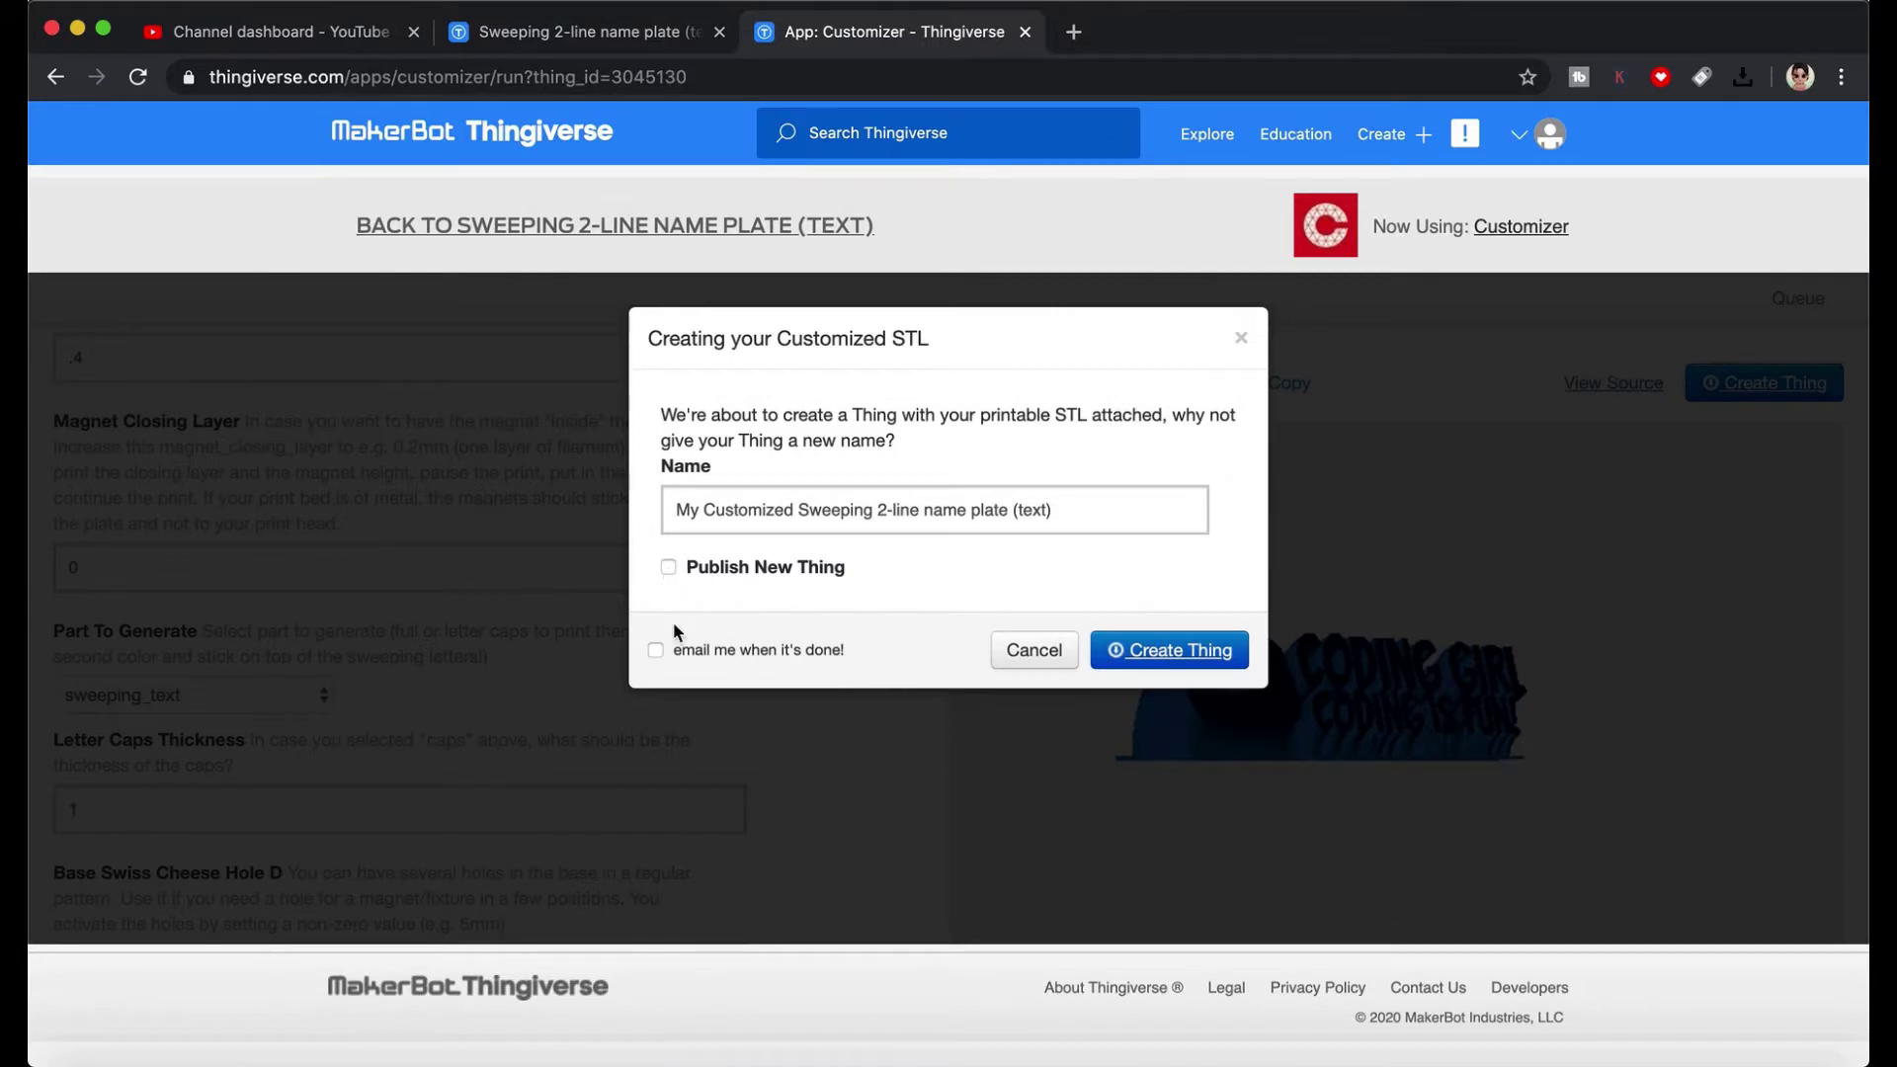
click(1158, 654)
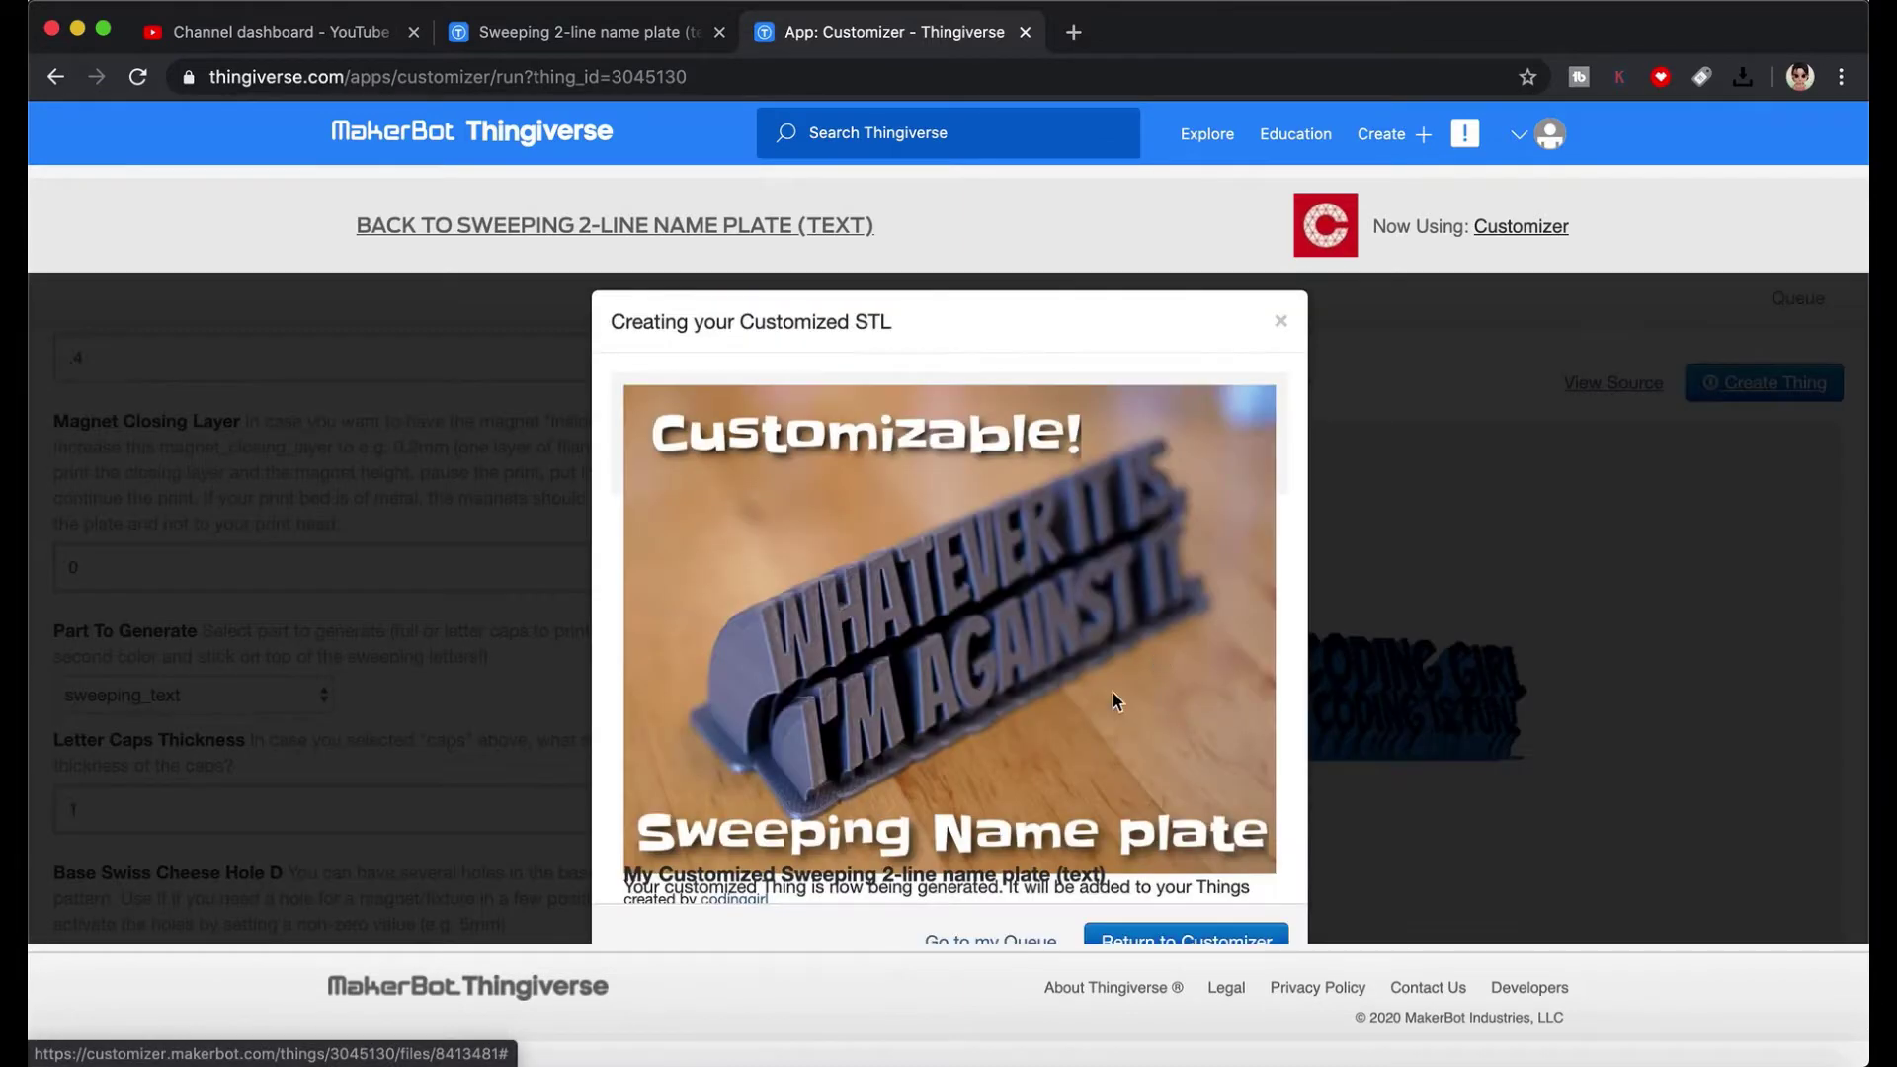
click(1011, 943)
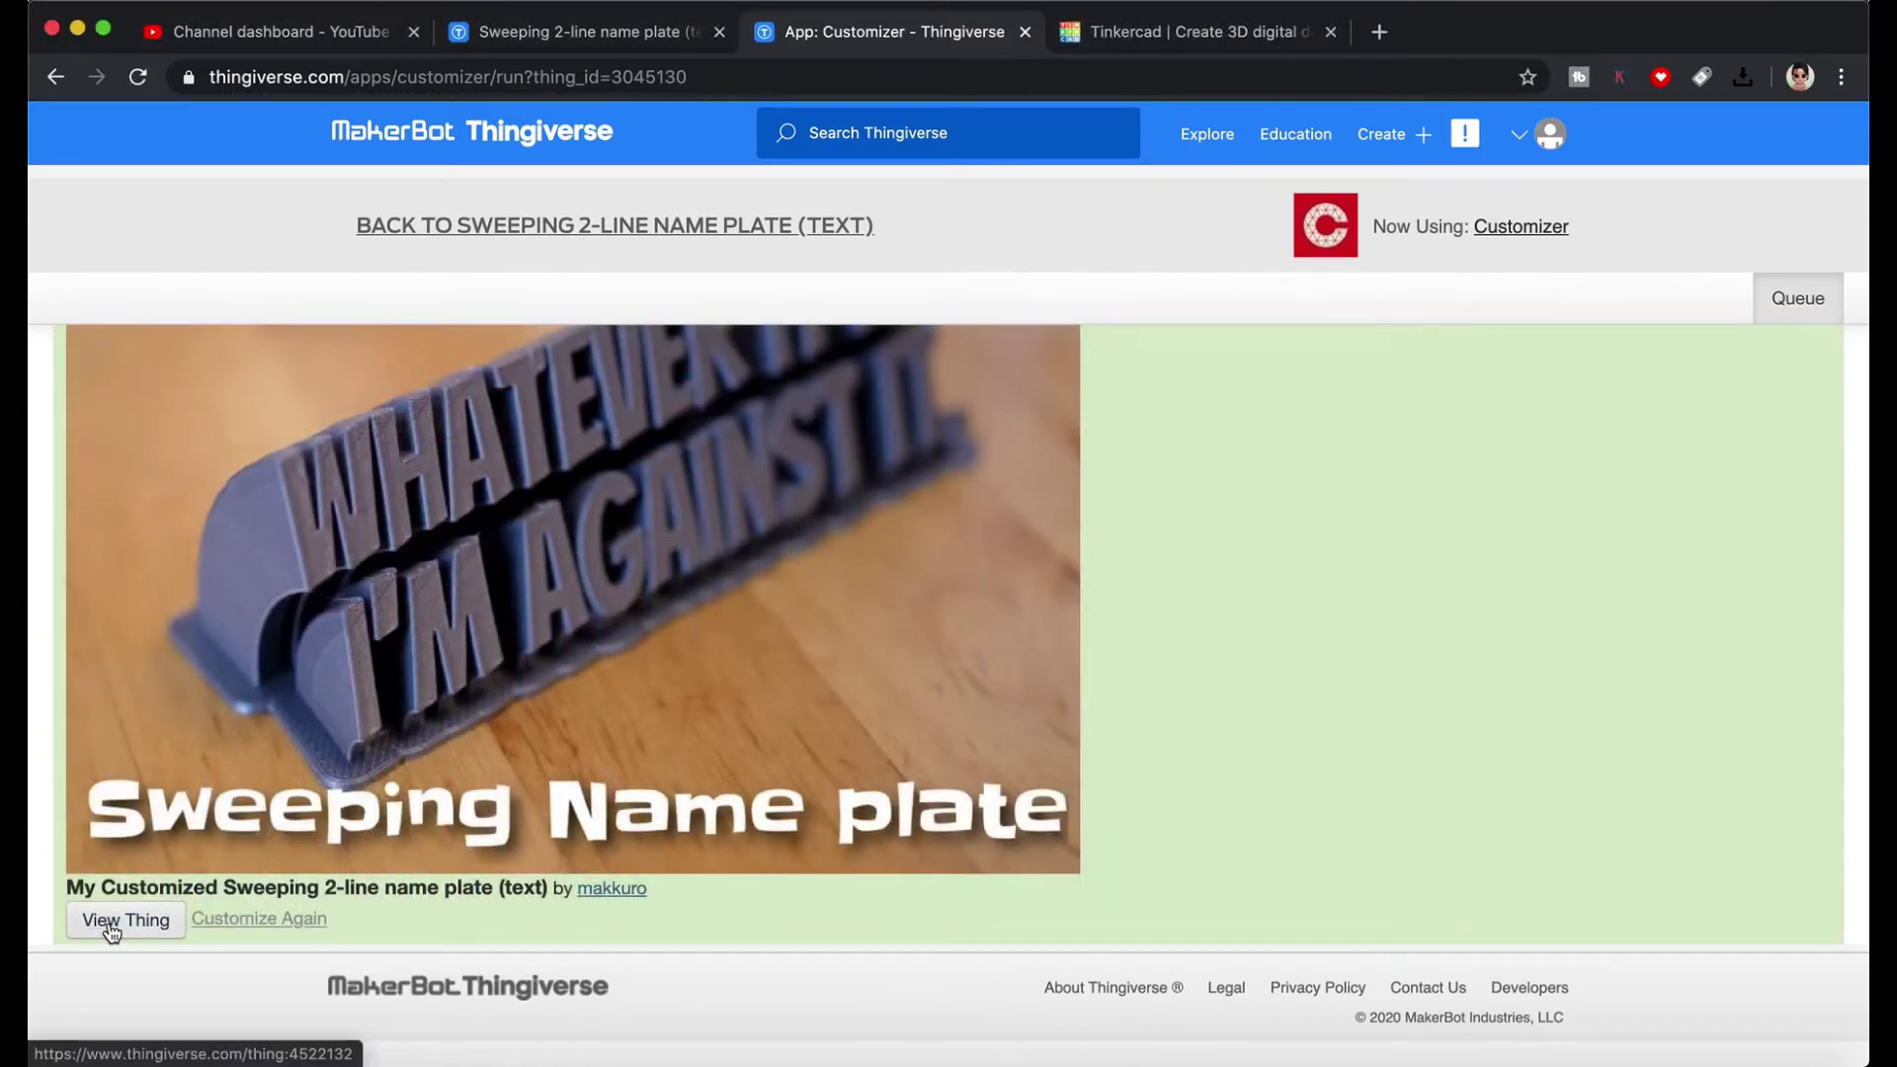
- Open the generated name plate from the queue and download all its files
click(110, 920)
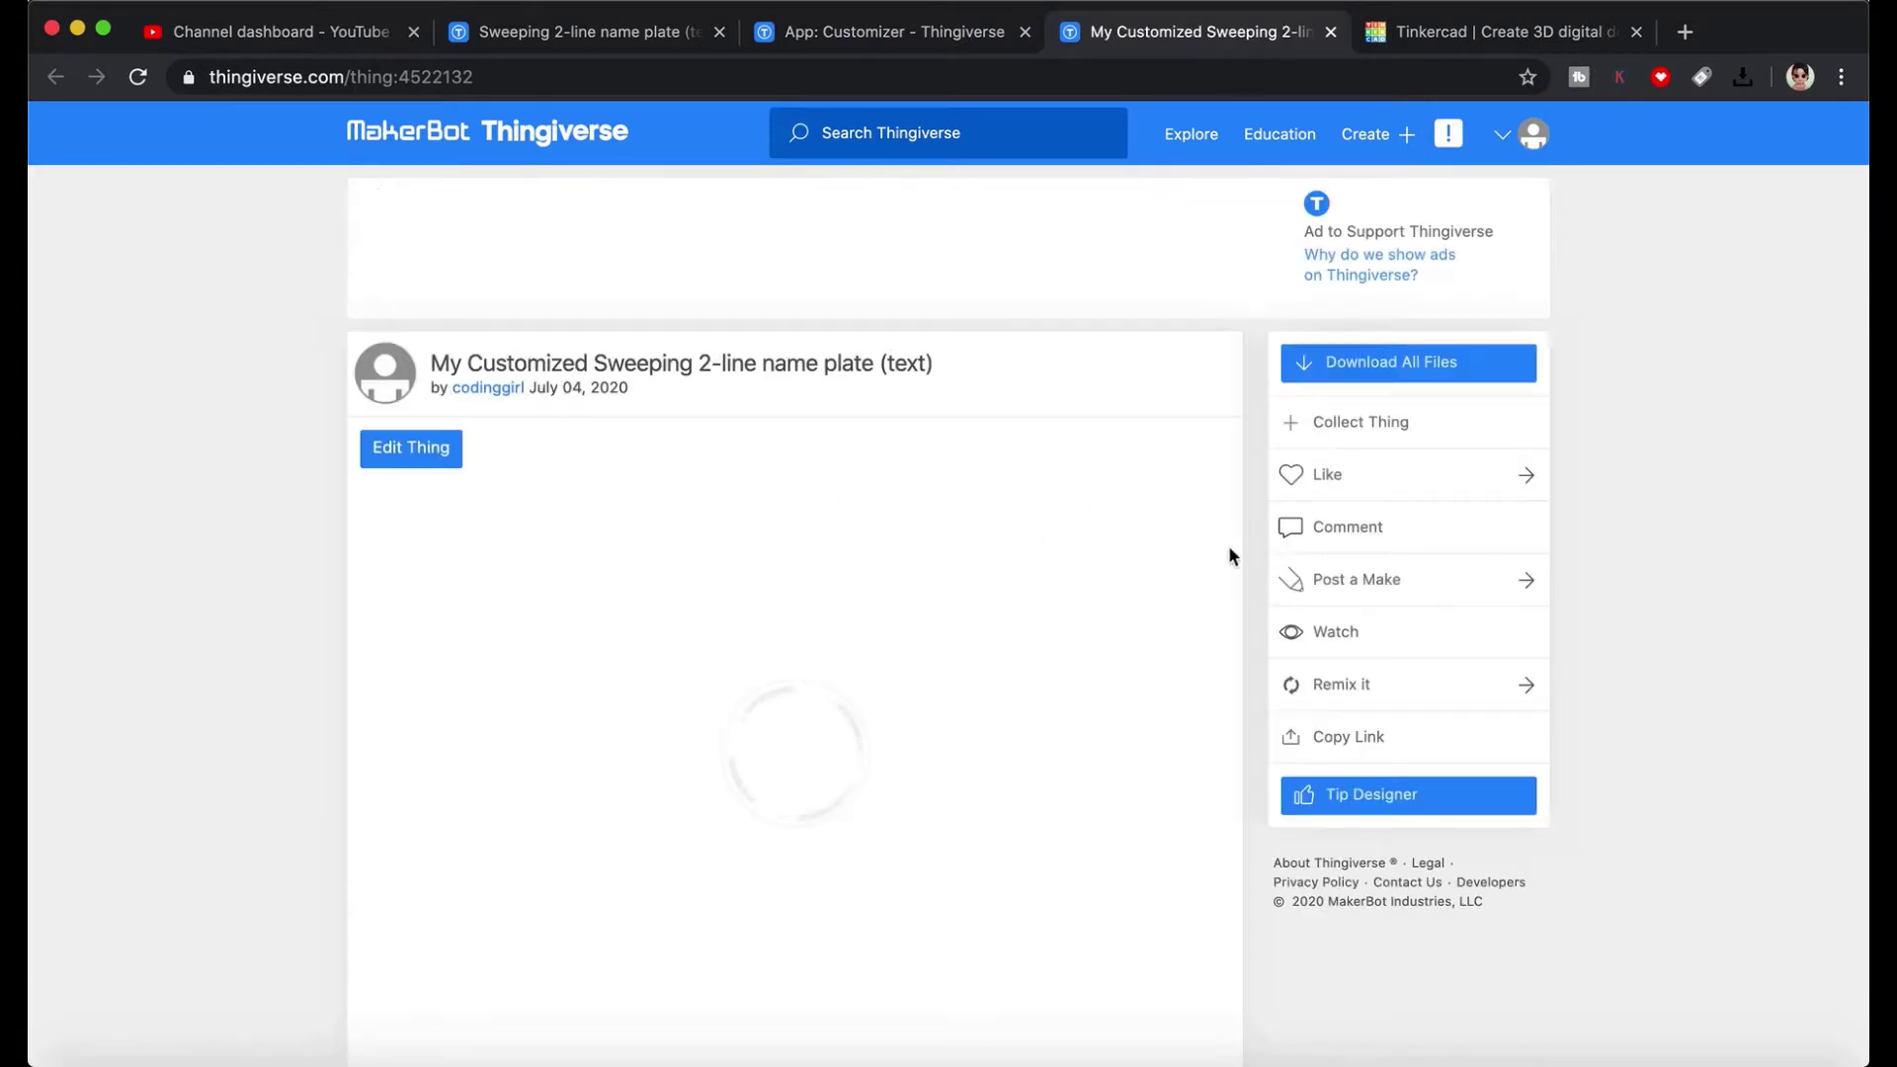
scroll(1244, 587, down, 3)
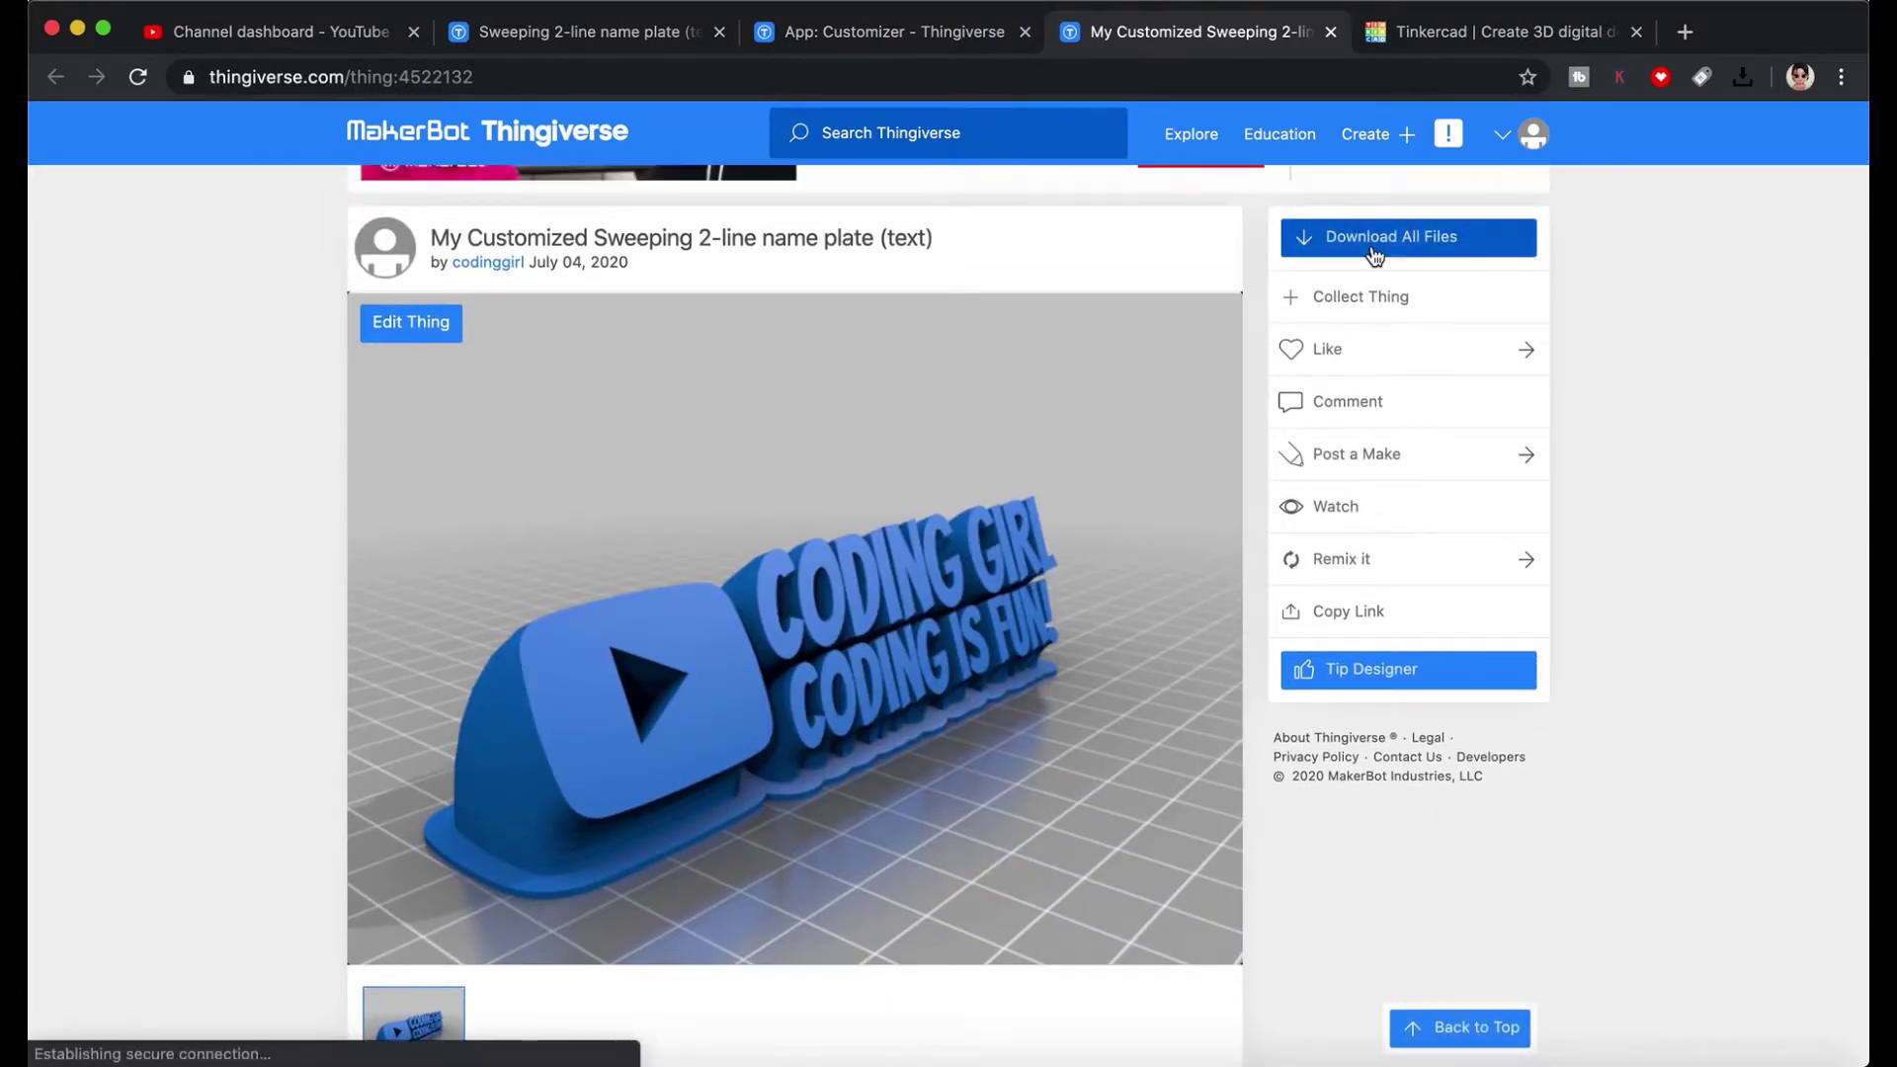
click(1374, 254)
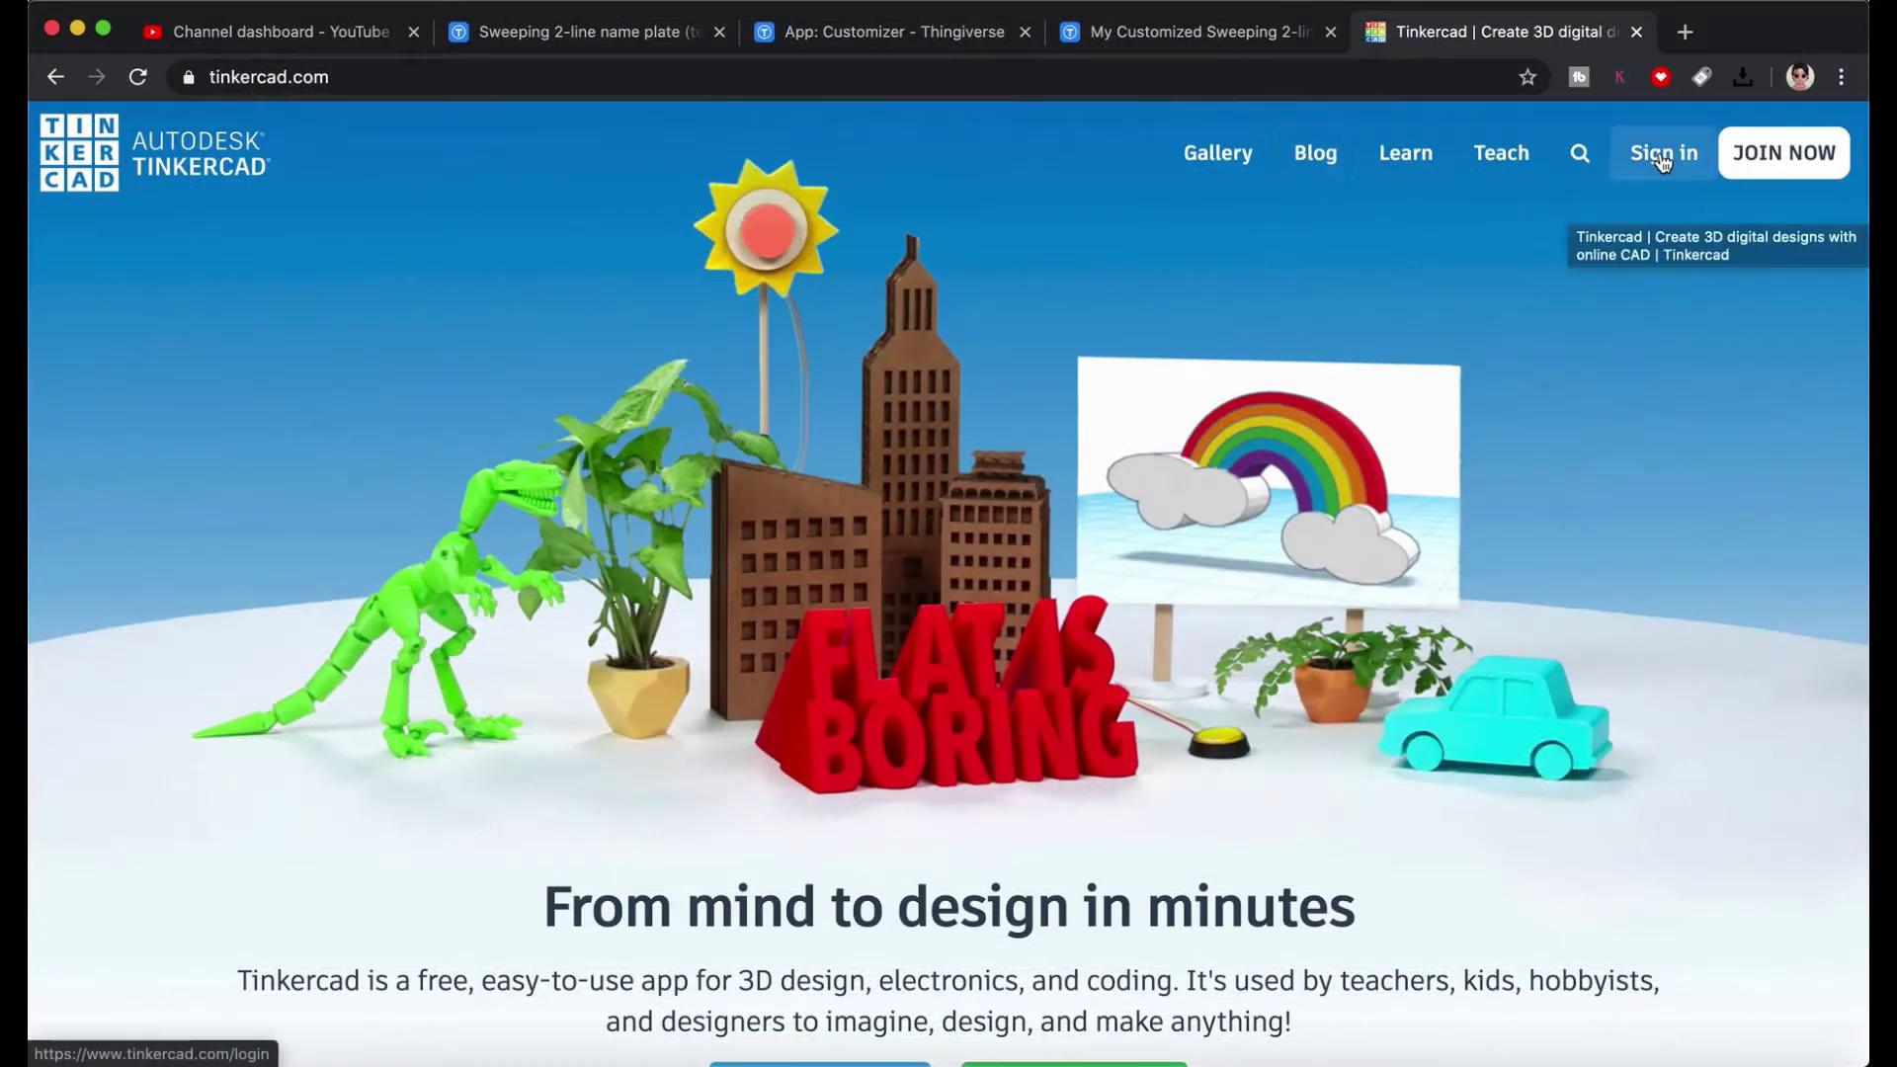
- Switch to Tinkercad, sign in with the Google account and dismiss the Student Design Contest banner
click(1662, 156)
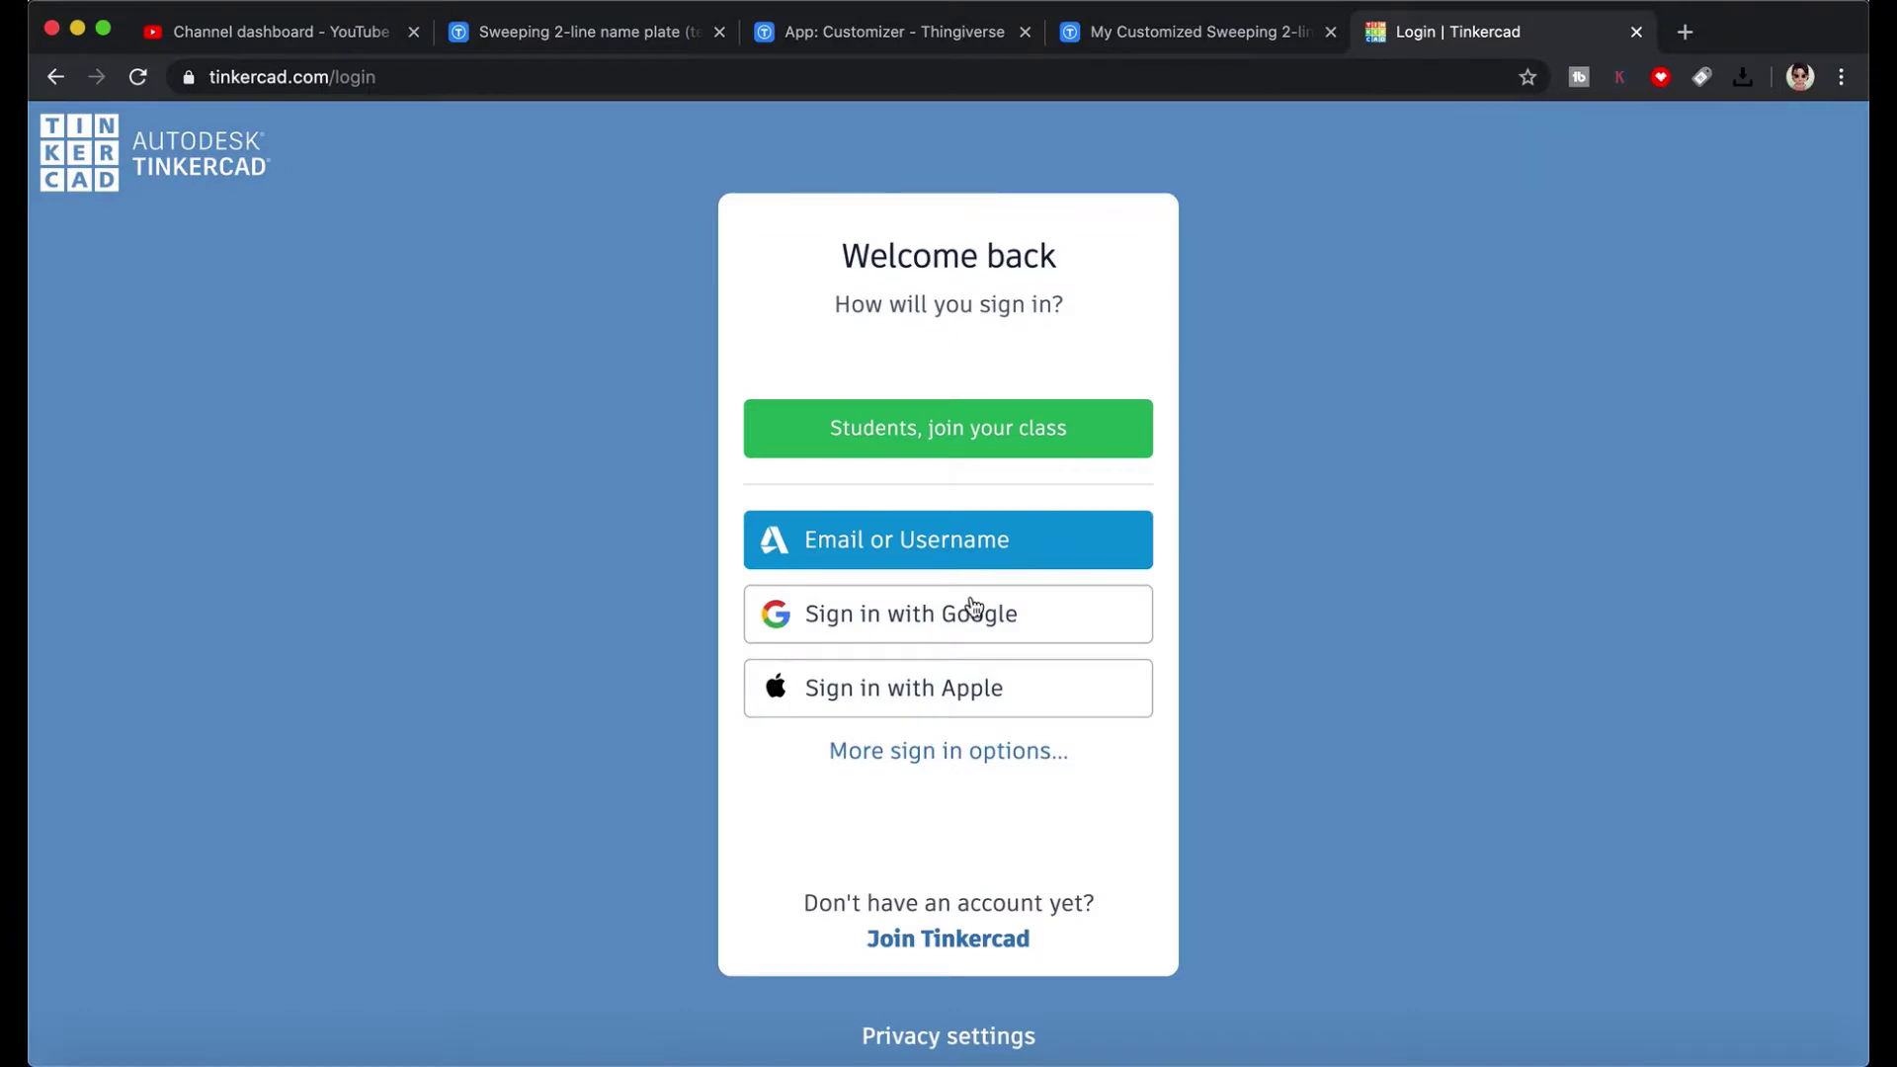
click(973, 604)
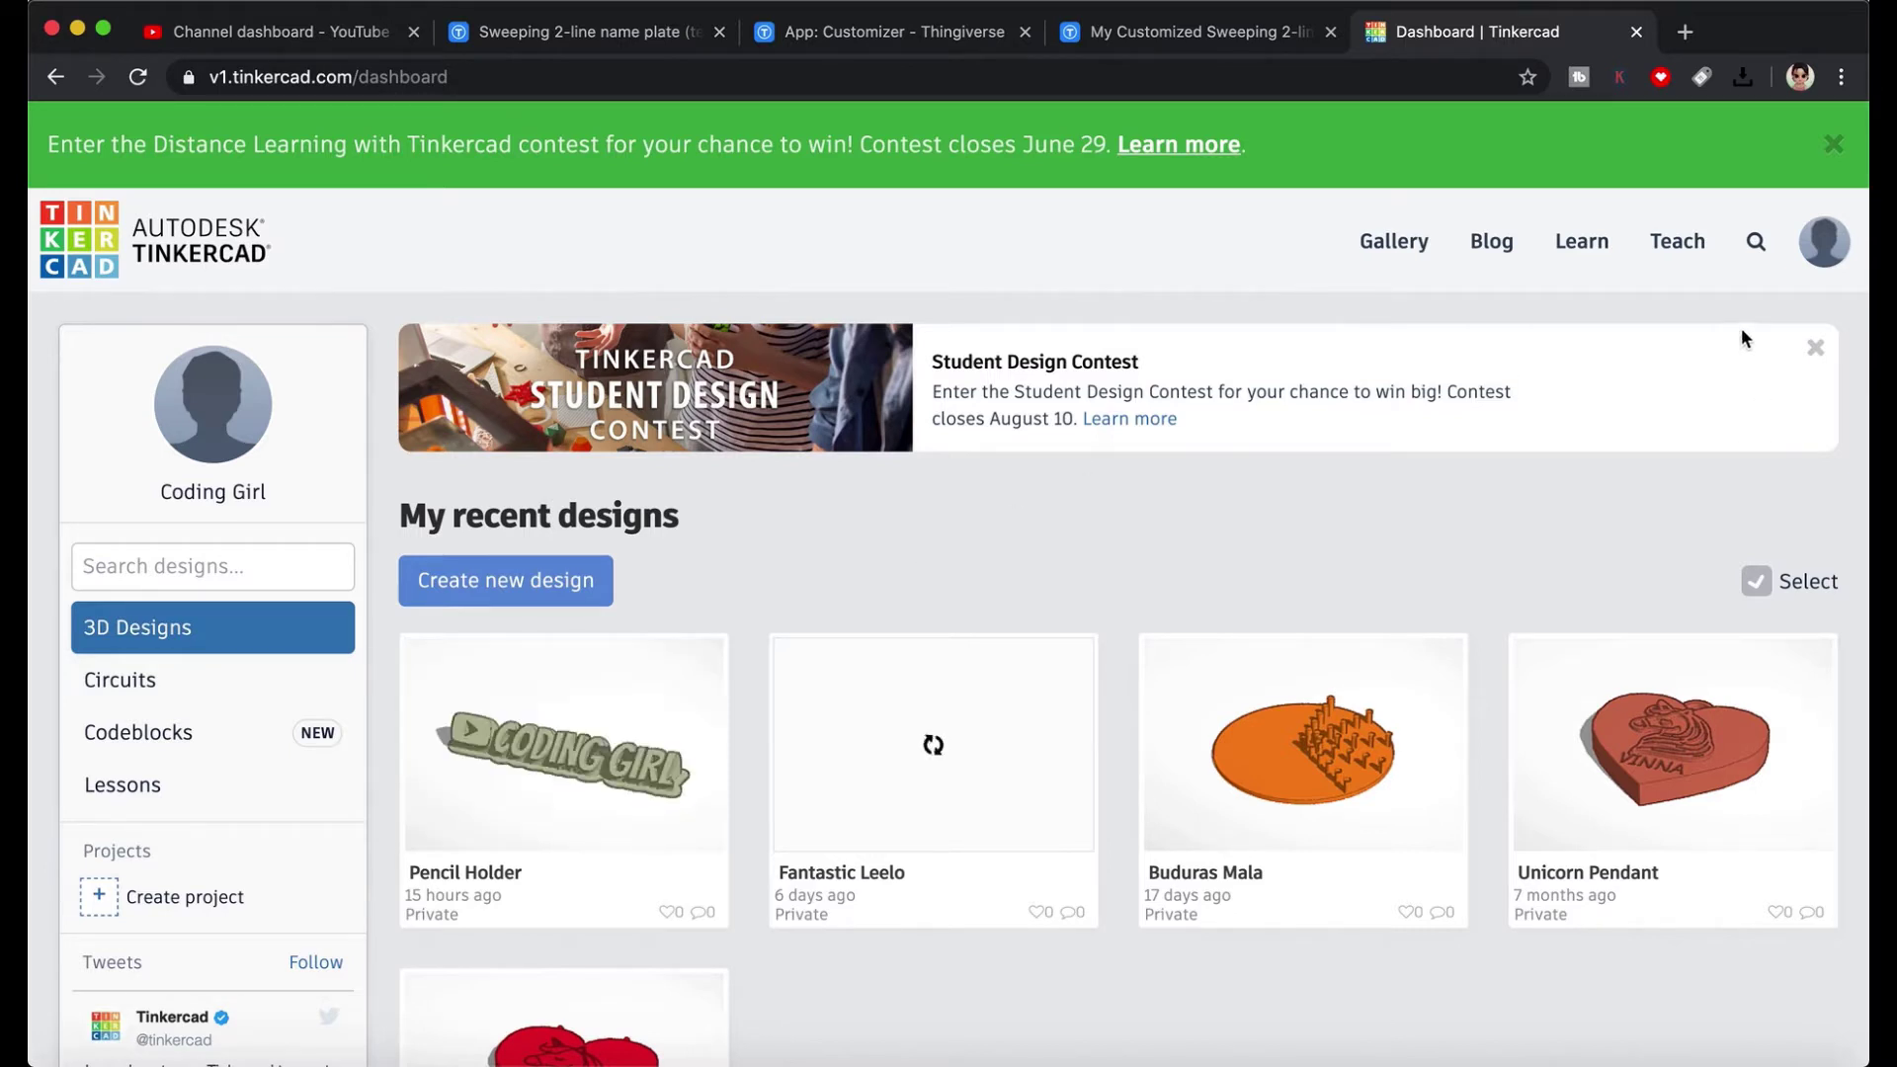
click(1814, 351)
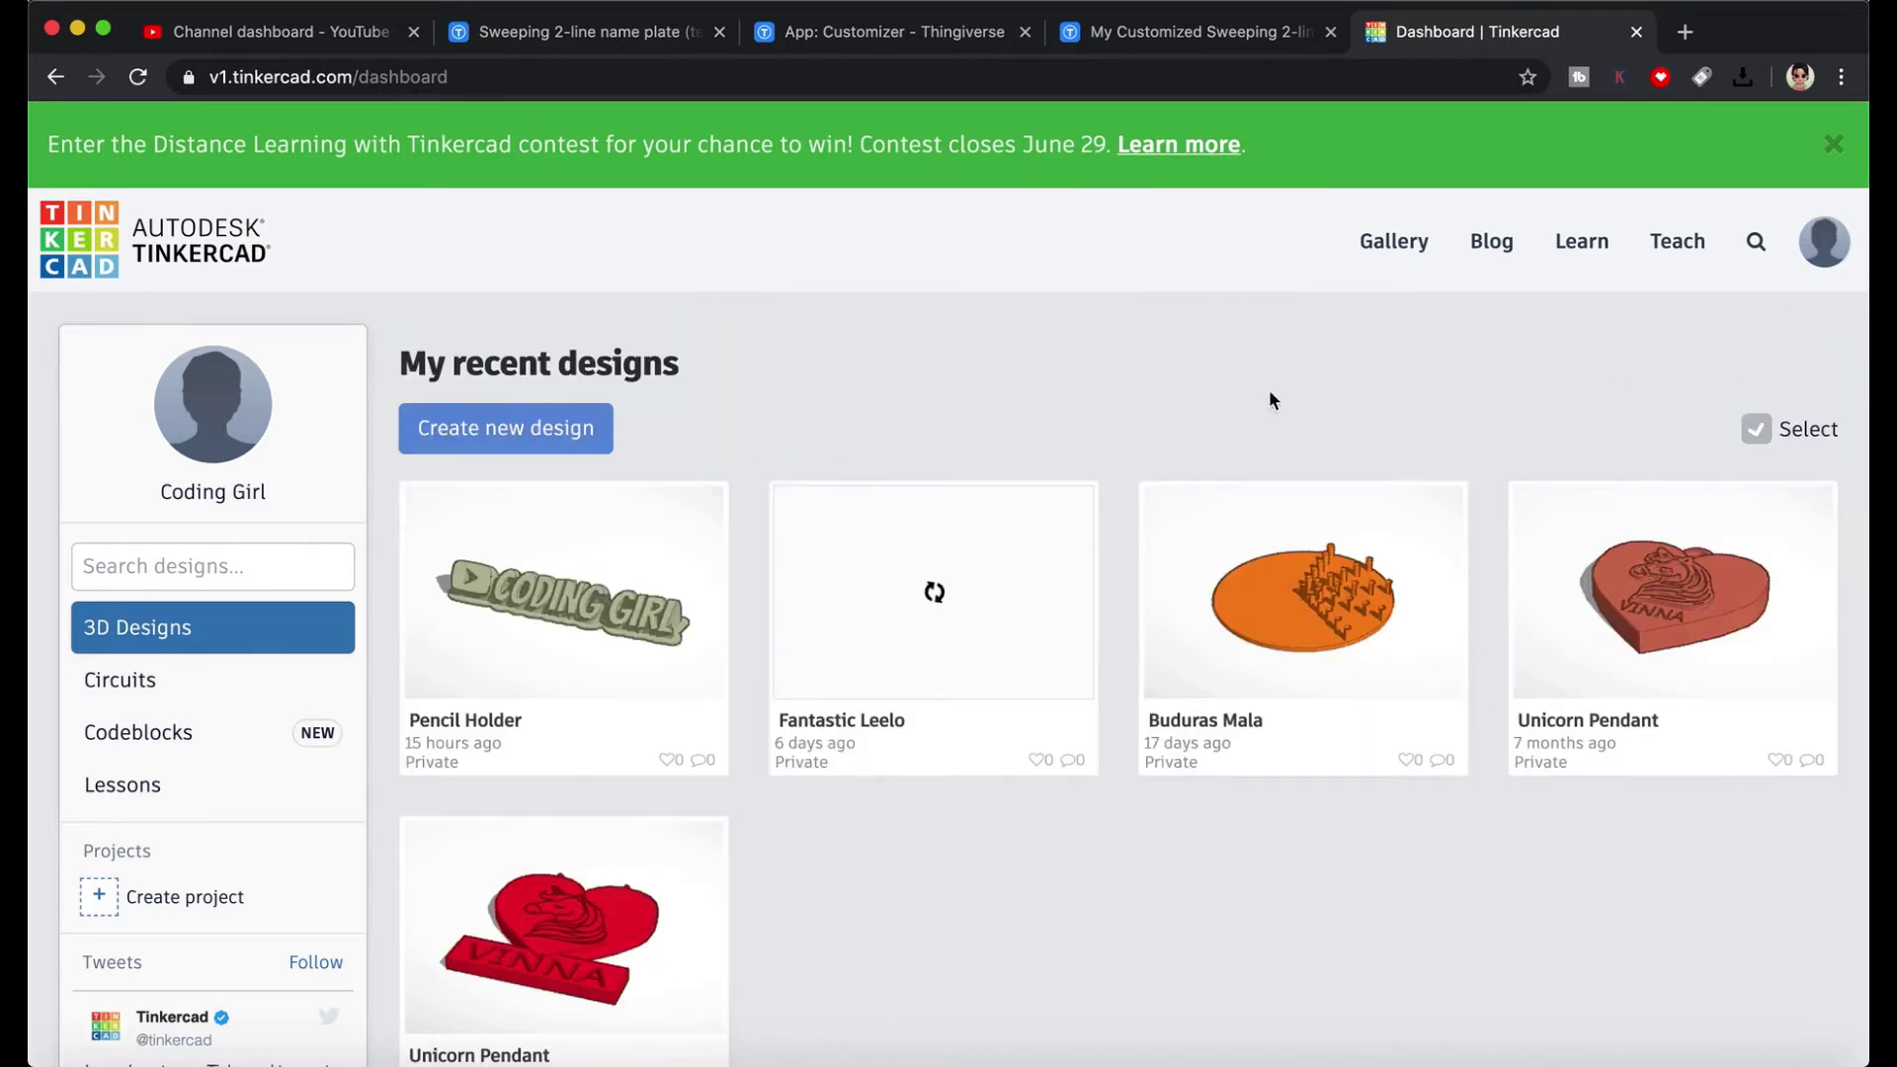
- Create a new 3D design and name it "pencil holder 2"
click(545, 436)
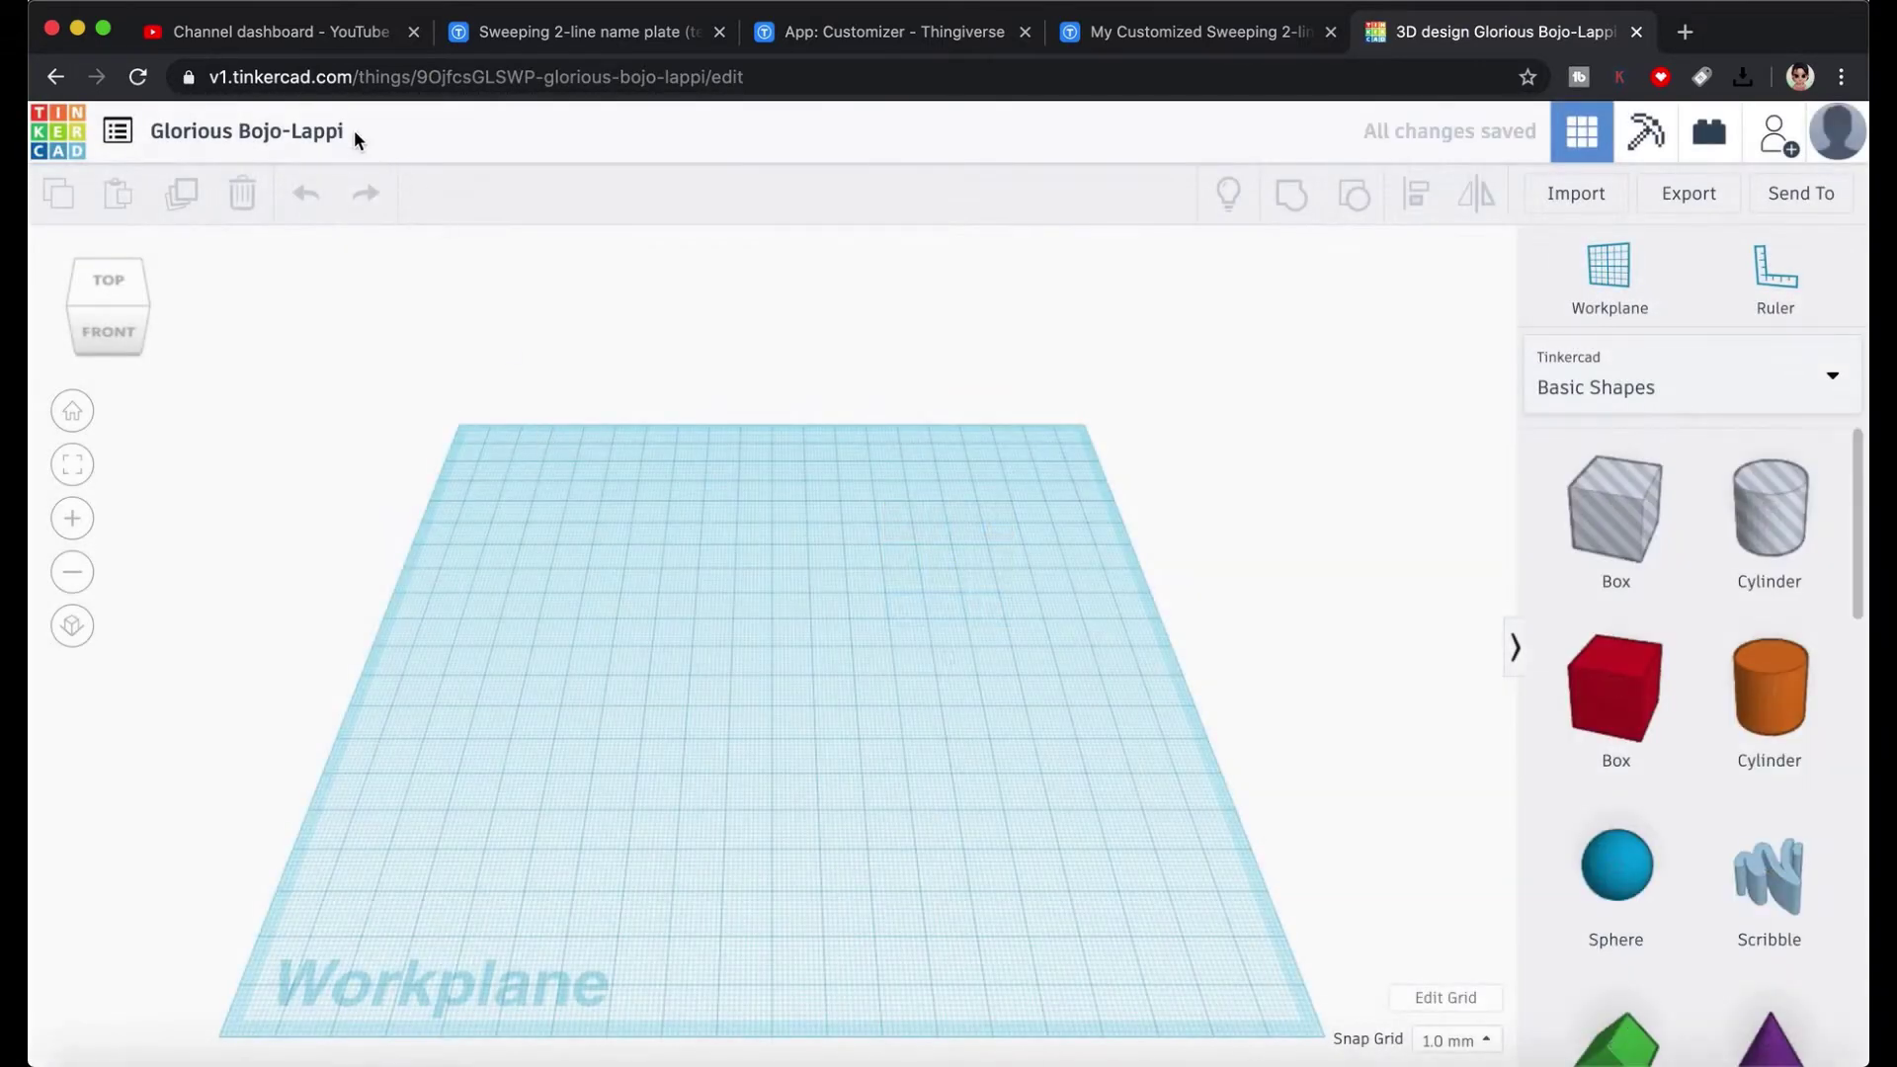
click(339, 131)
text(pencil holder 2)
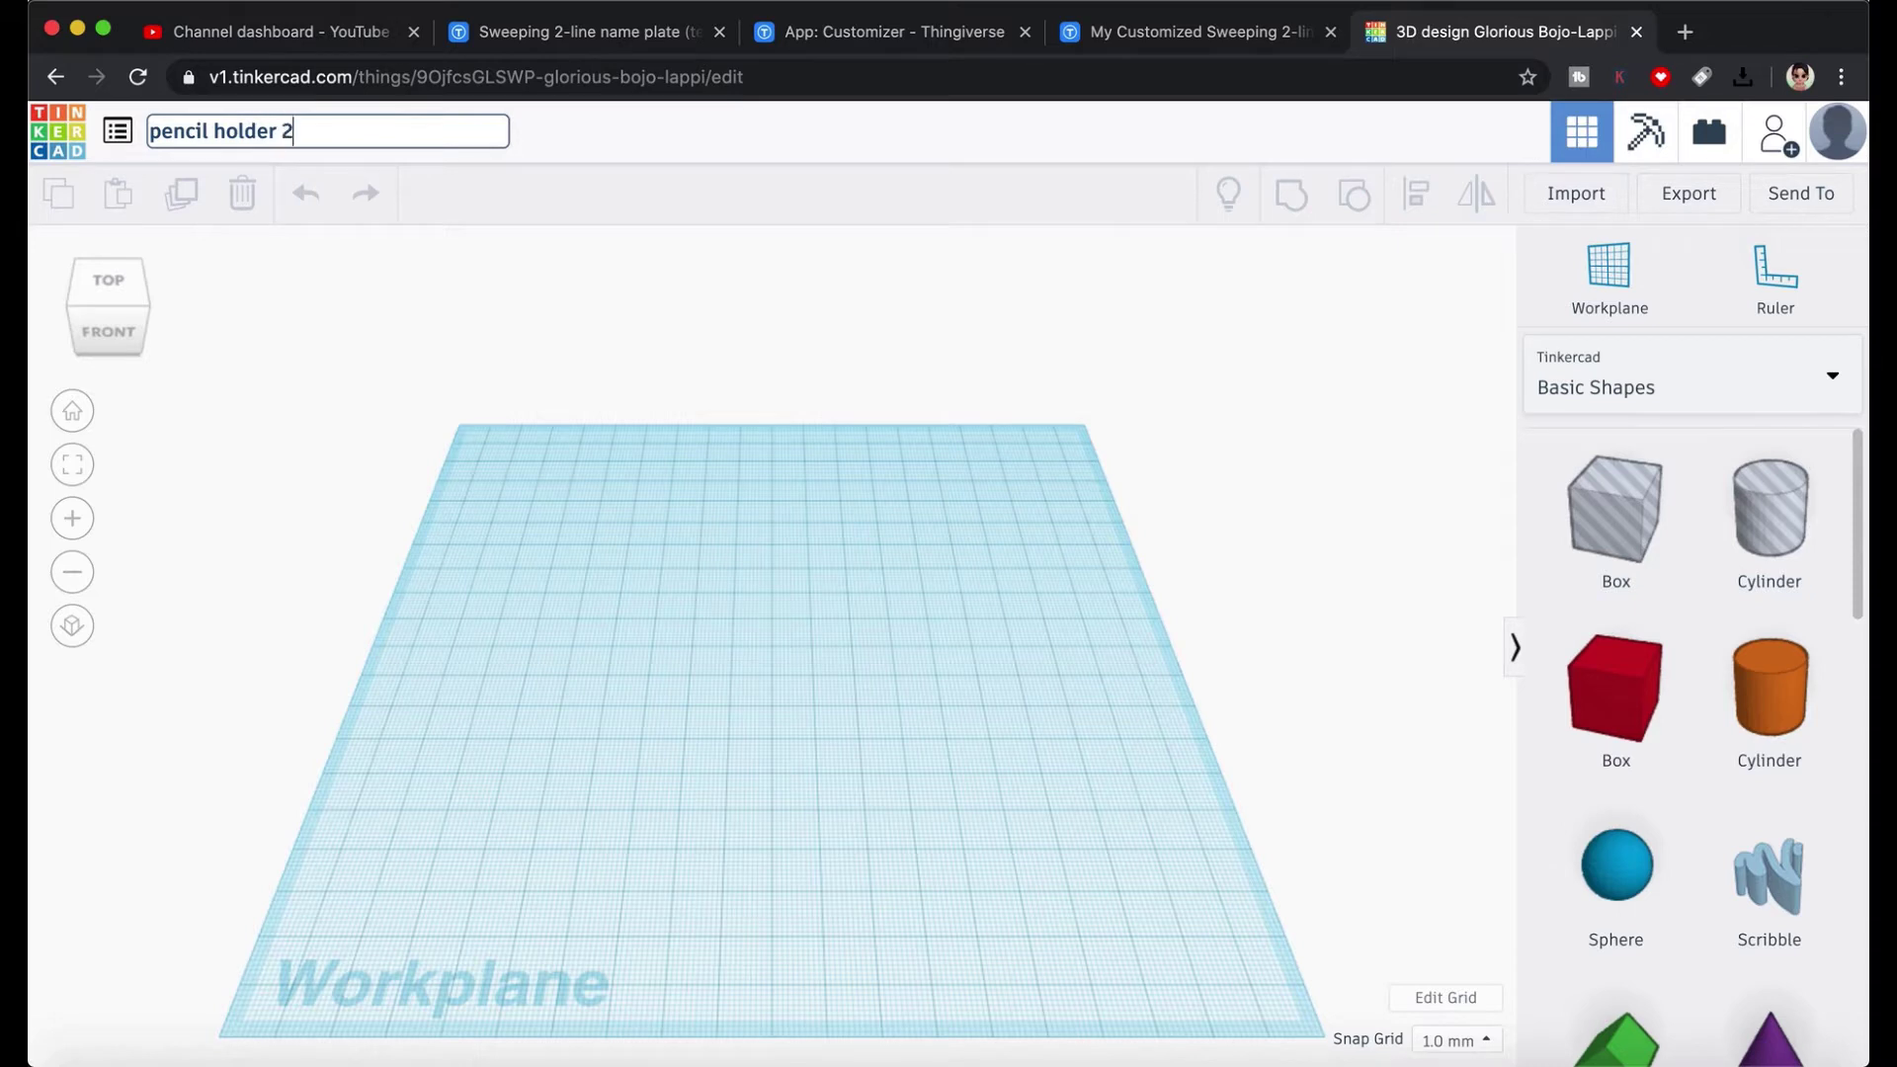
click(392, 262)
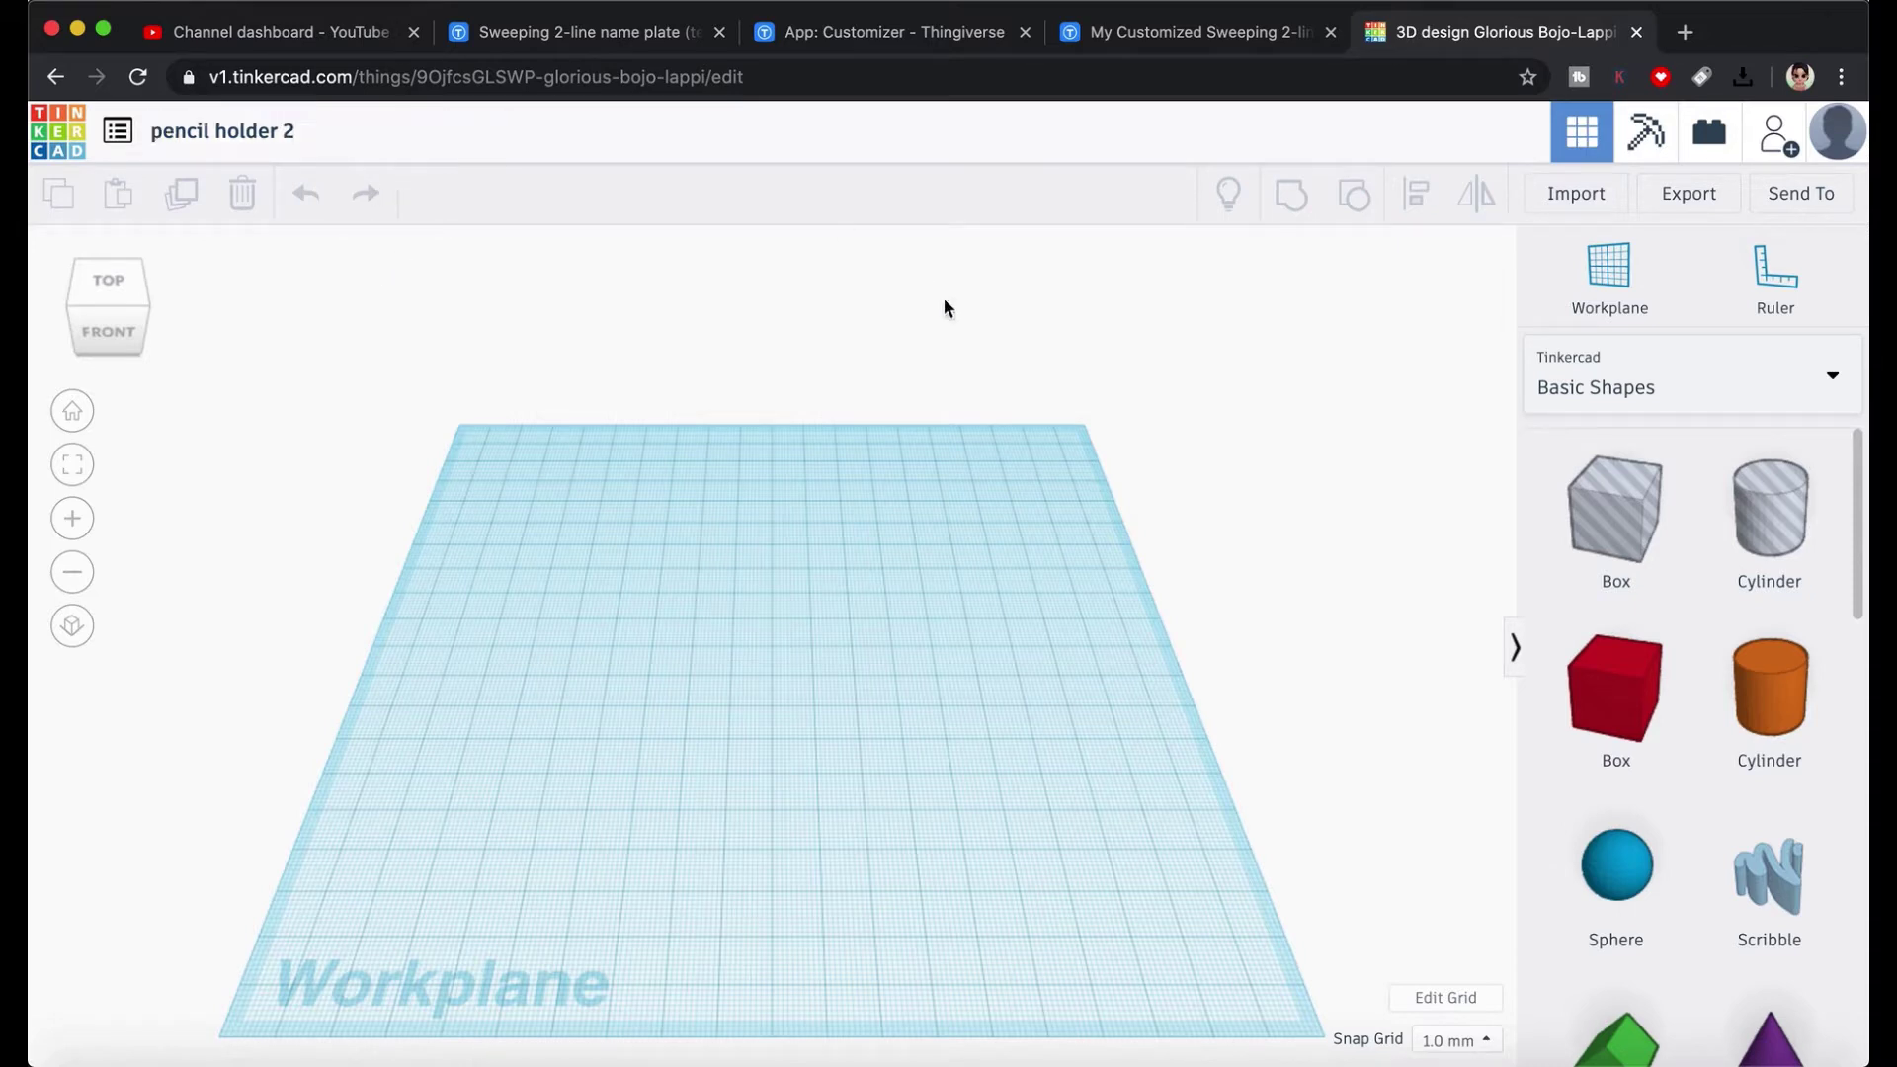
- Import the downloaded sweeping_name_plate STL file into the design at scale 100
click(1570, 195)
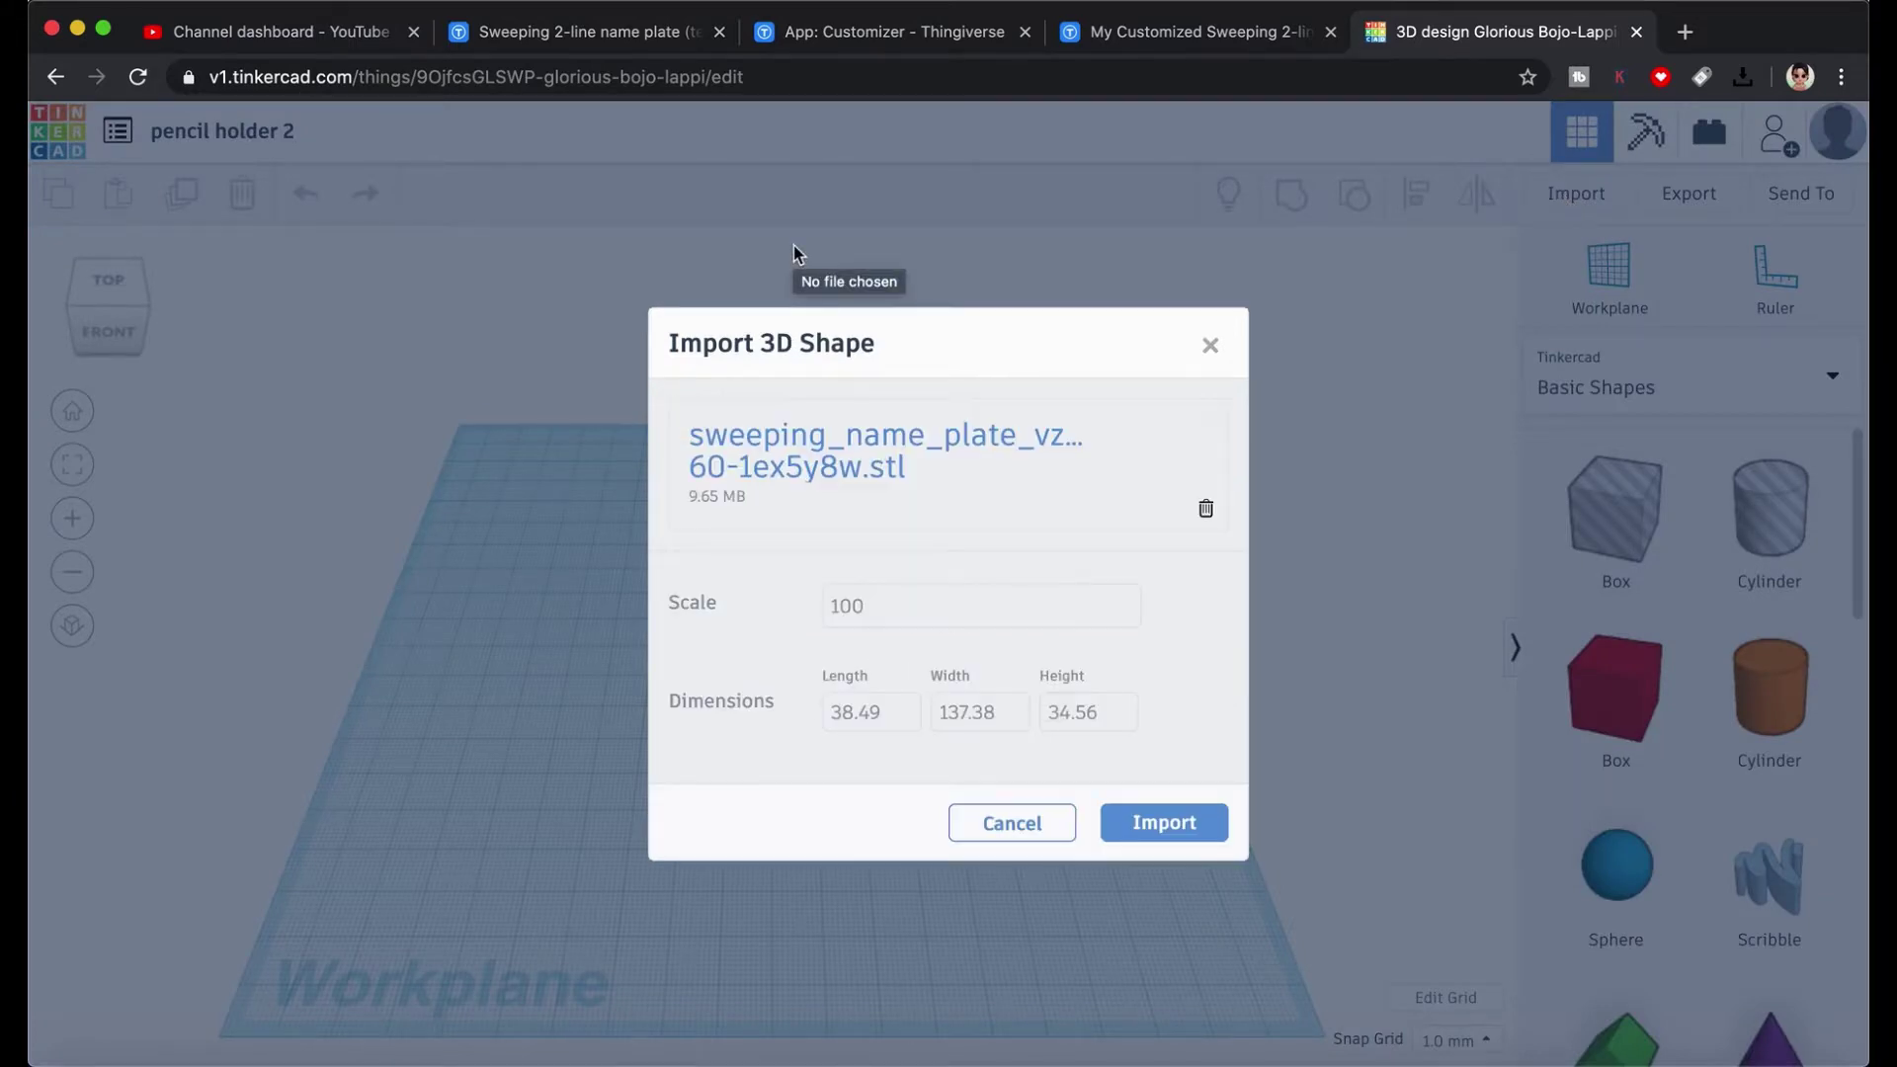
click(1155, 825)
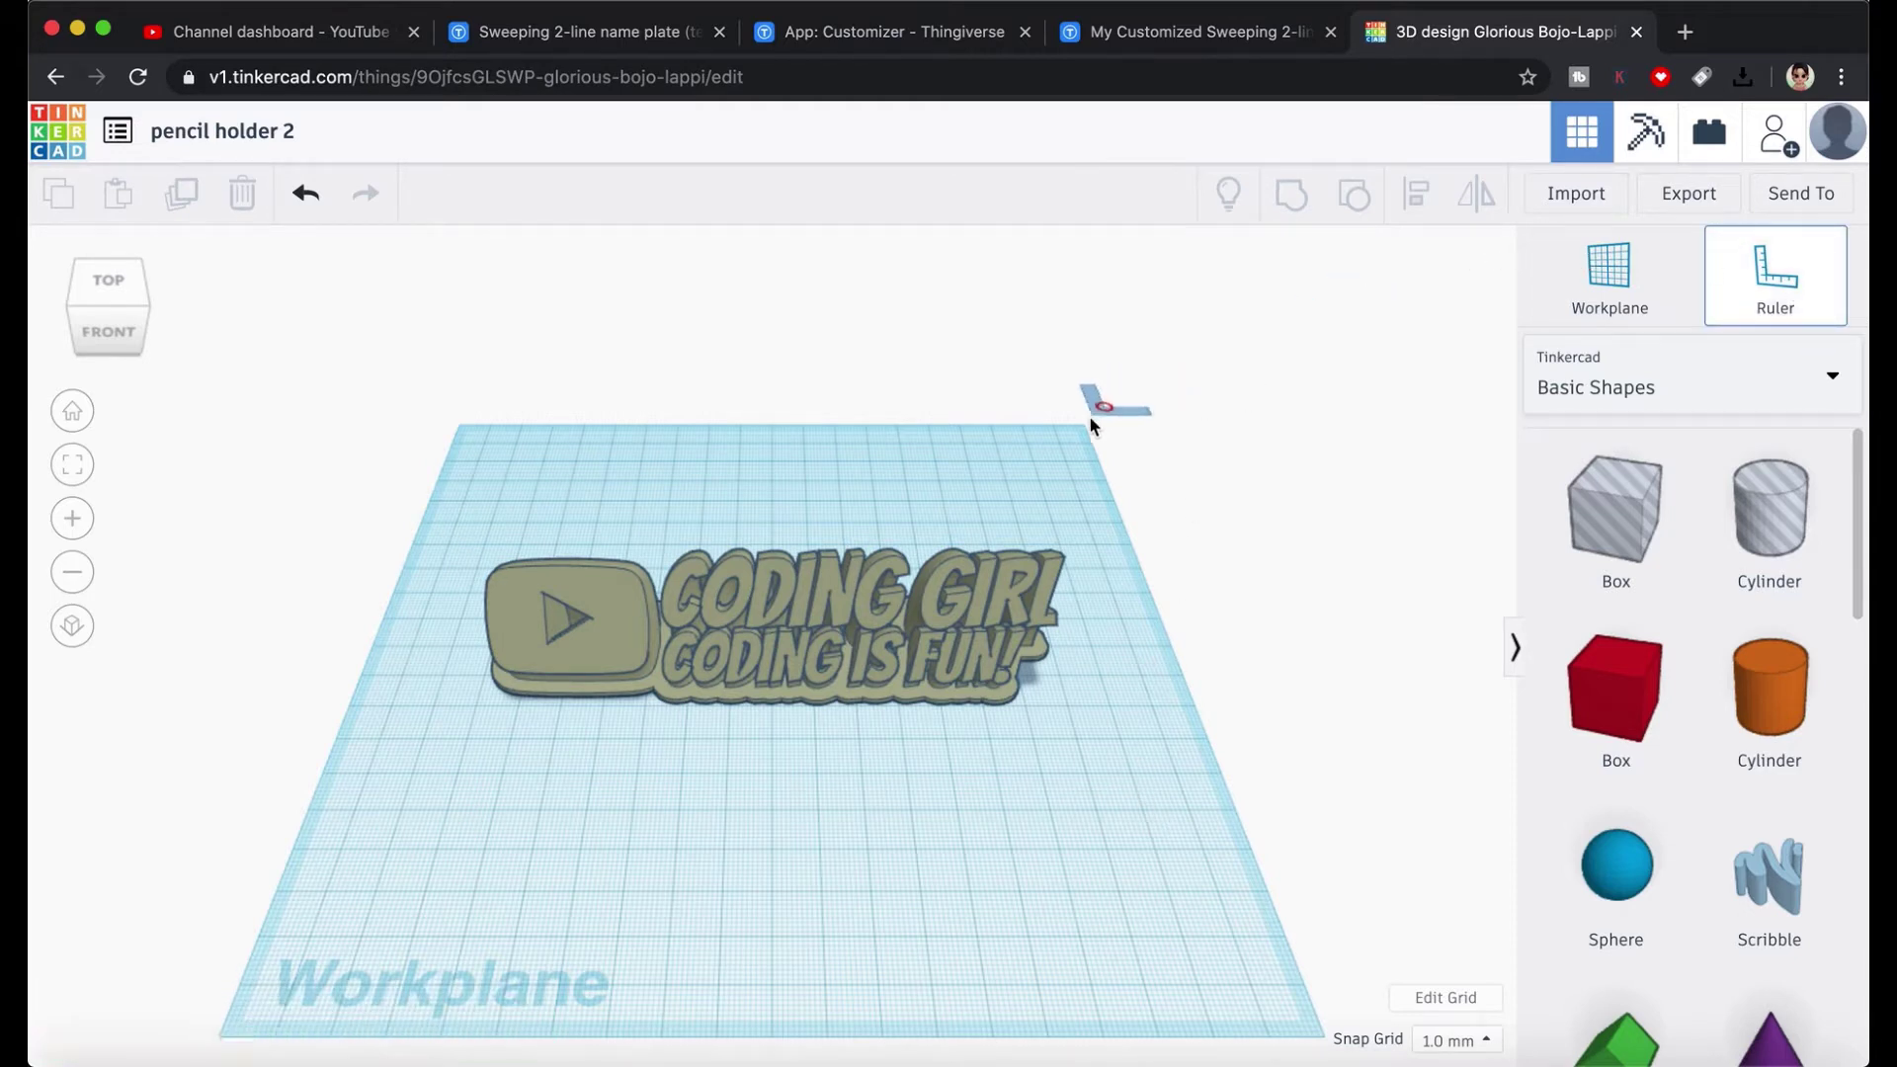
- Place the ruler at the workplane's back right corner and select the name plate to inspect its dimensions from the top
click(1109, 424)
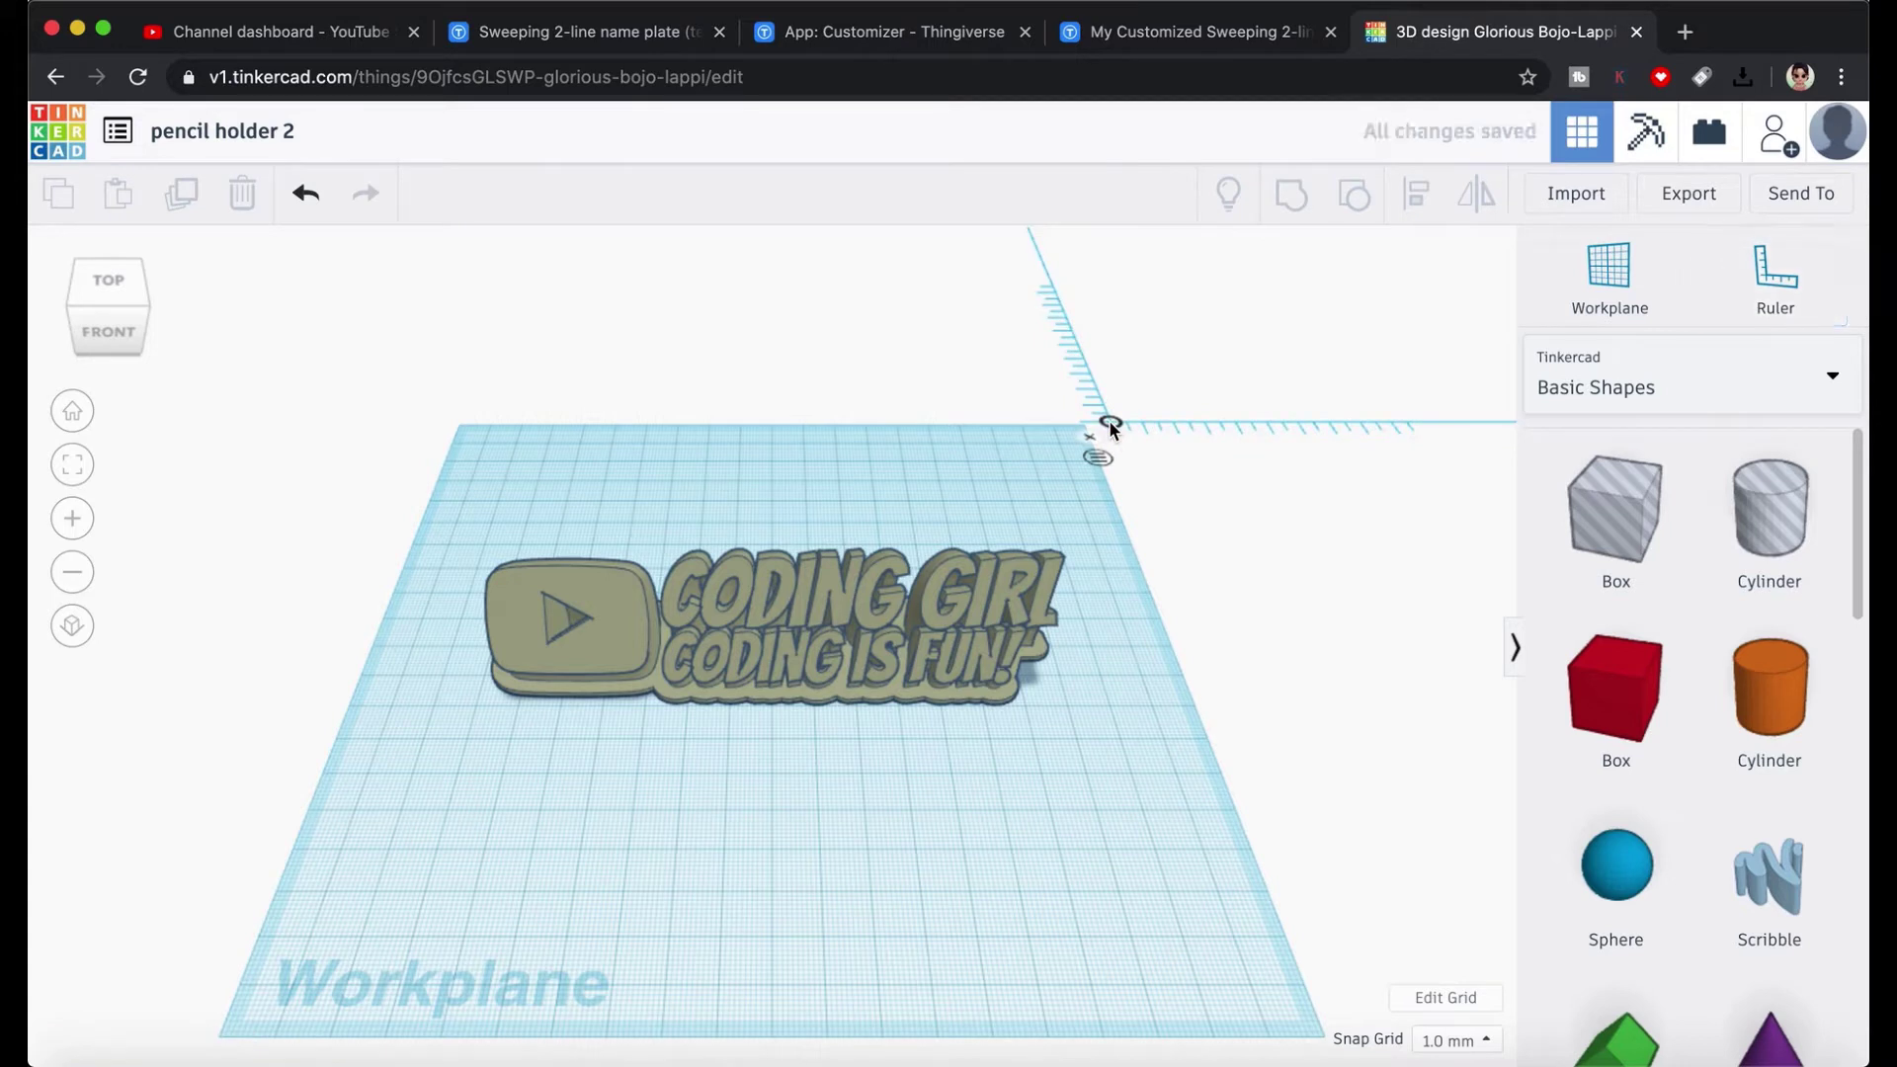
click(613, 609)
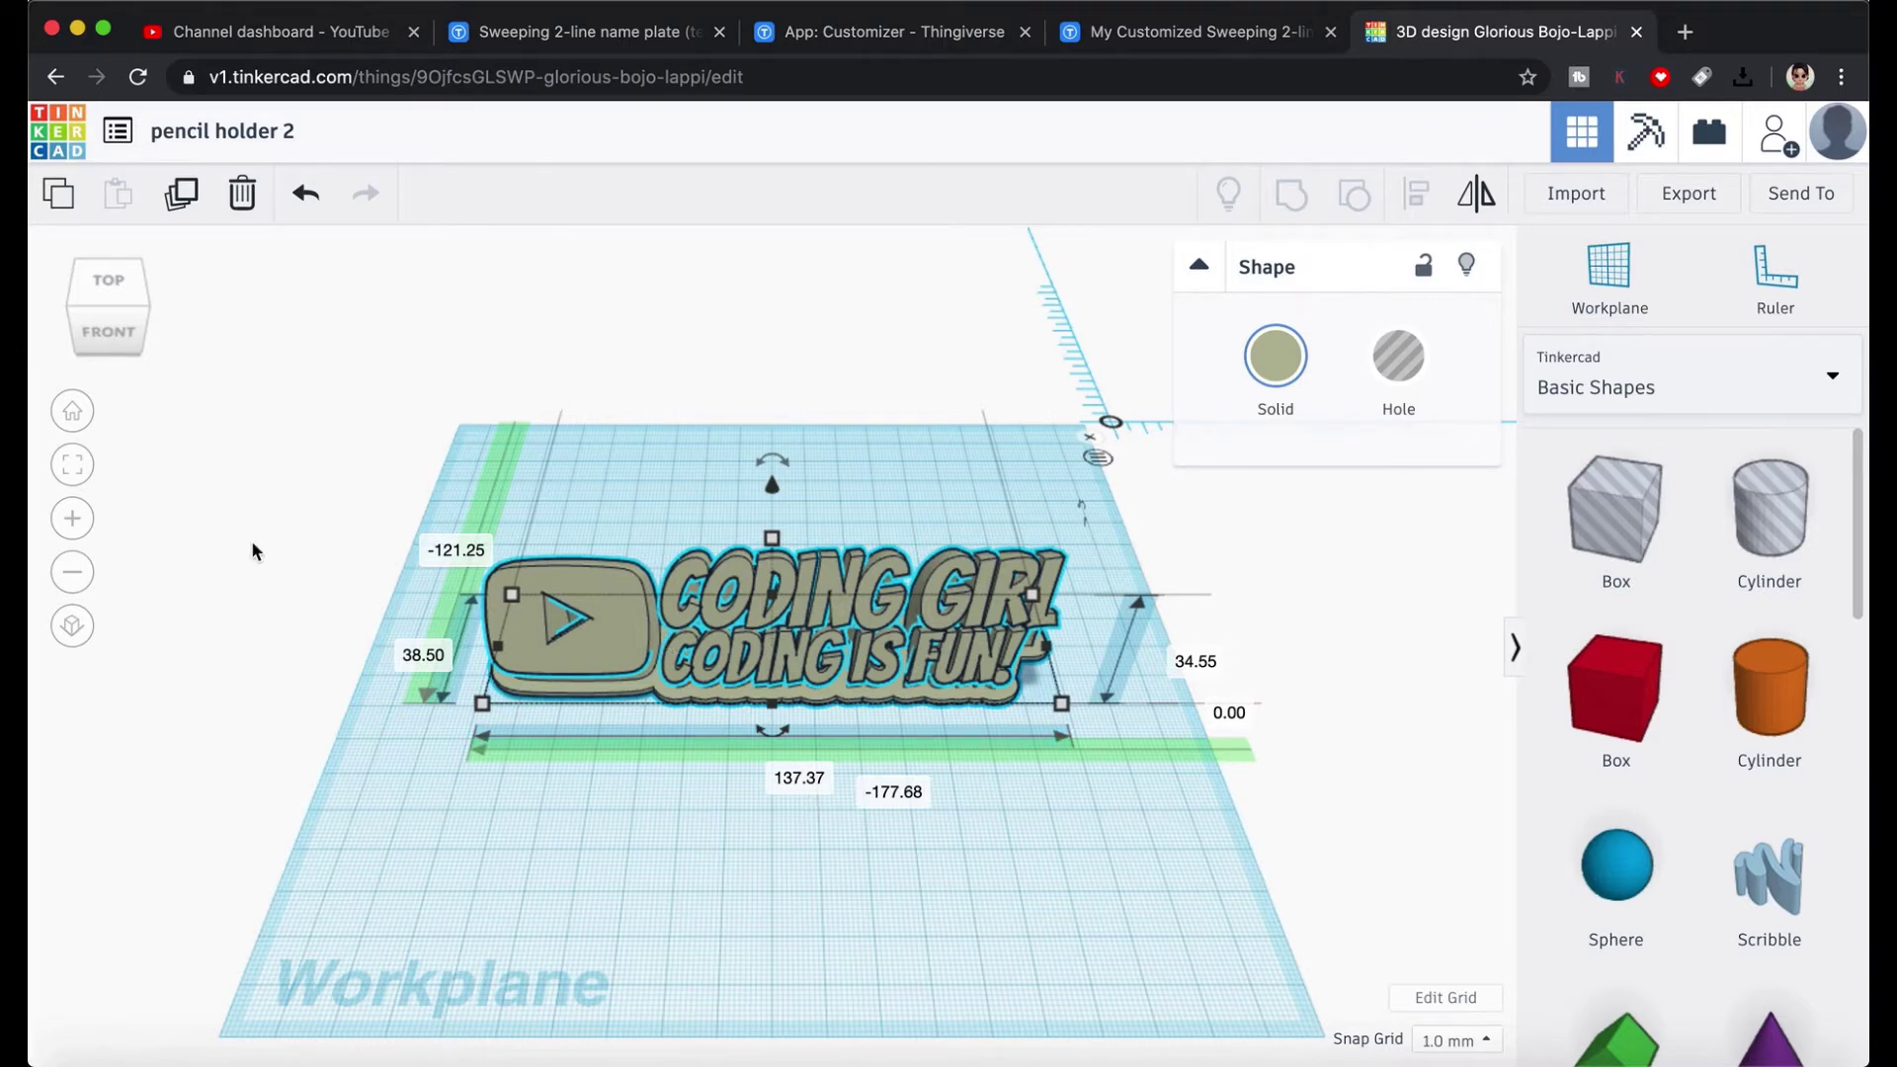
click(120, 288)
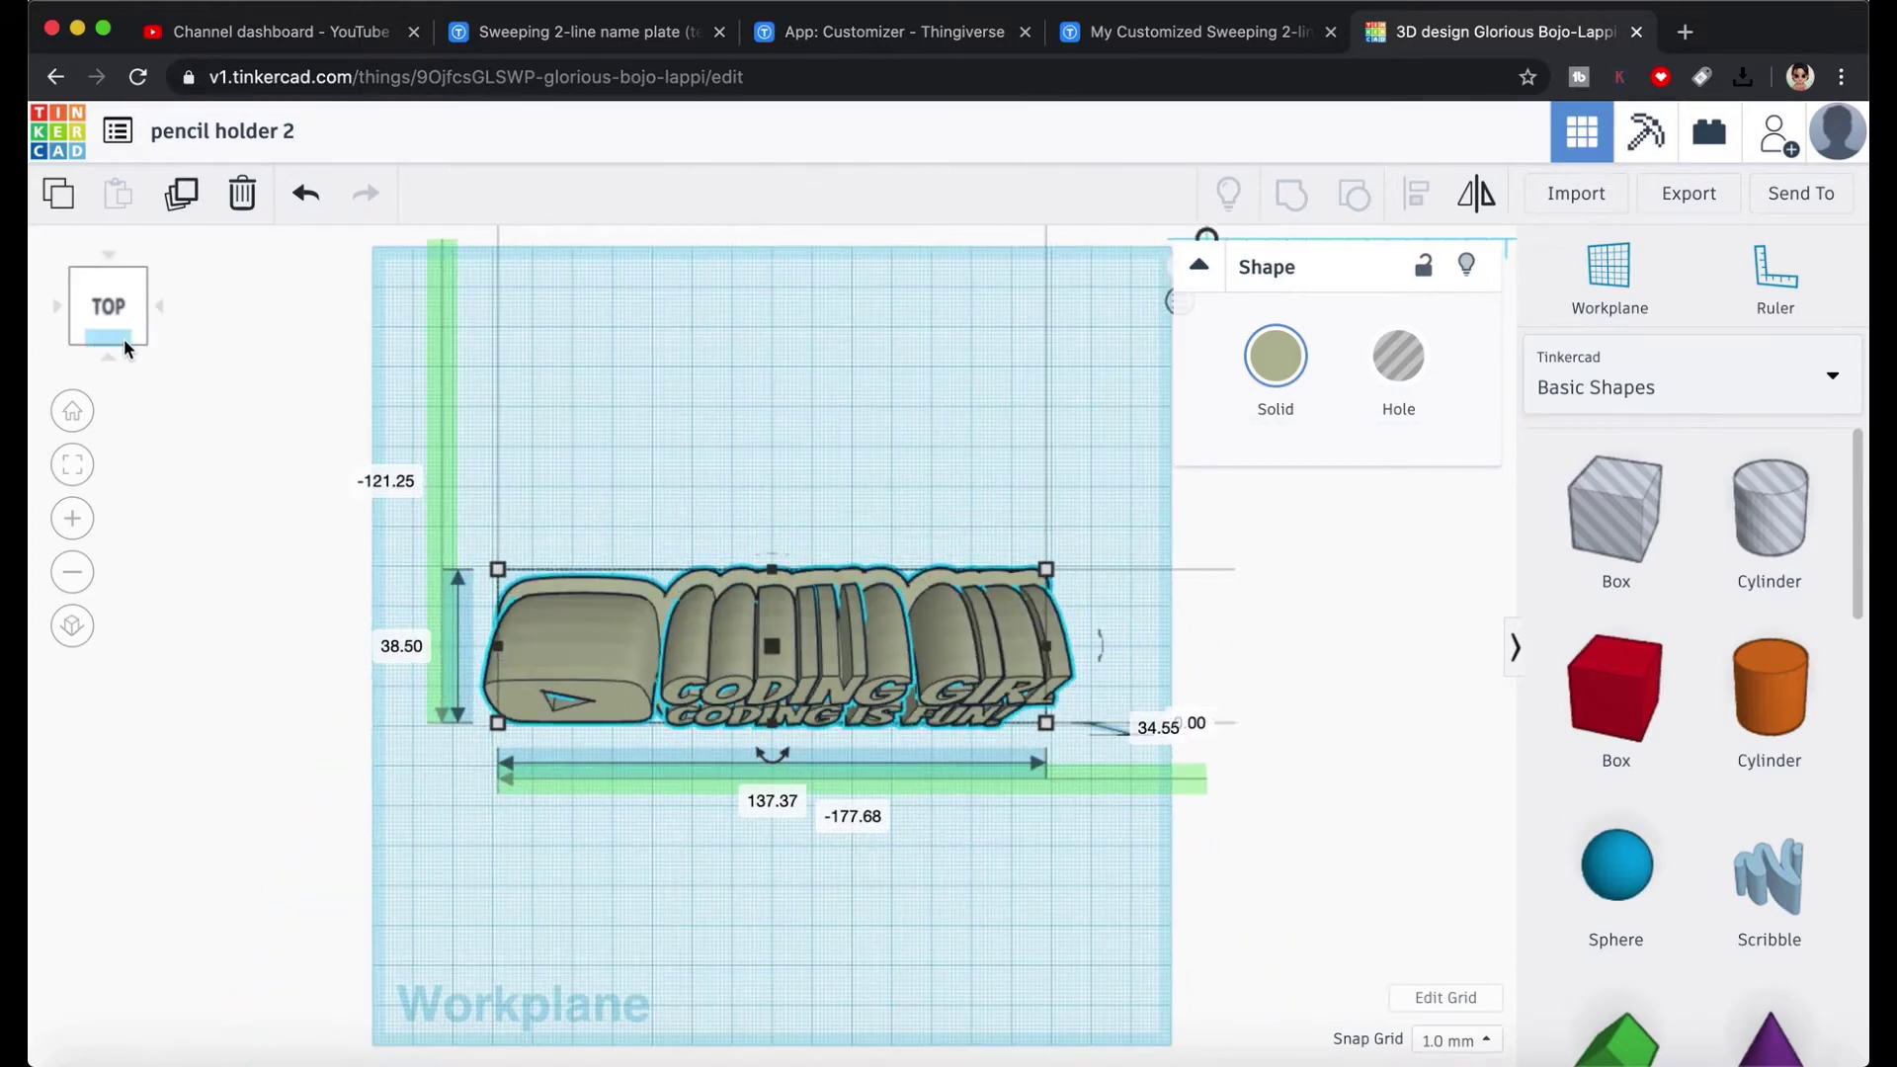
- Switch to the orthographic projection and examine the name plate from its right side and from directly above
mouse_move(123, 345)
mouse_down()
mouse_move(108, 306)
mouse_move(111, 326)
mouse_move(30, 329)
mouse_move(195, 326)
mouse_move(132, 322)
mouse_move(111, 350)
mouse_up()
click(128, 342)
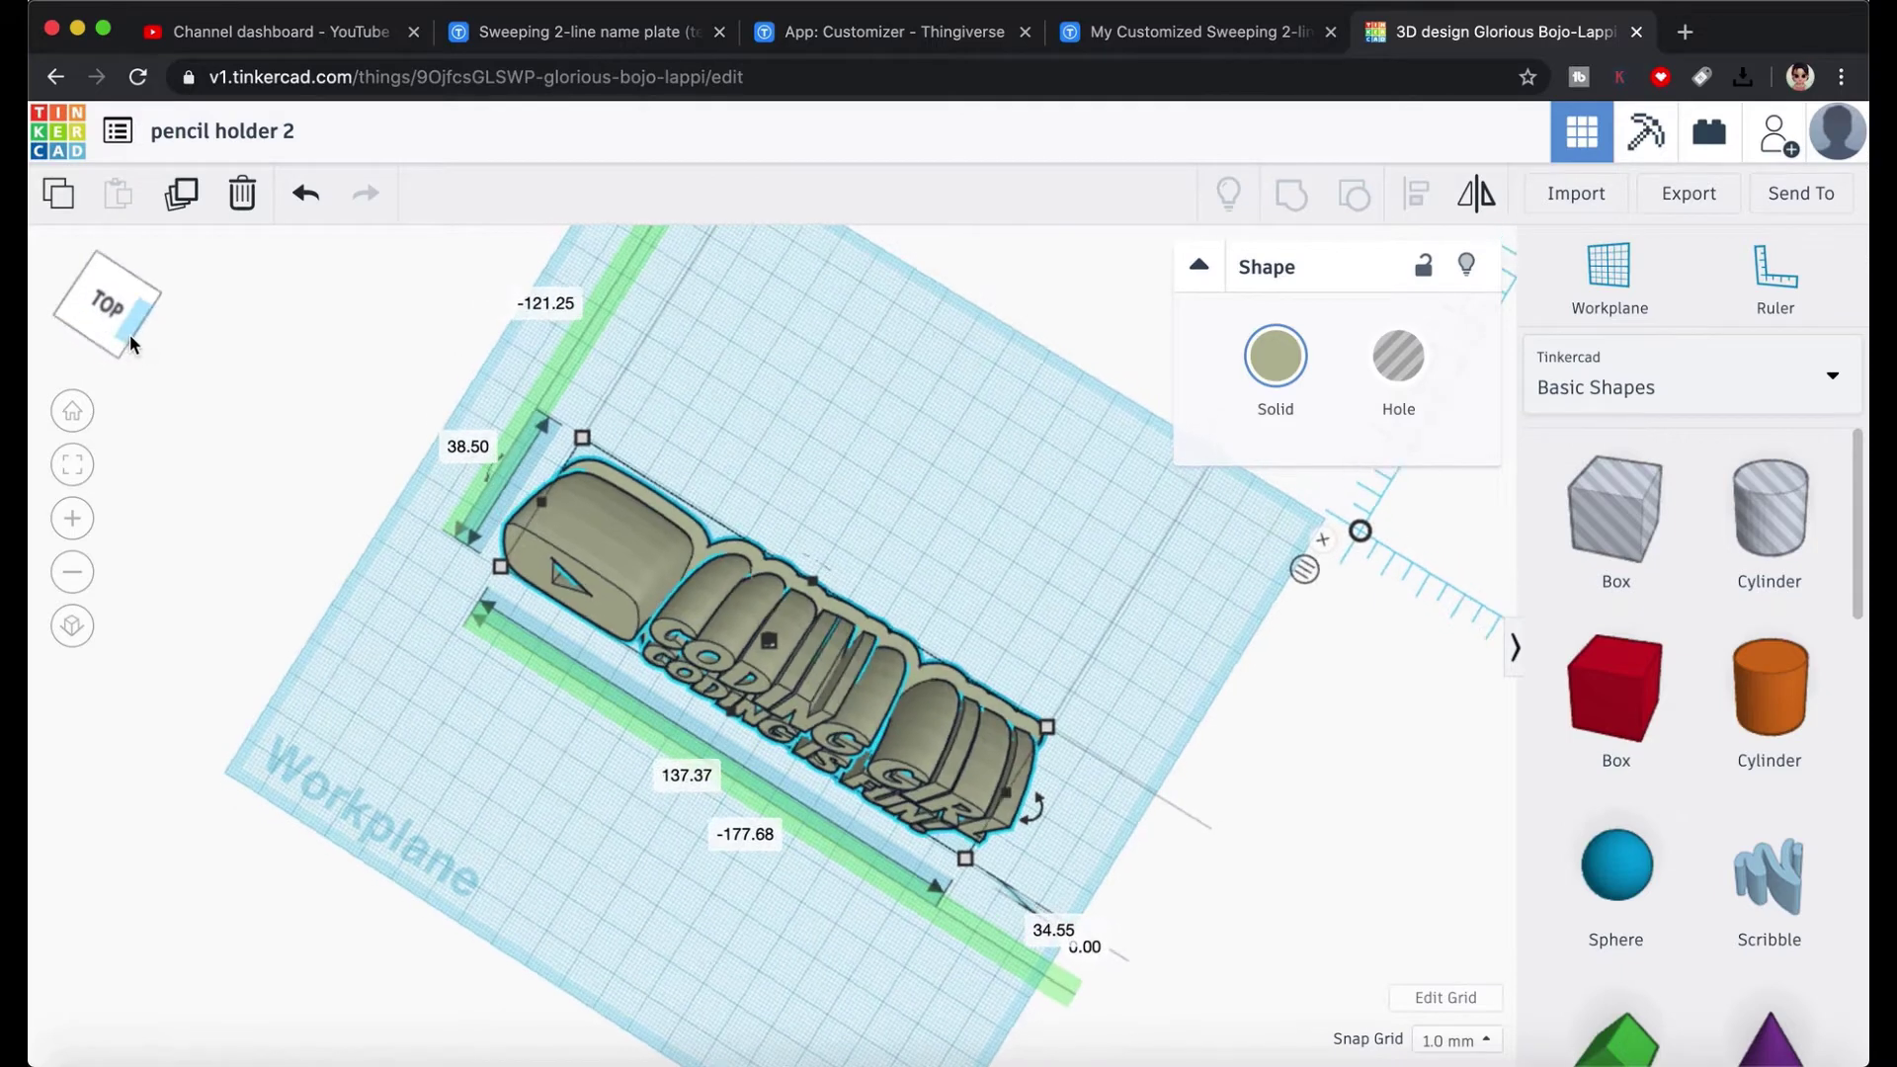
click(111, 336)
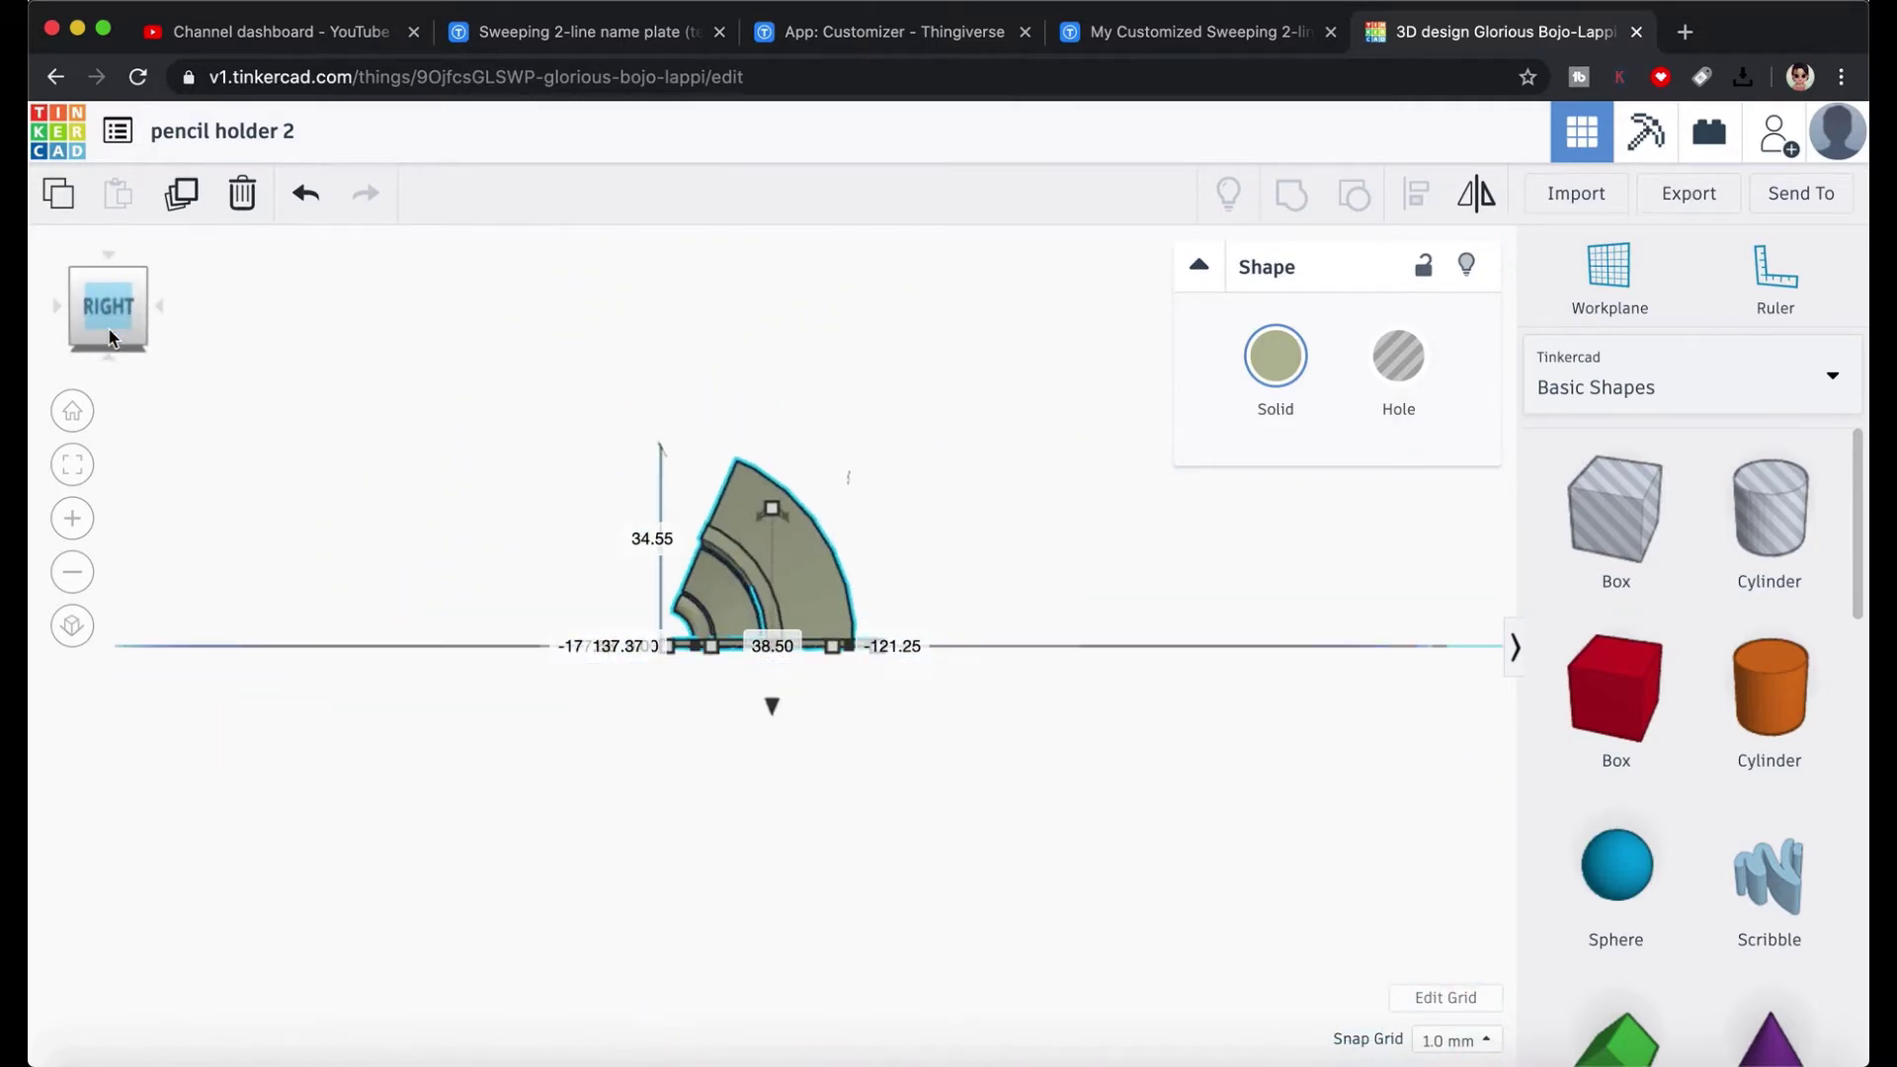
click(72, 628)
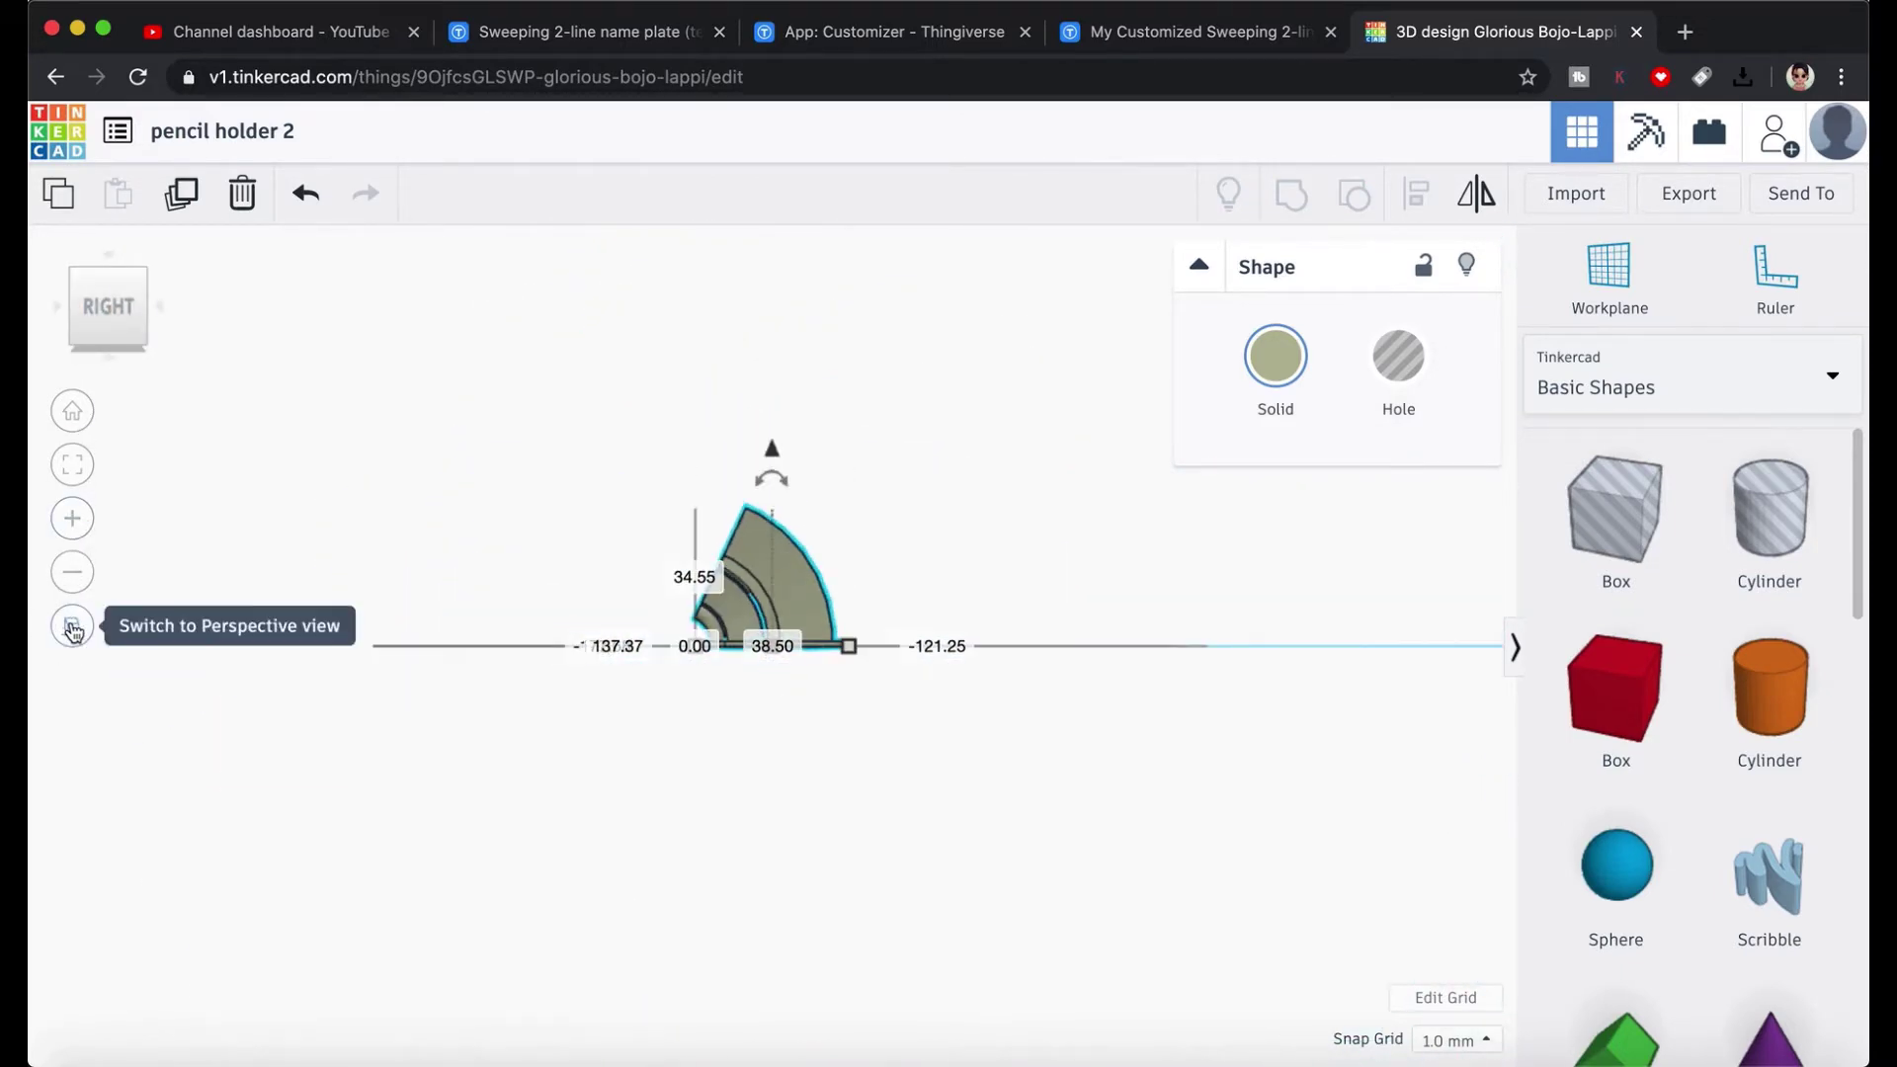
click(77, 481)
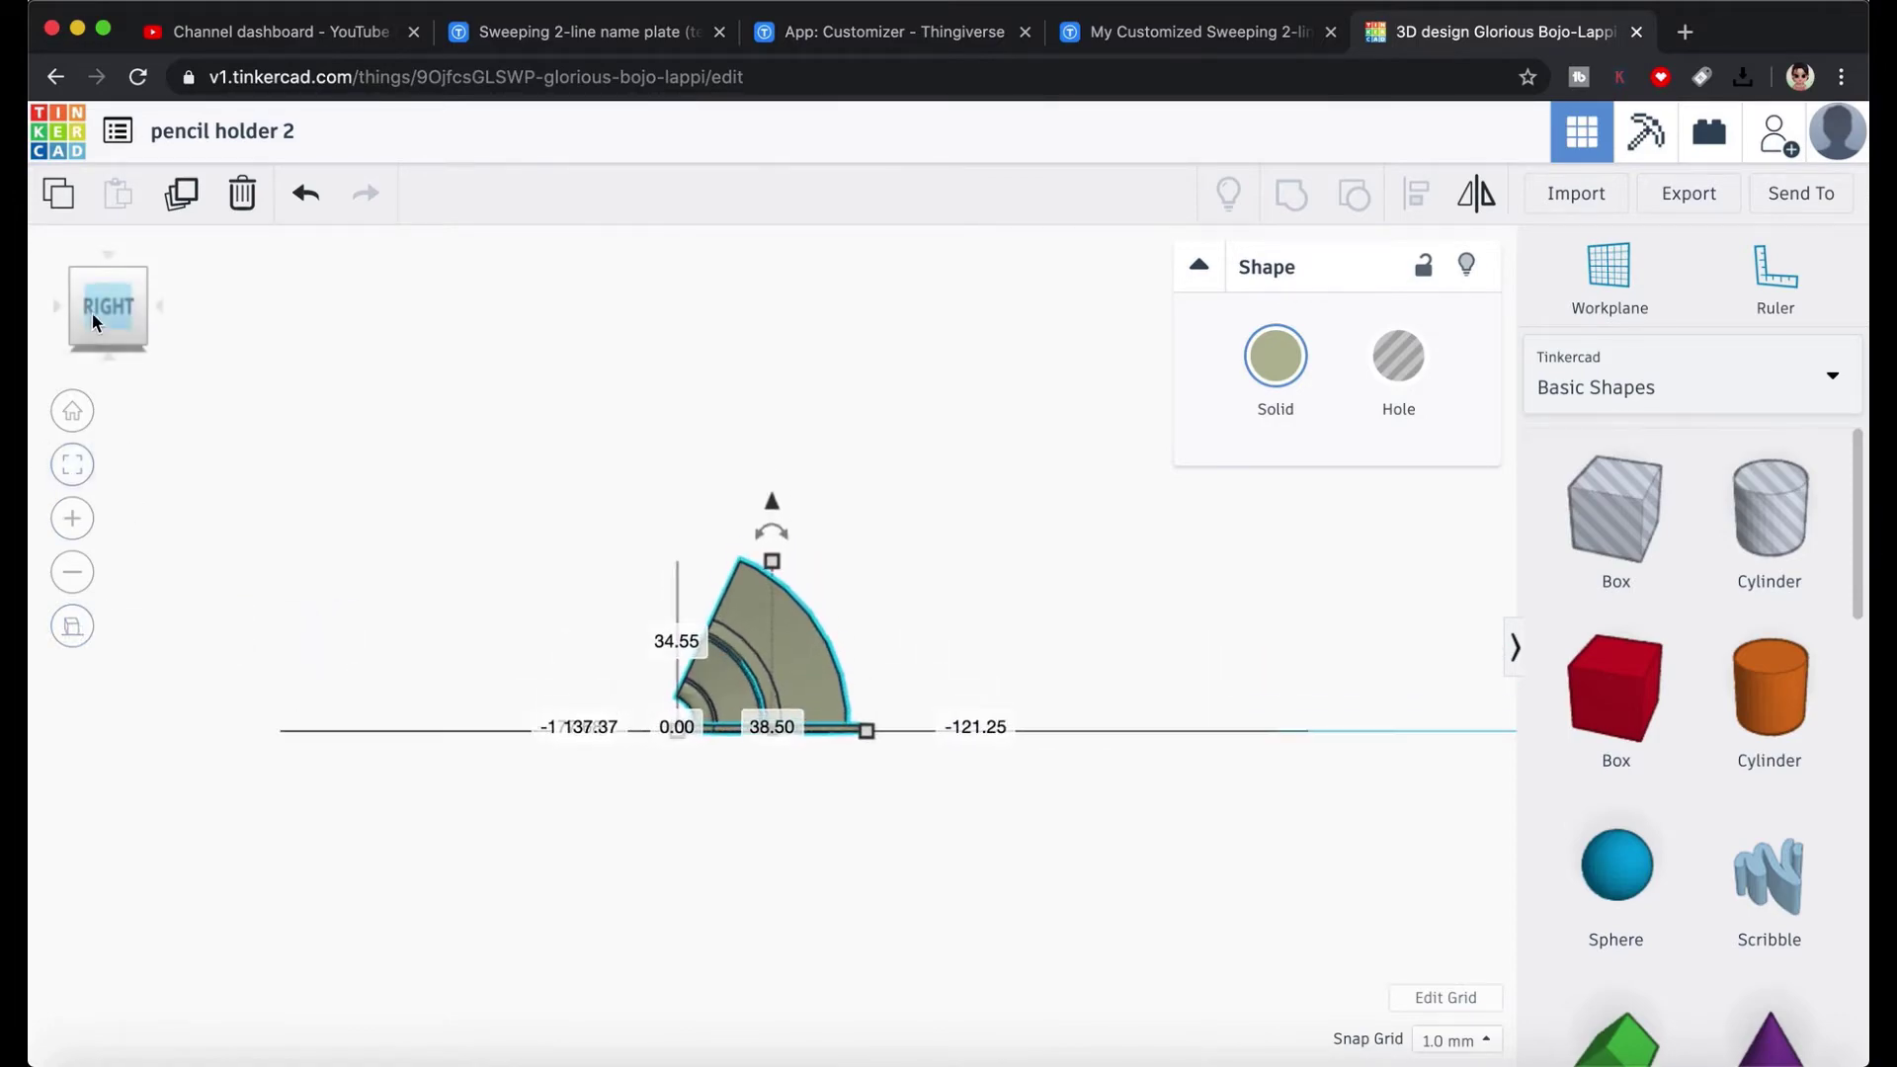
click(109, 257)
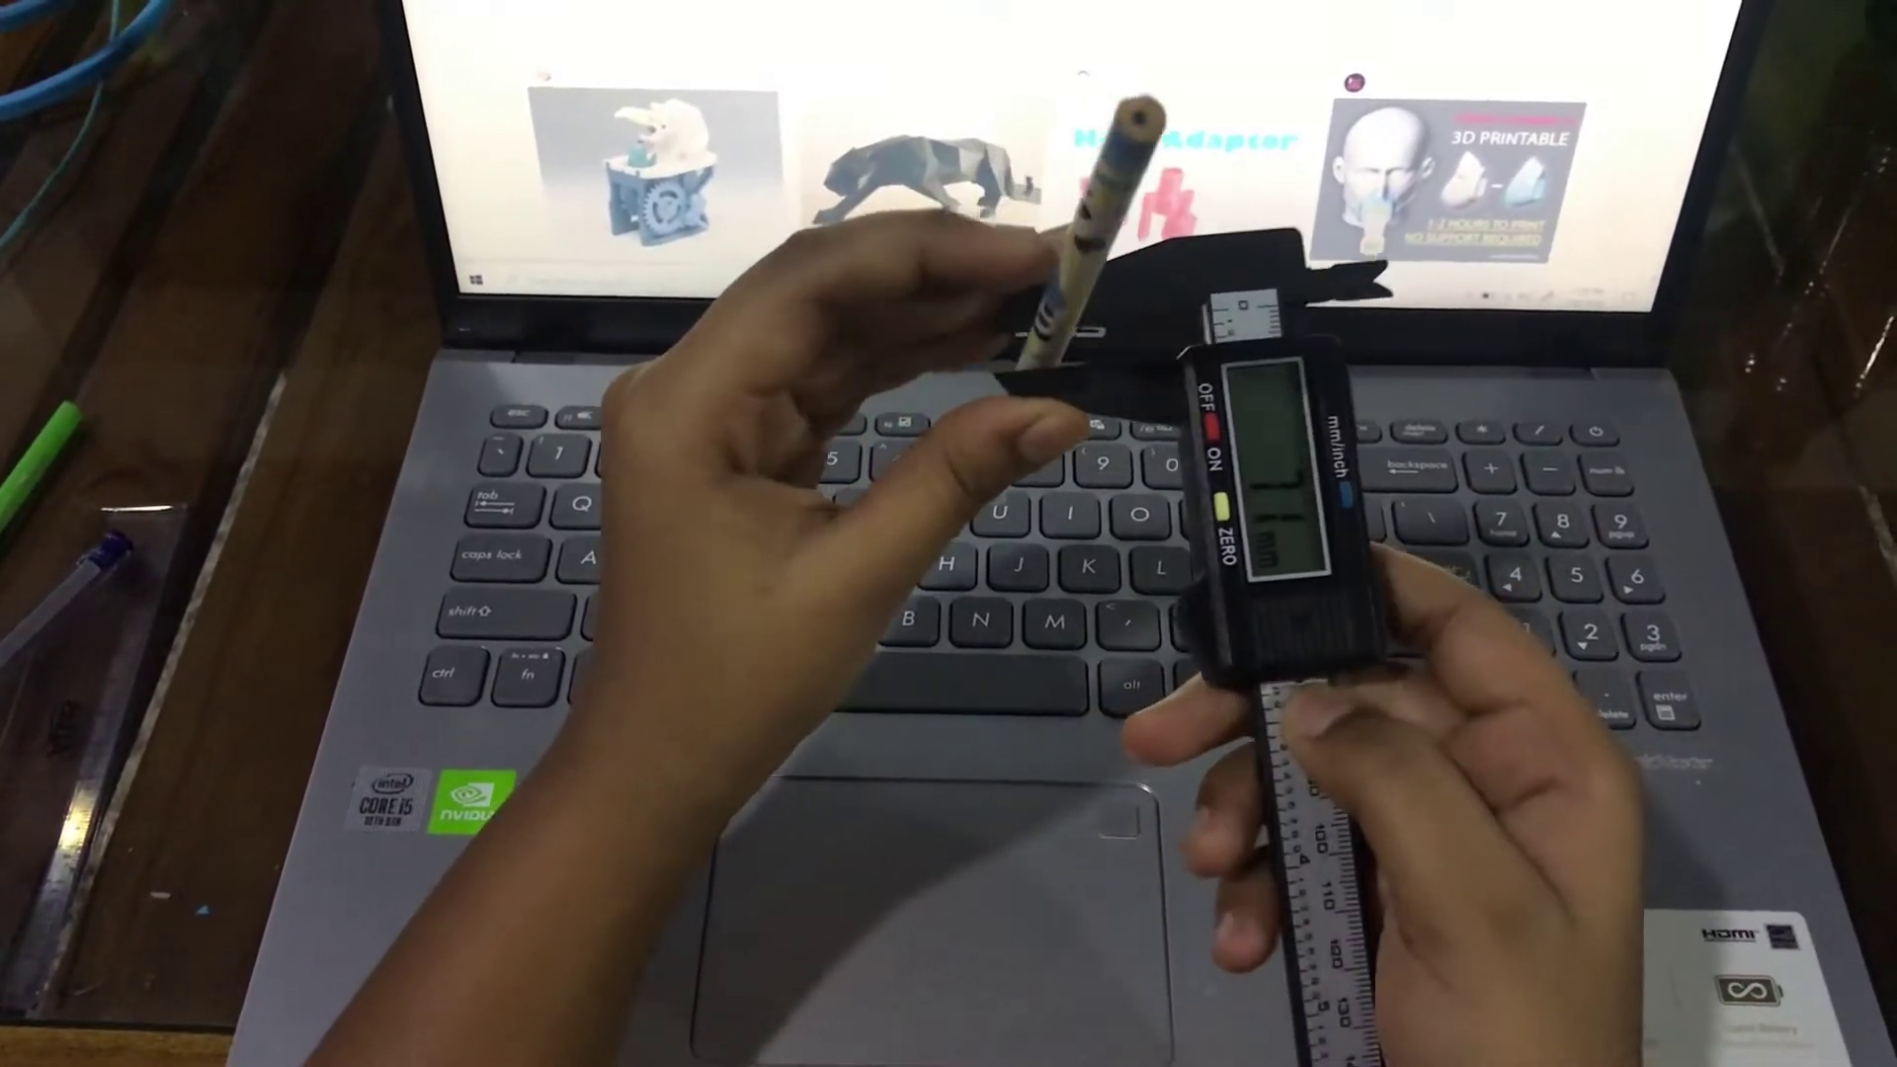
- Place a hole cylinder on the workplane behind the play-button block and set its length and width to 9 mm
drag(1775, 546, 988, 417)
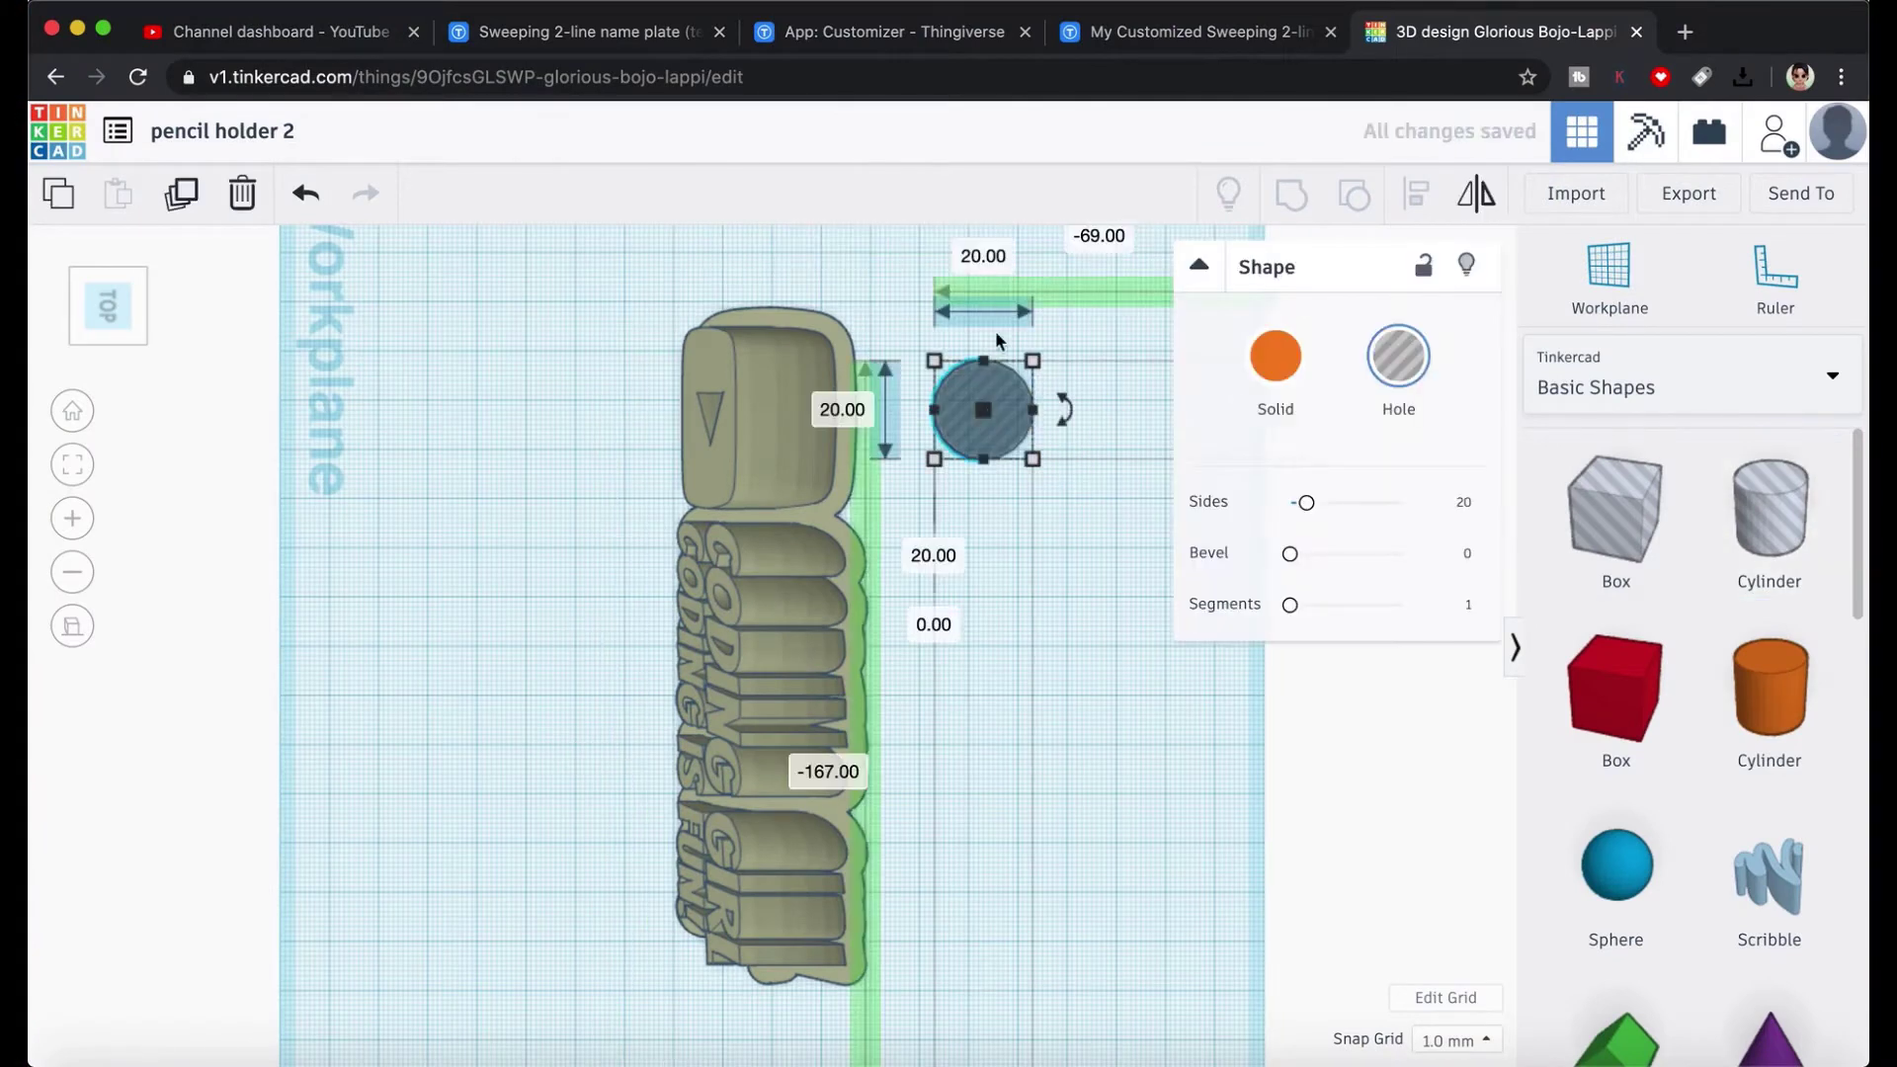
click(834, 410)
text(9)
key(Return)
click(1046, 620)
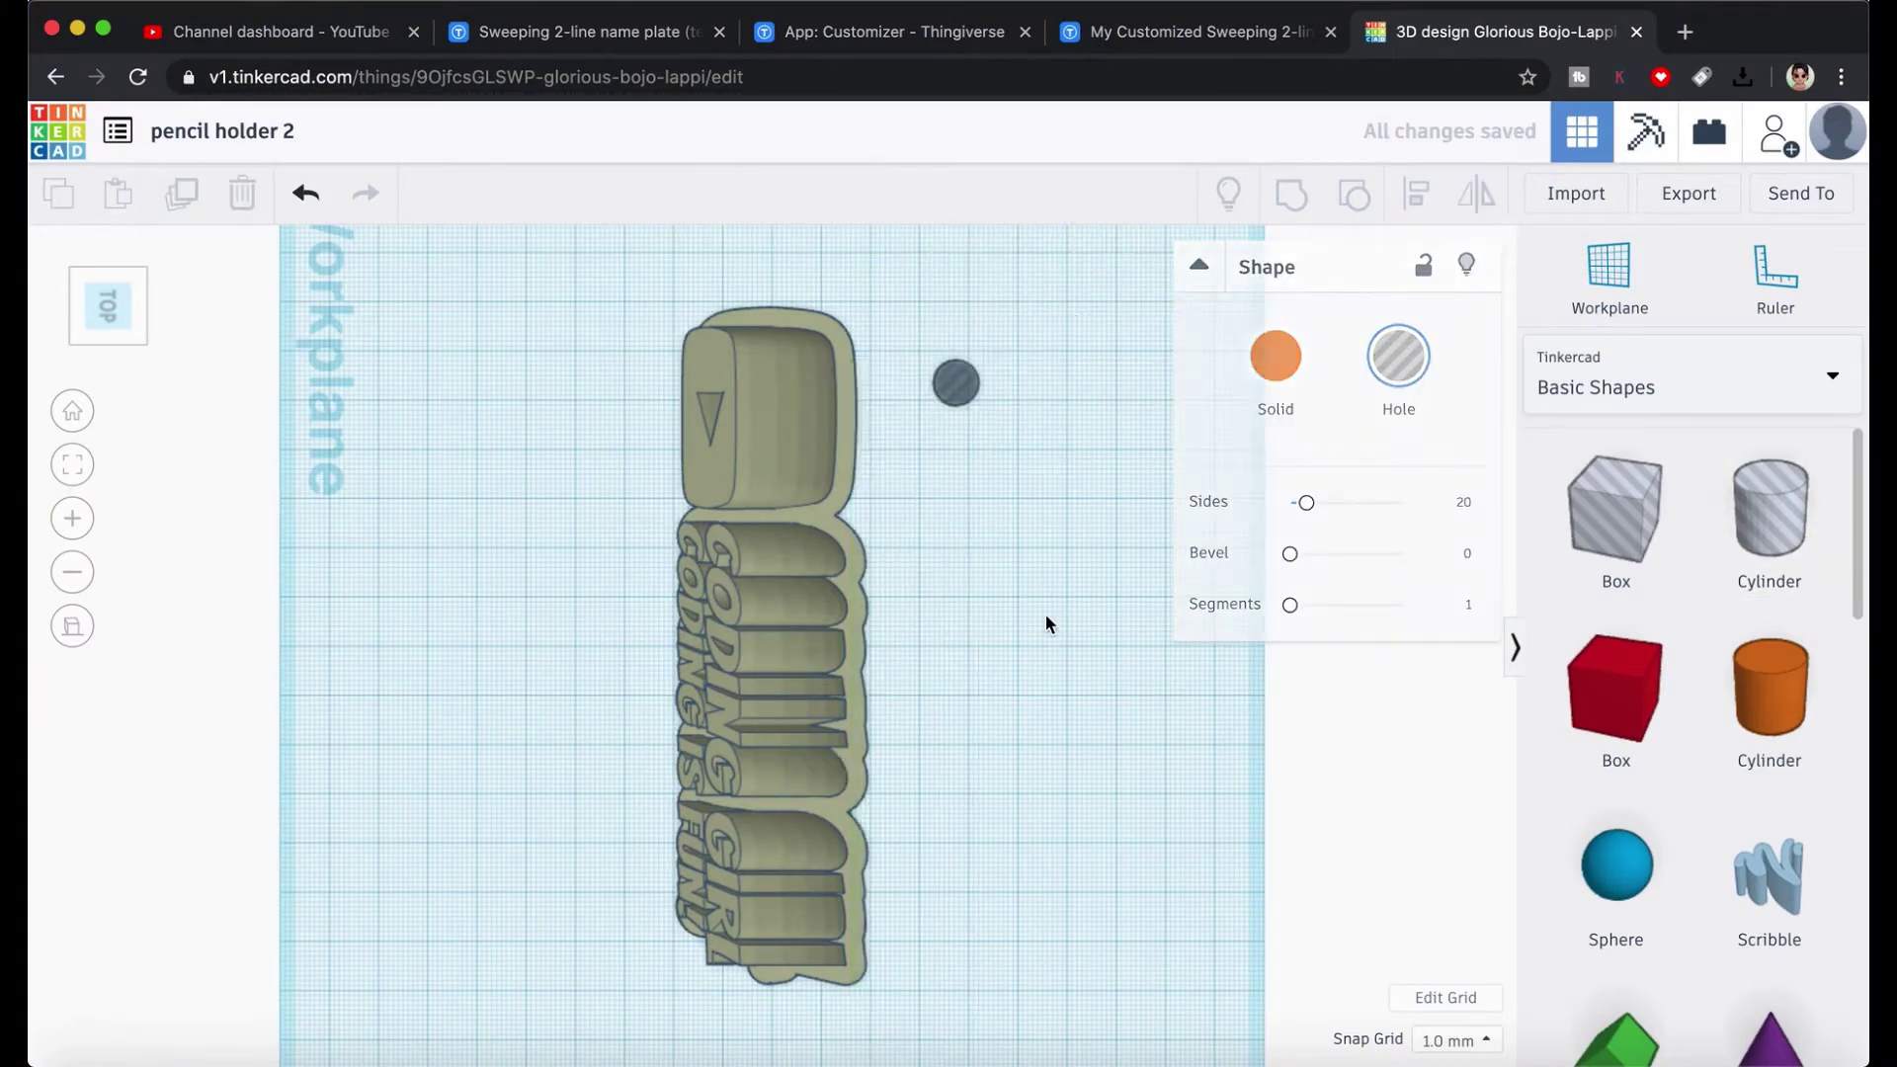
- Duplicate the 9 mm hole cylinder and move the copy 13 mm along the name plate's length towards GIRL
click(954, 400)
click(184, 195)
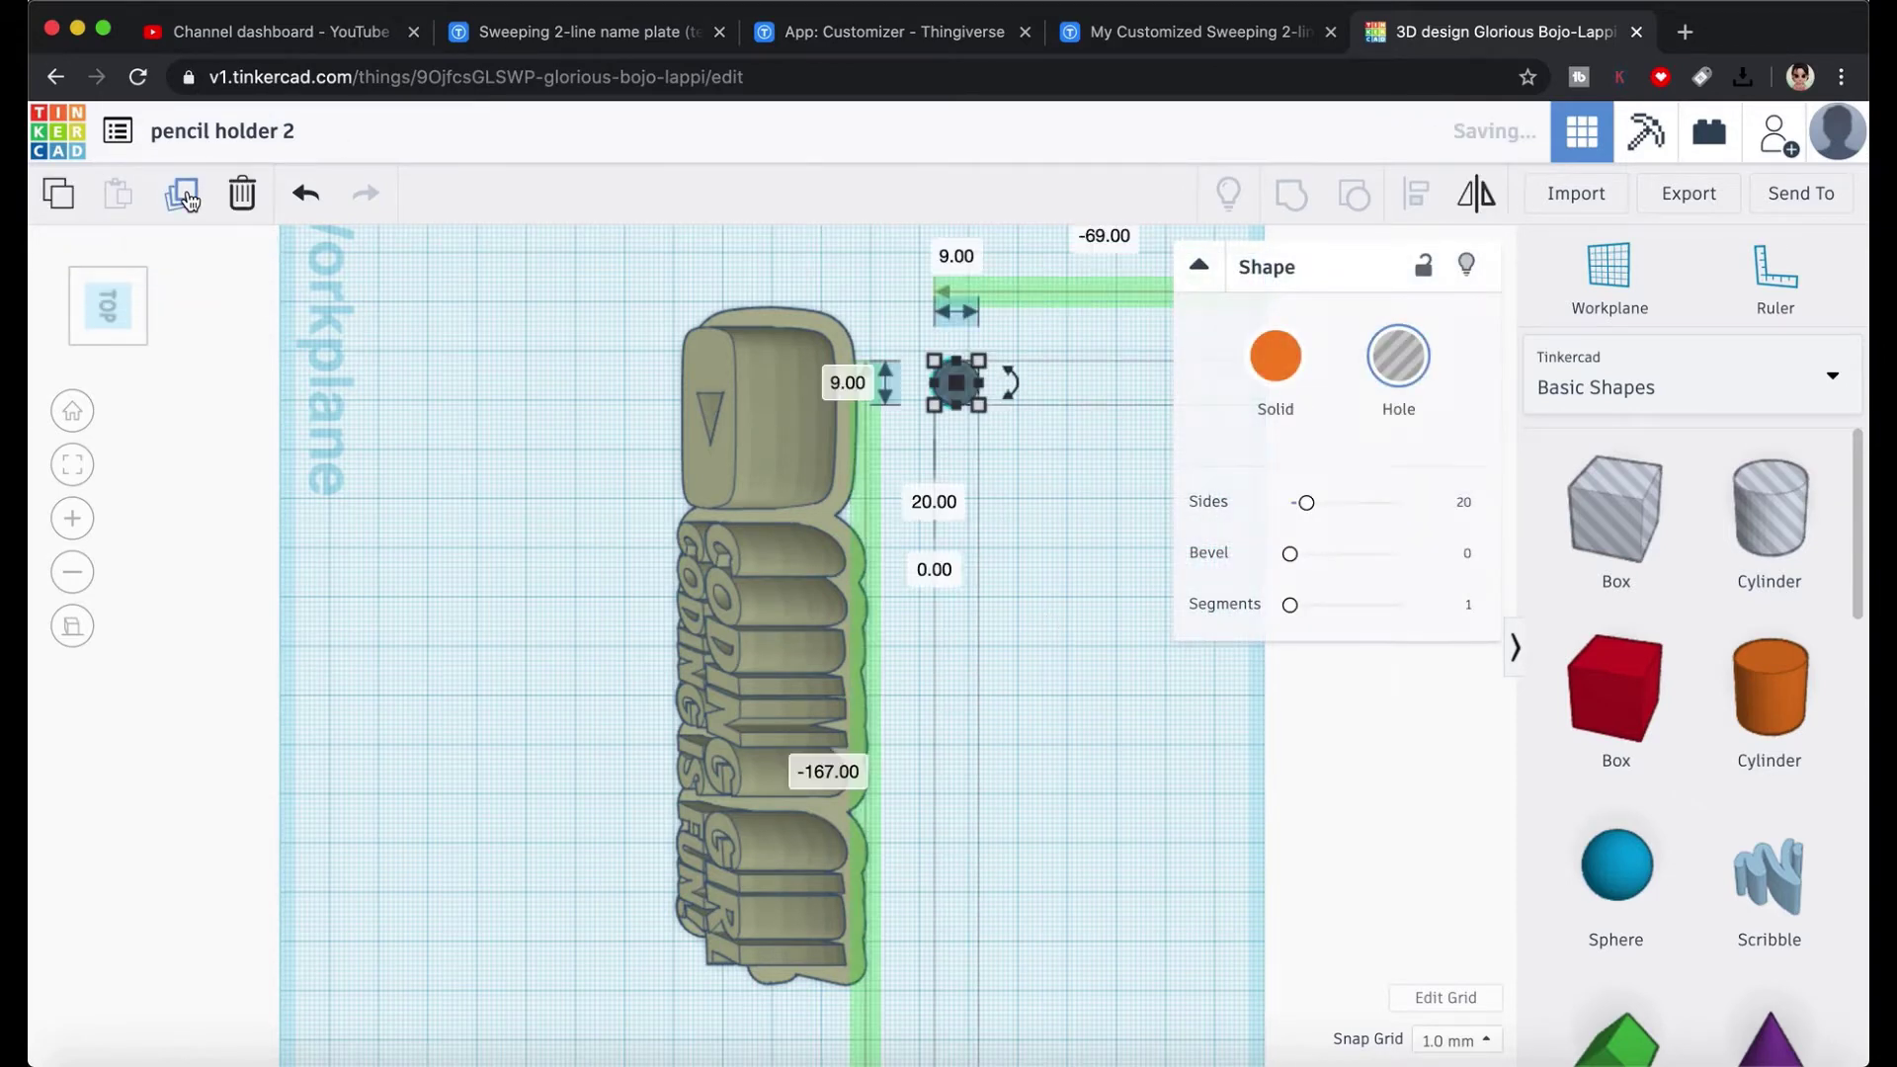
key(Down)
key(Down)
key(Down)
key(Down)
key(Down)
key(Down)
key(Down)
key(Down)
key(Down)
key(Down)
key(Down)
key(Down)
key(Down)
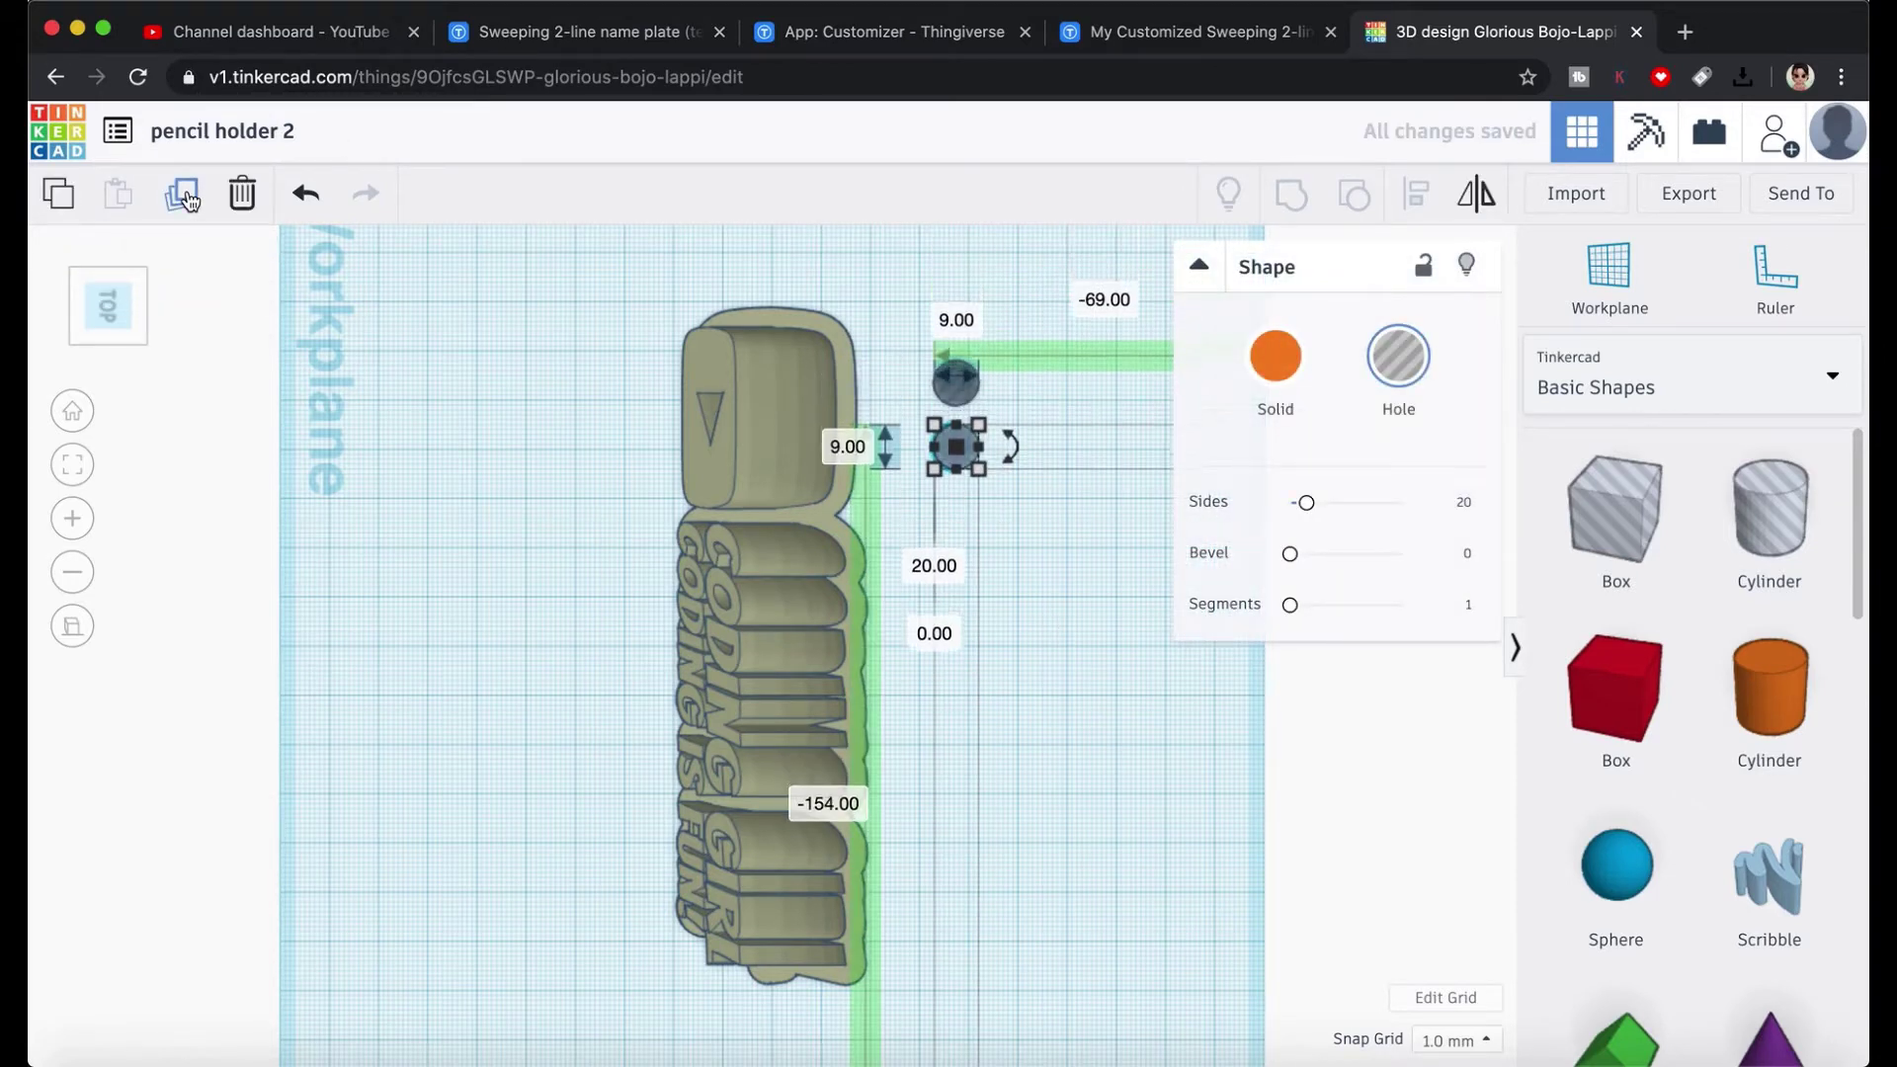
- Repeat the spaced duplication until a row of seven hole cylinders runs beside the name plate
click(184, 193)
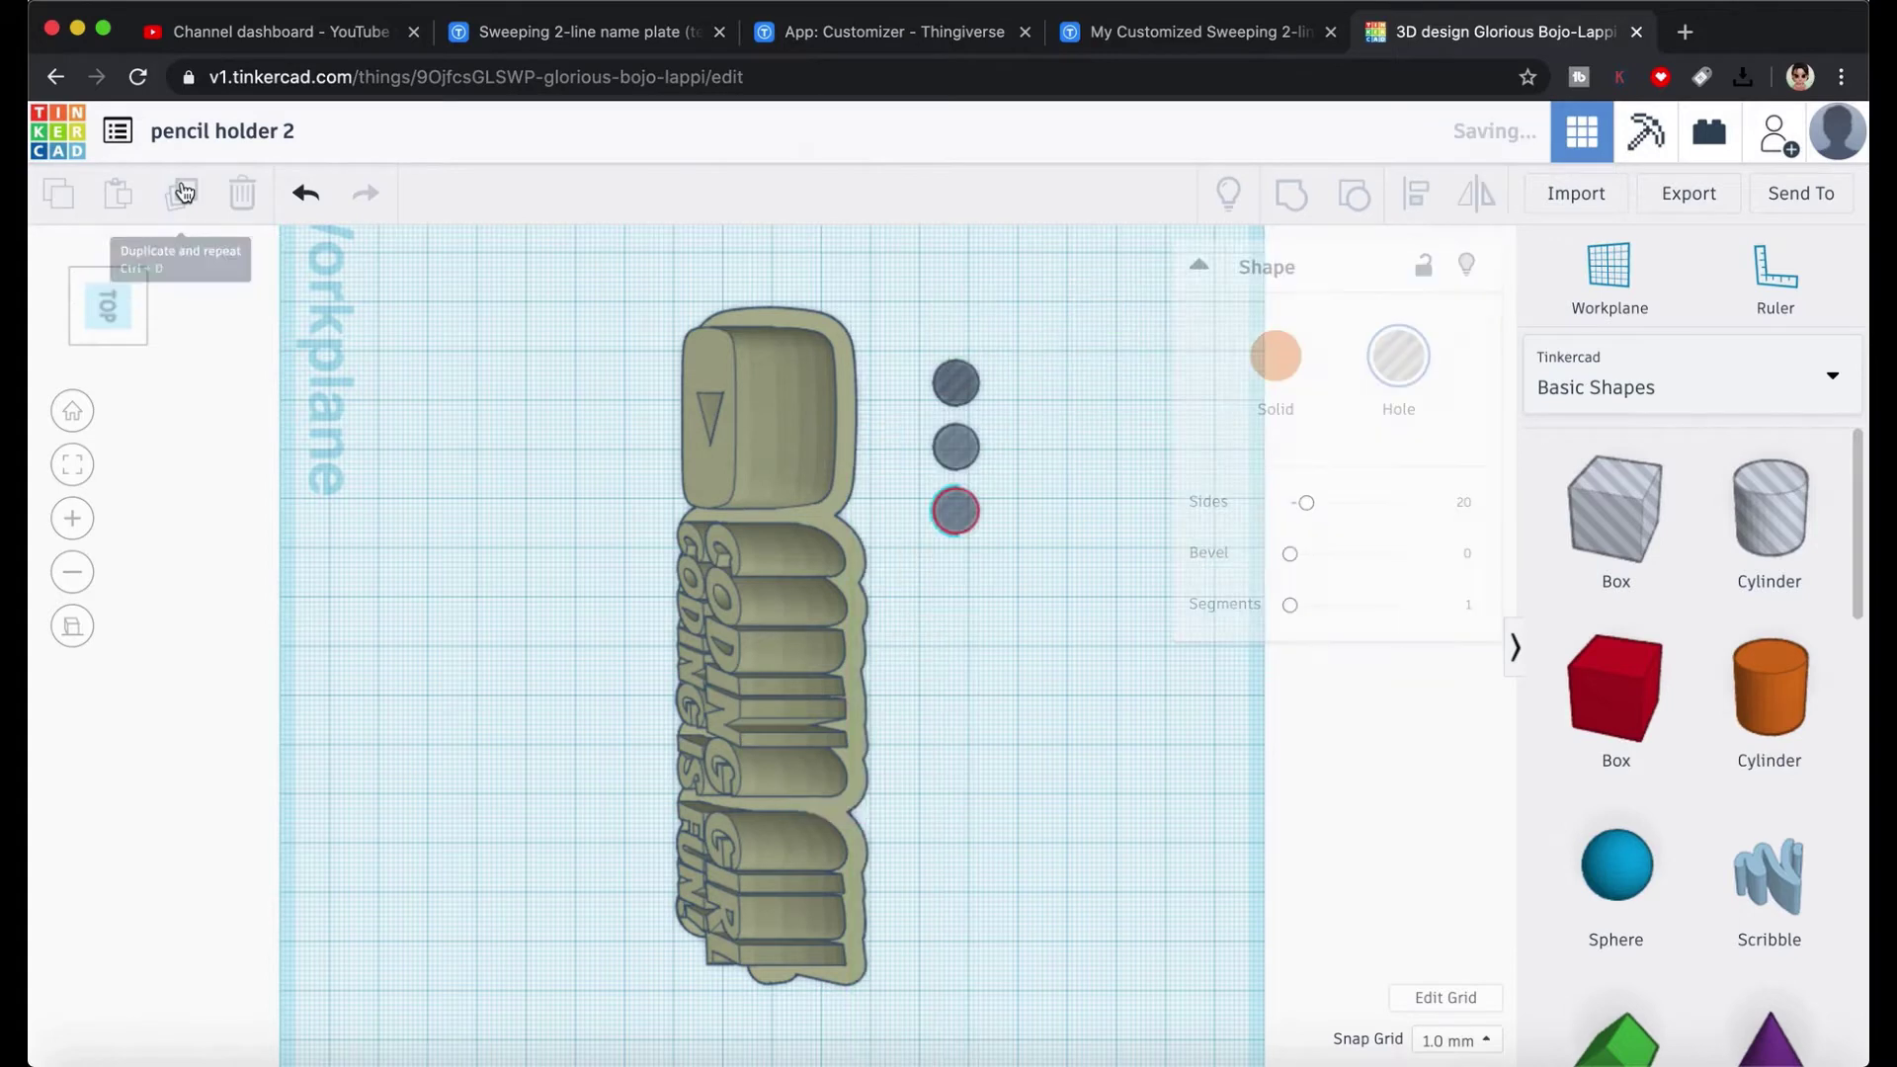
click(183, 192)
click(184, 192)
click(184, 192)
click(184, 192)
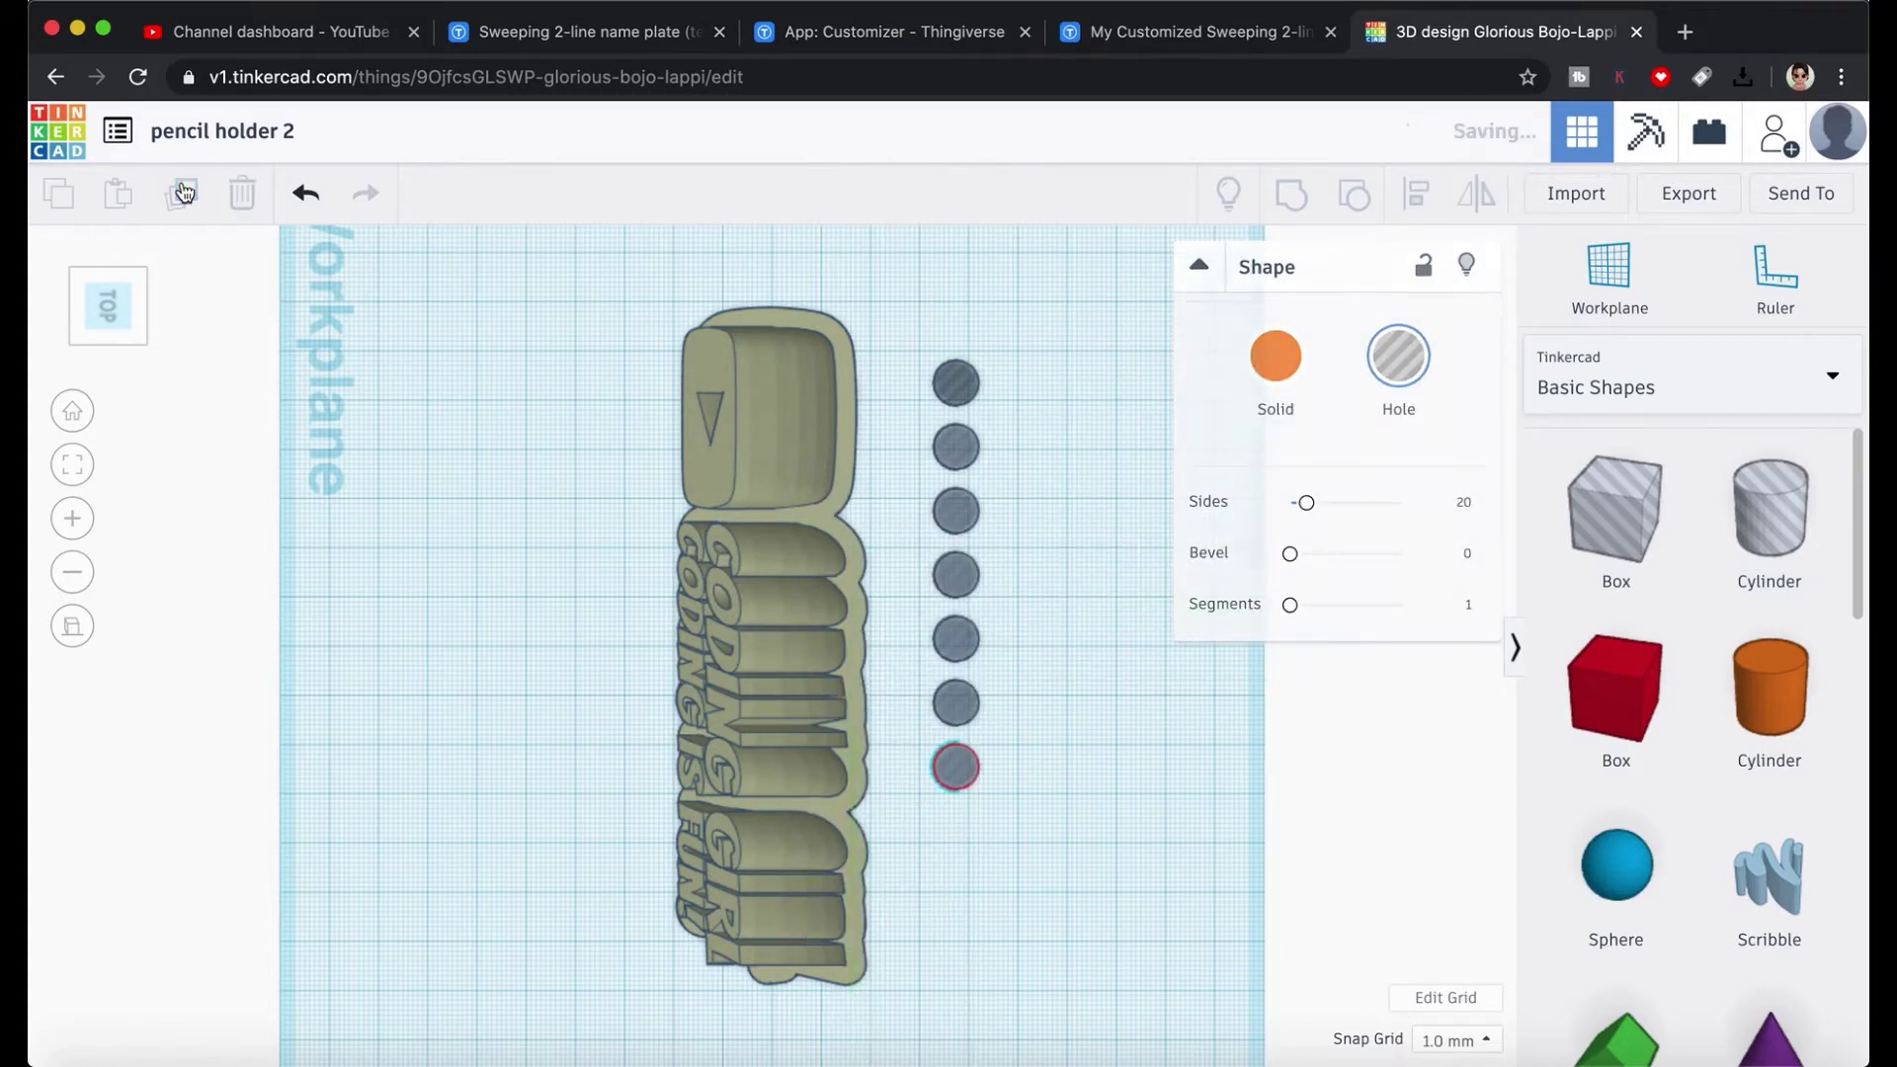
click(1064, 808)
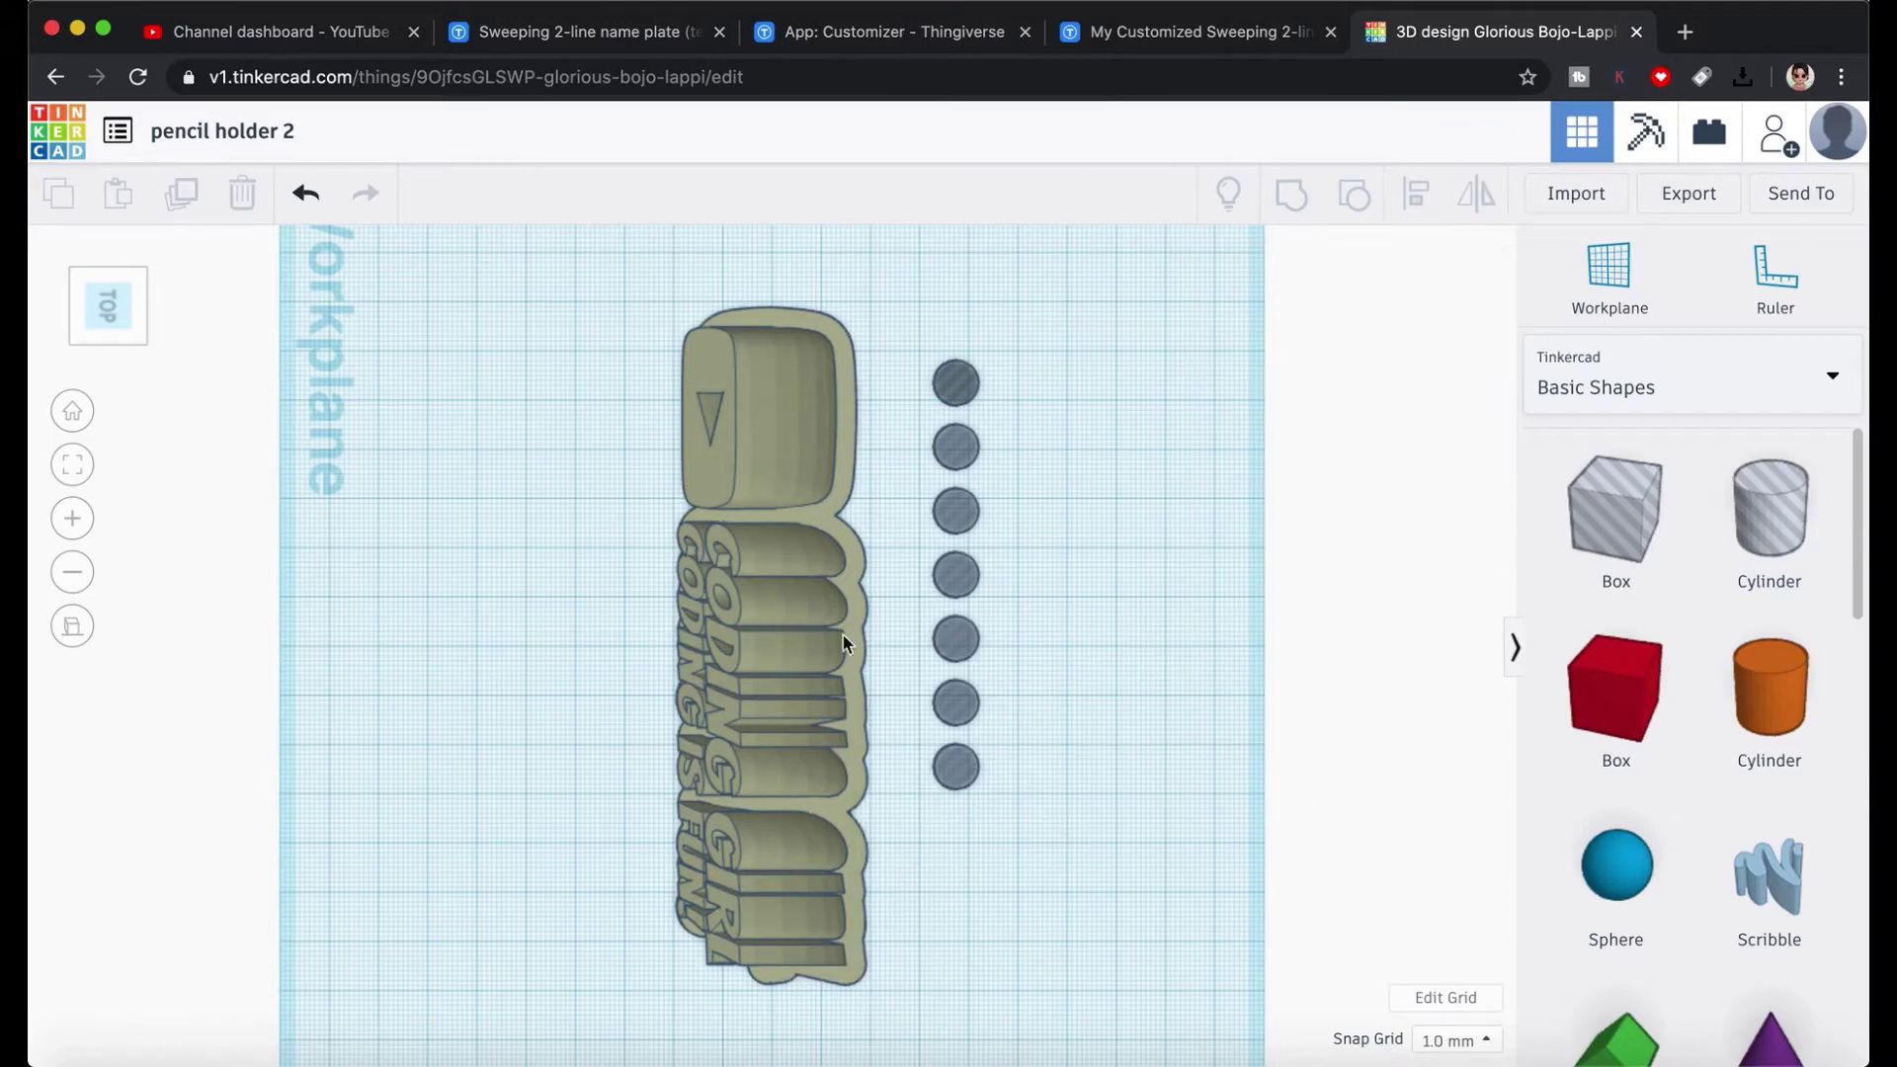
- Resize the last hole cylinder of the row to 11 mm in length and width
click(963, 784)
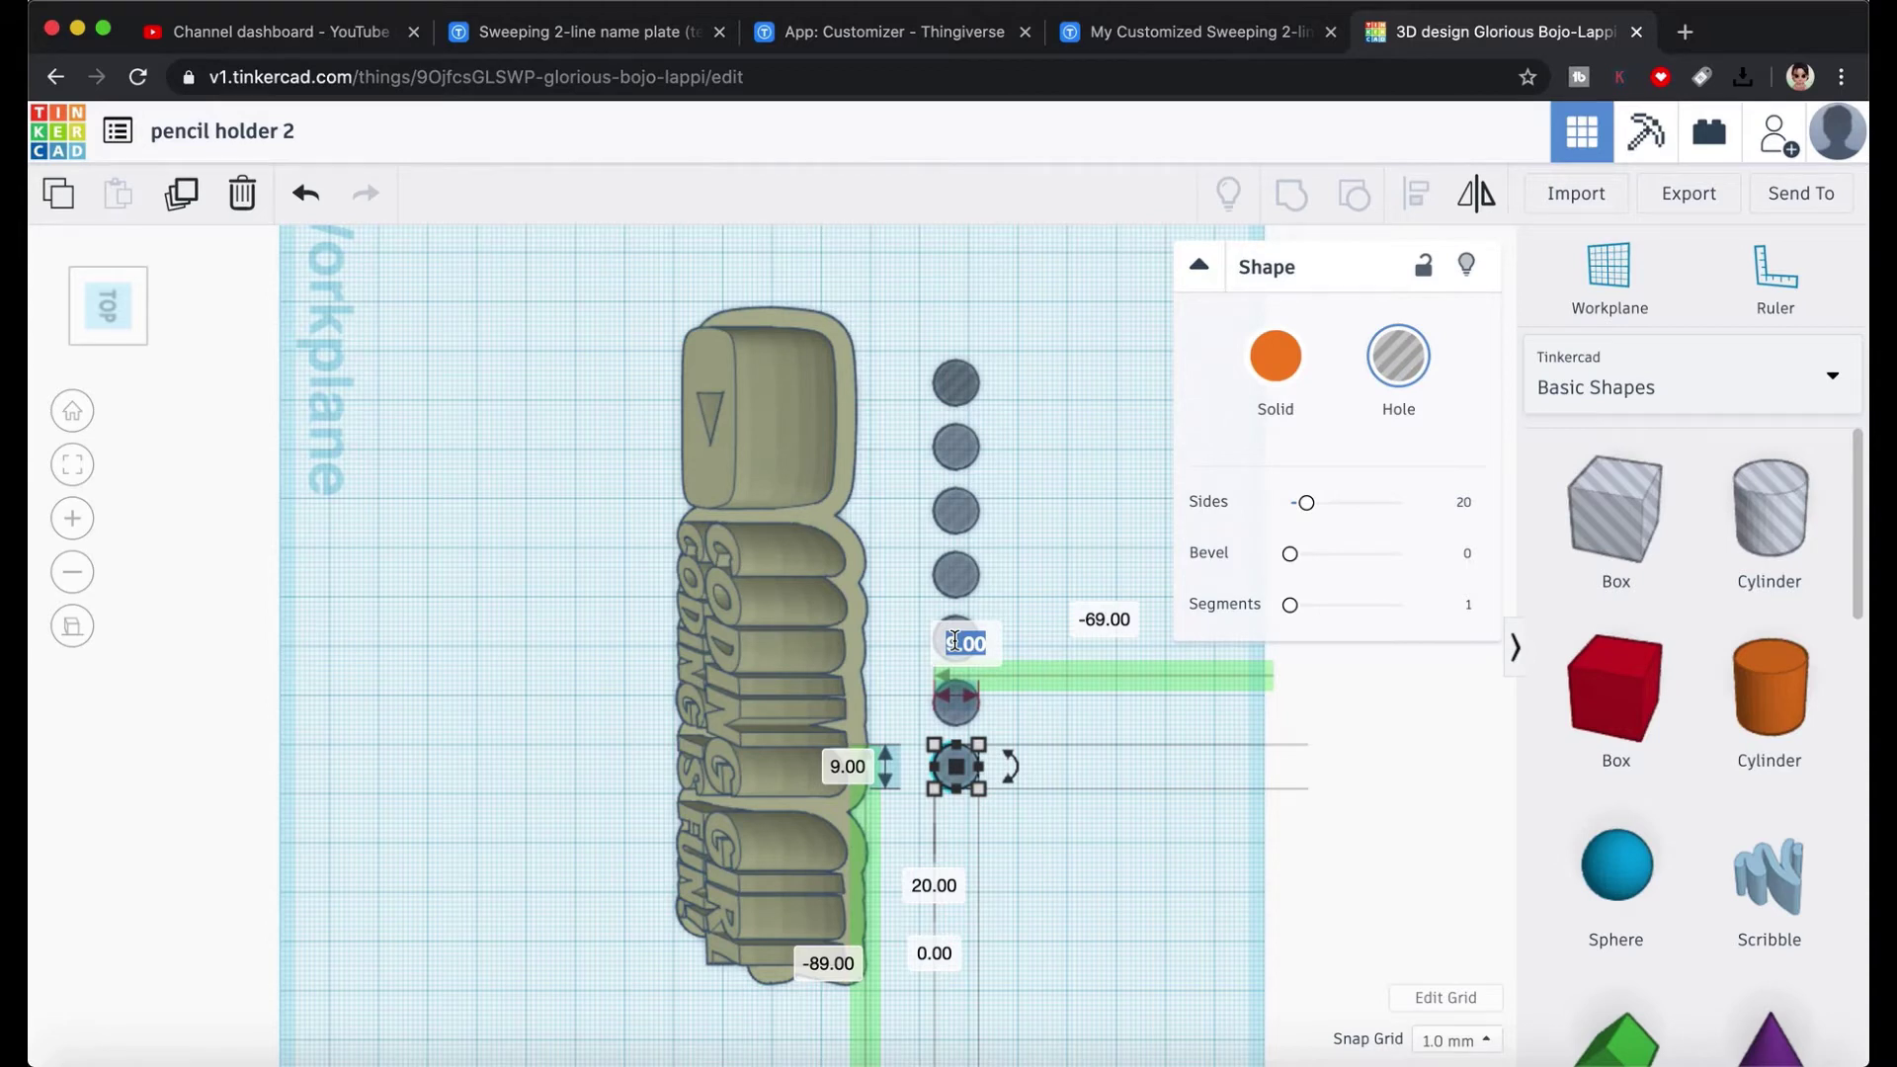
click(856, 771)
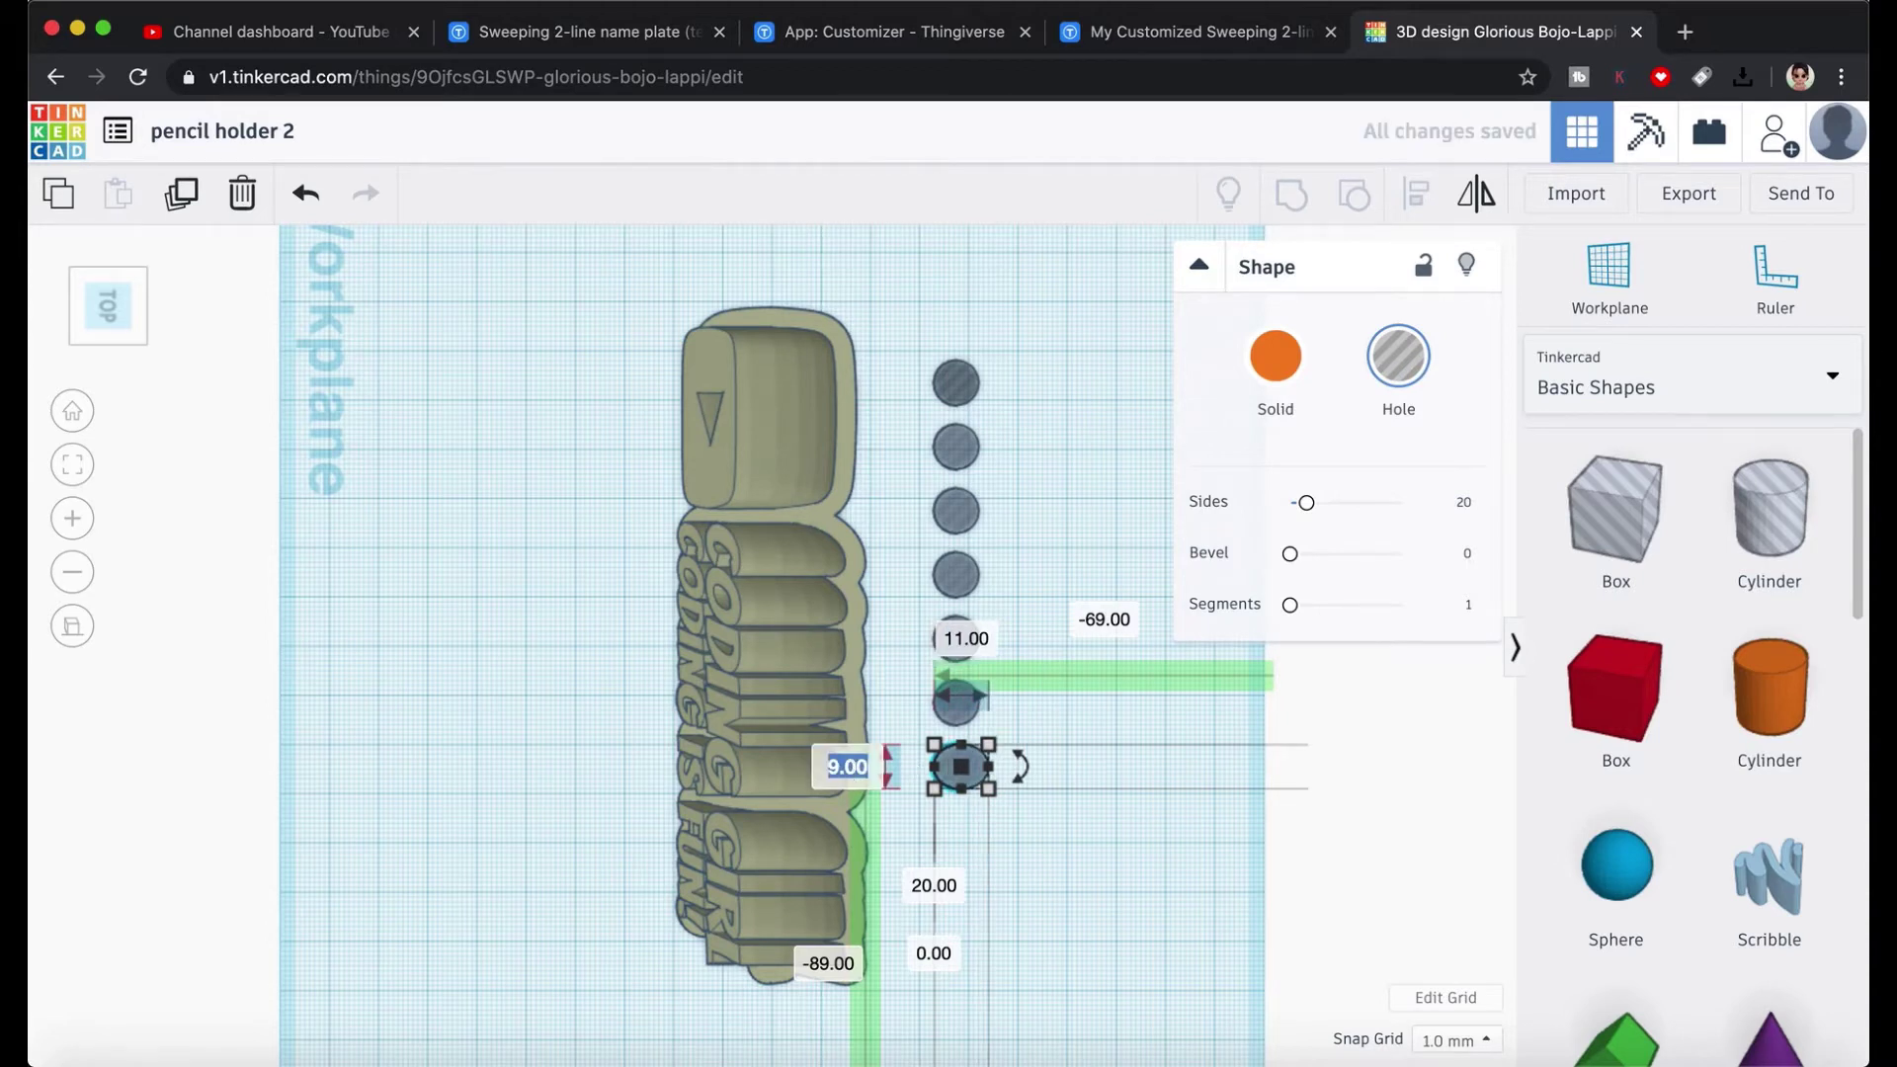
click(1098, 879)
- Duplicate the 11 mm hole cylinder at 16 mm spacing and repeat it to get three 11 mm cylinders in the row
click(975, 790)
key(Escape)
click(188, 196)
key(Up)
key(Up)
key(Up)
key(Up)
click(185, 197)
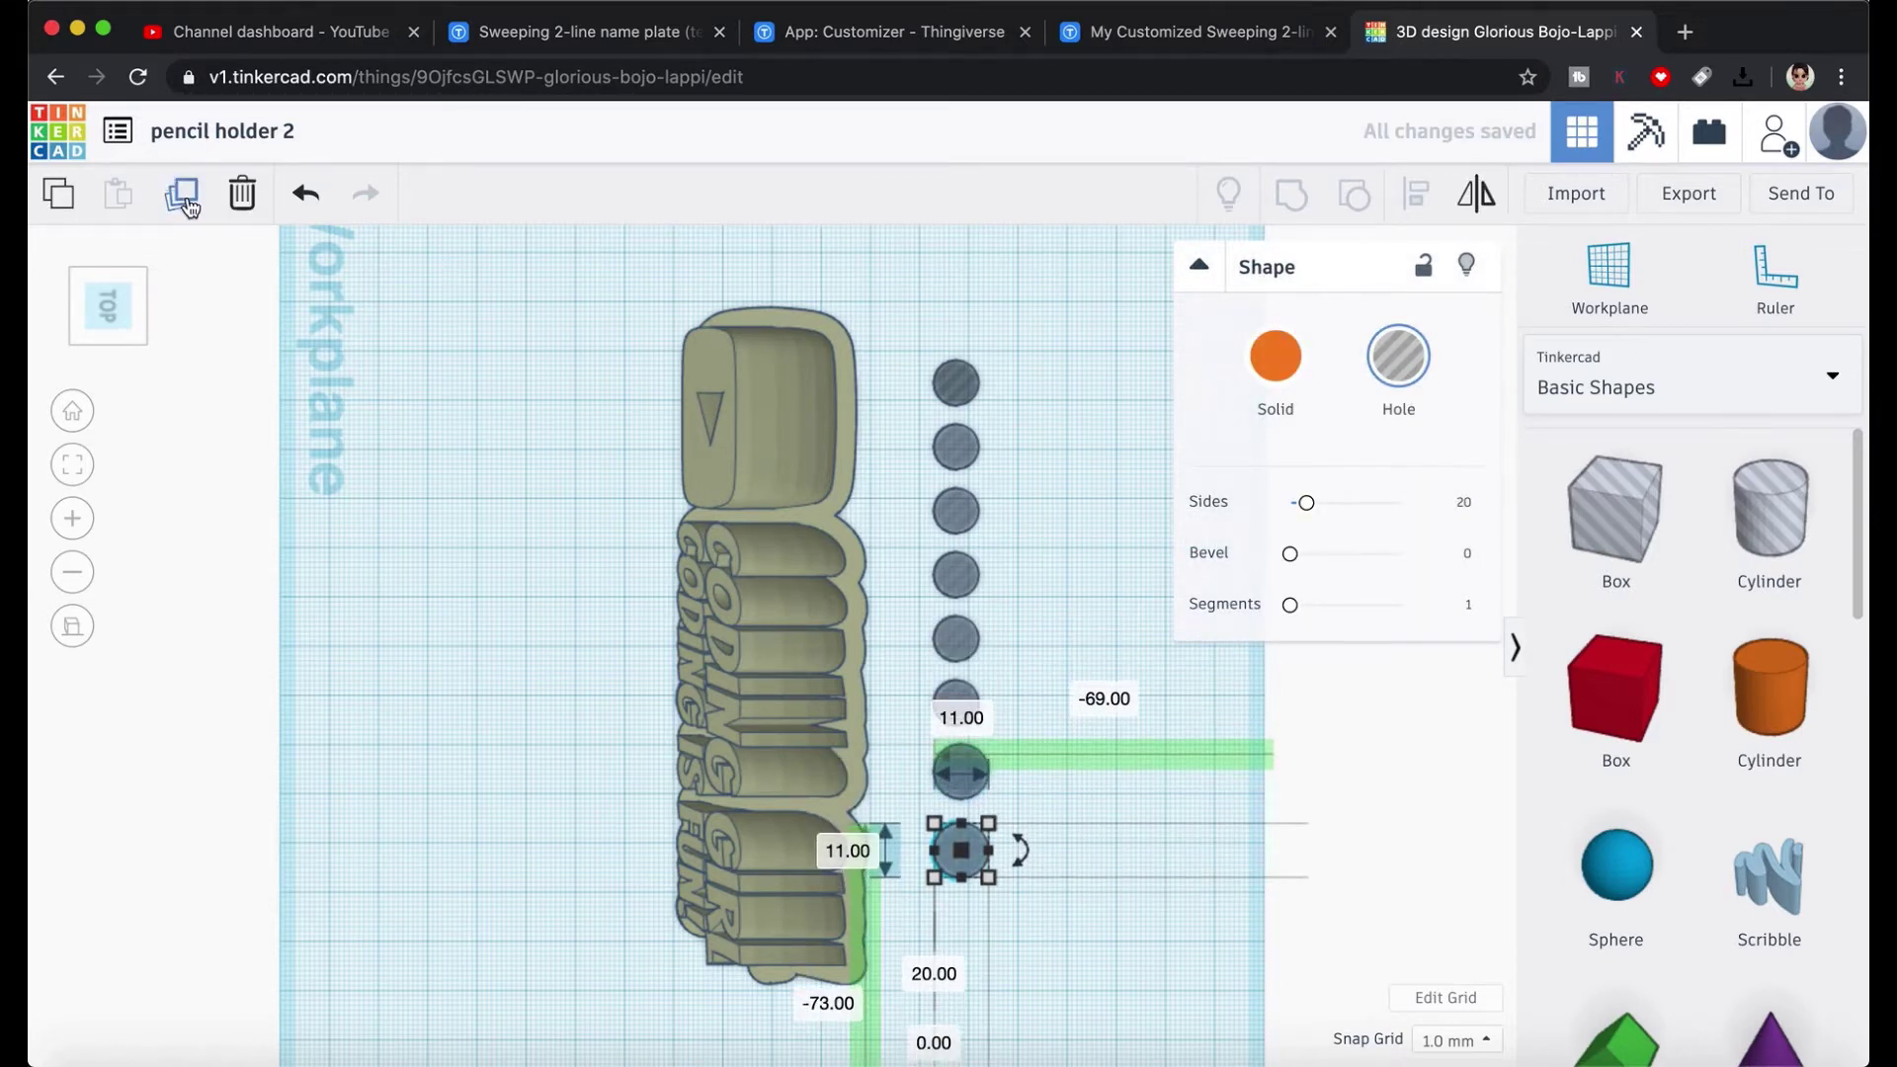
click(1106, 1002)
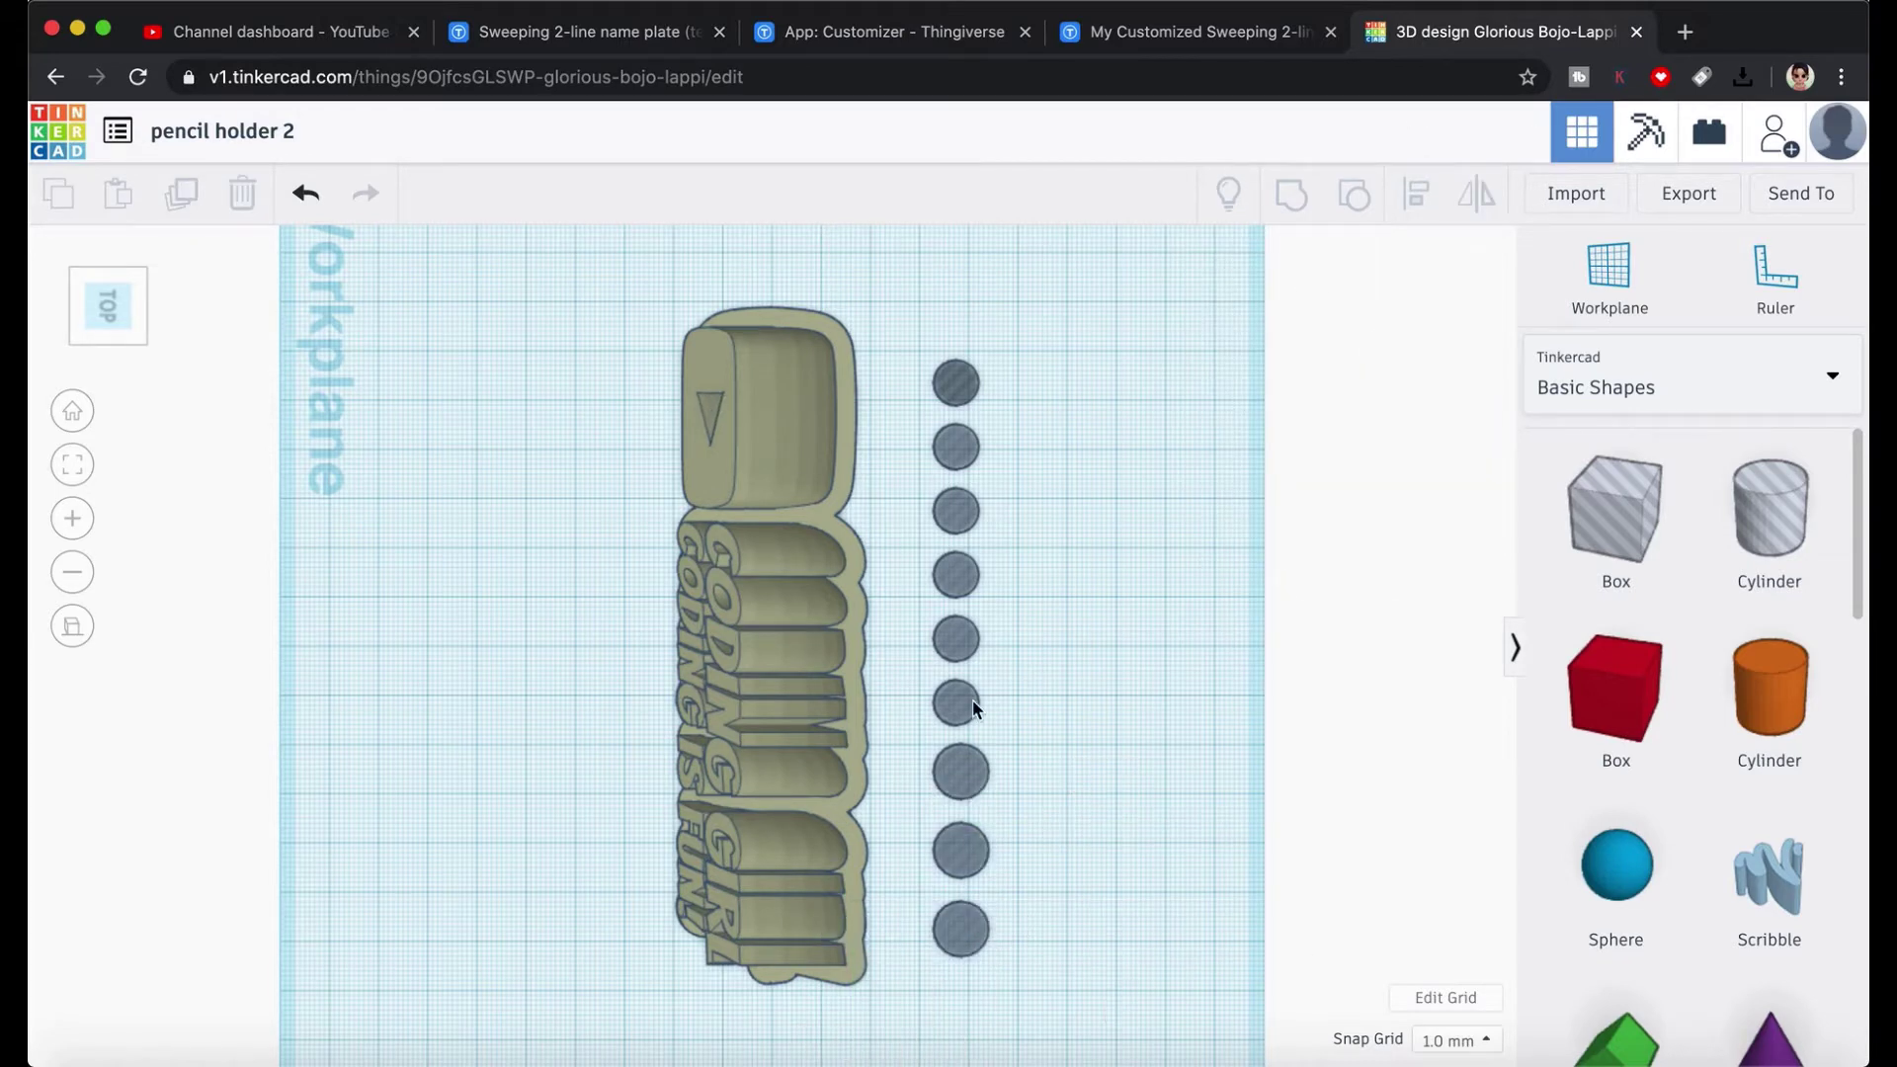
- Delete the third 9 mm cylinder and shift the first two 2 mm along the row to sit behind the play-button block
click(964, 508)
key(Delete)
drag(992, 472, 905, 362)
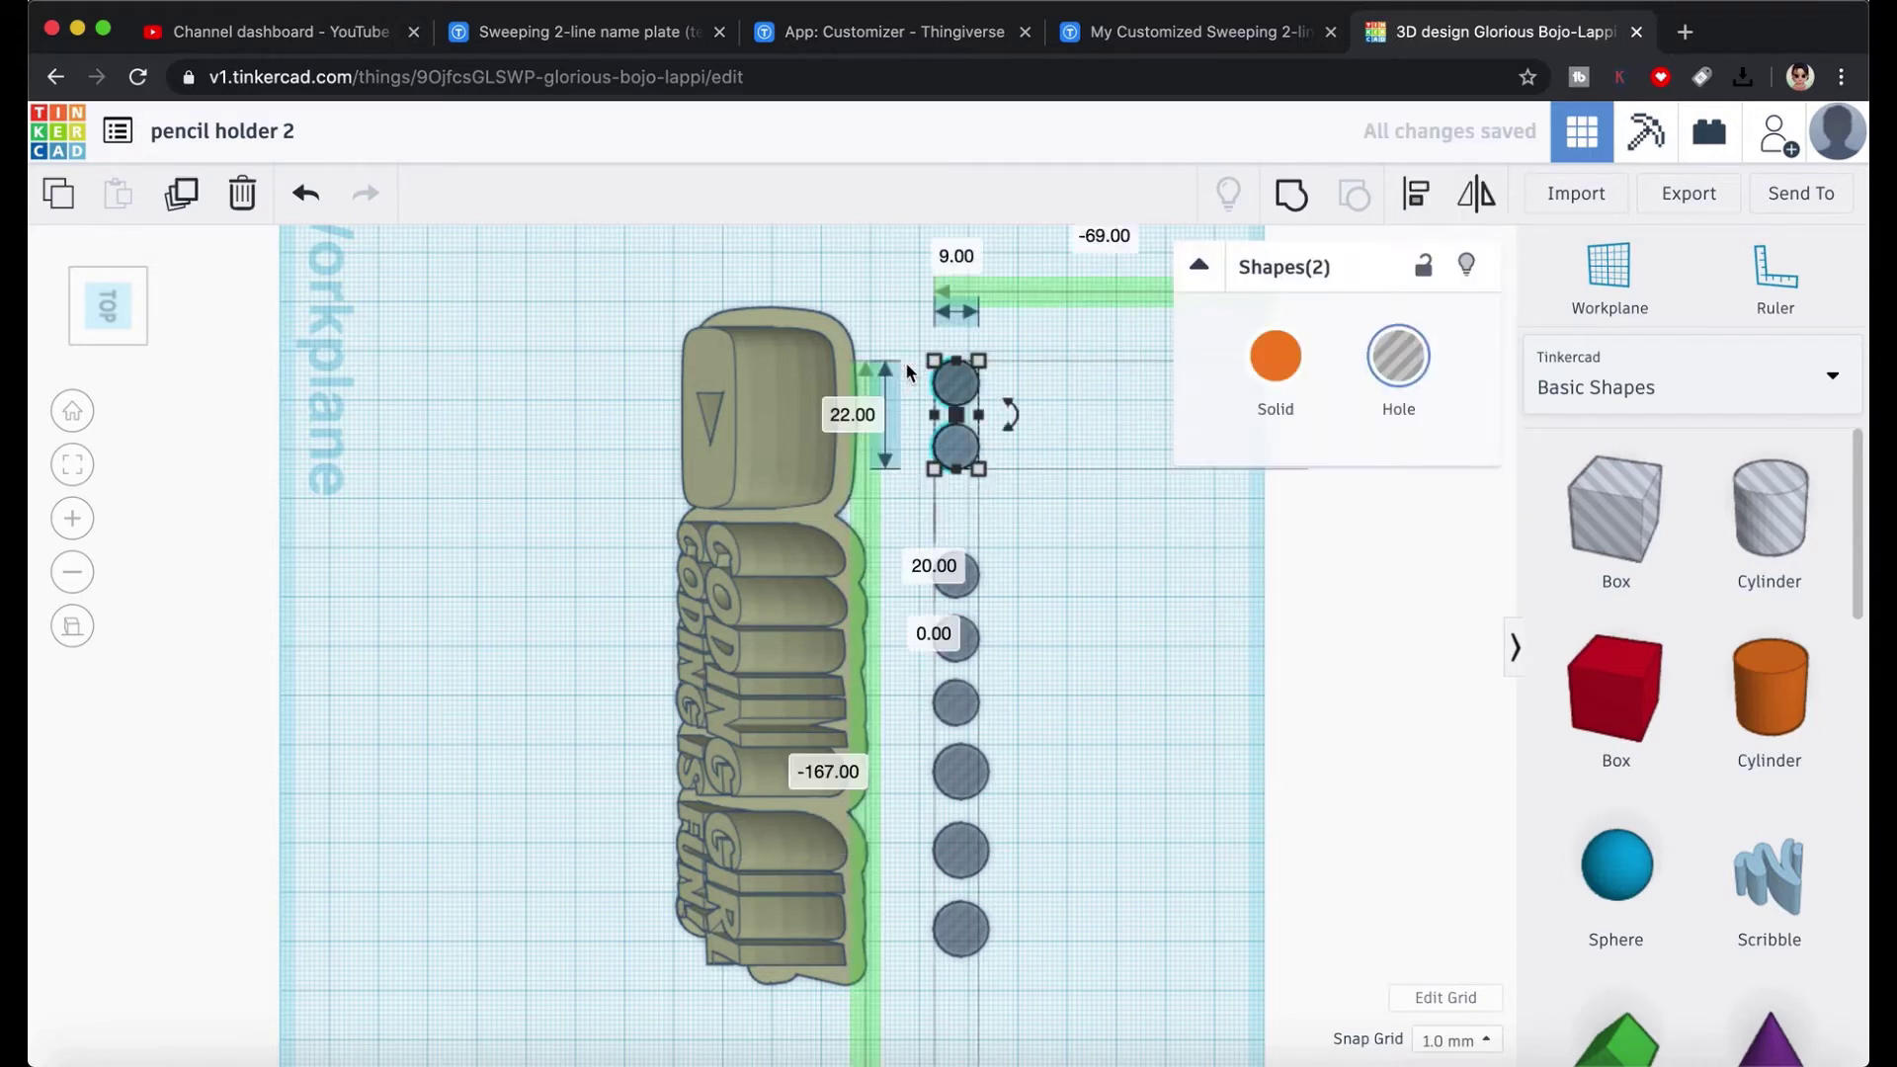
click(1102, 613)
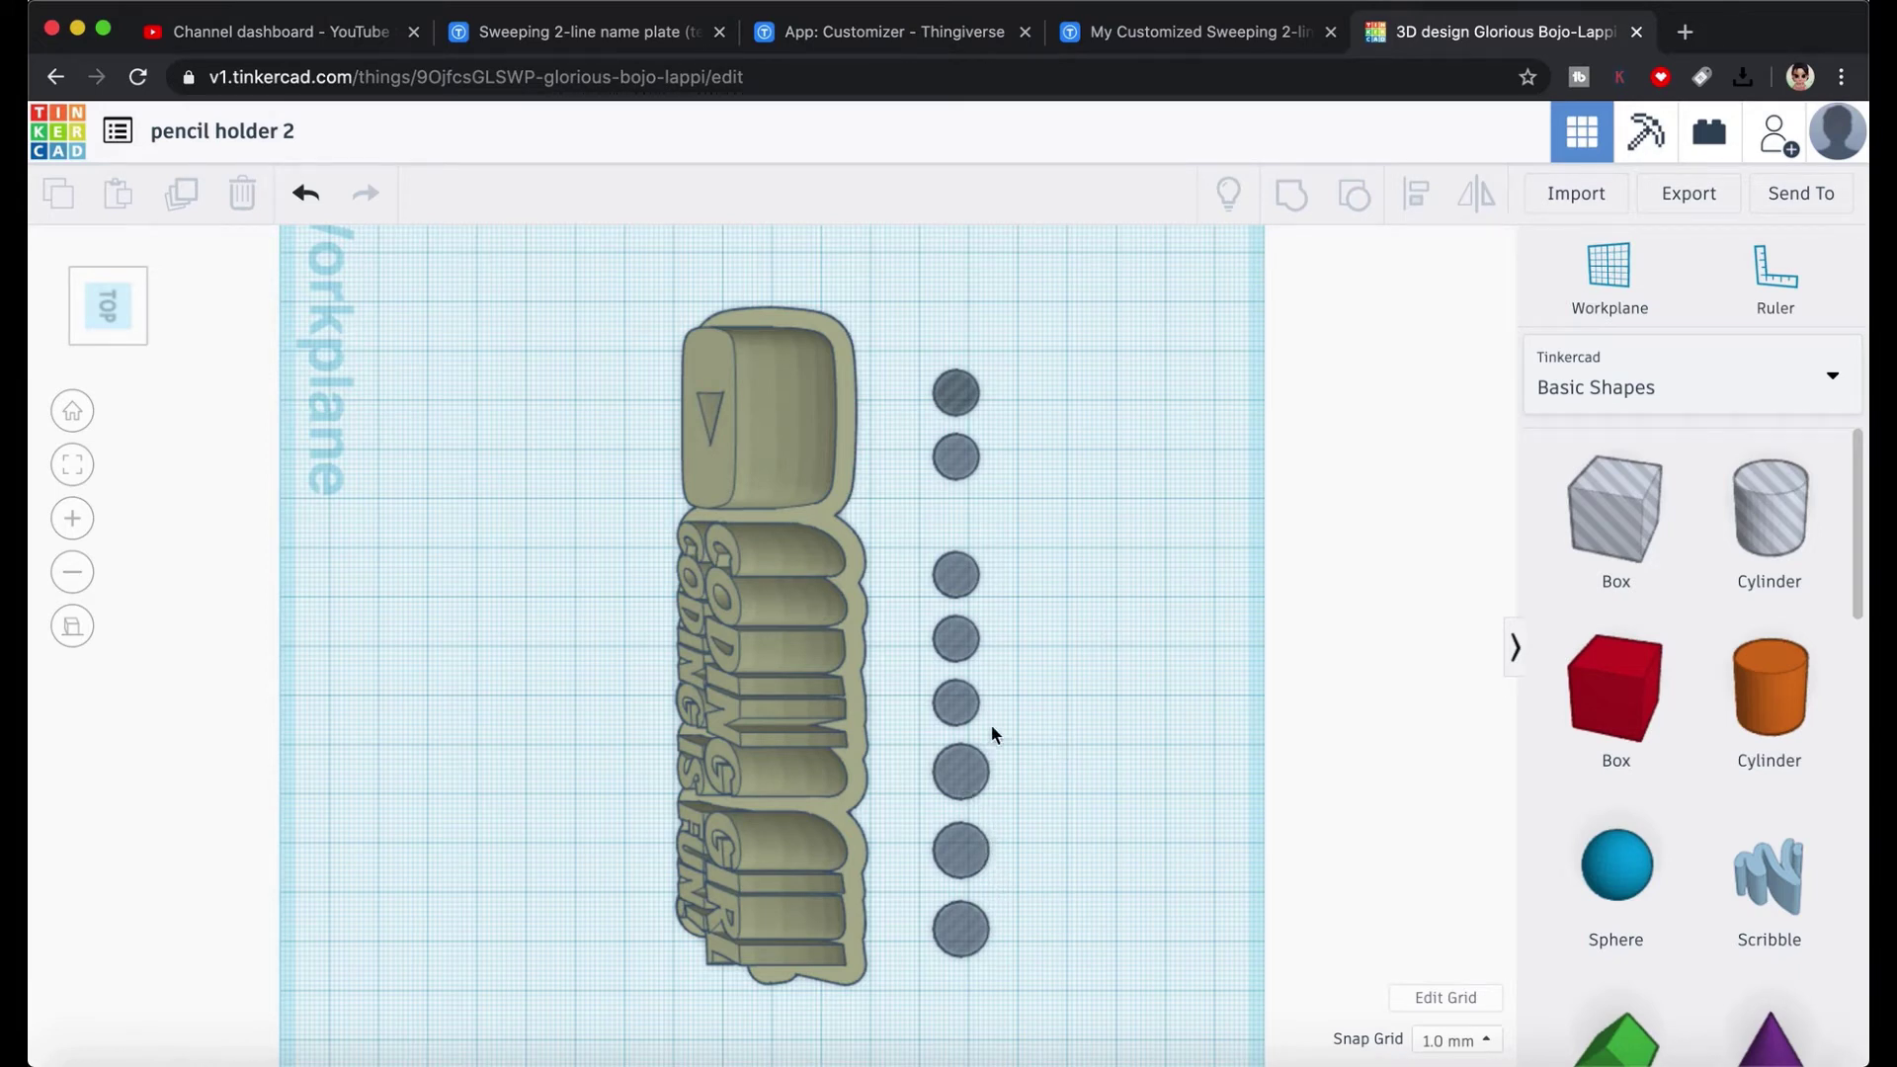
- Swap the remaining cylinder groups so the three 11 mm ones sit behind CODING and the three 9 mm ones behind GIRL
drag(989, 721, 1116, 791)
drag(923, 733, 984, 964)
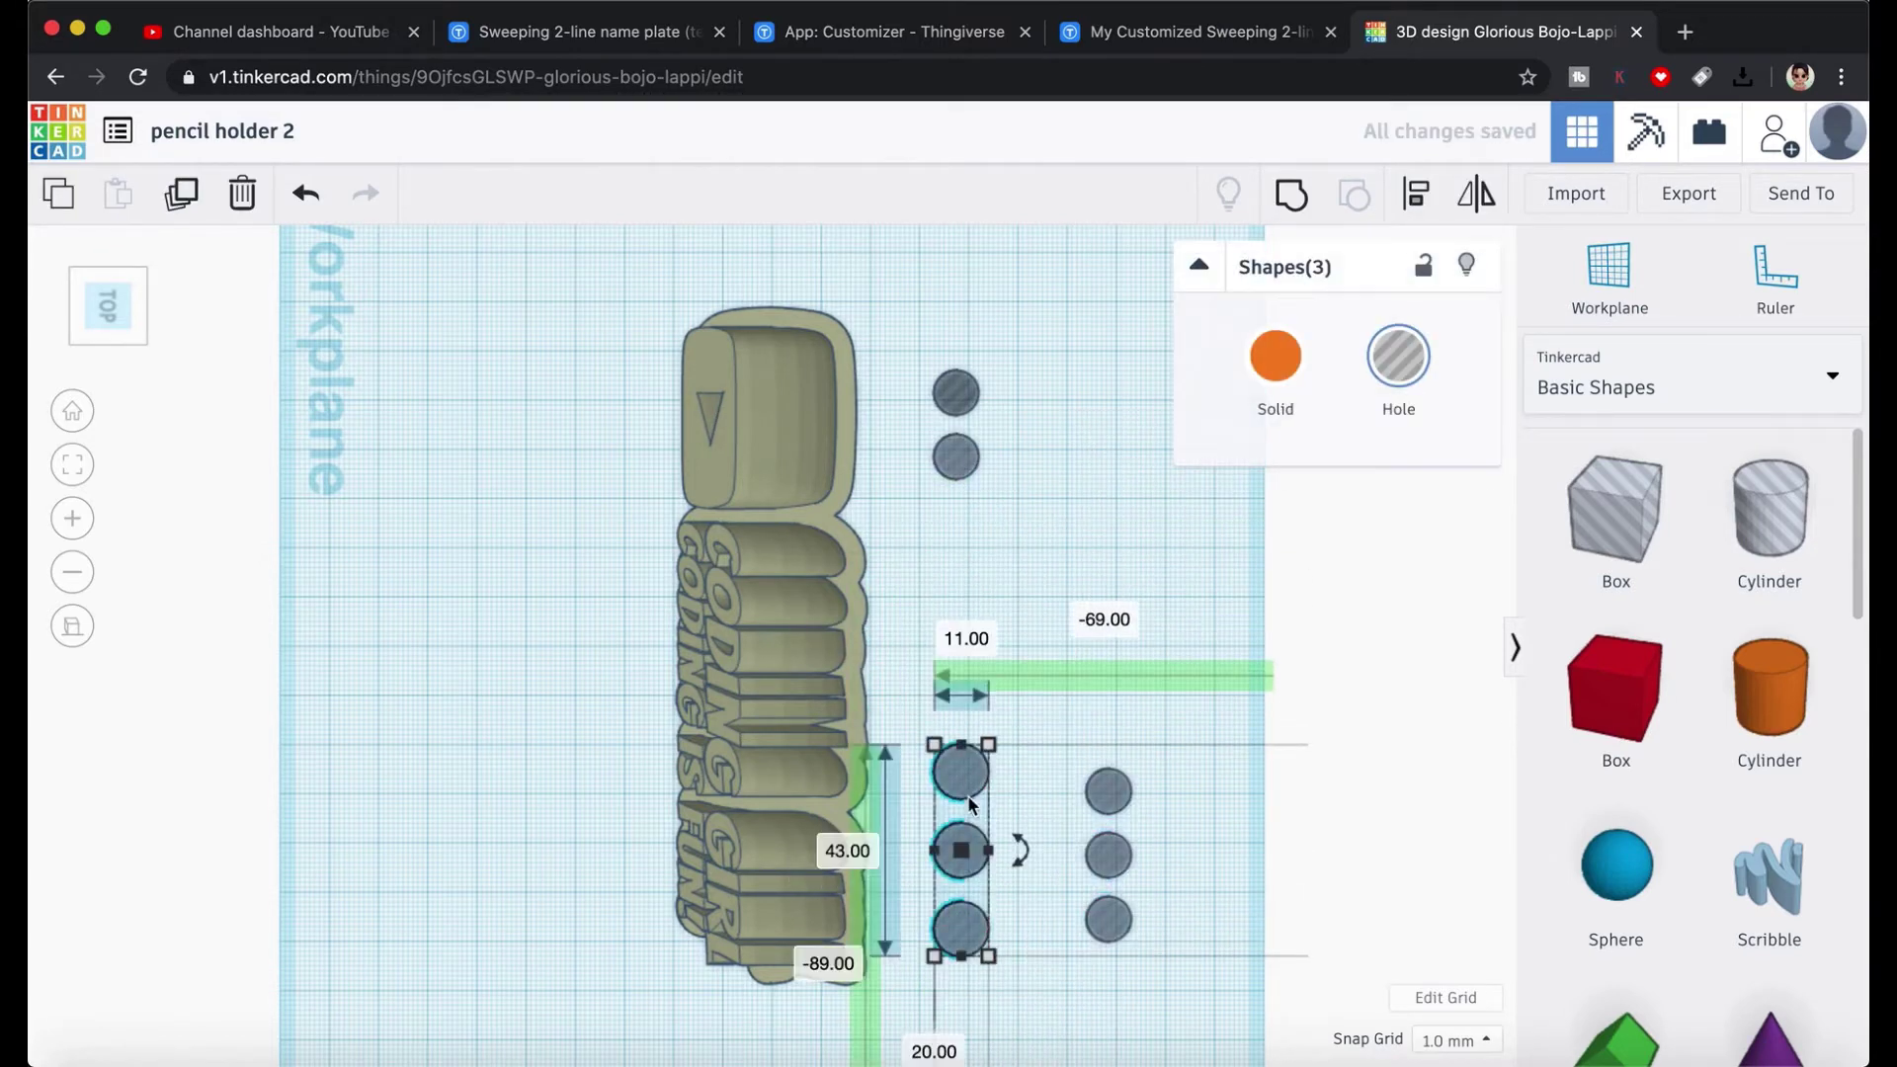
drag(961, 770, 950, 574)
drag(1159, 965, 1071, 738)
drag(1114, 798, 952, 875)
- Delete the last 9 mm cylinder in the row and nudge the other two into place behind GIRL
click(952, 986)
key(Delete)
drag(988, 952, 927, 833)
key(Down)
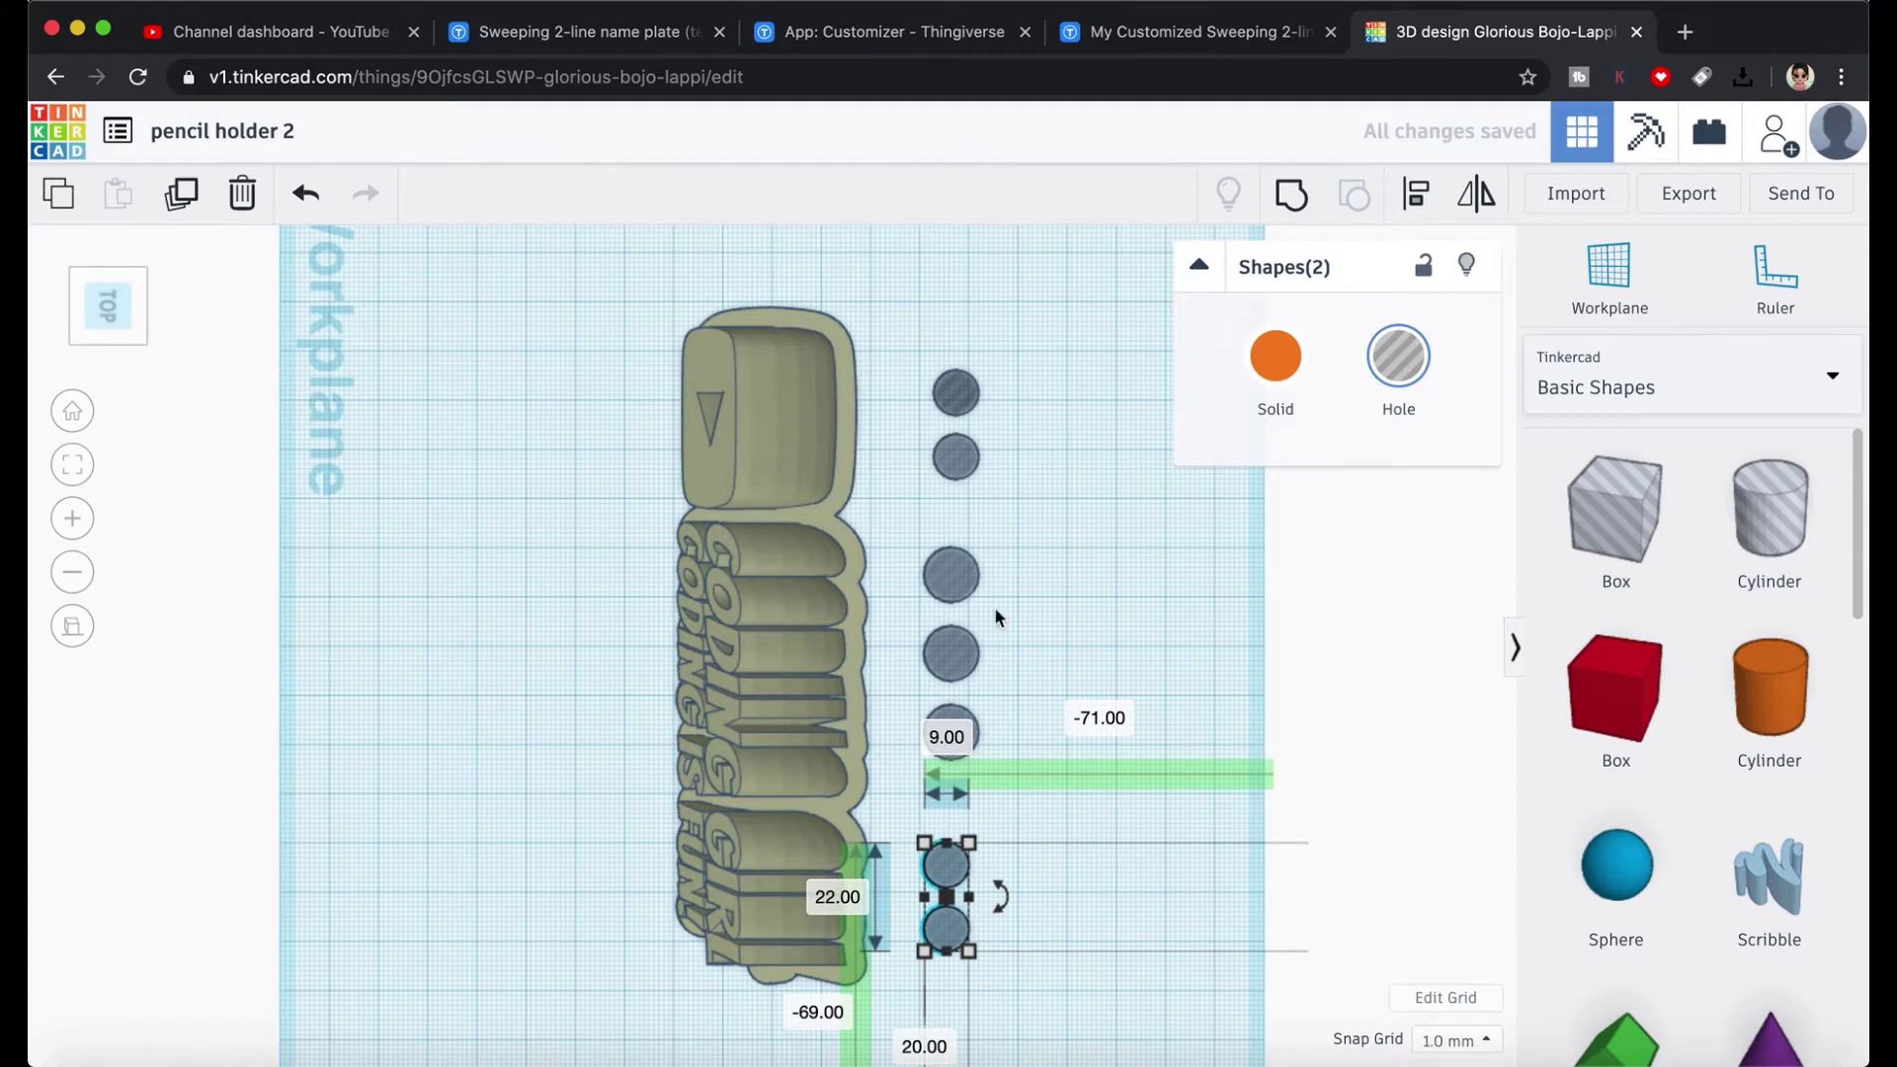
- Shift the three 11 mm cylinders behind CODING 2 mm along the row towards GIRL
click(1045, 613)
drag(922, 543, 991, 763)
key(Down)
key(Down)
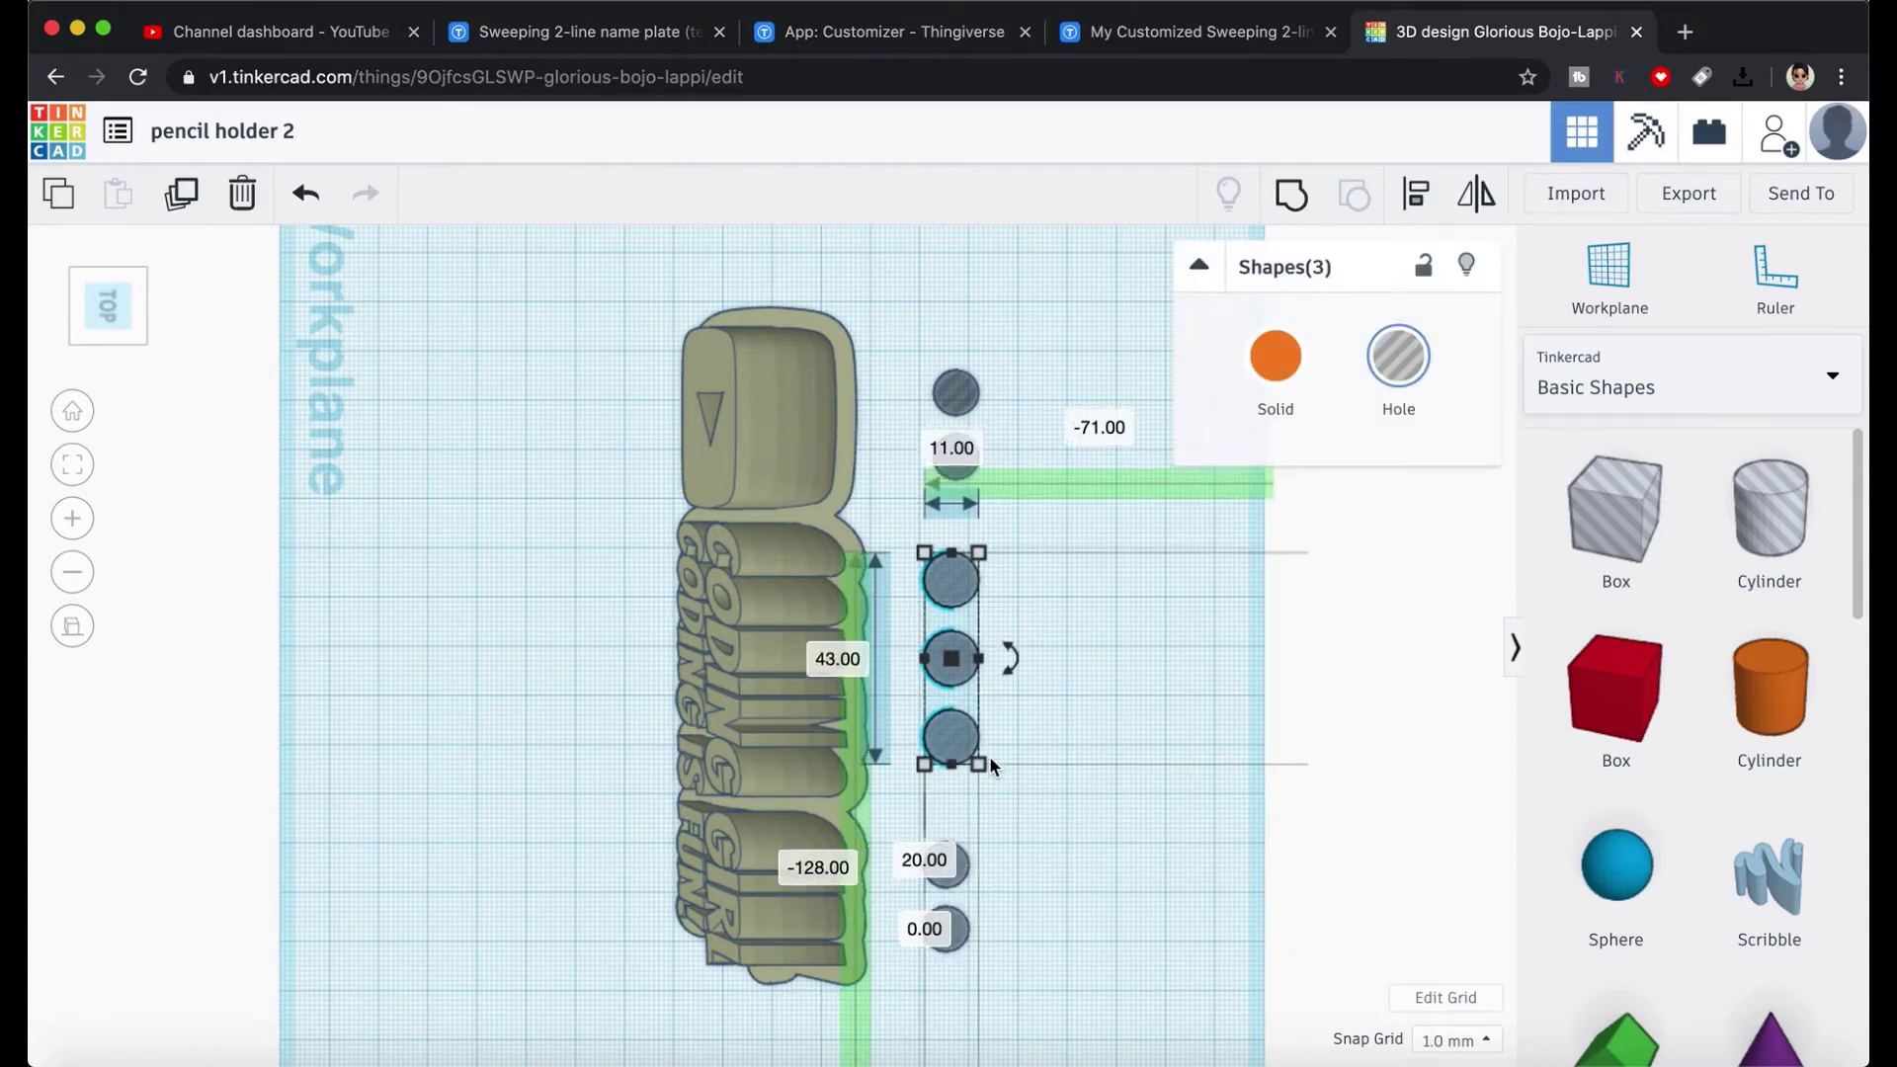
- Spread the two cylinders behind the play-button block to span 26 mm and shift the pair 1 mm towards CODING
click(1051, 370)
click(951, 387)
key(Up)
key(Up)
key(Up)
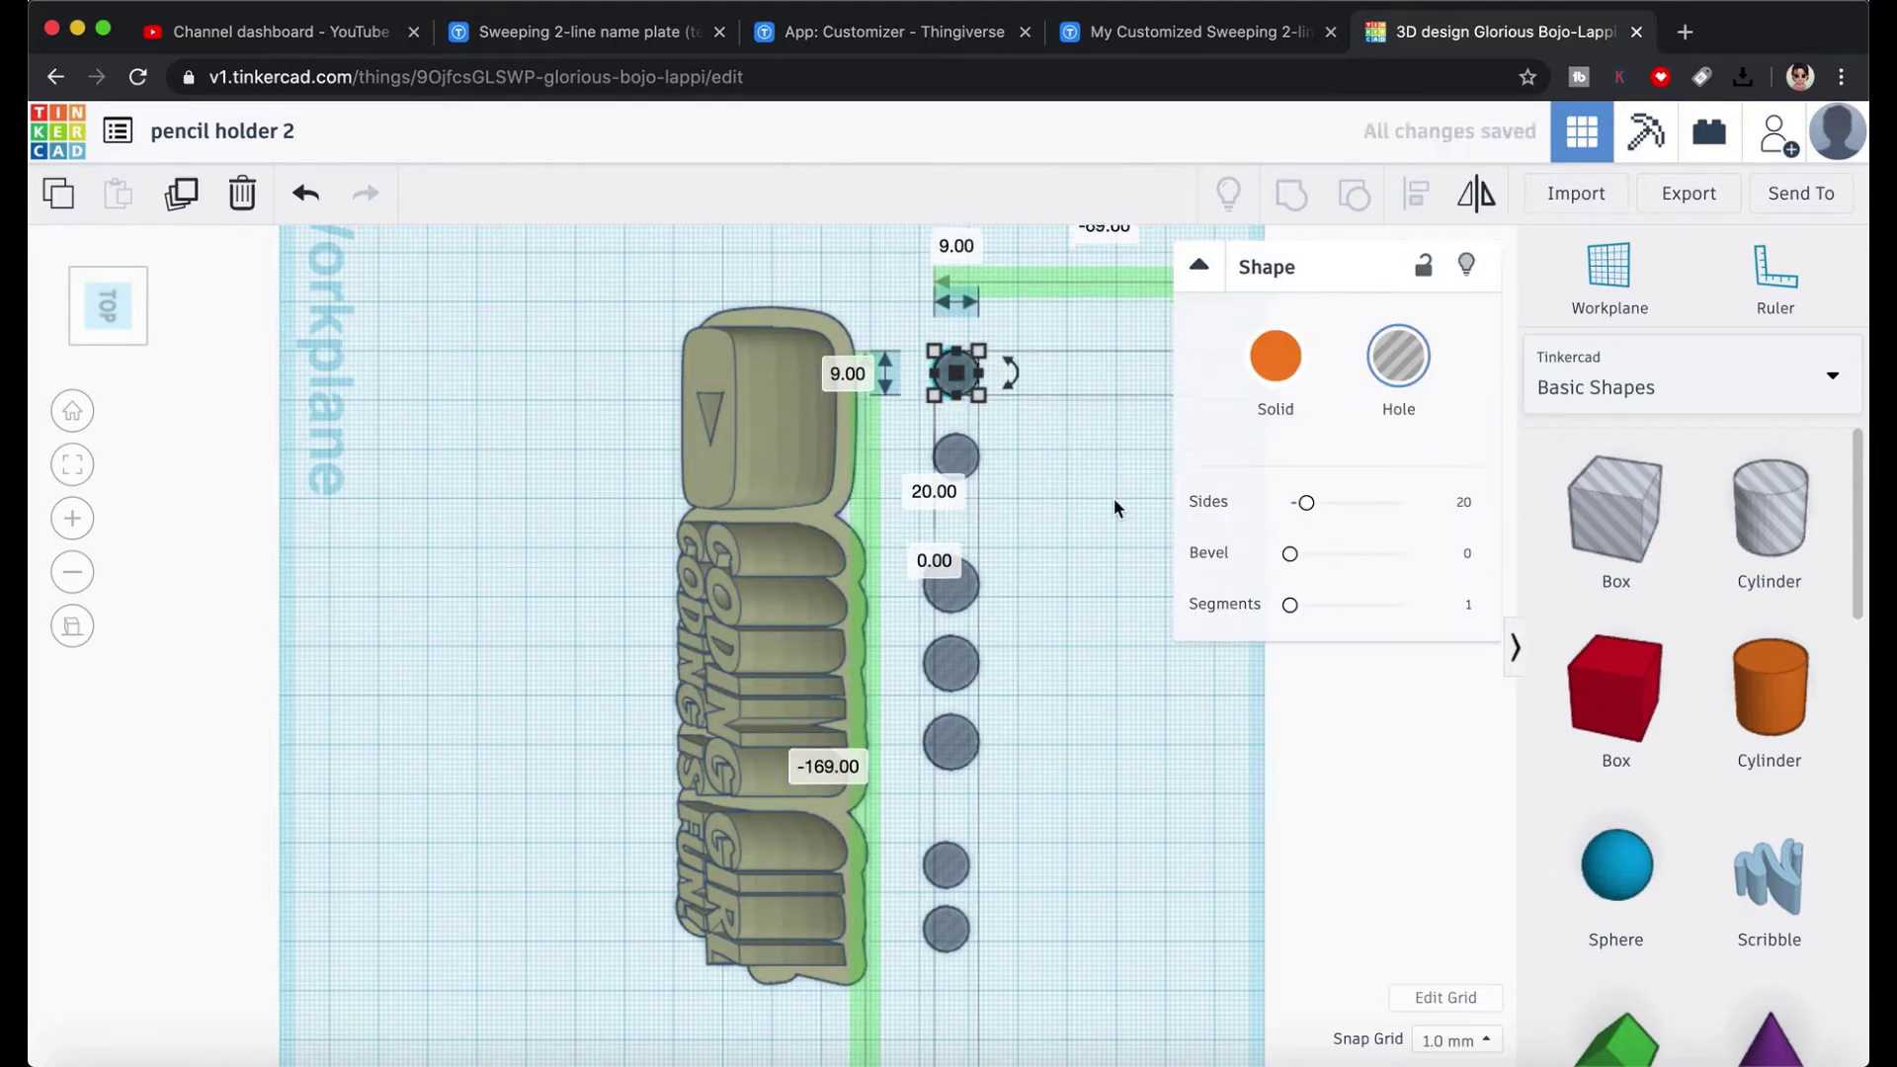
click(1067, 498)
drag(1067, 499, 930, 341)
key(Down)
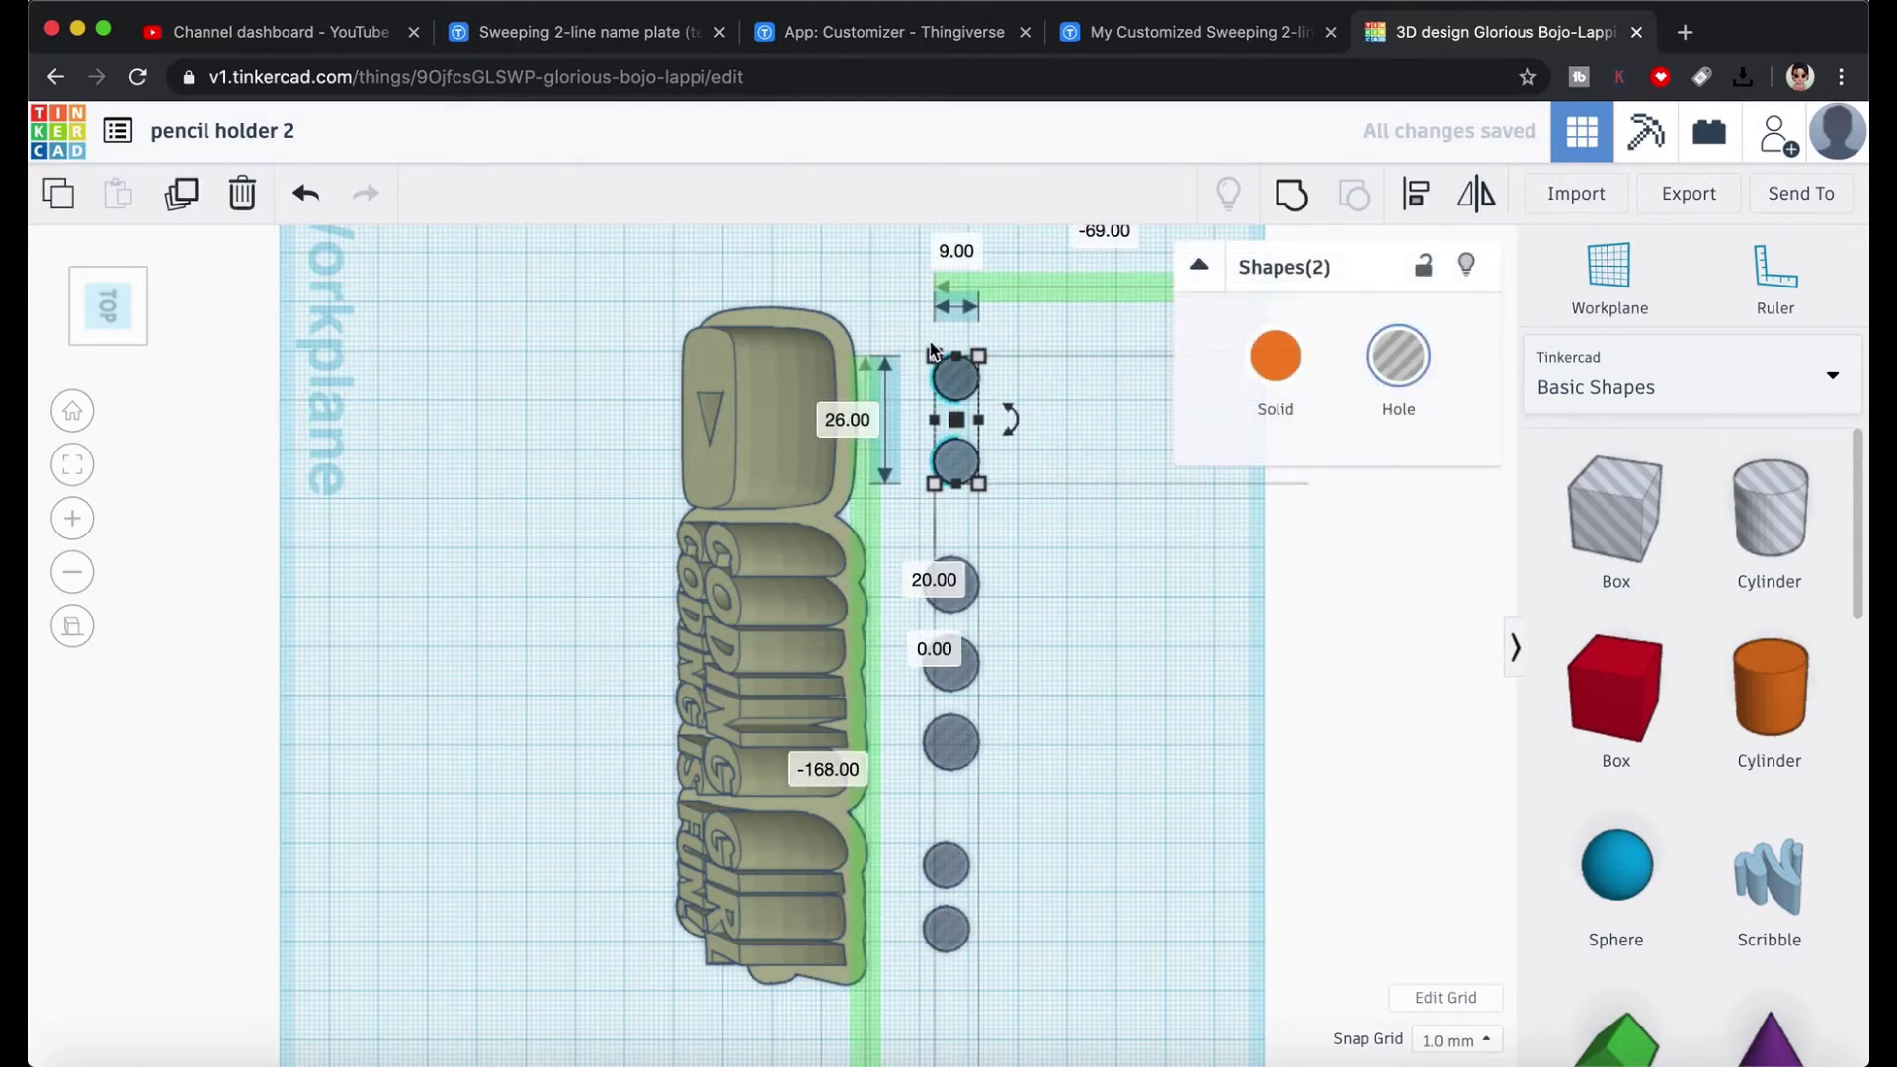
- Select all seven hole cylinders and align them to a common centre line along the row
drag(1008, 976, 916, 322)
click(1417, 194)
click(951, 983)
click(1104, 998)
- Set the height of all seven hole cylinders to 40 mm
key(ctrl+a)
click(866, 687)
text(40)
key(Return)
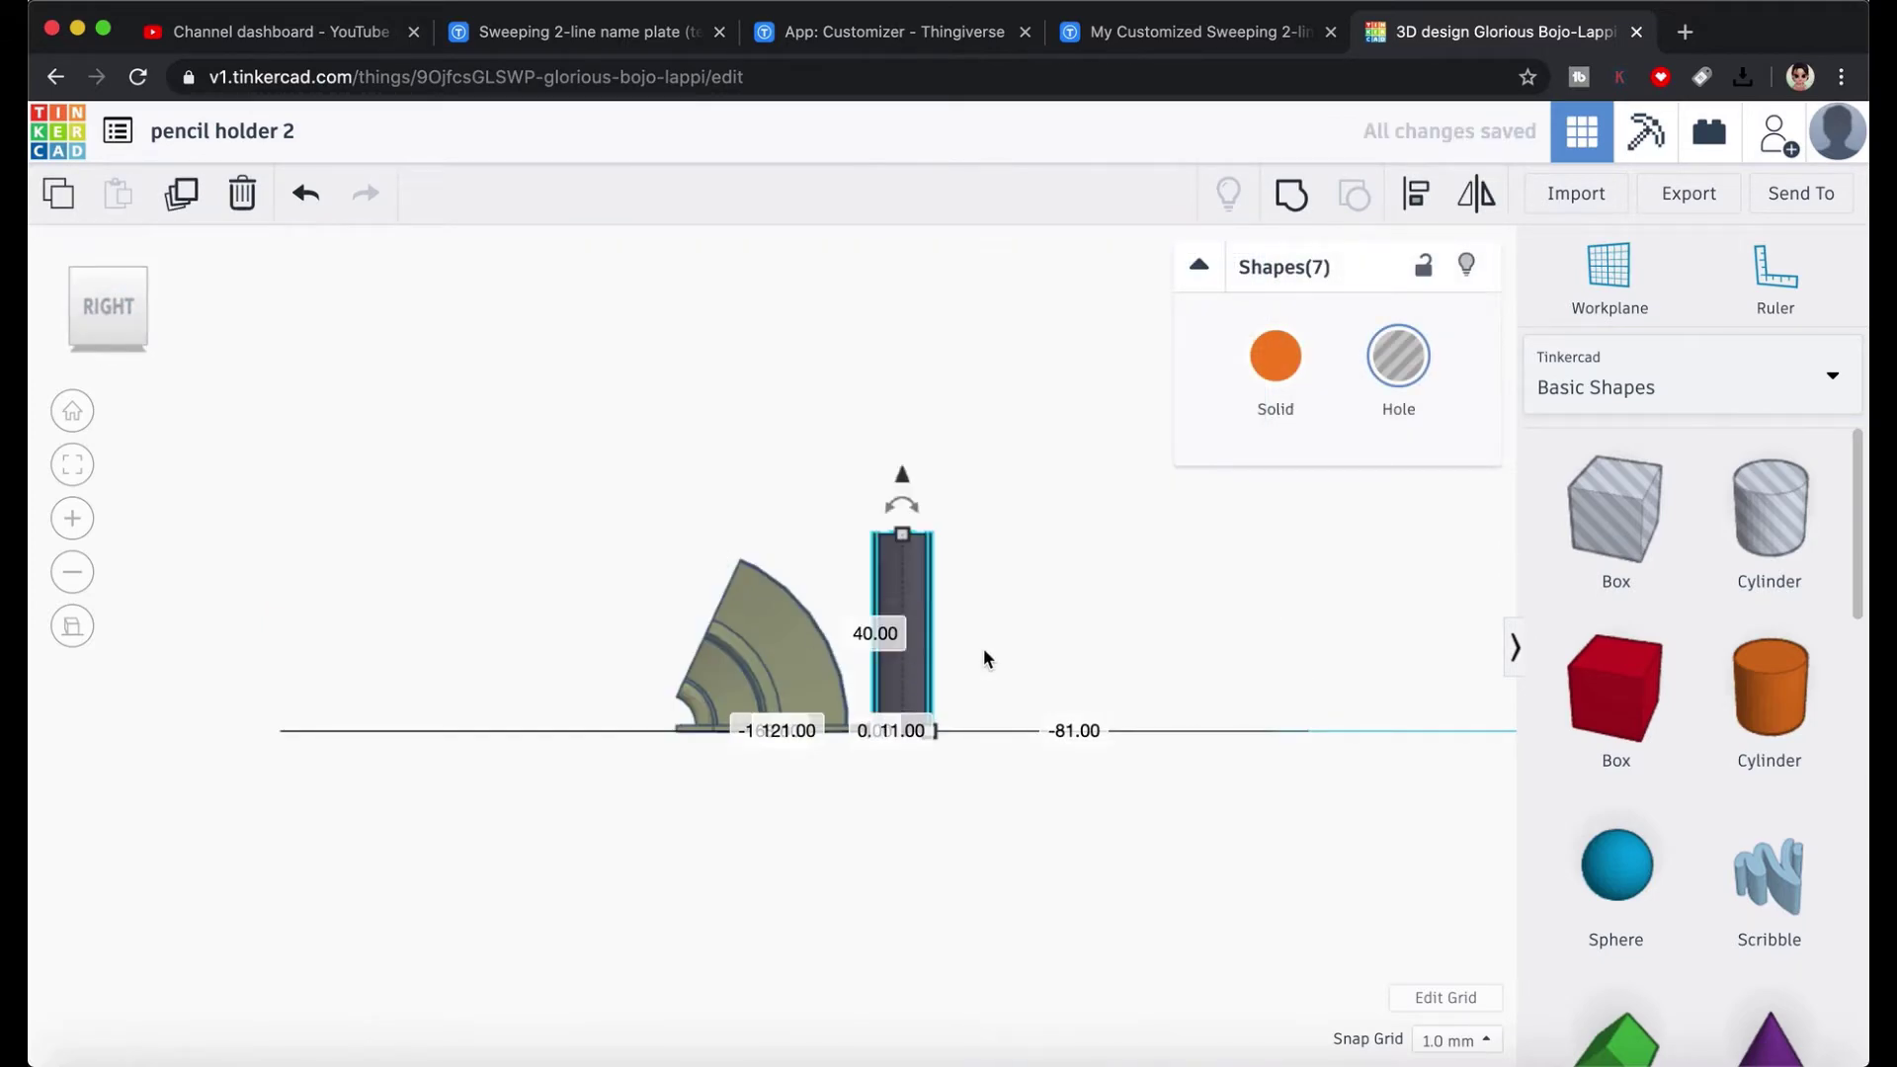
- Tilt the seven hole cylinders 10° backward and move them 29 mm into the name plate's body
drag(122, 312, 108, 359)
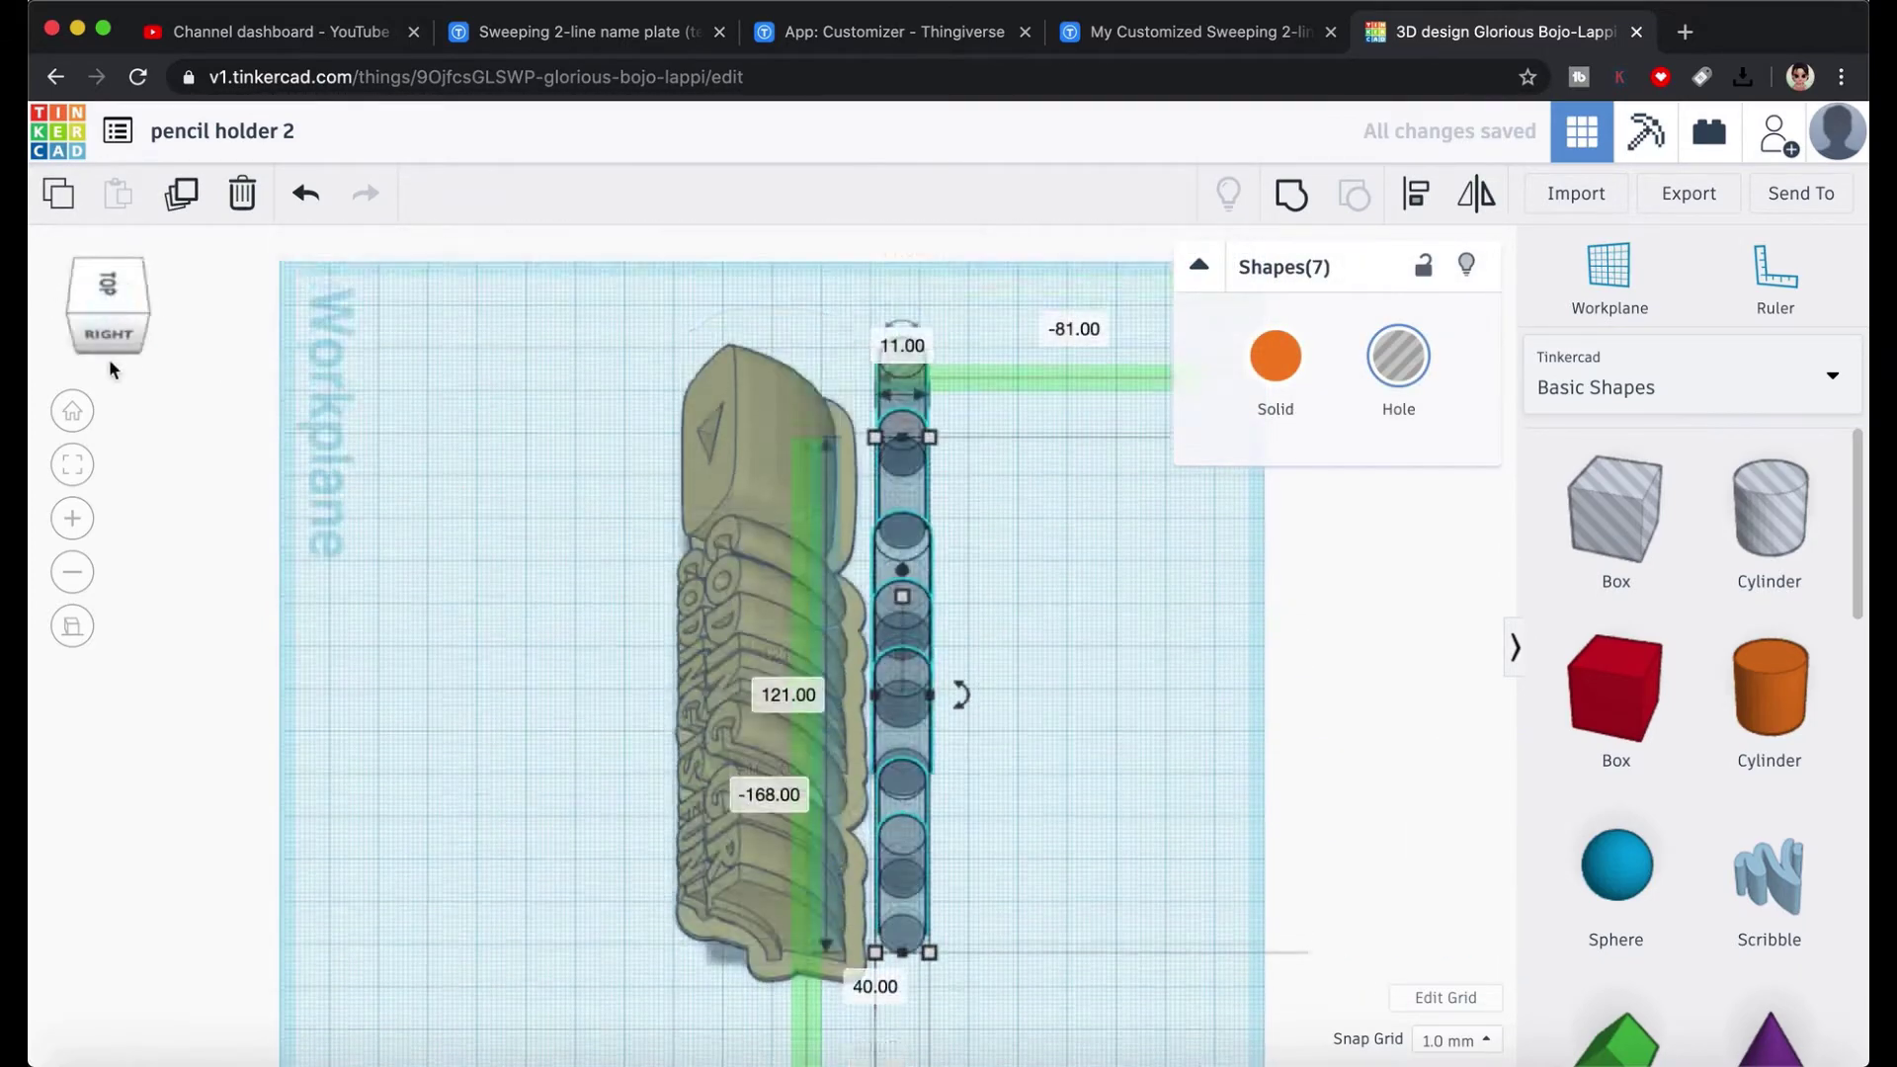
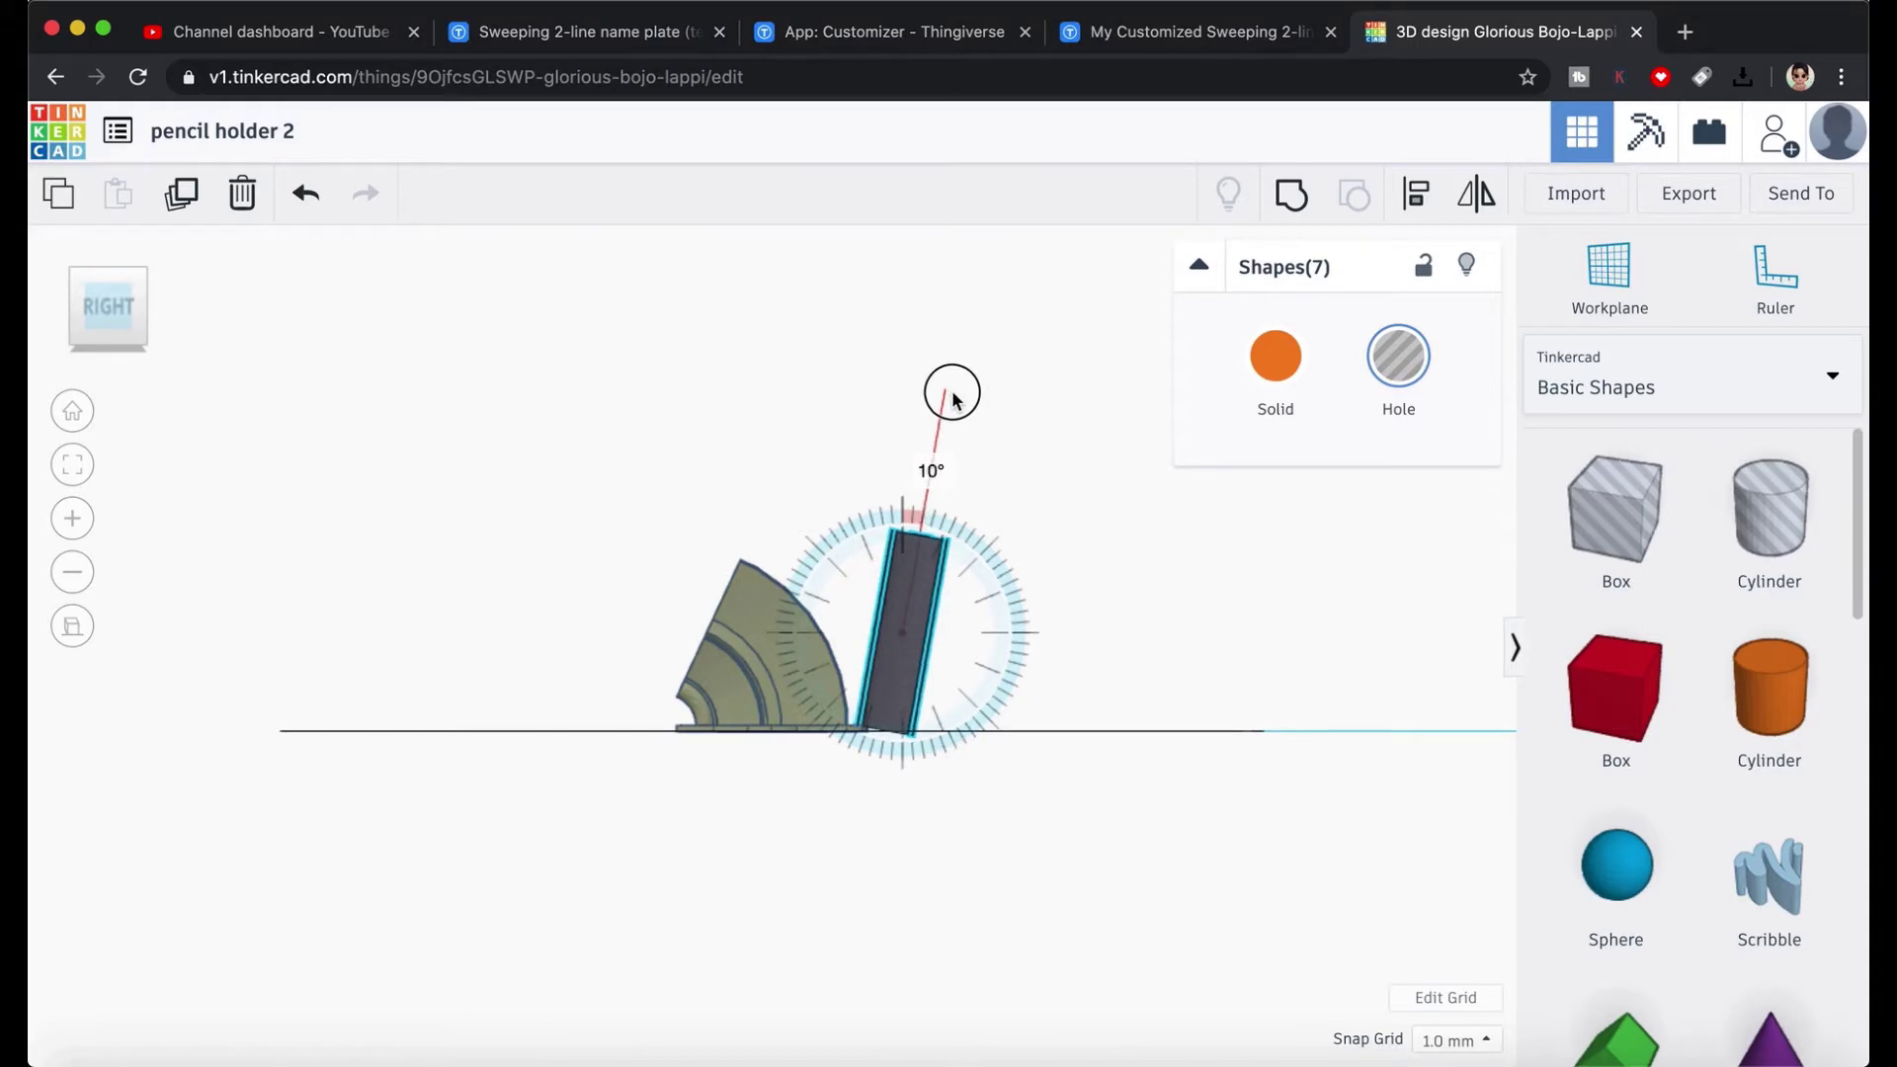
click(107, 255)
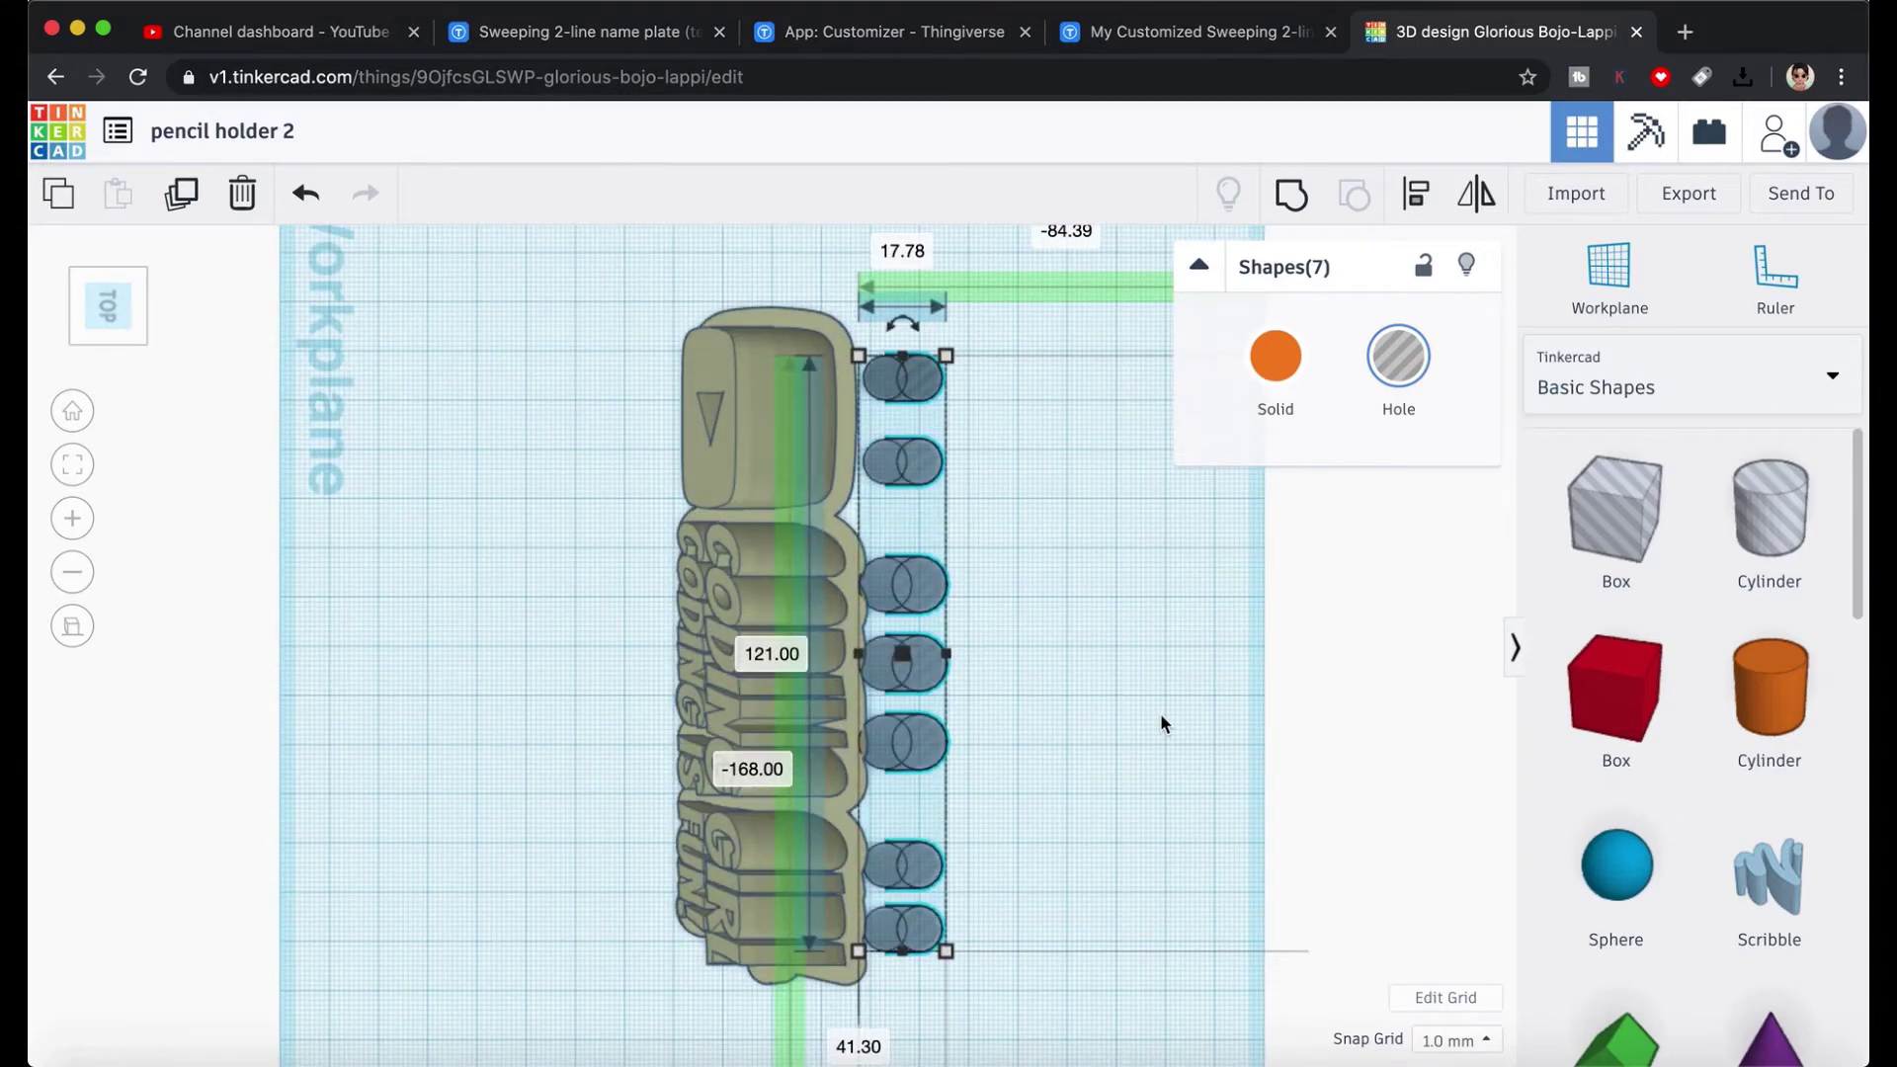
key(shift+Left)
key(shift+Left)
key(shift+Left)
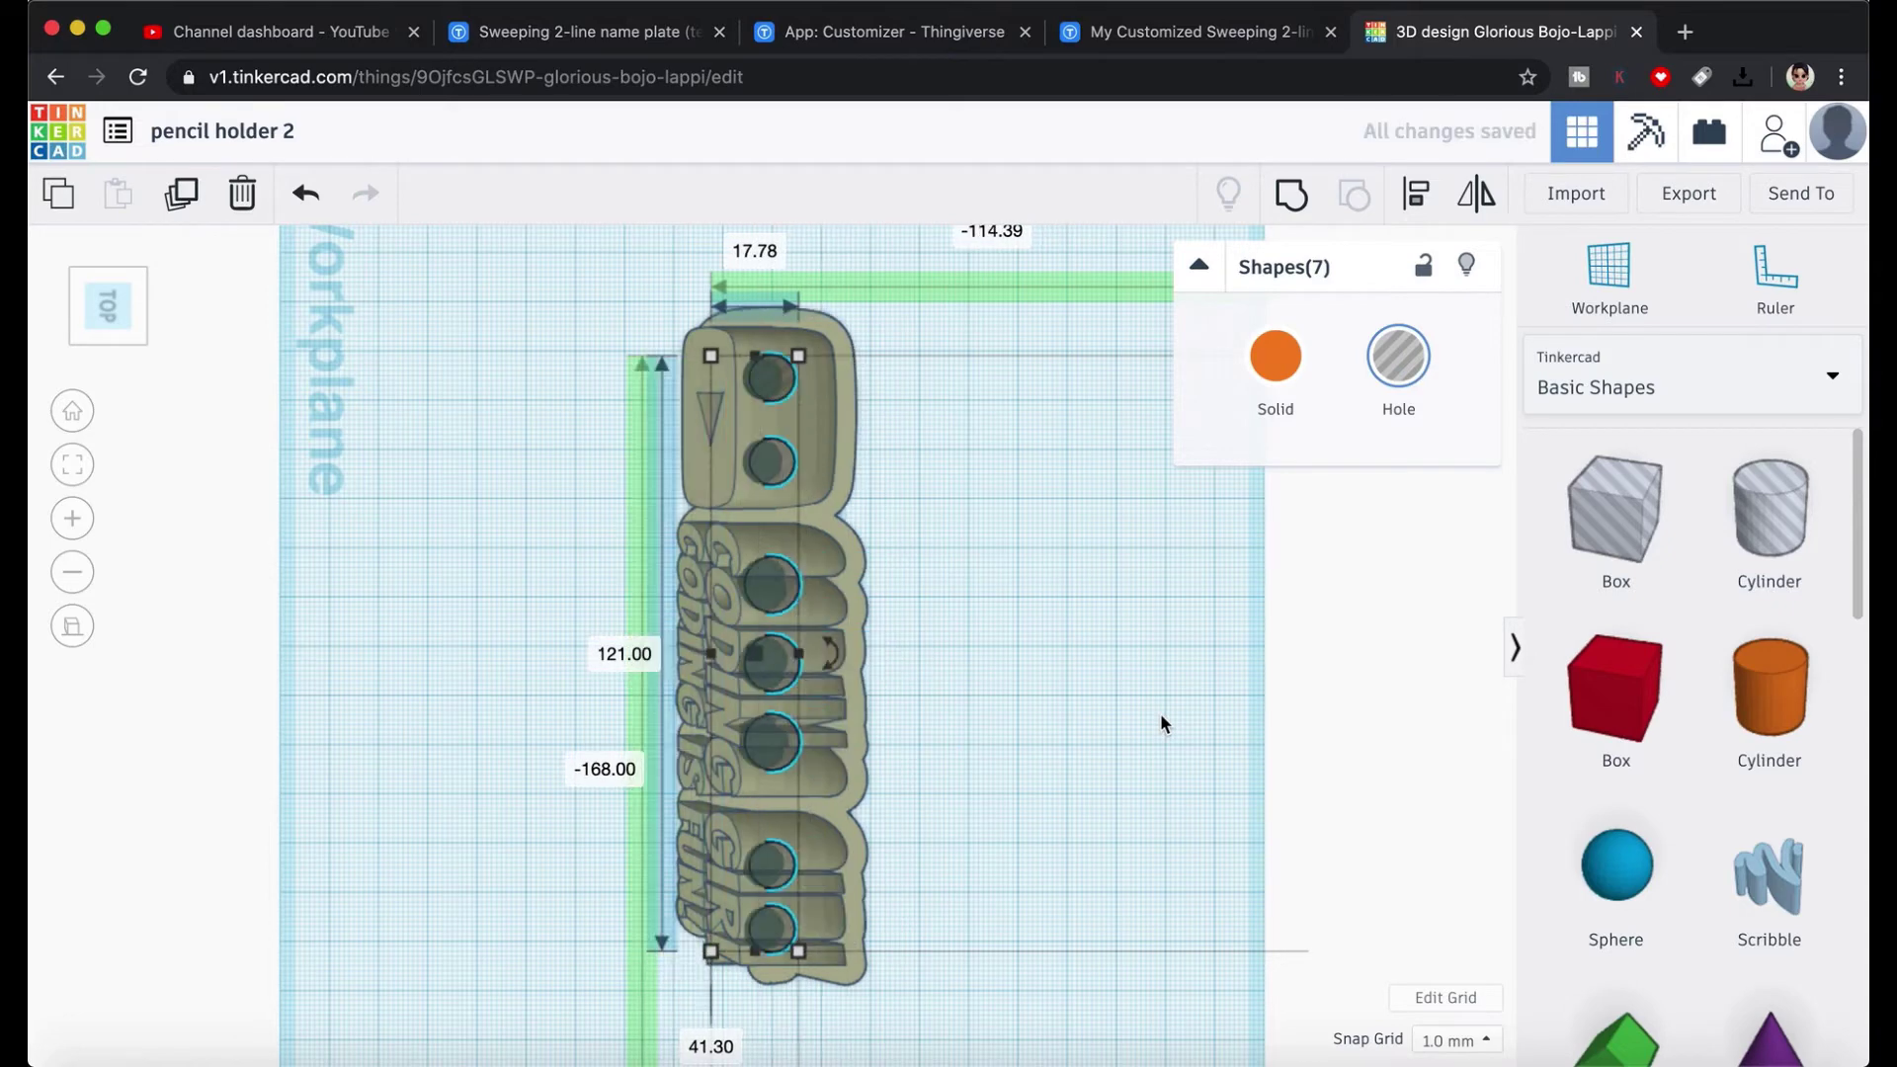
key(Right)
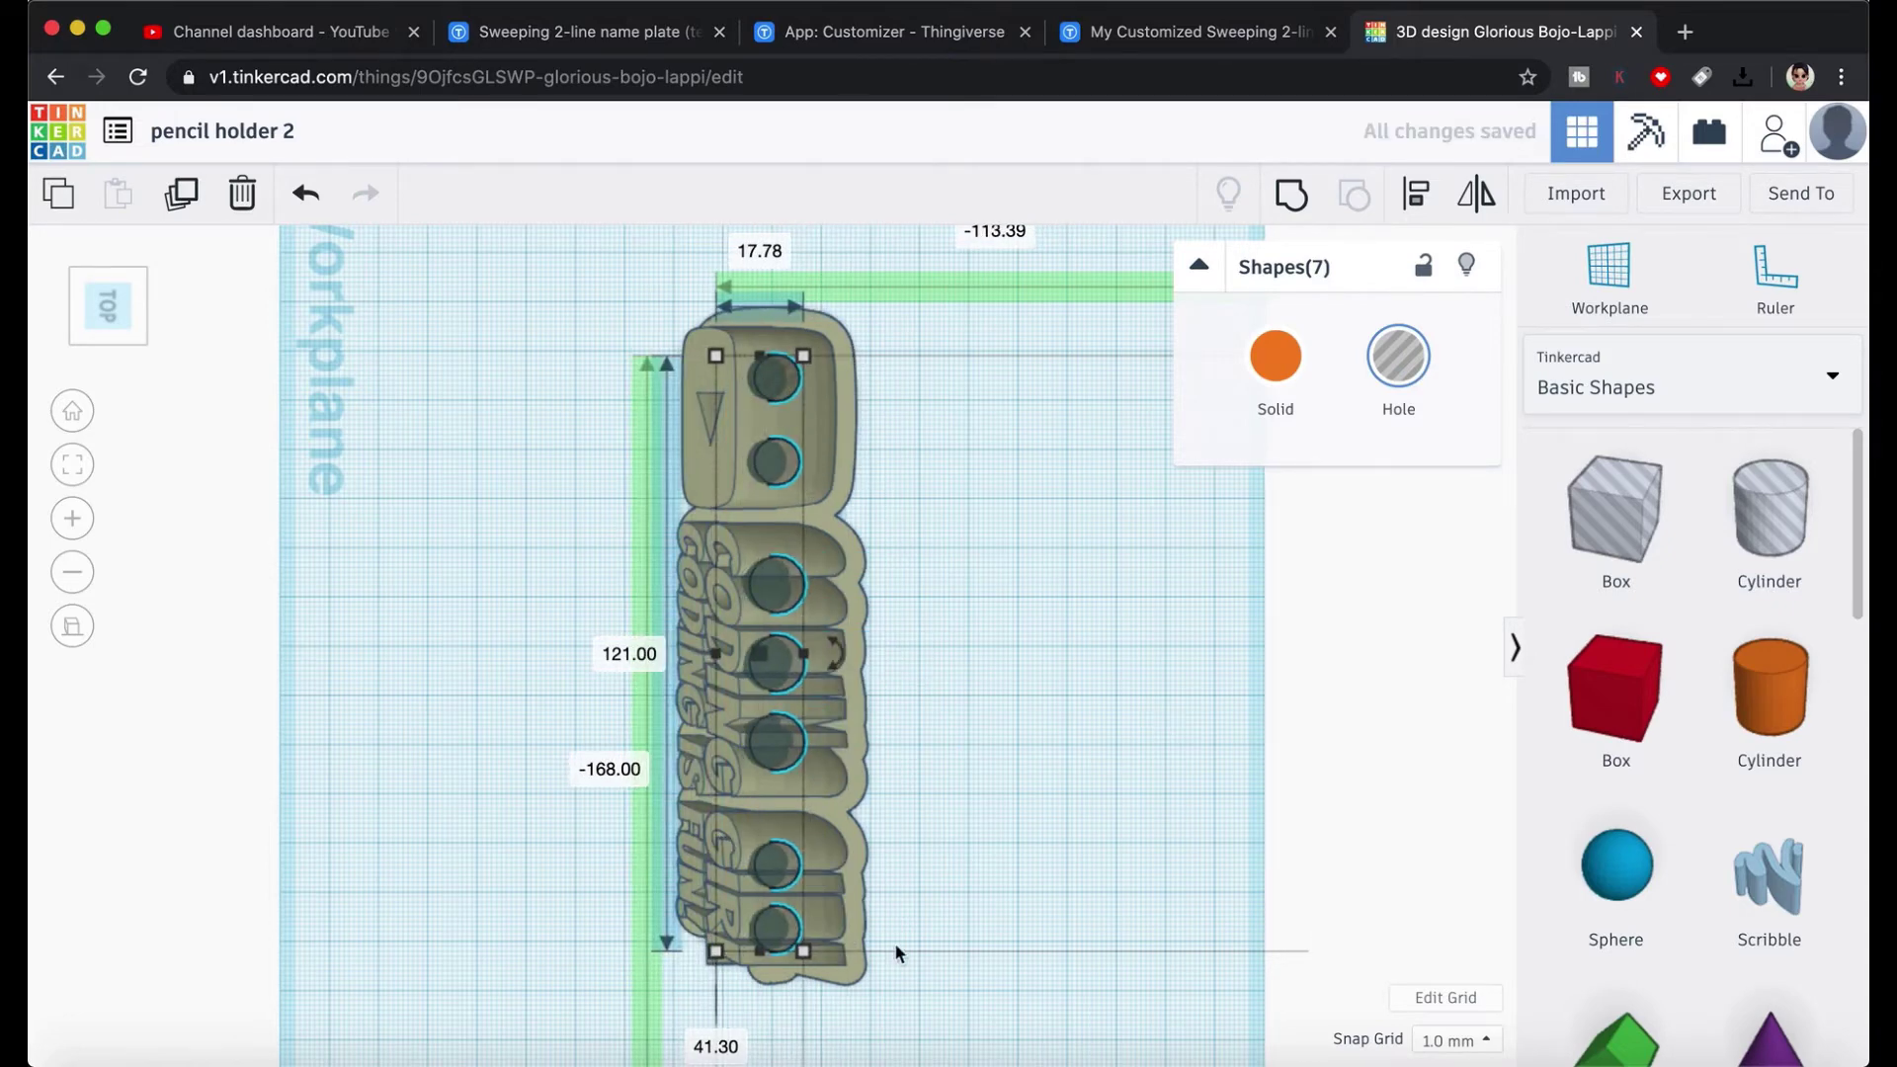
- Select only the two hole cylinders in GIRL and shift them 3 mm along the name plate towards CODING
right_drag(988, 1004, 999, 804)
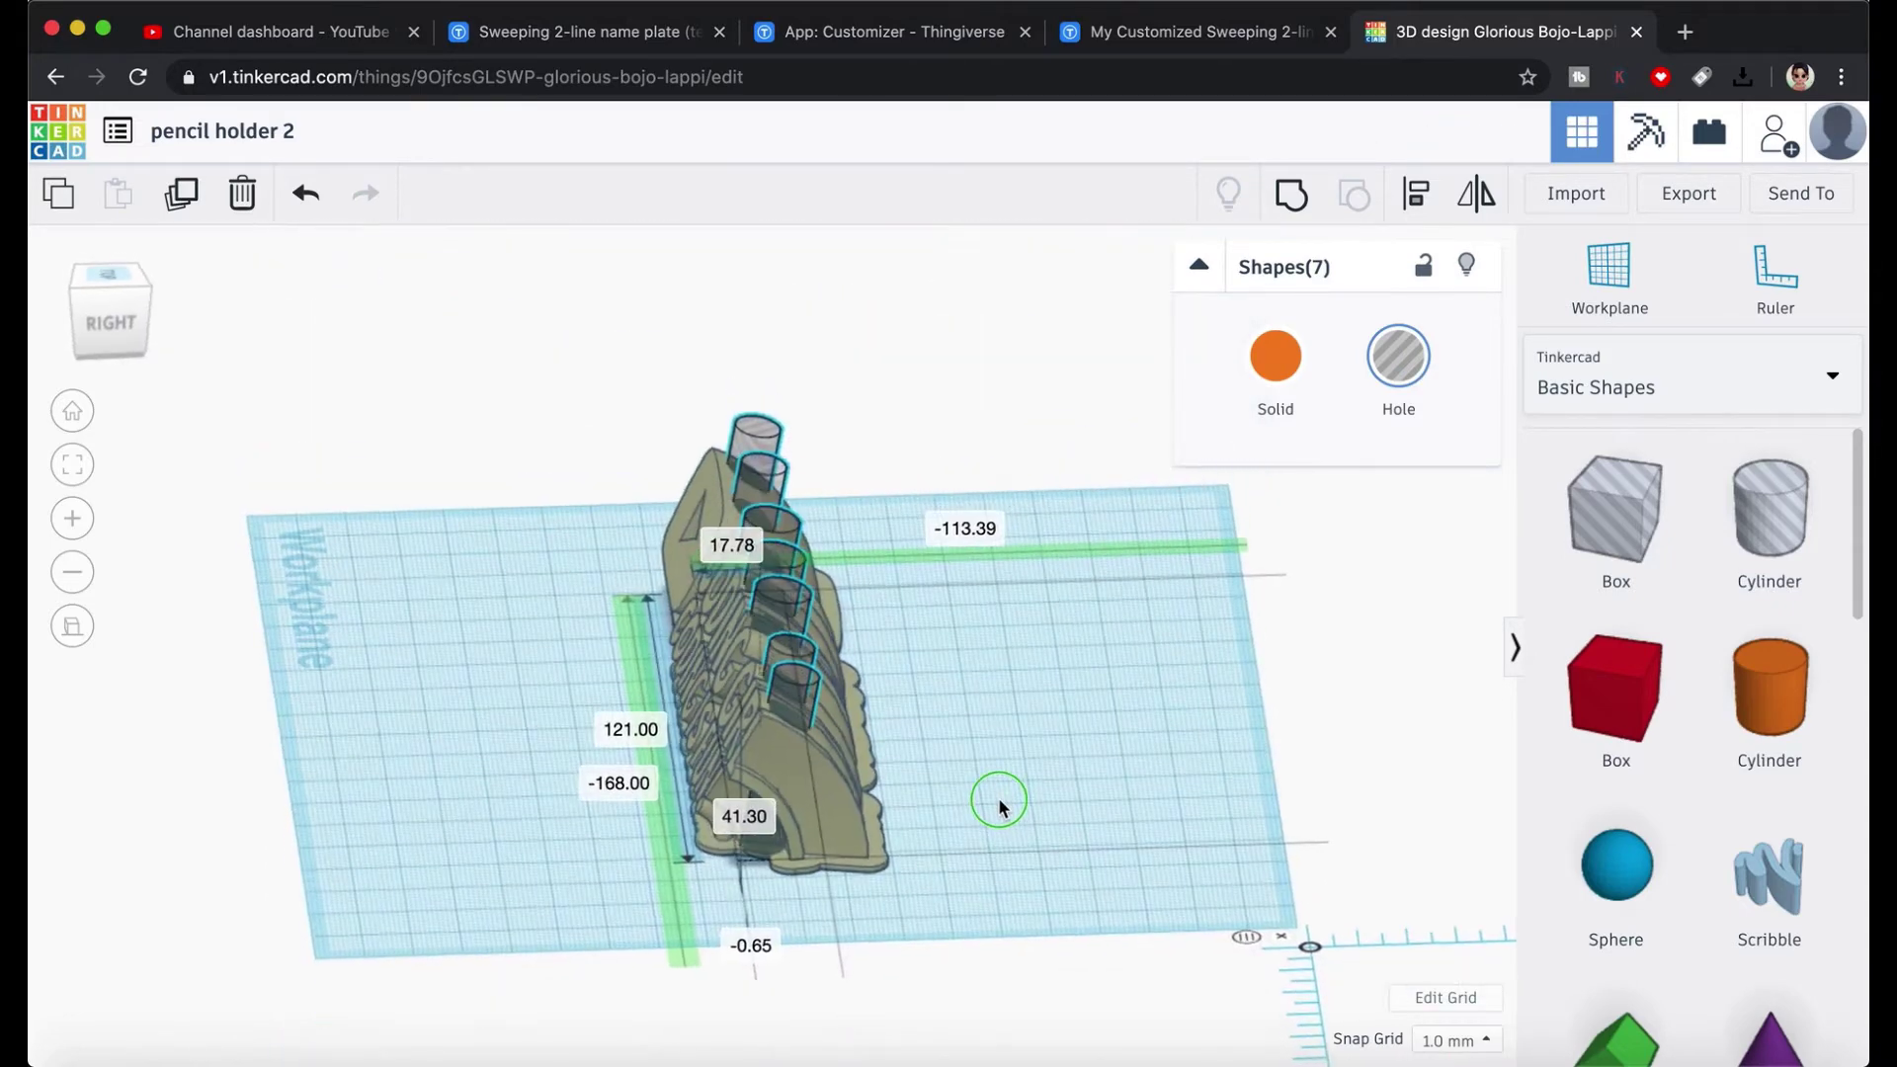
right_drag(976, 894, 833, 769)
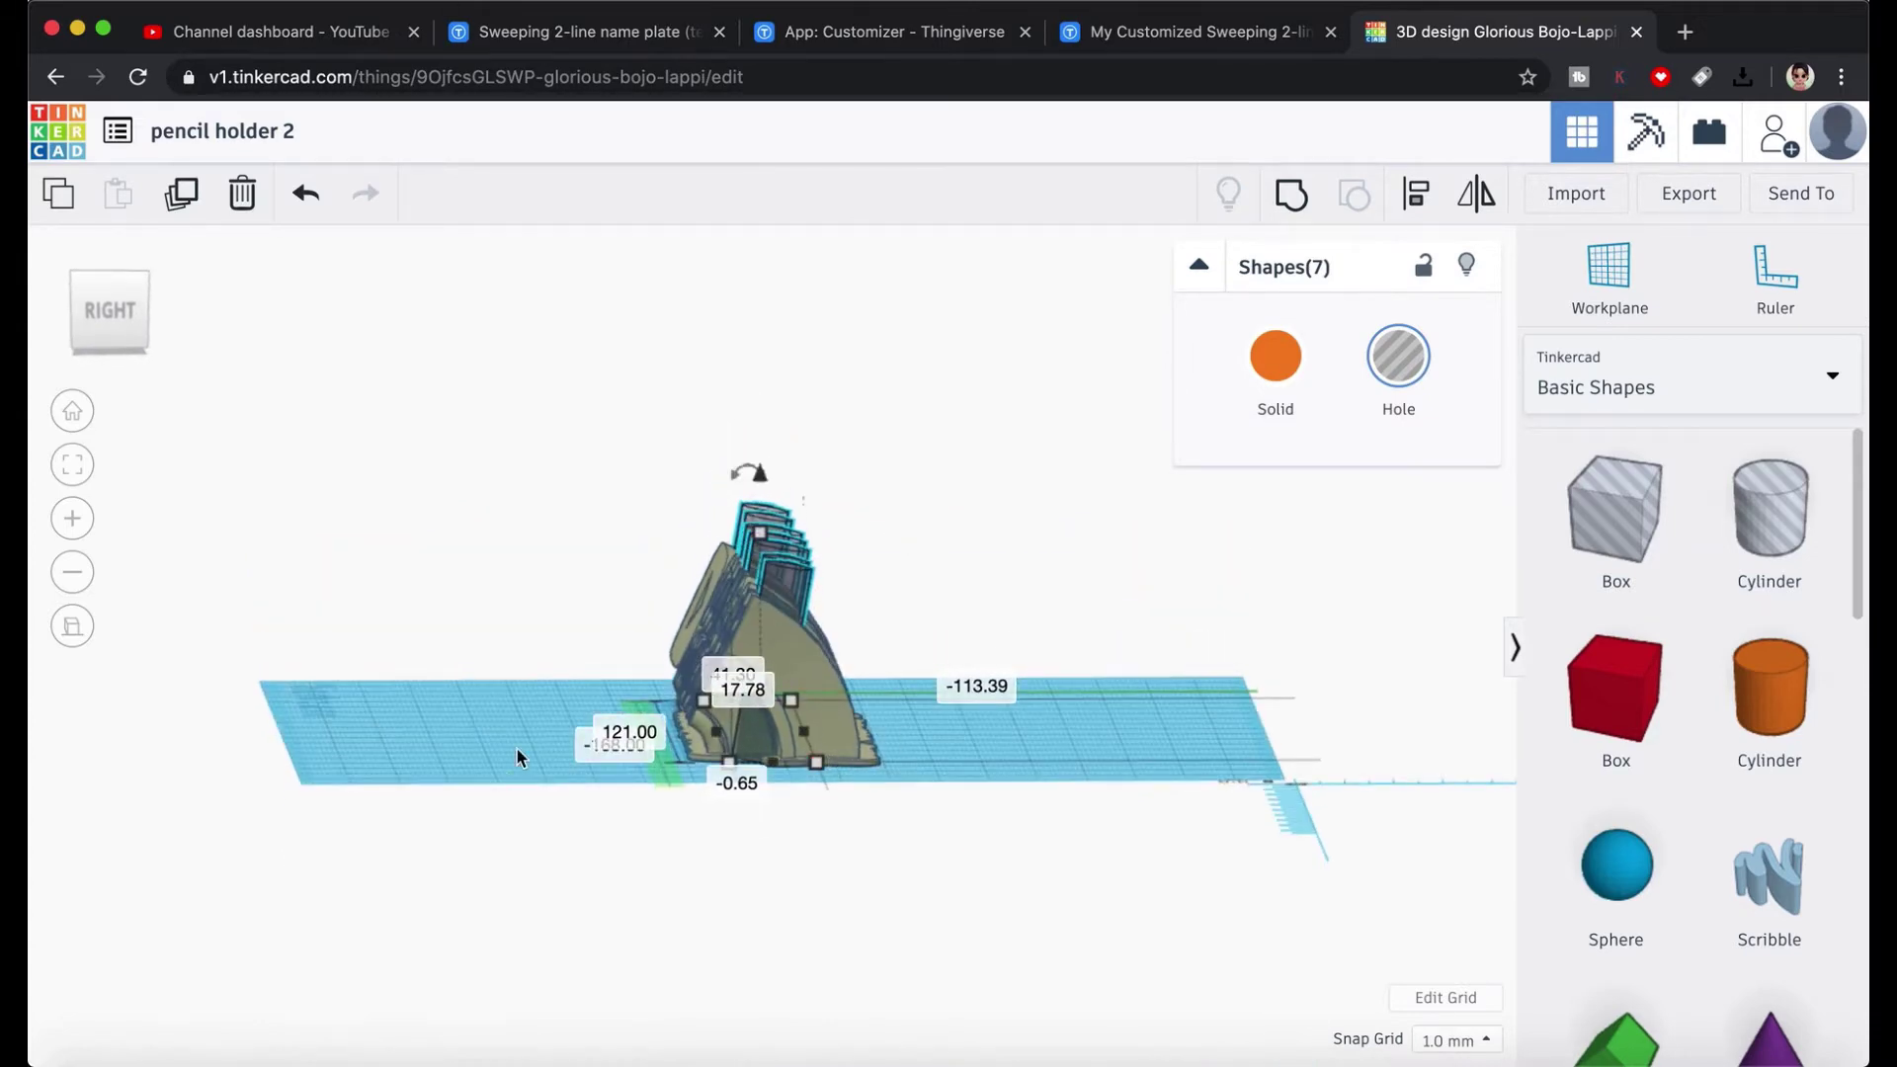
mouse_move(516, 758)
right_down()
mouse_move(553, 819)
mouse_move(524, 783)
mouse_move(638, 800)
mouse_move(523, 855)
mouse_move(711, 838)
mouse_move(563, 804)
mouse_move(1055, 507)
right_up()
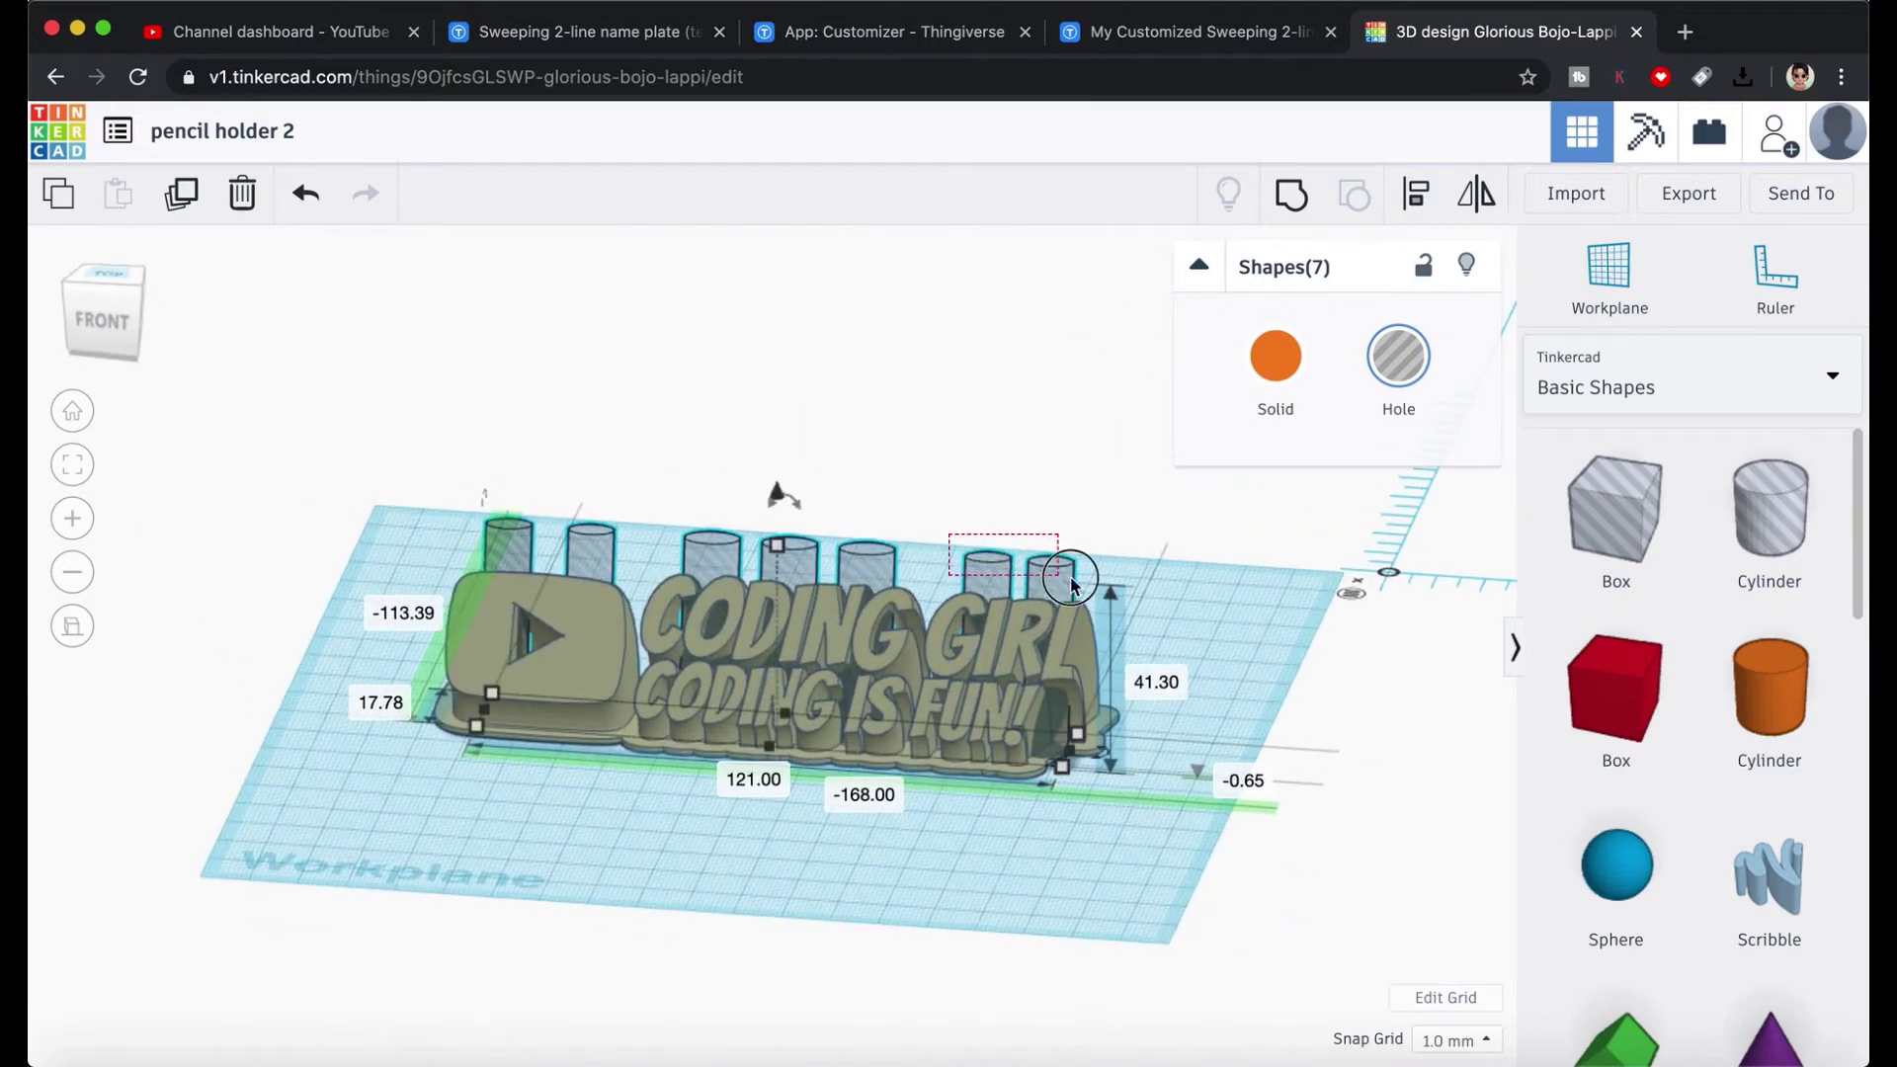
drag(1070, 583, 1093, 591)
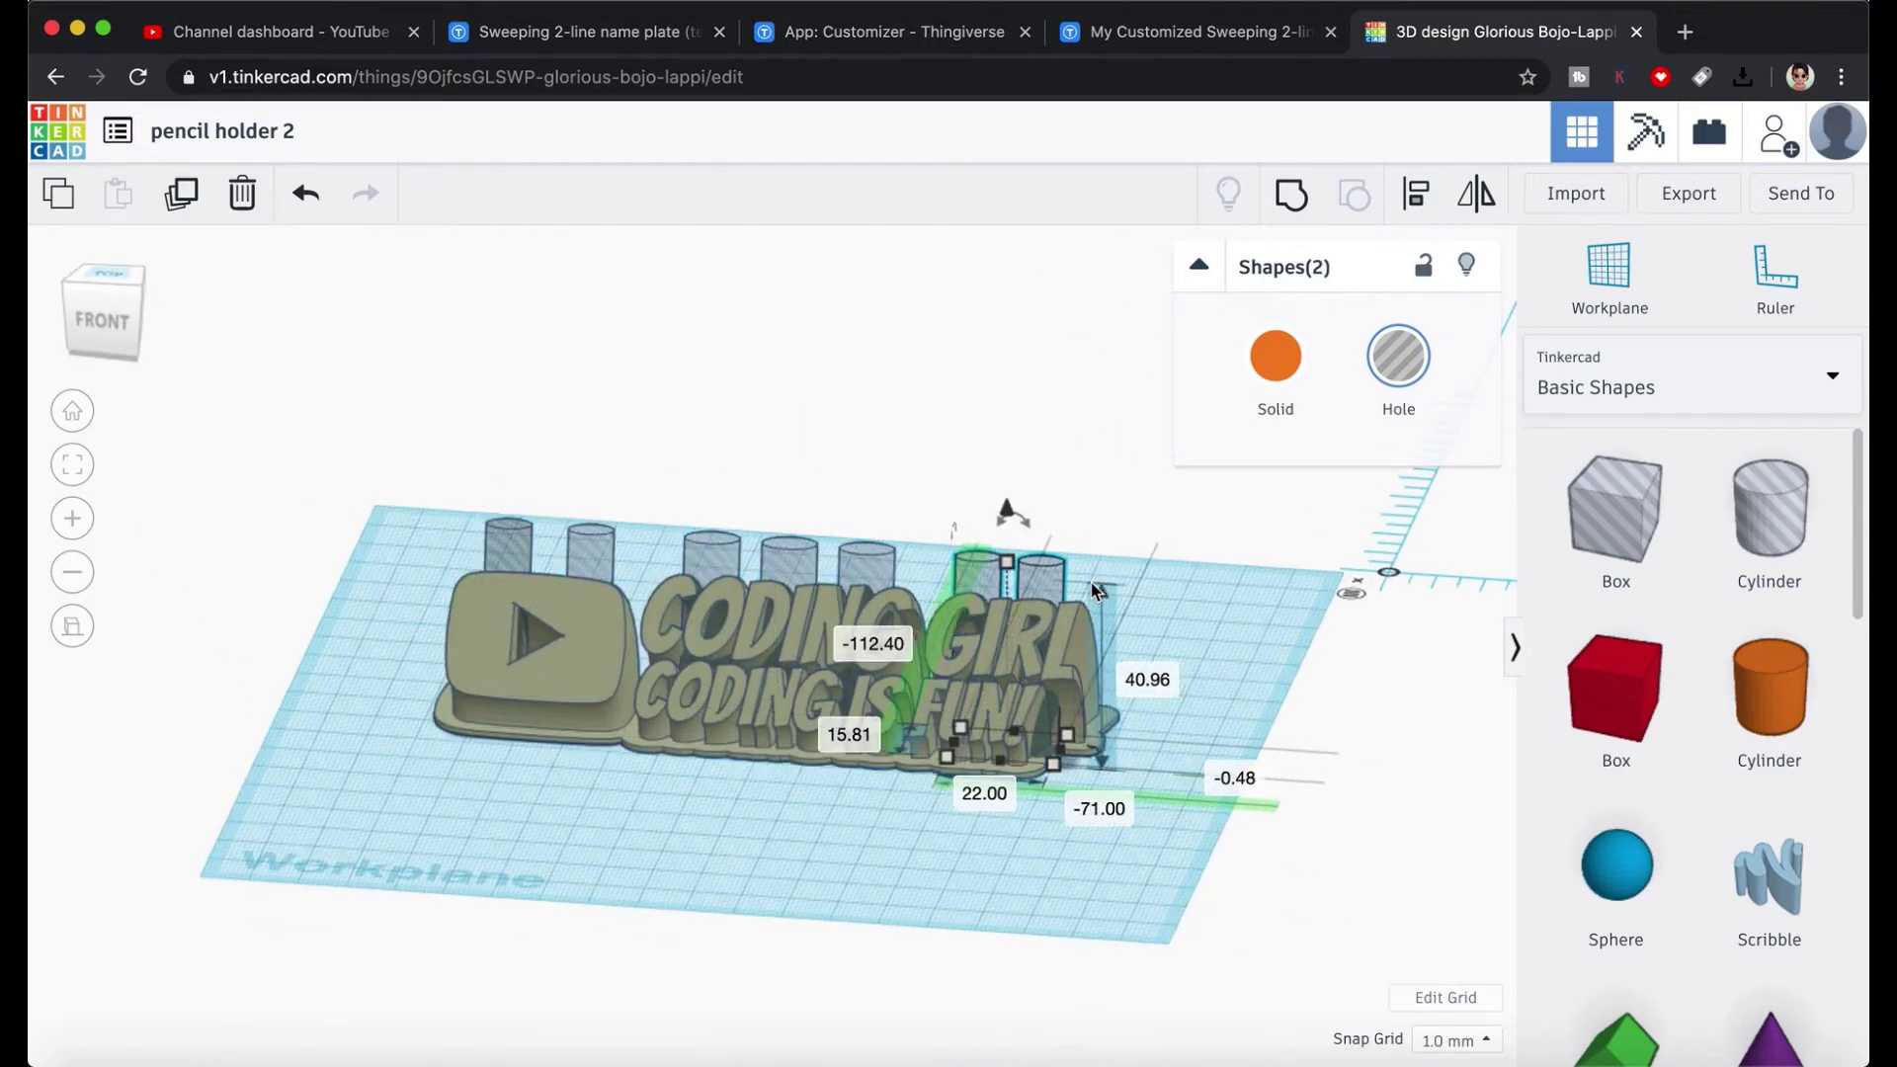
right_drag(774, 813, 907, 828)
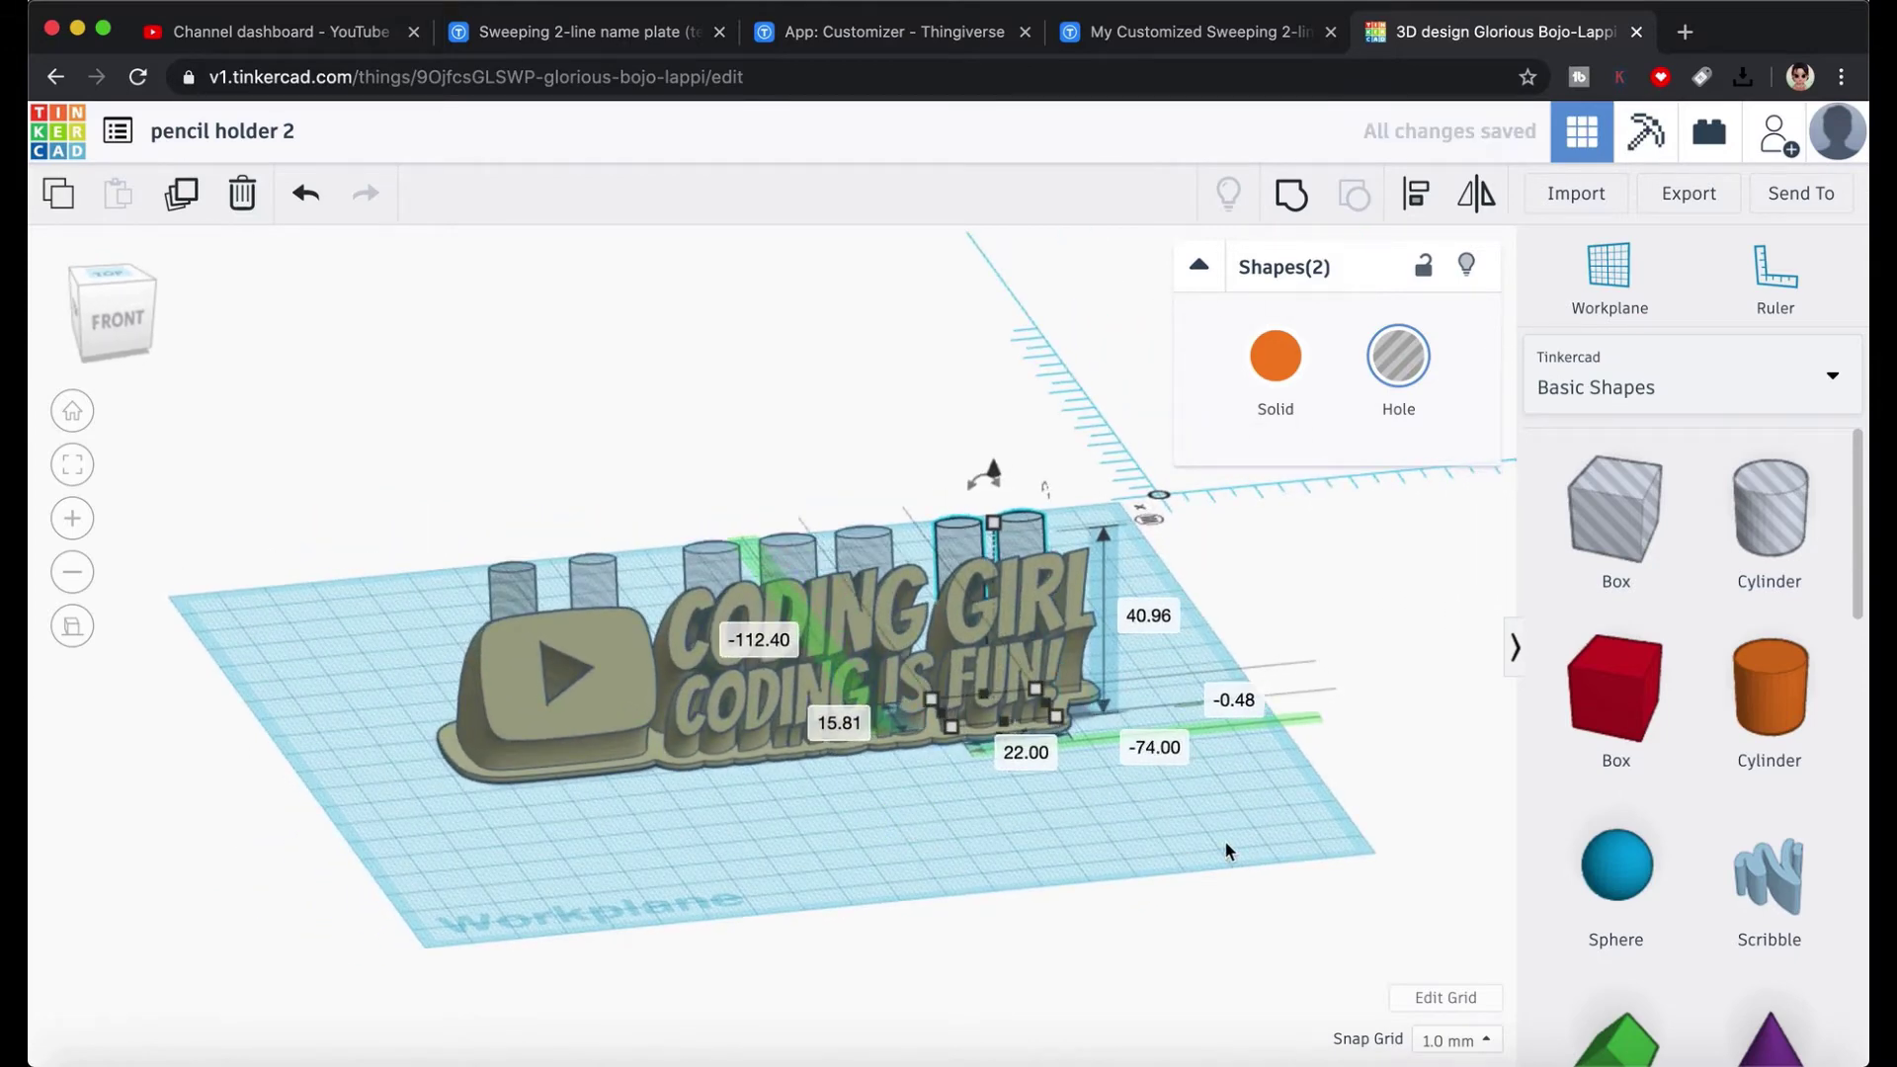
mouse_move(1230, 855)
right_down()
mouse_move(1126, 868)
mouse_move(1154, 842)
mouse_move(1127, 719)
mouse_move(1122, 508)
mouse_move(1113, 593)
mouse_move(946, 511)
mouse_move(1143, 754)
mouse_move(1105, 716)
right_up()
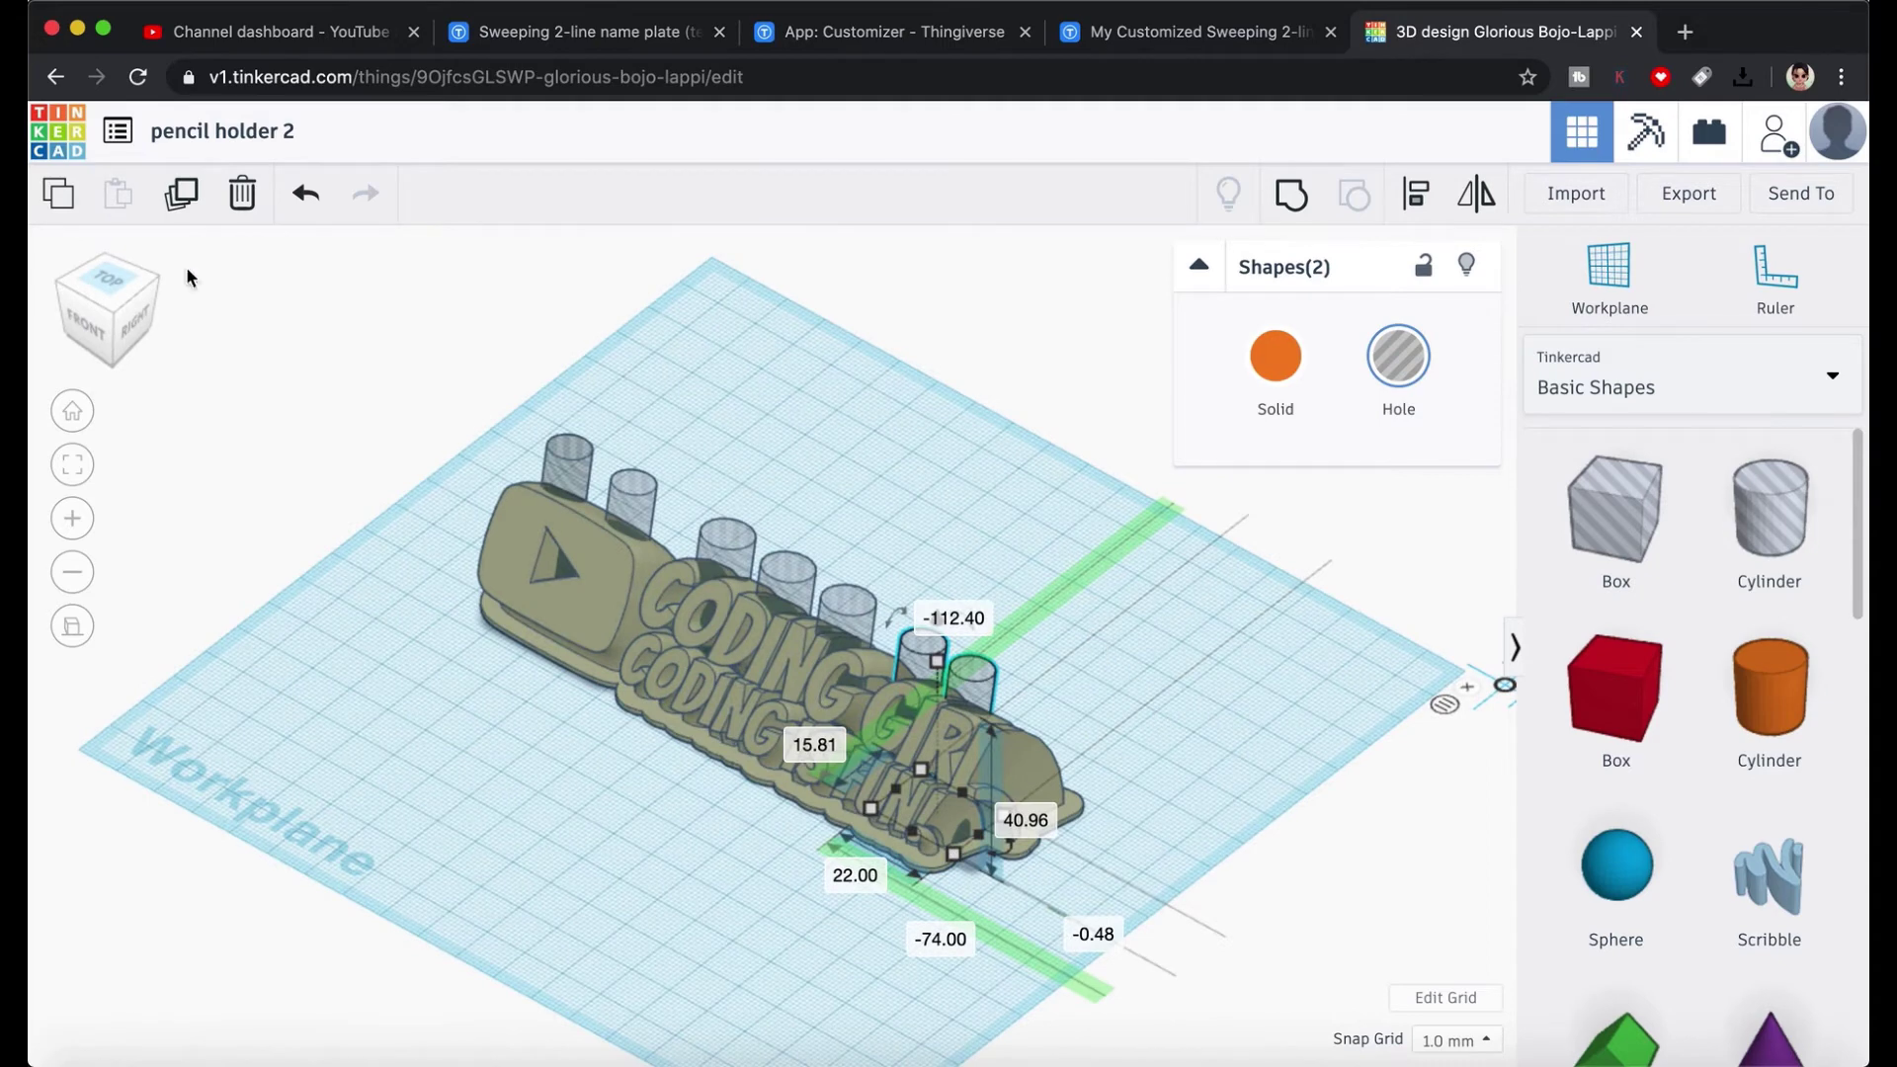
- Select all seven hole cylinders and raise them so their bottoms sit 5 mm above the workplane
click(109, 279)
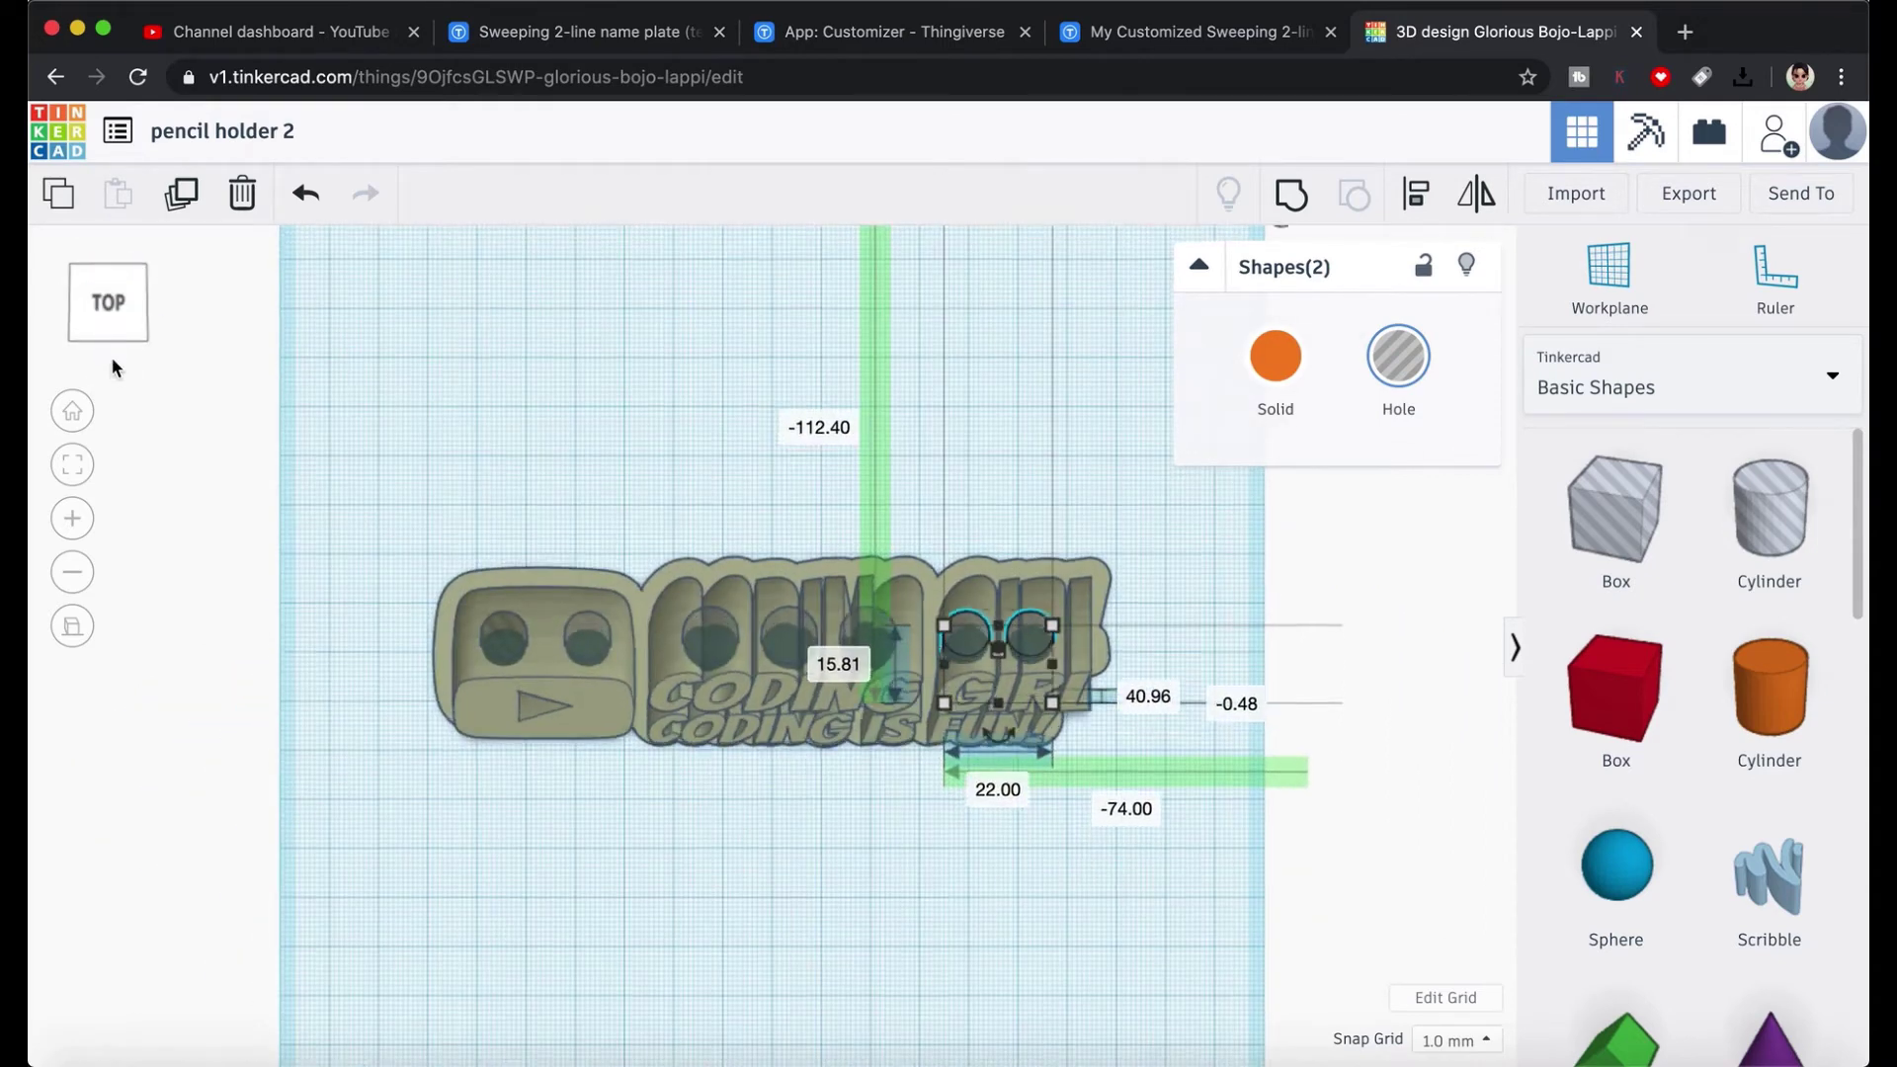
click(115, 364)
click(161, 312)
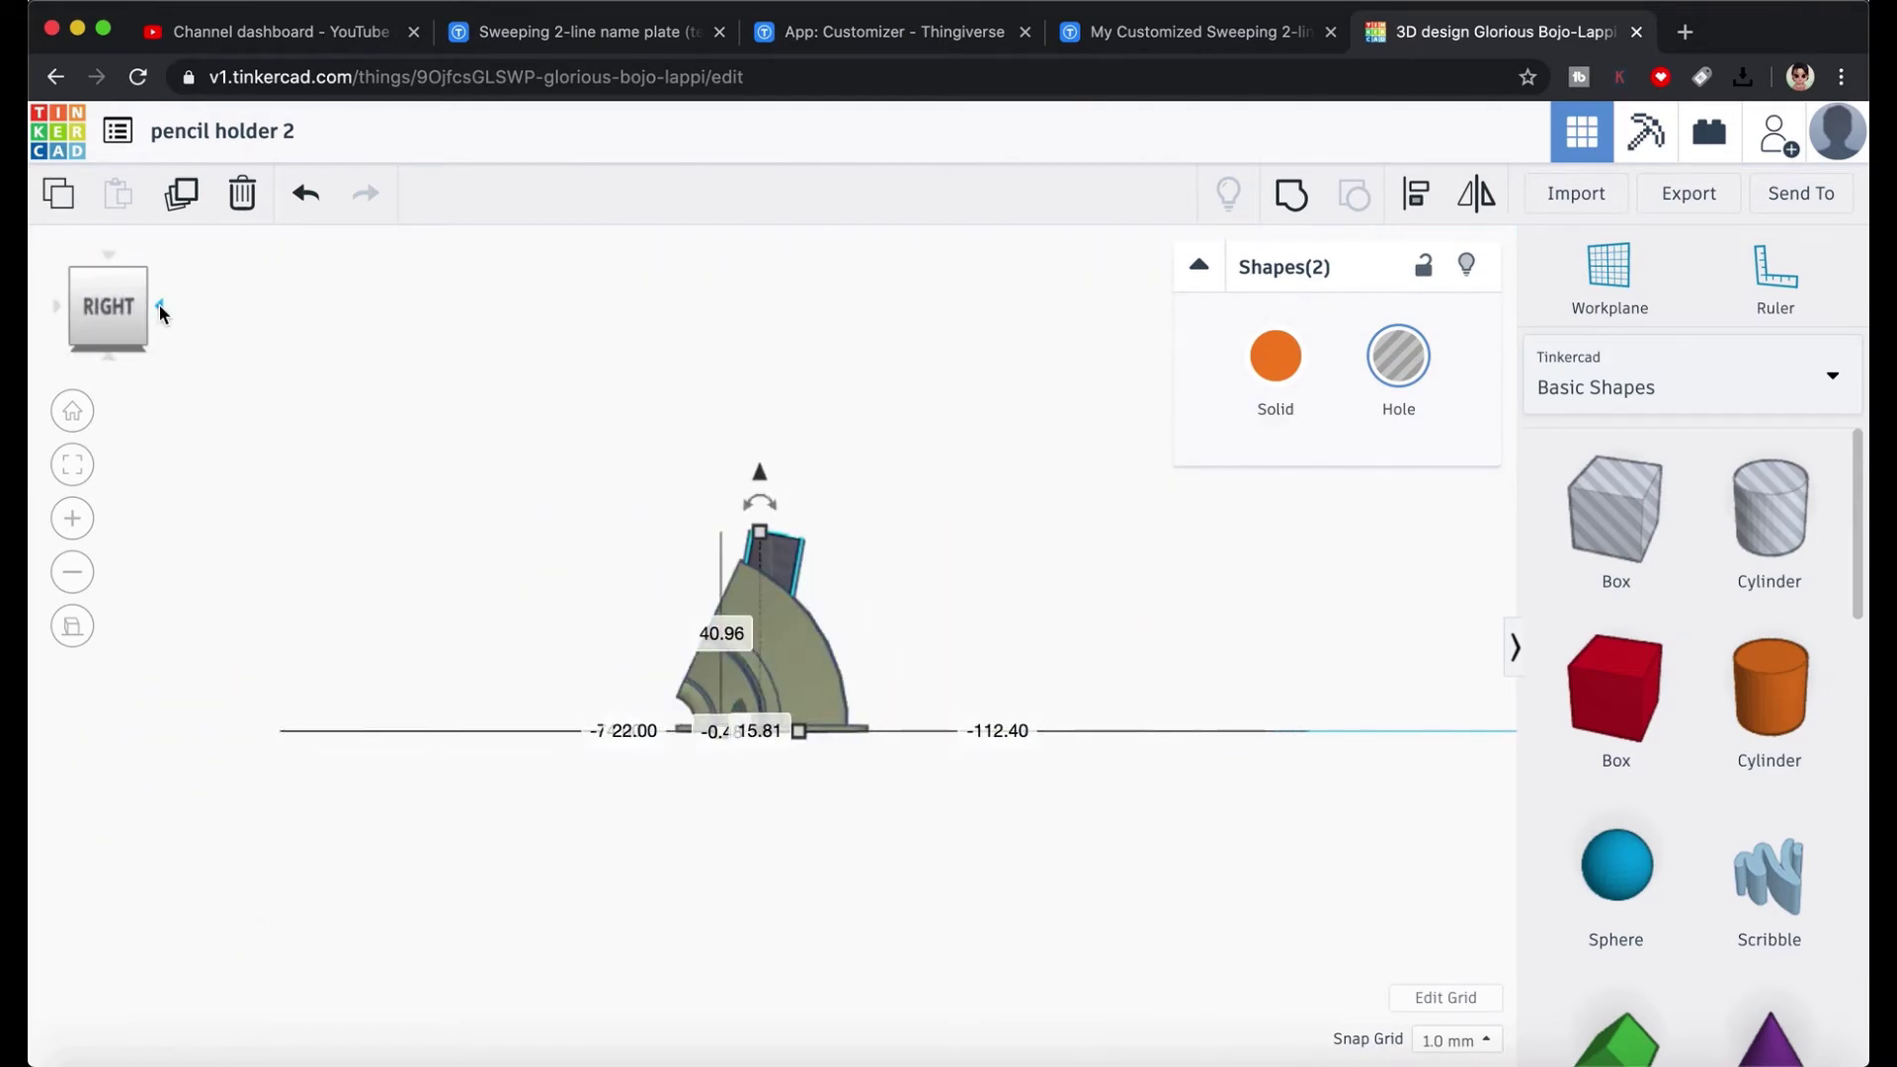
click(922, 589)
click(114, 259)
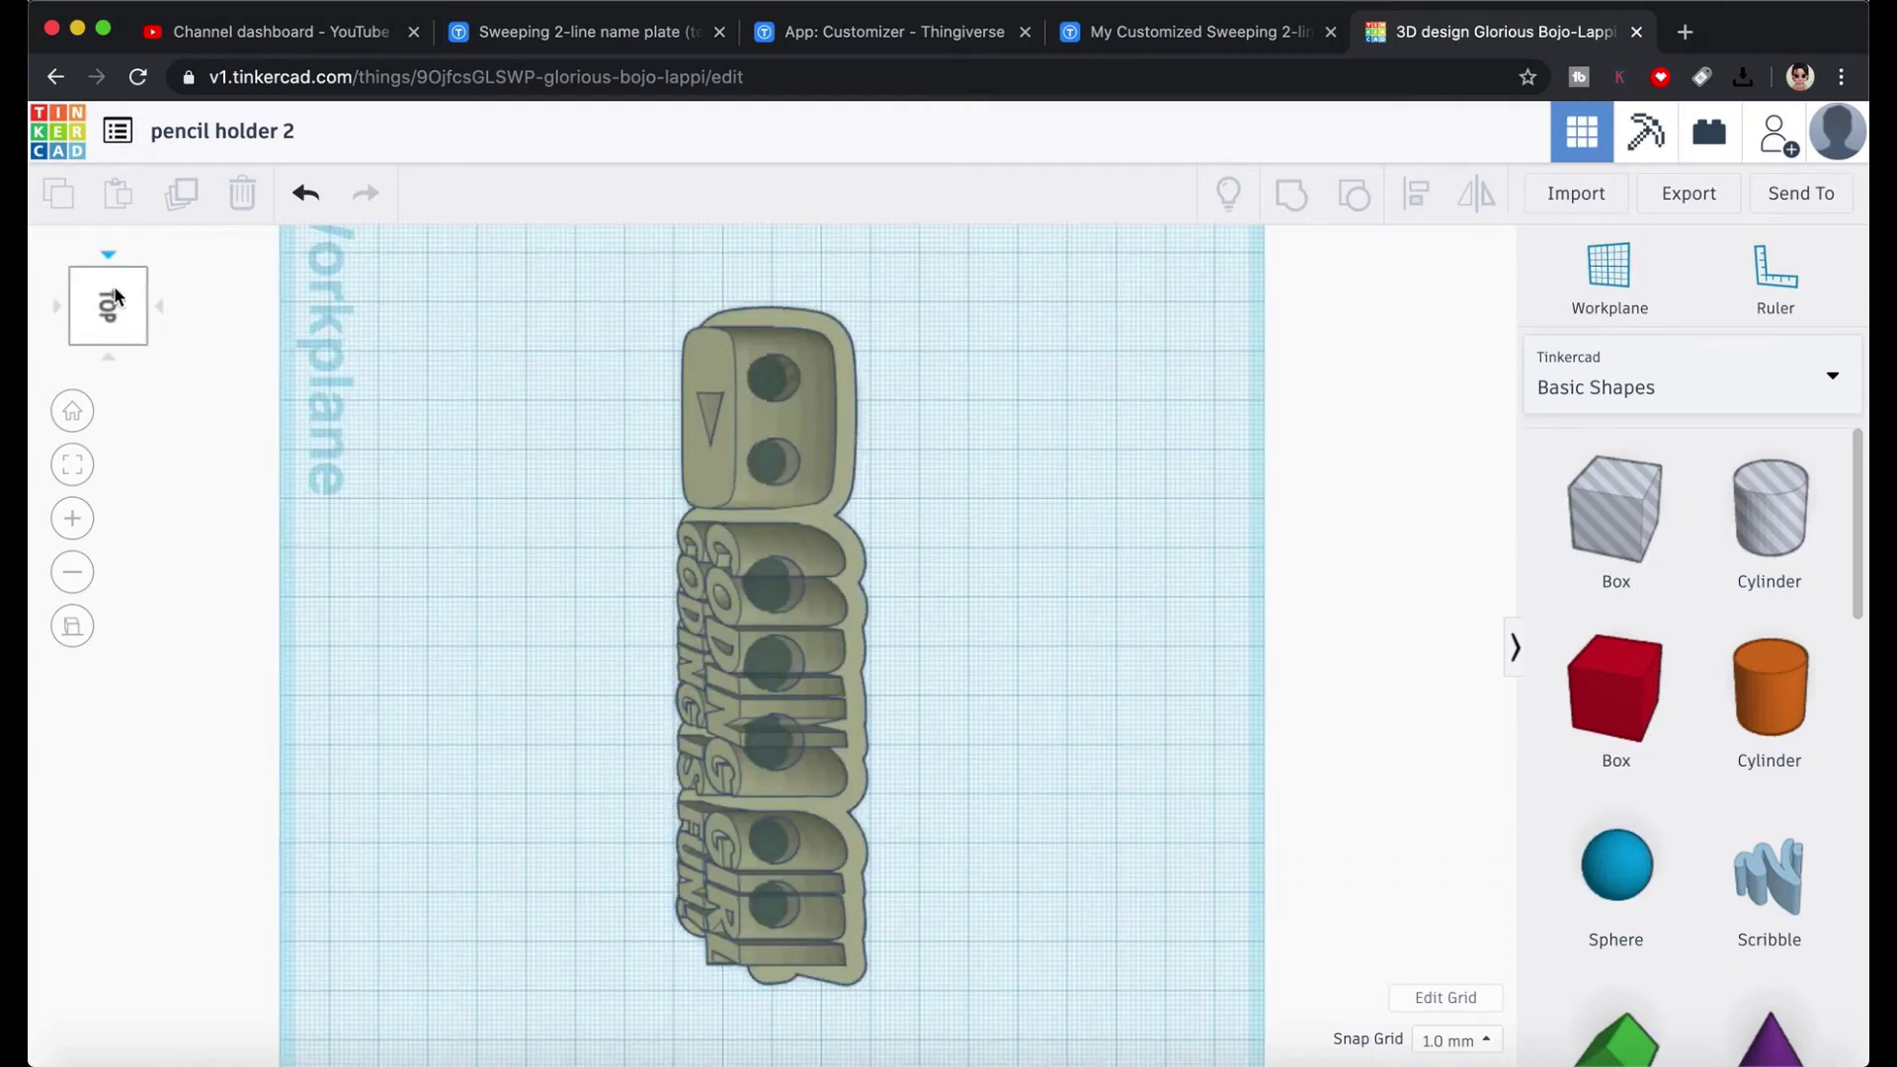
click(59, 308)
click(441, 510)
drag(441, 510, 1100, 542)
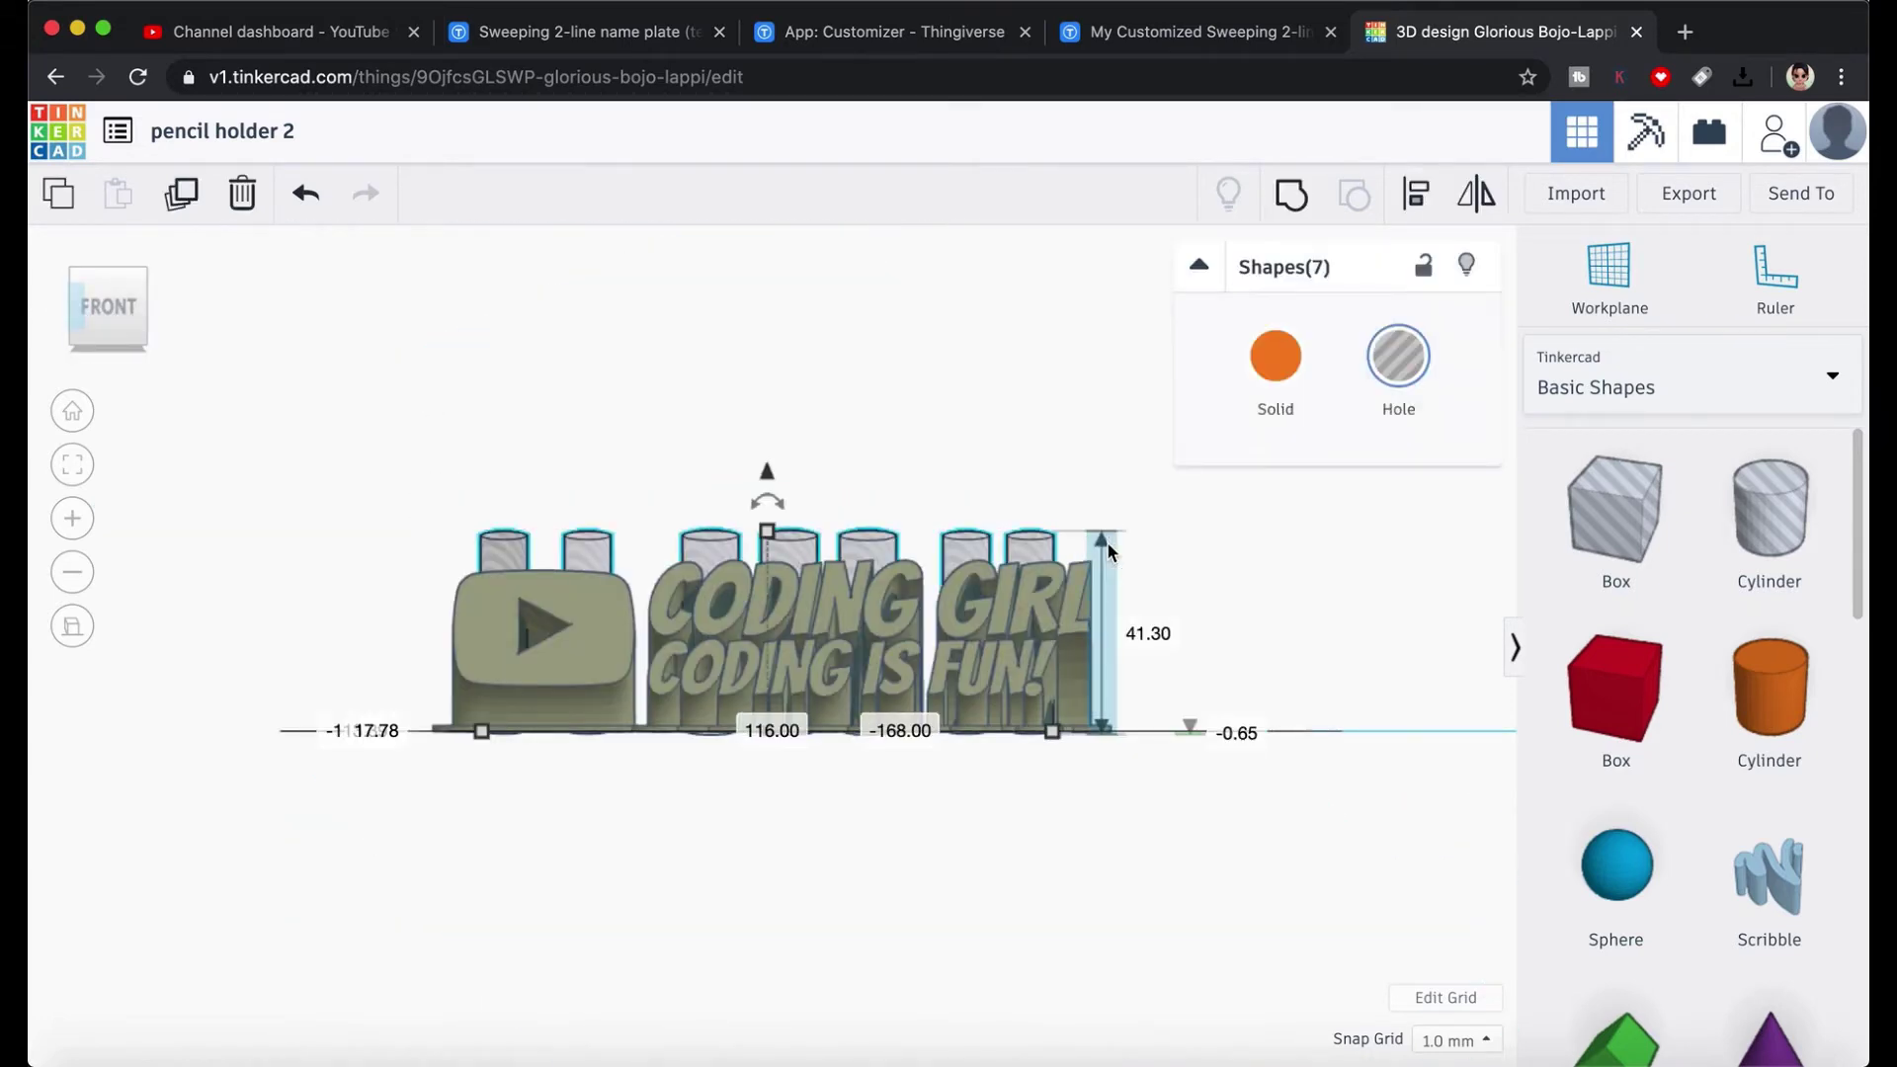
drag(767, 476, 766, 446)
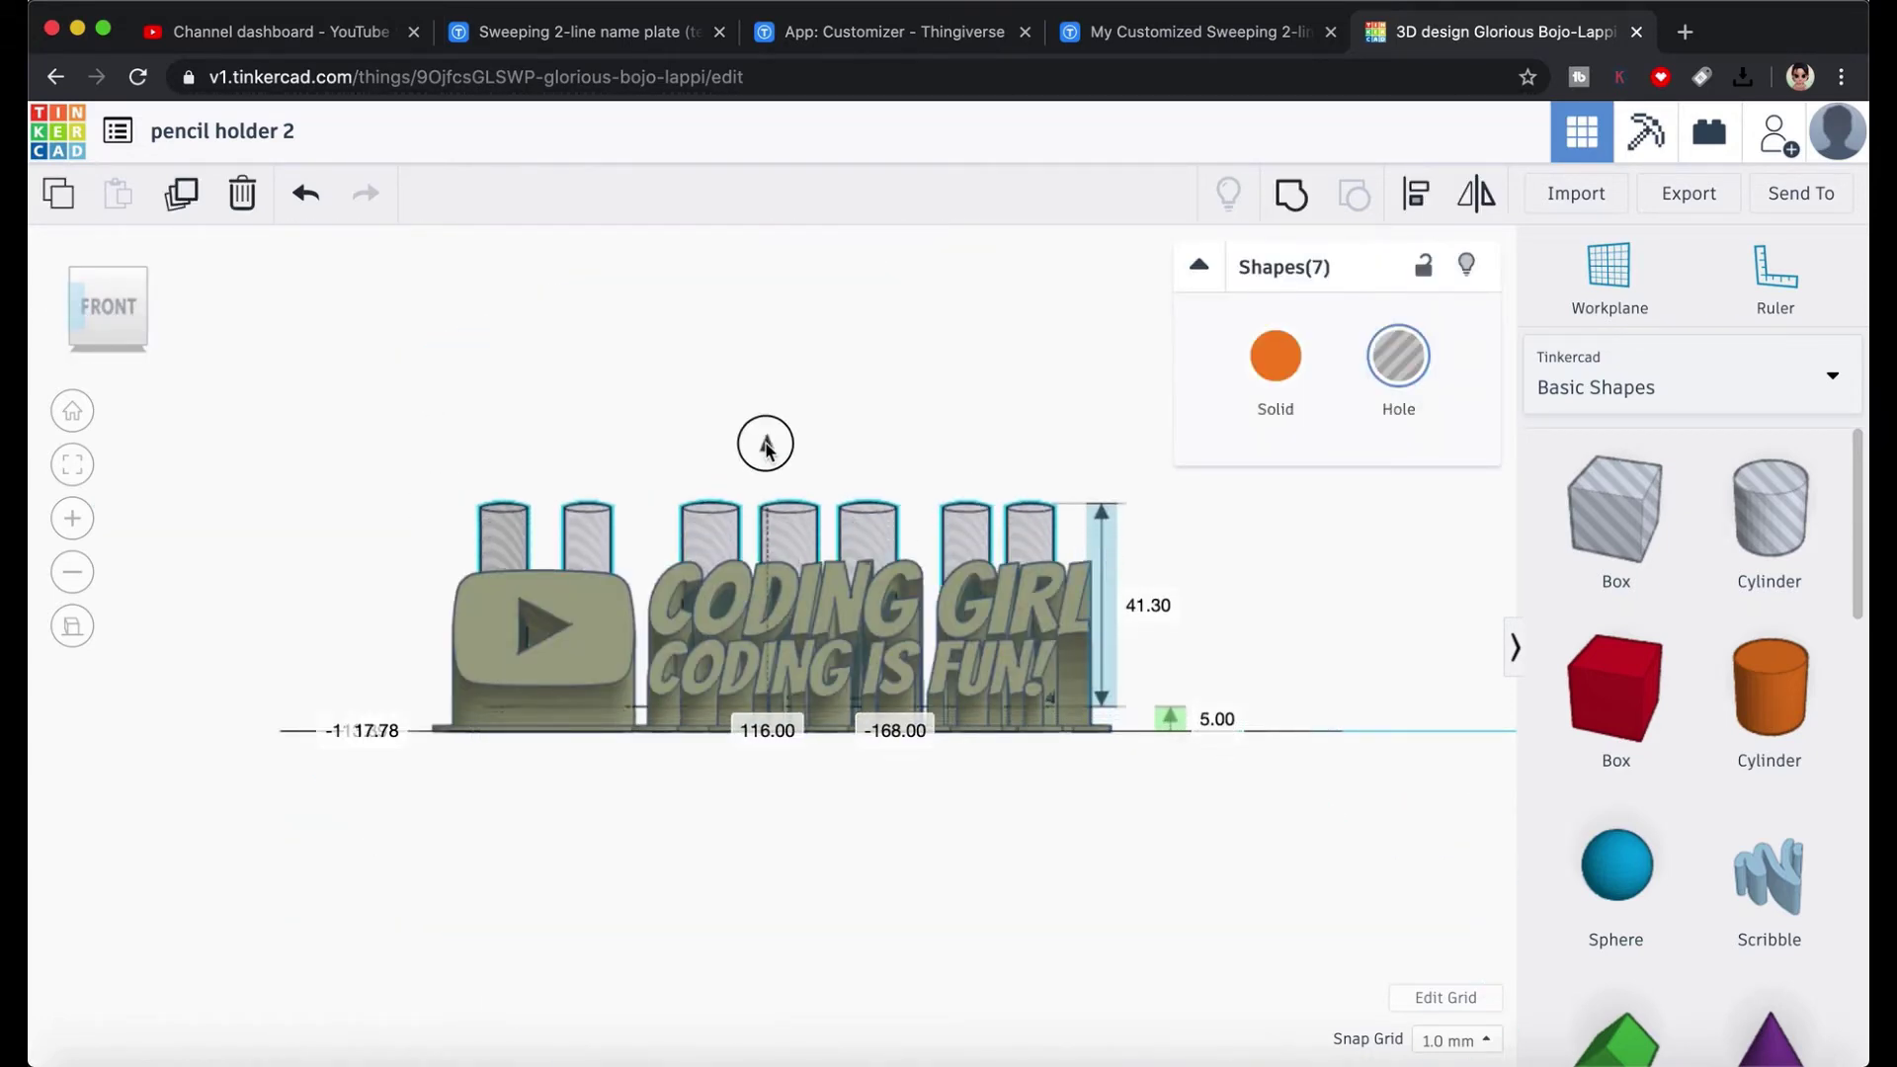
click(1273, 644)
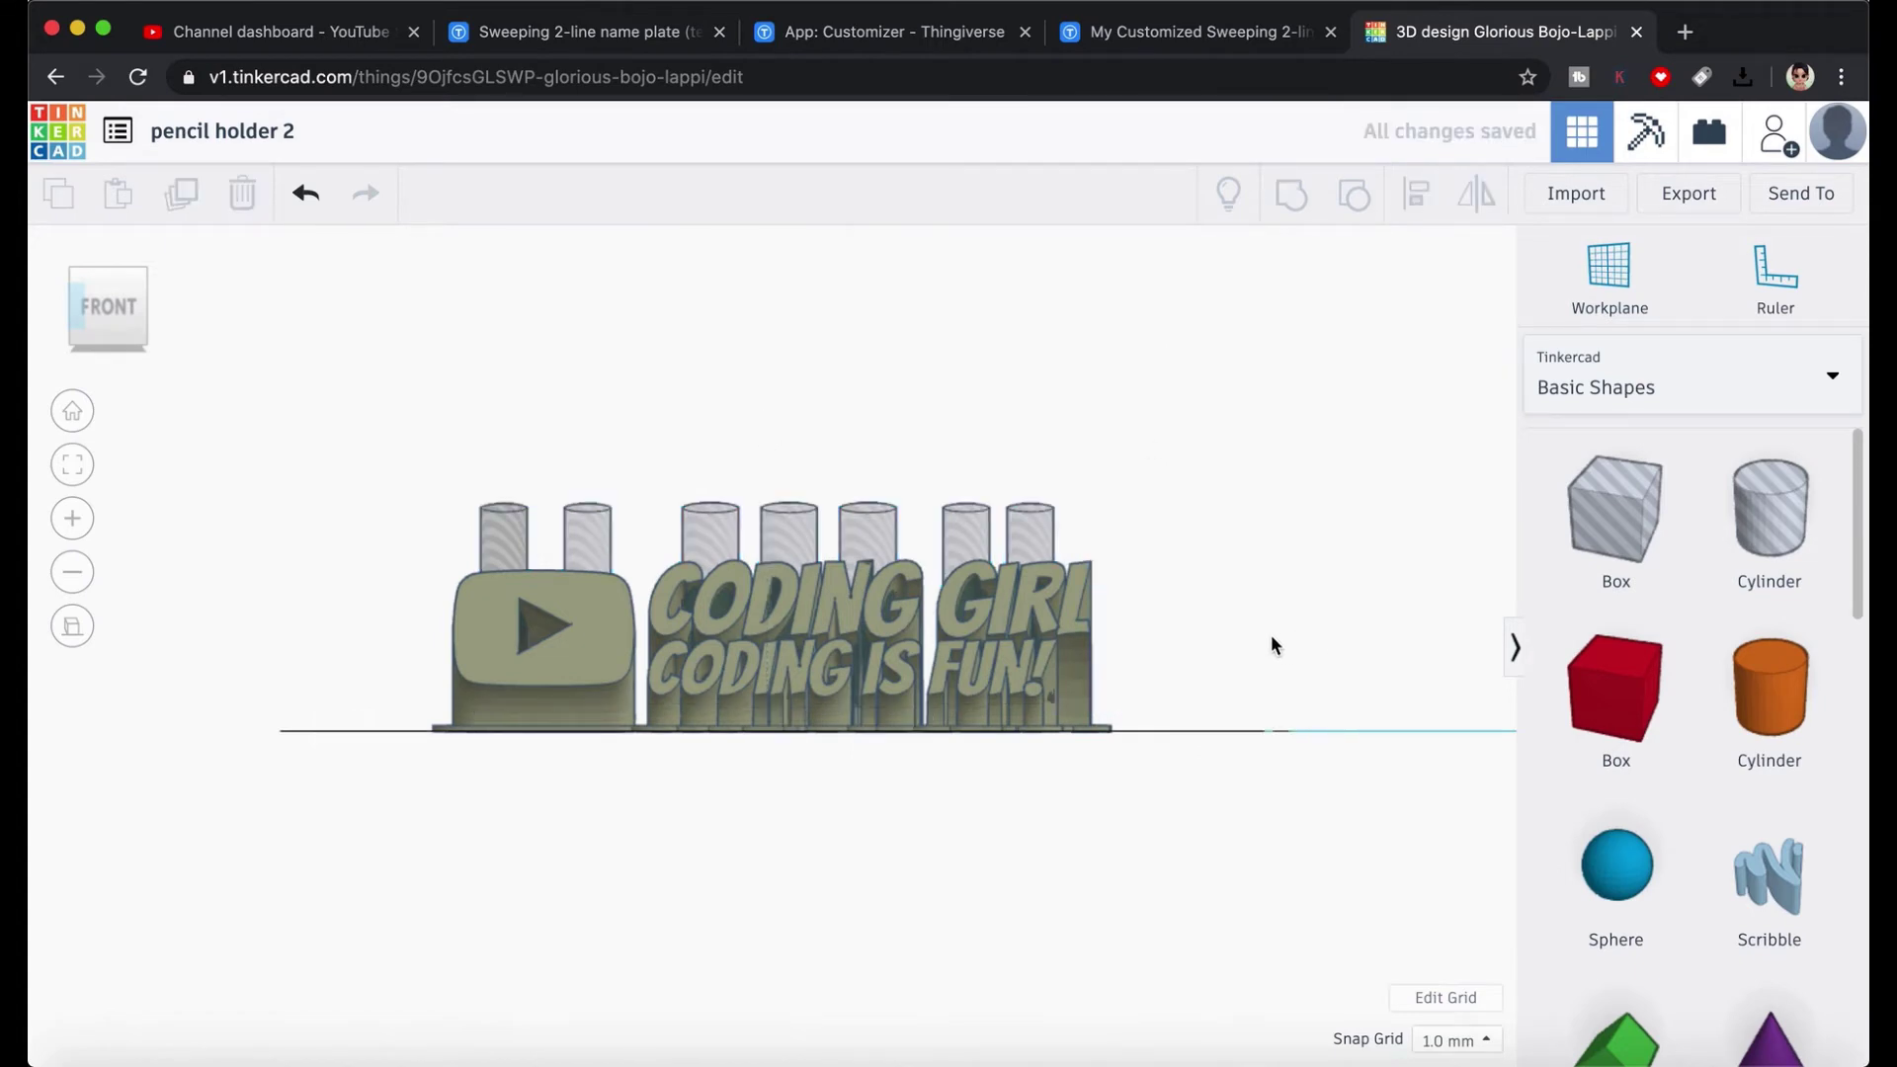
- Group the name plate with all seven hole cylinders to cut the pencil holes into its body
mouse_move(1218, 673)
right_down()
mouse_move(866, 773)
mouse_move(1004, 767)
mouse_move(880, 771)
mouse_move(1057, 810)
mouse_move(987, 809)
mouse_move(1003, 828)
right_up()
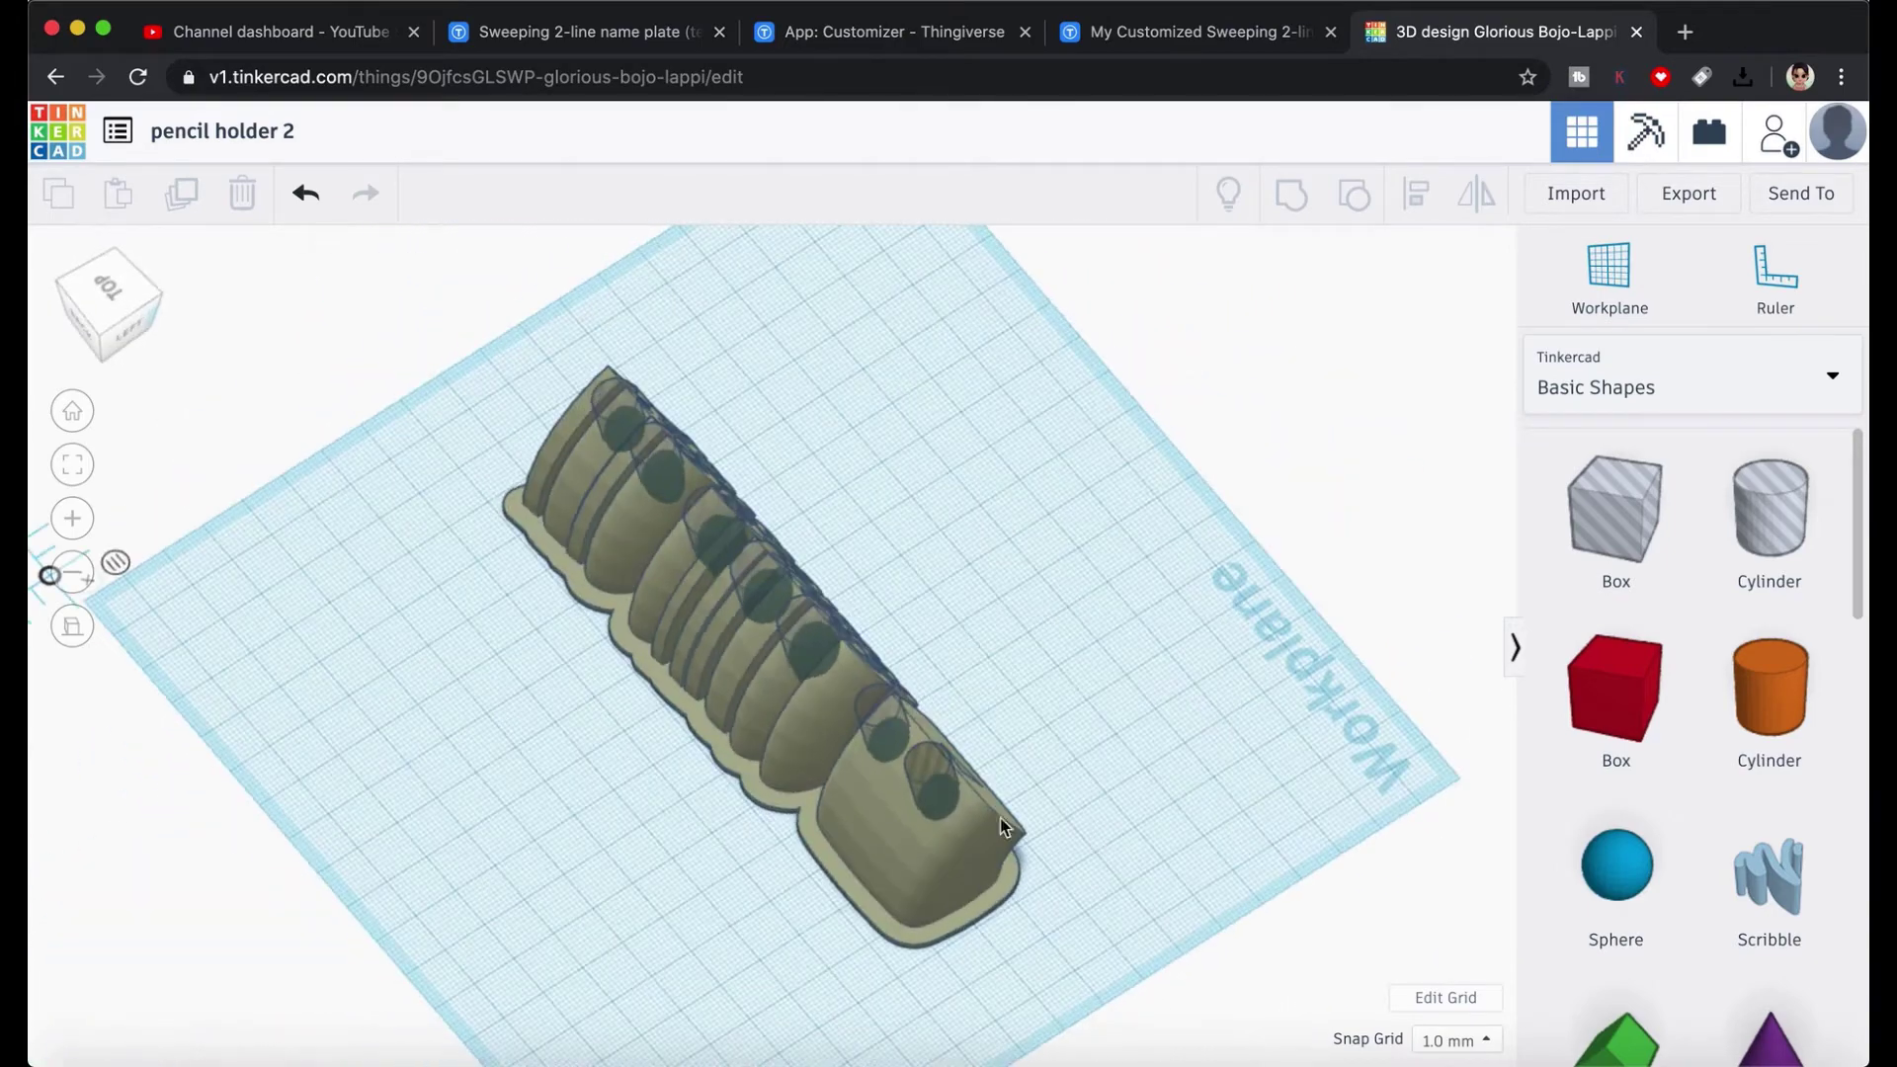
mouse_move(1131, 850)
right_down()
mouse_move(872, 859)
mouse_move(800, 835)
mouse_move(1113, 838)
mouse_move(1046, 859)
mouse_move(1070, 838)
mouse_move(944, 842)
mouse_move(978, 987)
mouse_move(913, 981)
mouse_move(1181, 850)
mouse_move(529, 767)
mouse_move(792, 762)
mouse_move(863, 788)
mouse_move(817, 791)
mouse_move(790, 751)
right_up()
drag(494, 474, 1136, 825)
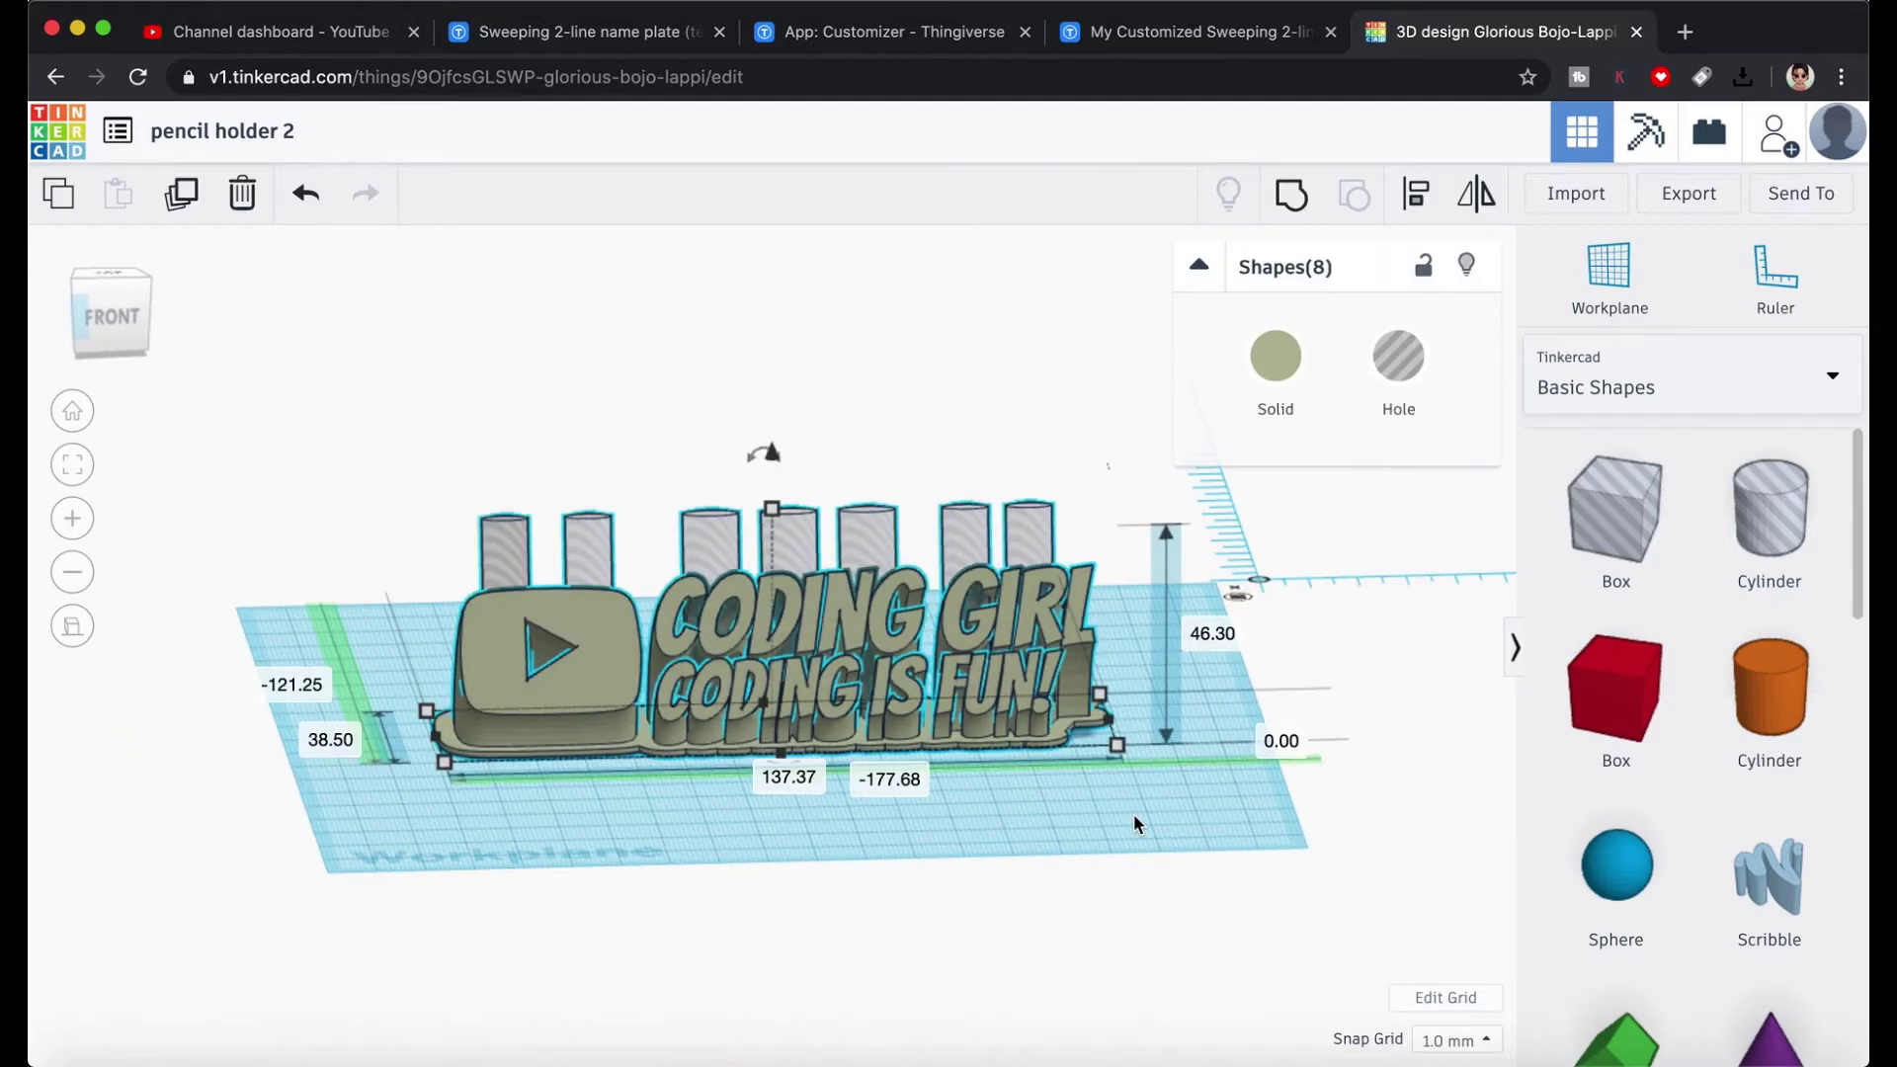
click(1293, 197)
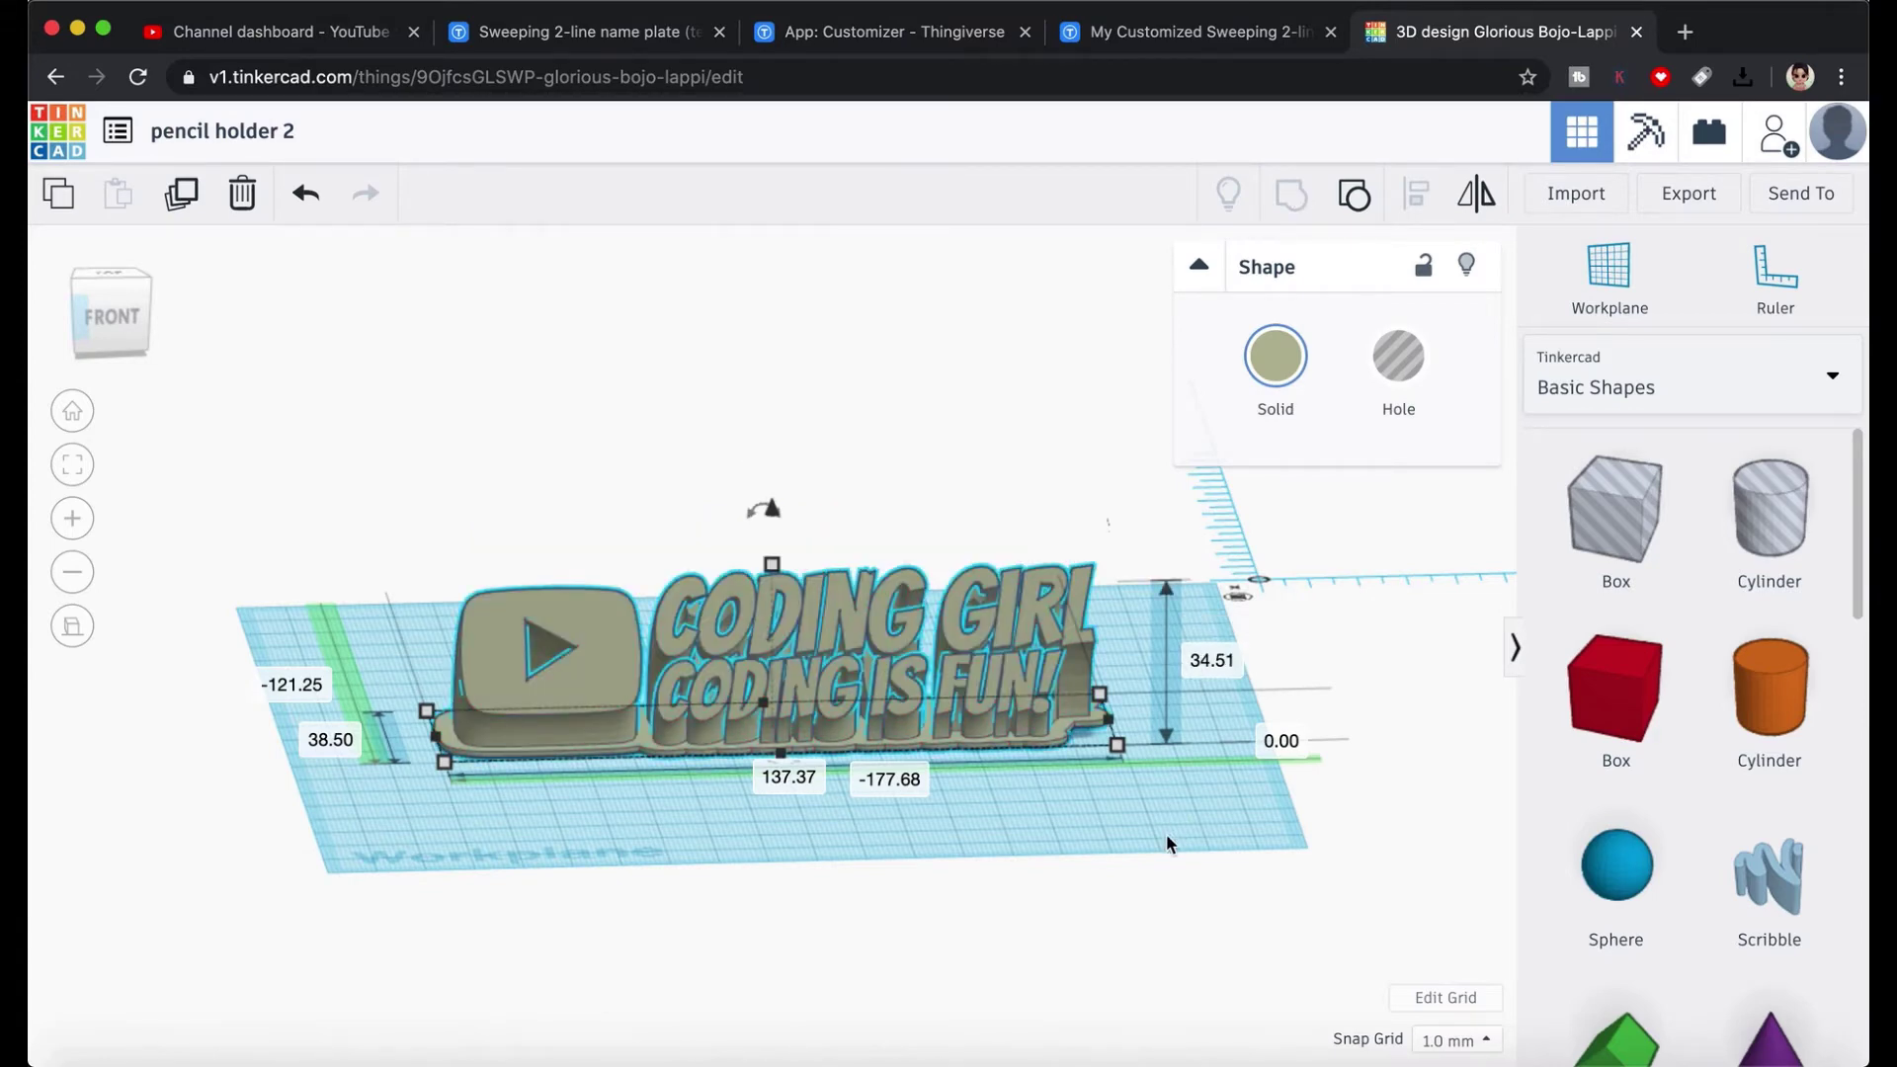
right_drag(1165, 842, 1077, 818)
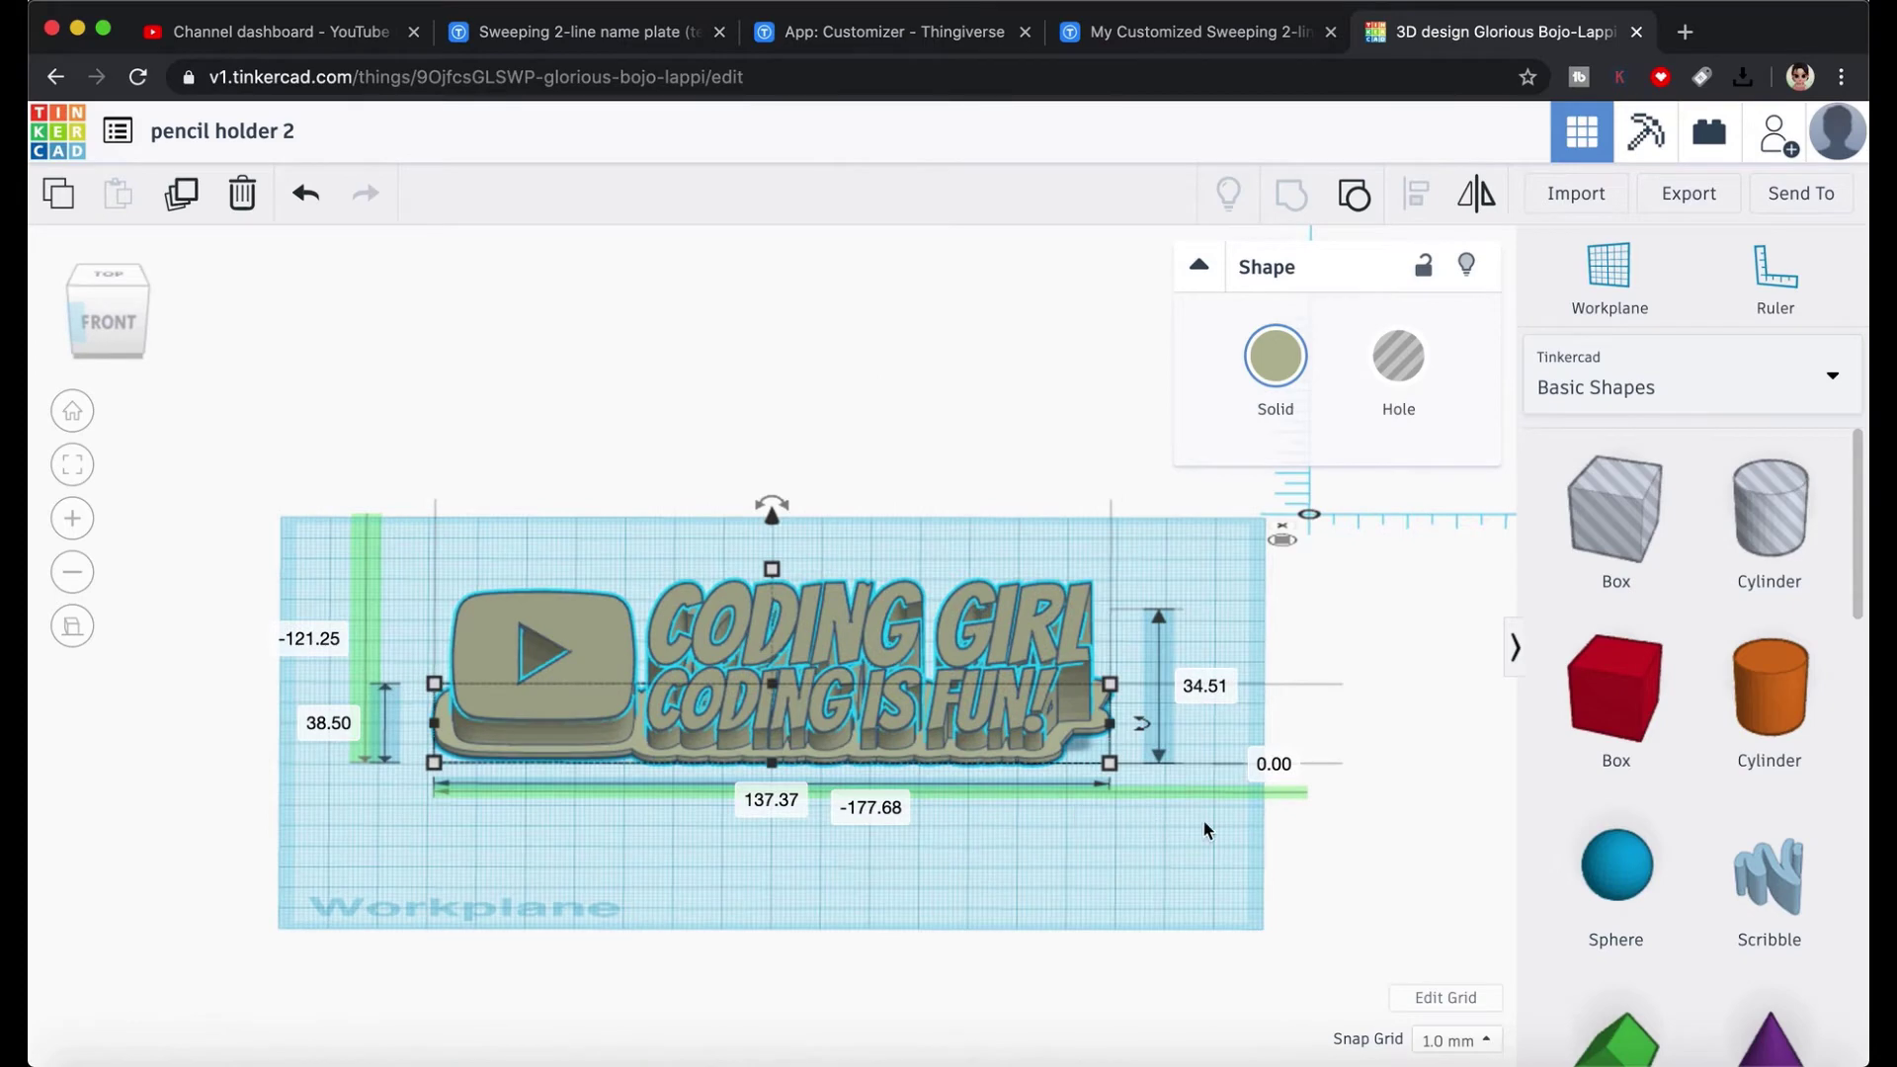
- Export the selected pencil holder as an STL file and open it in Ultimaker Cura
click(1707, 194)
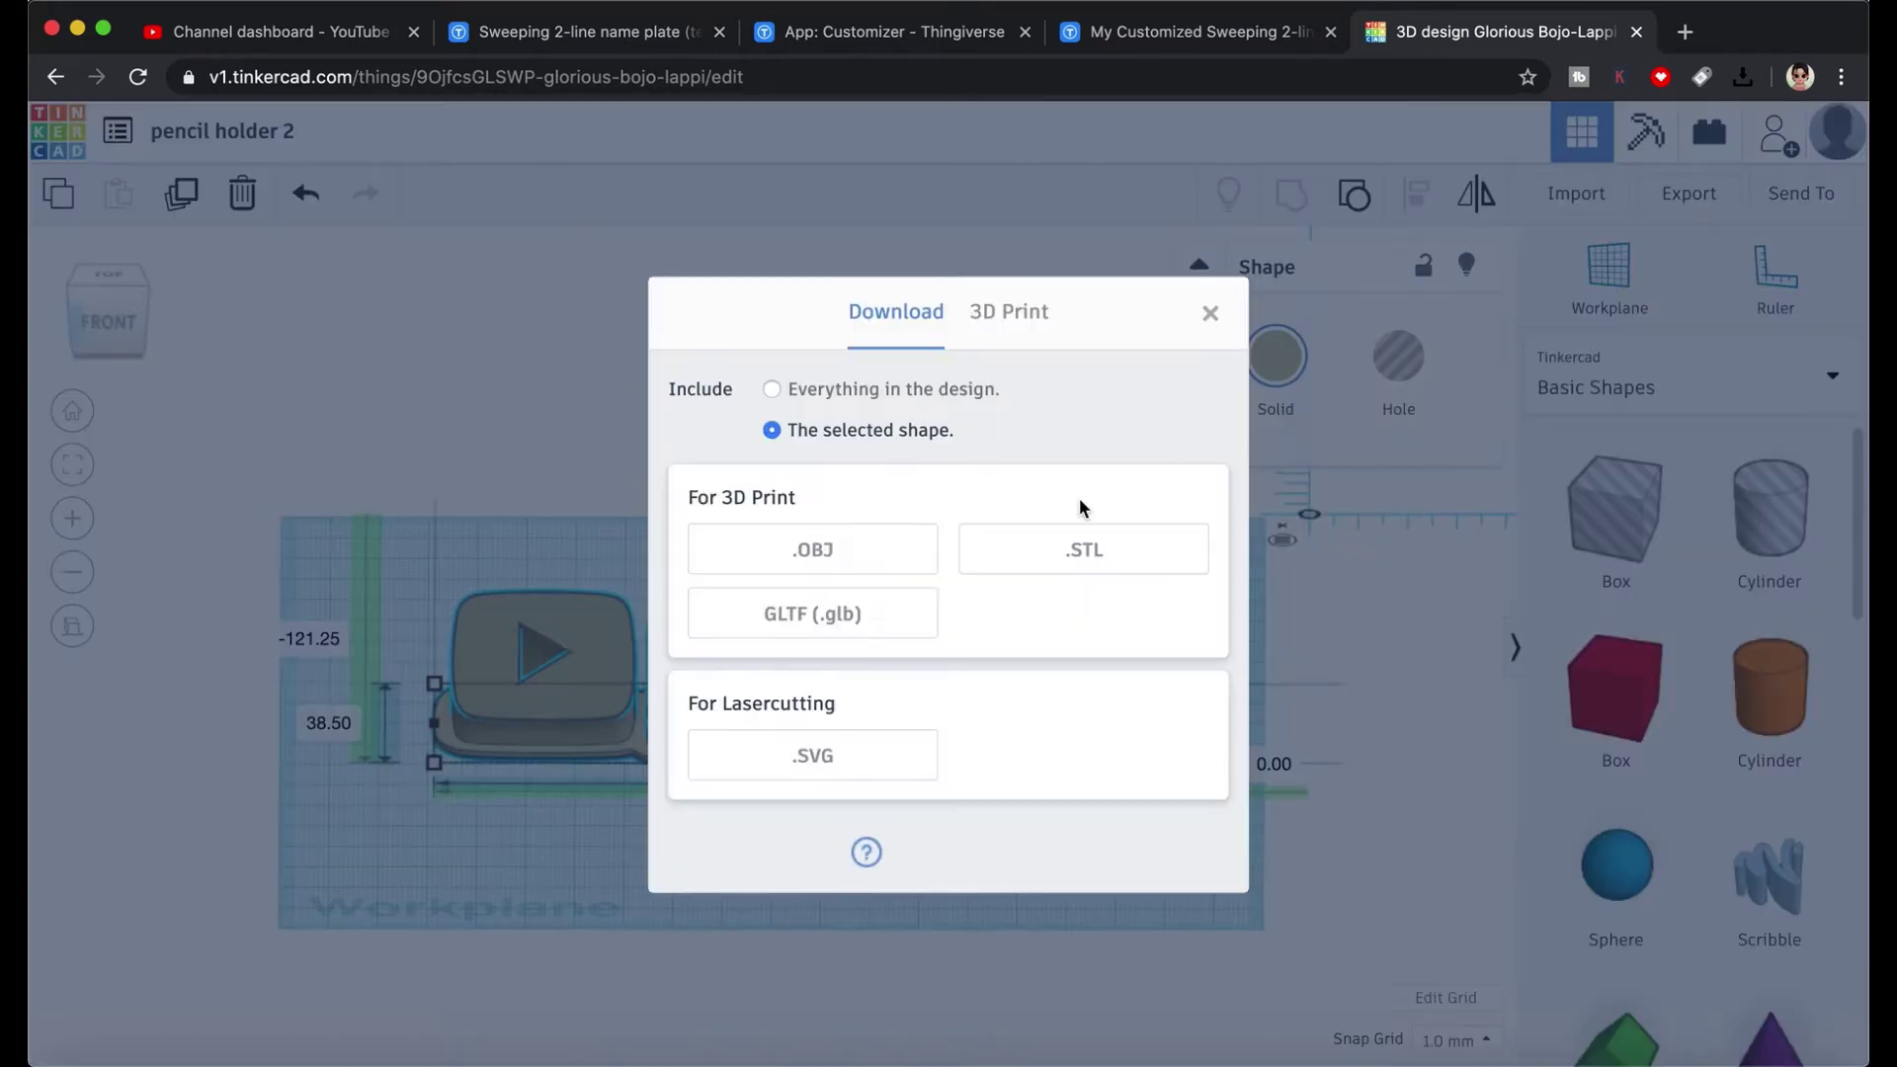
click(1050, 555)
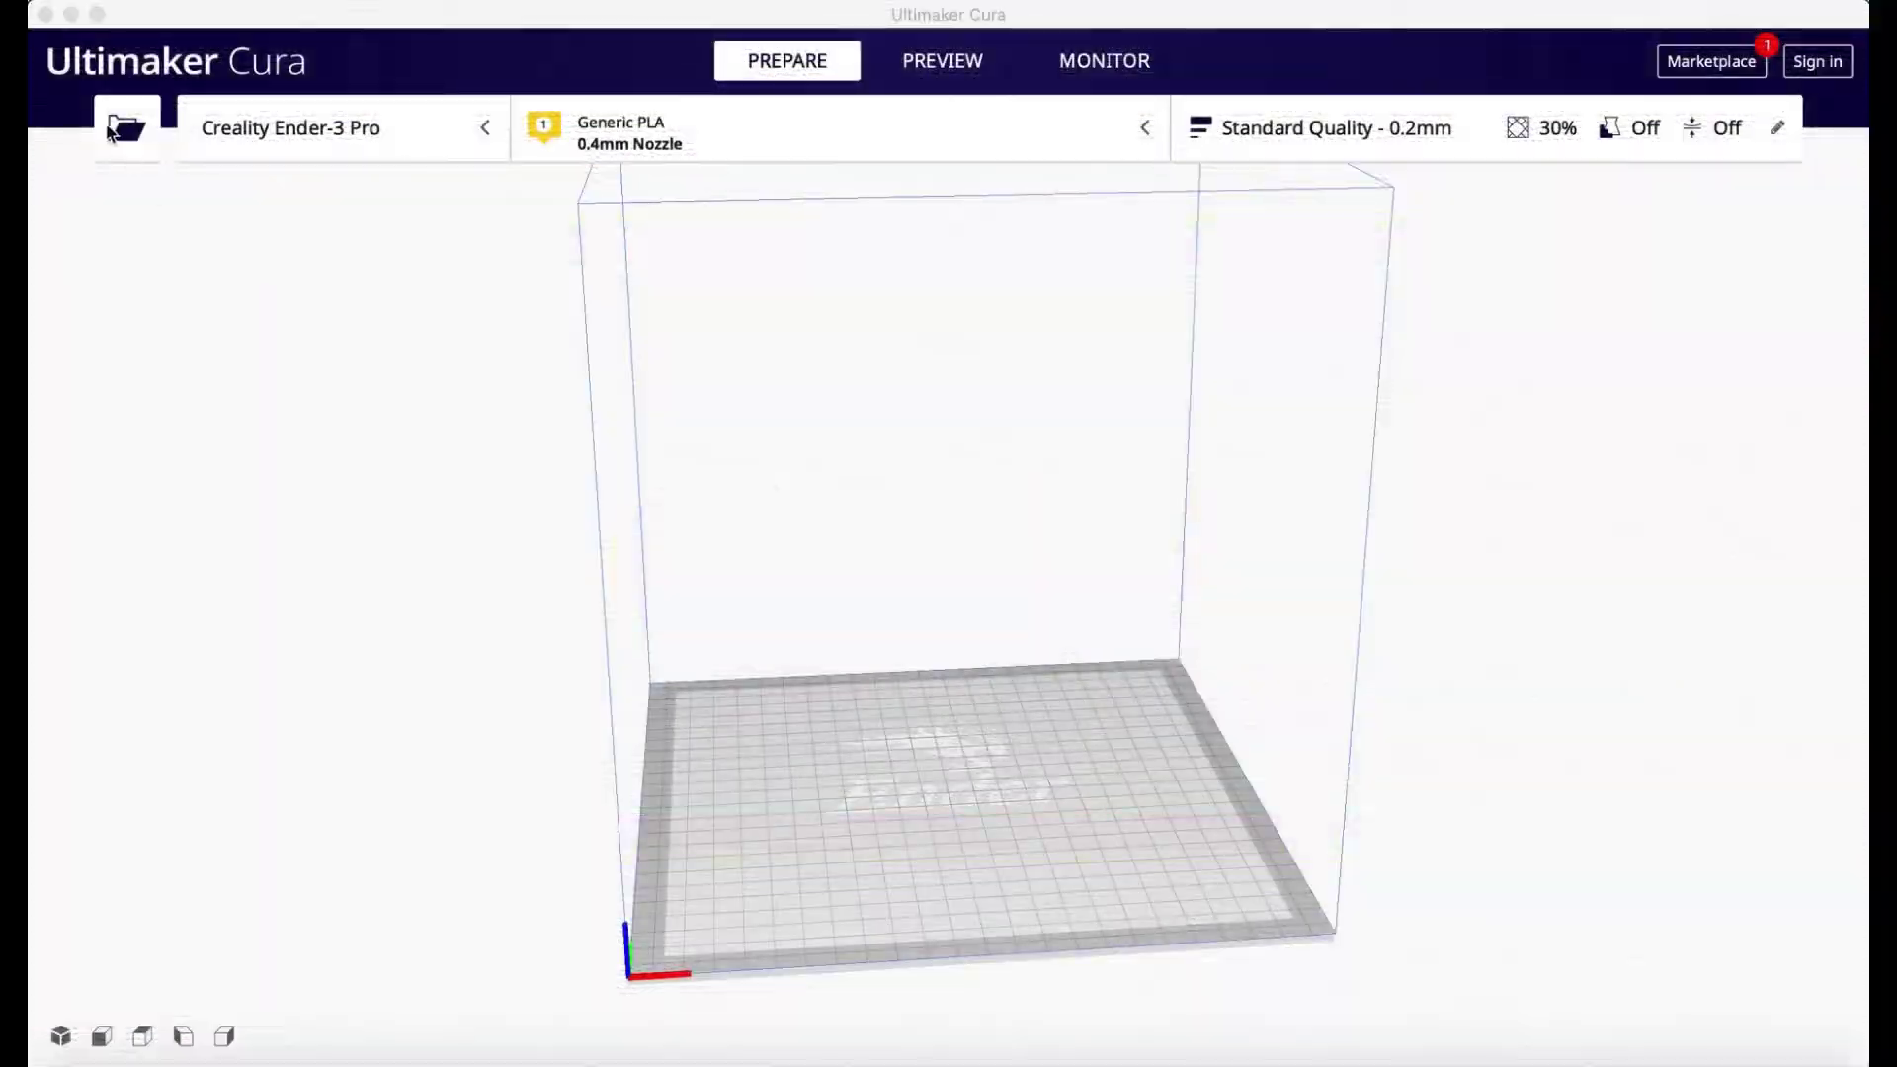
click(115, 133)
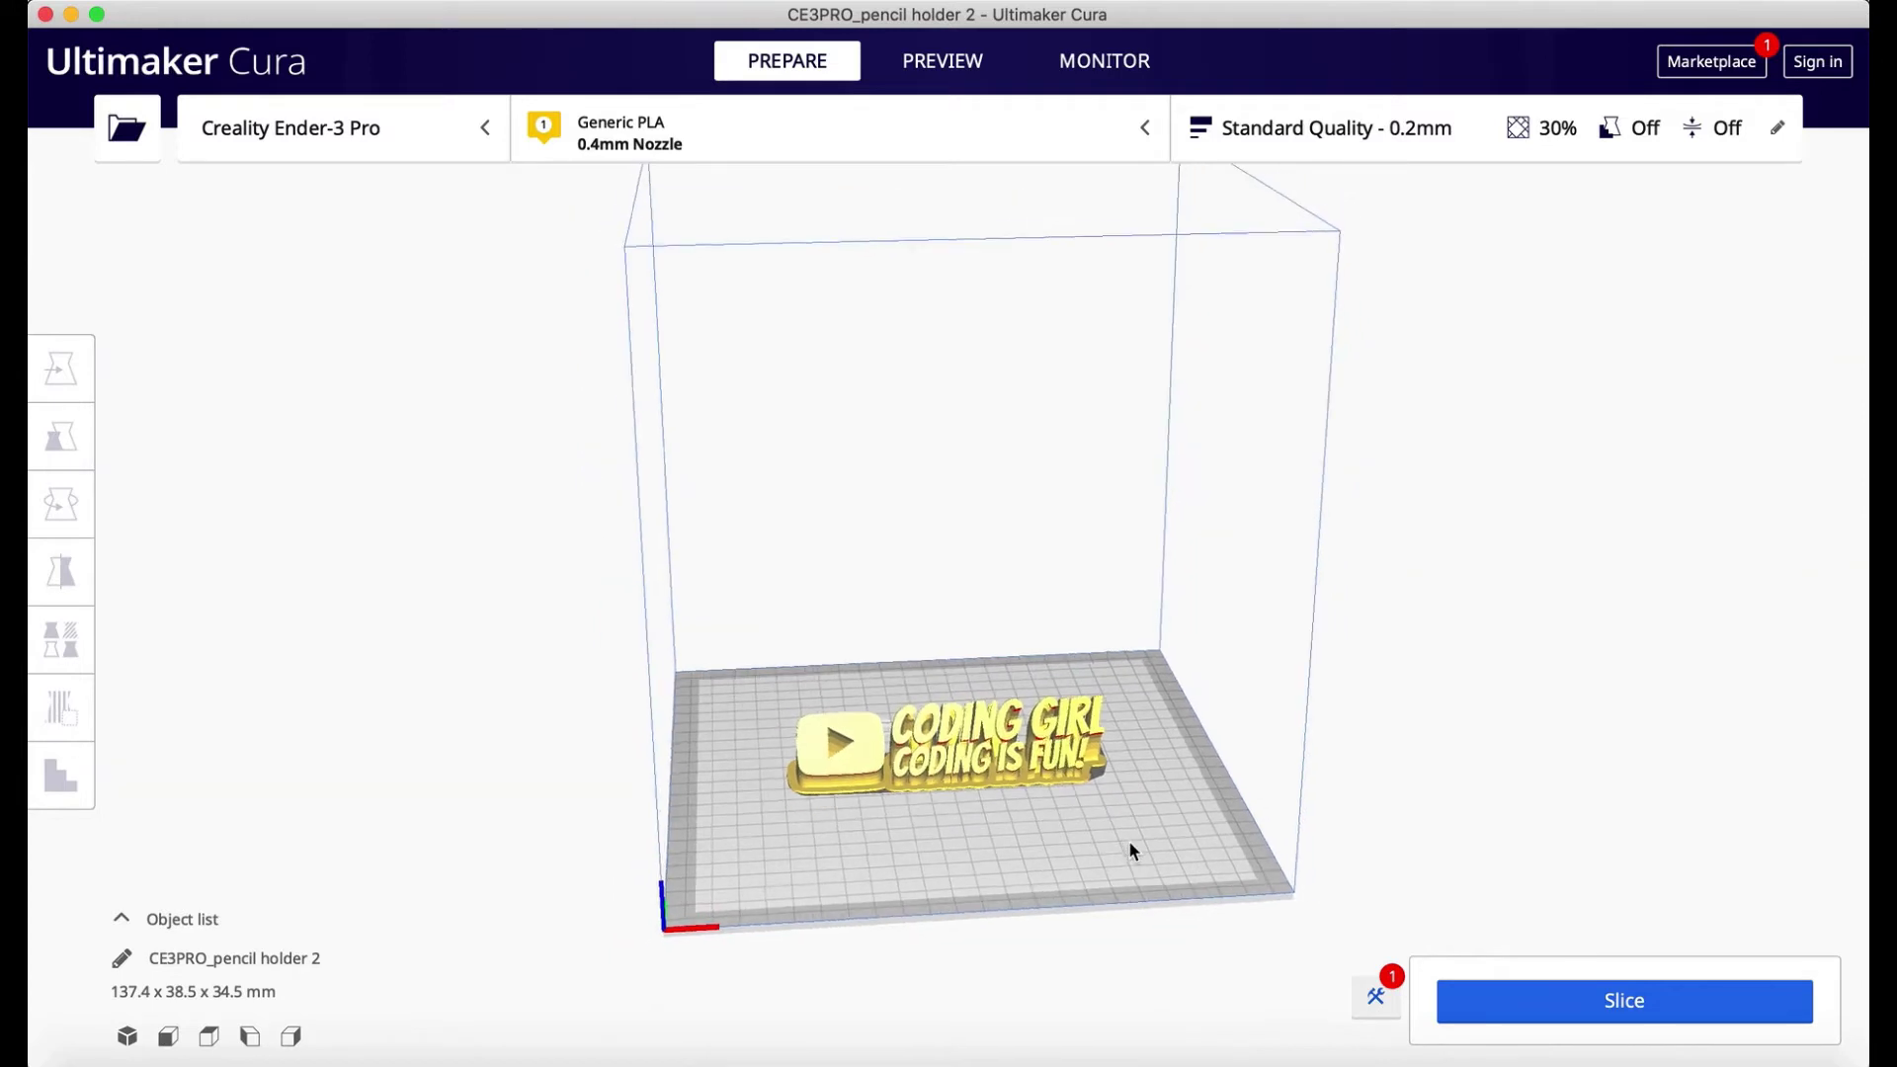
- Examine the pencil holder on the build plate up close, from the front and at a low angle, for overhangs
scroll(1128, 840, up, 5)
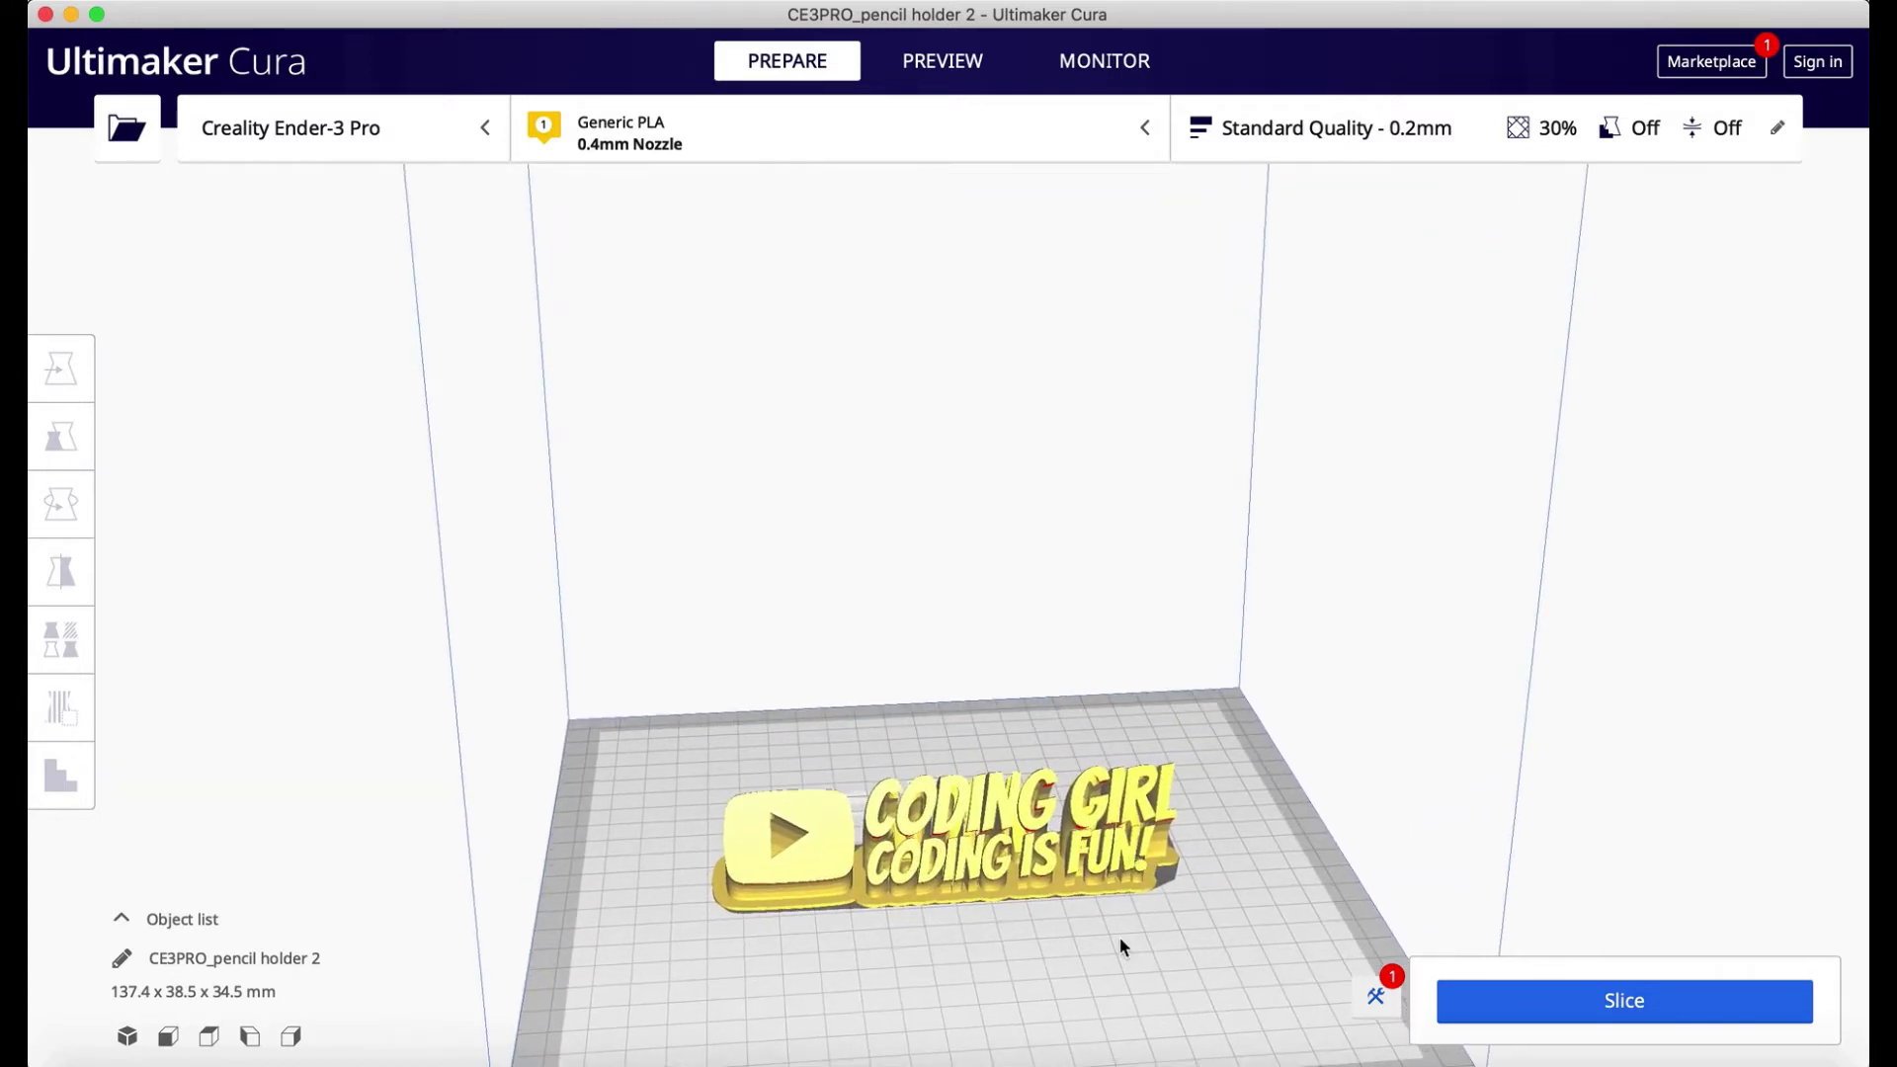
middle_drag(1118, 936, 1110, 743)
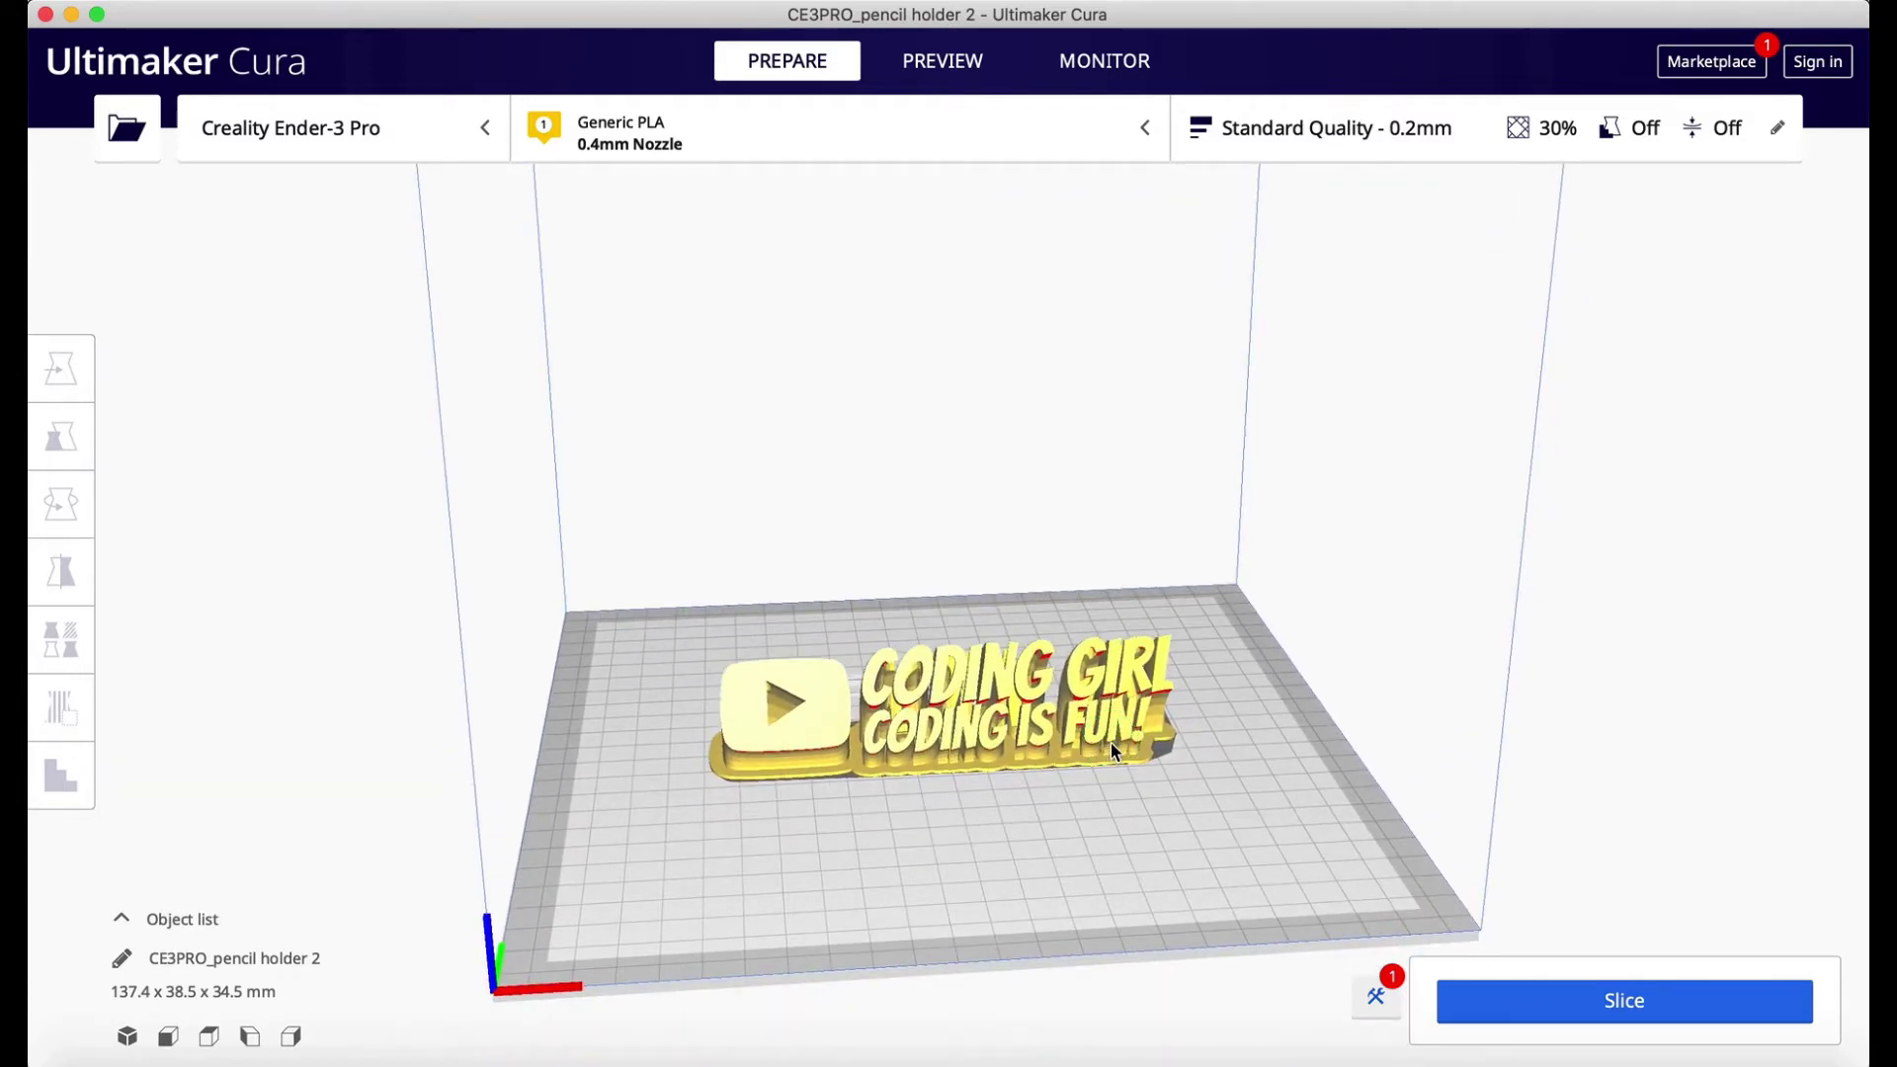
scroll(1110, 742, up, 3)
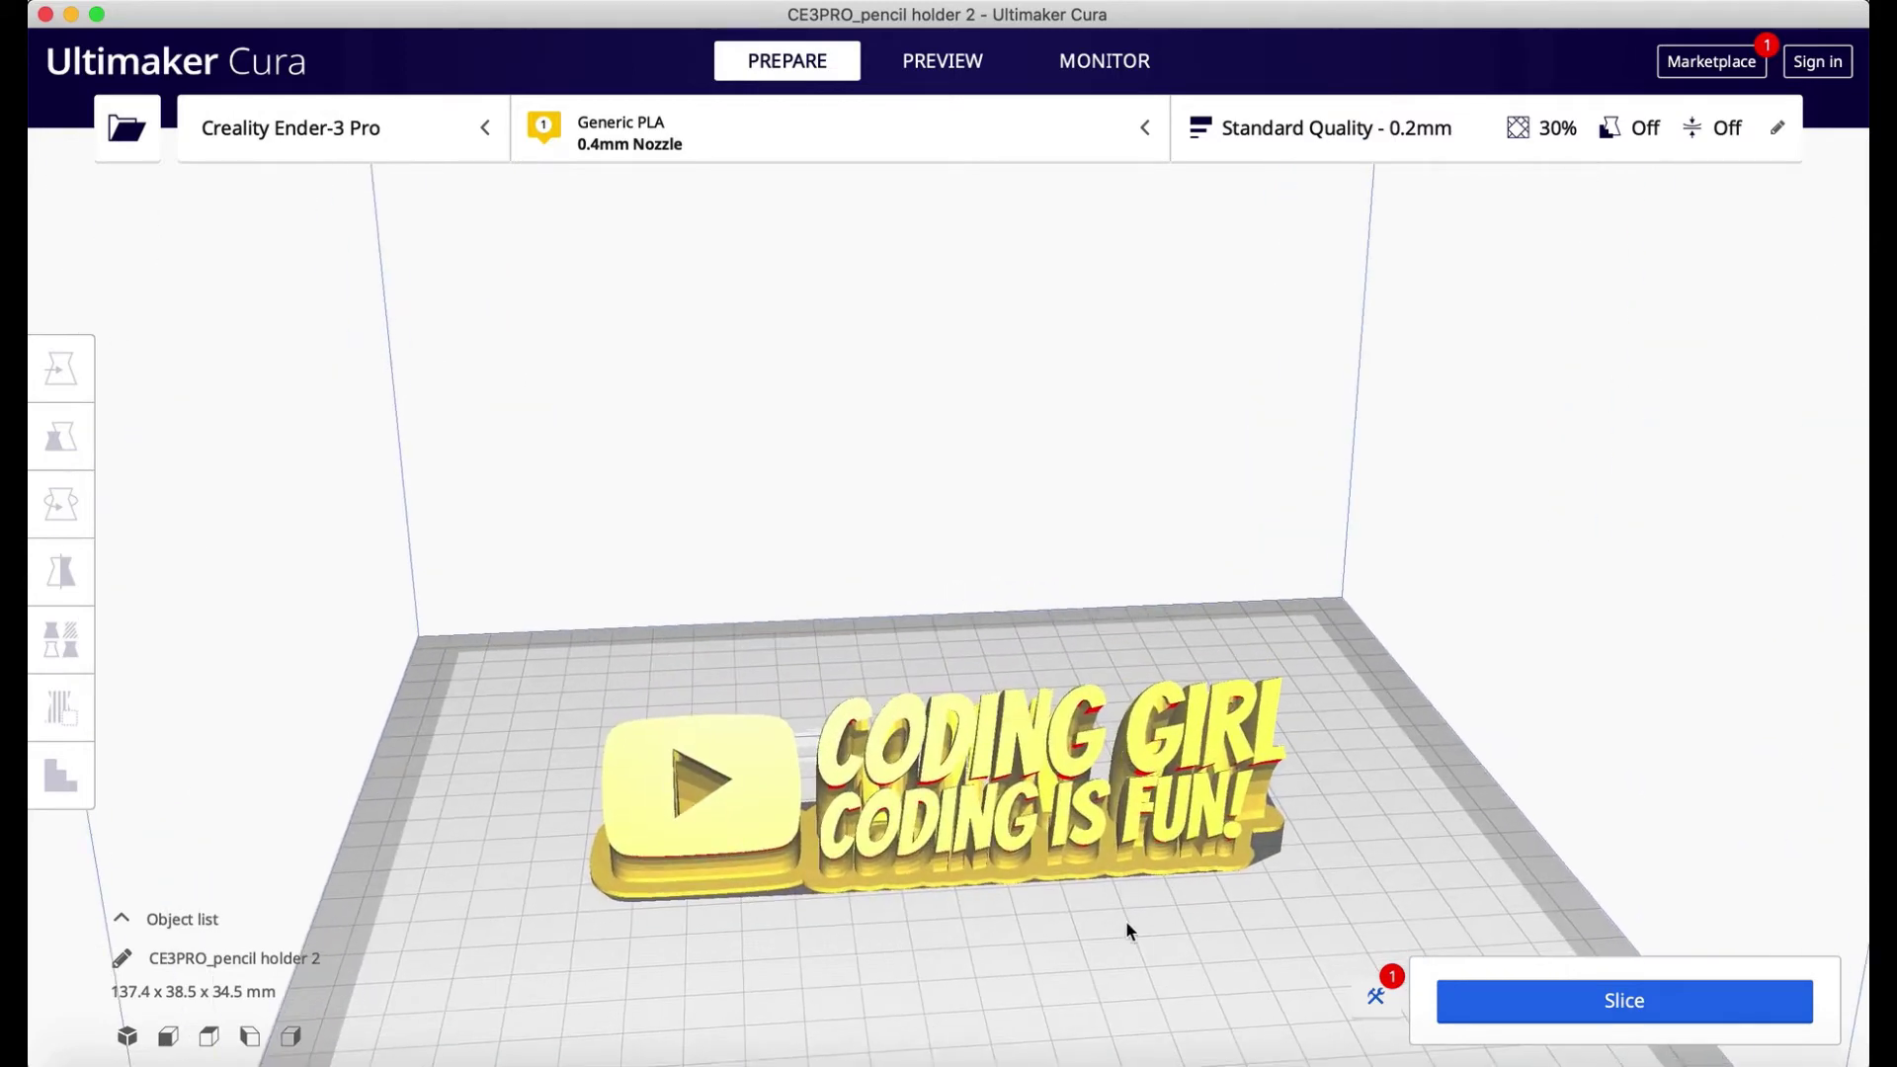
middle_drag(1126, 925, 1120, 820)
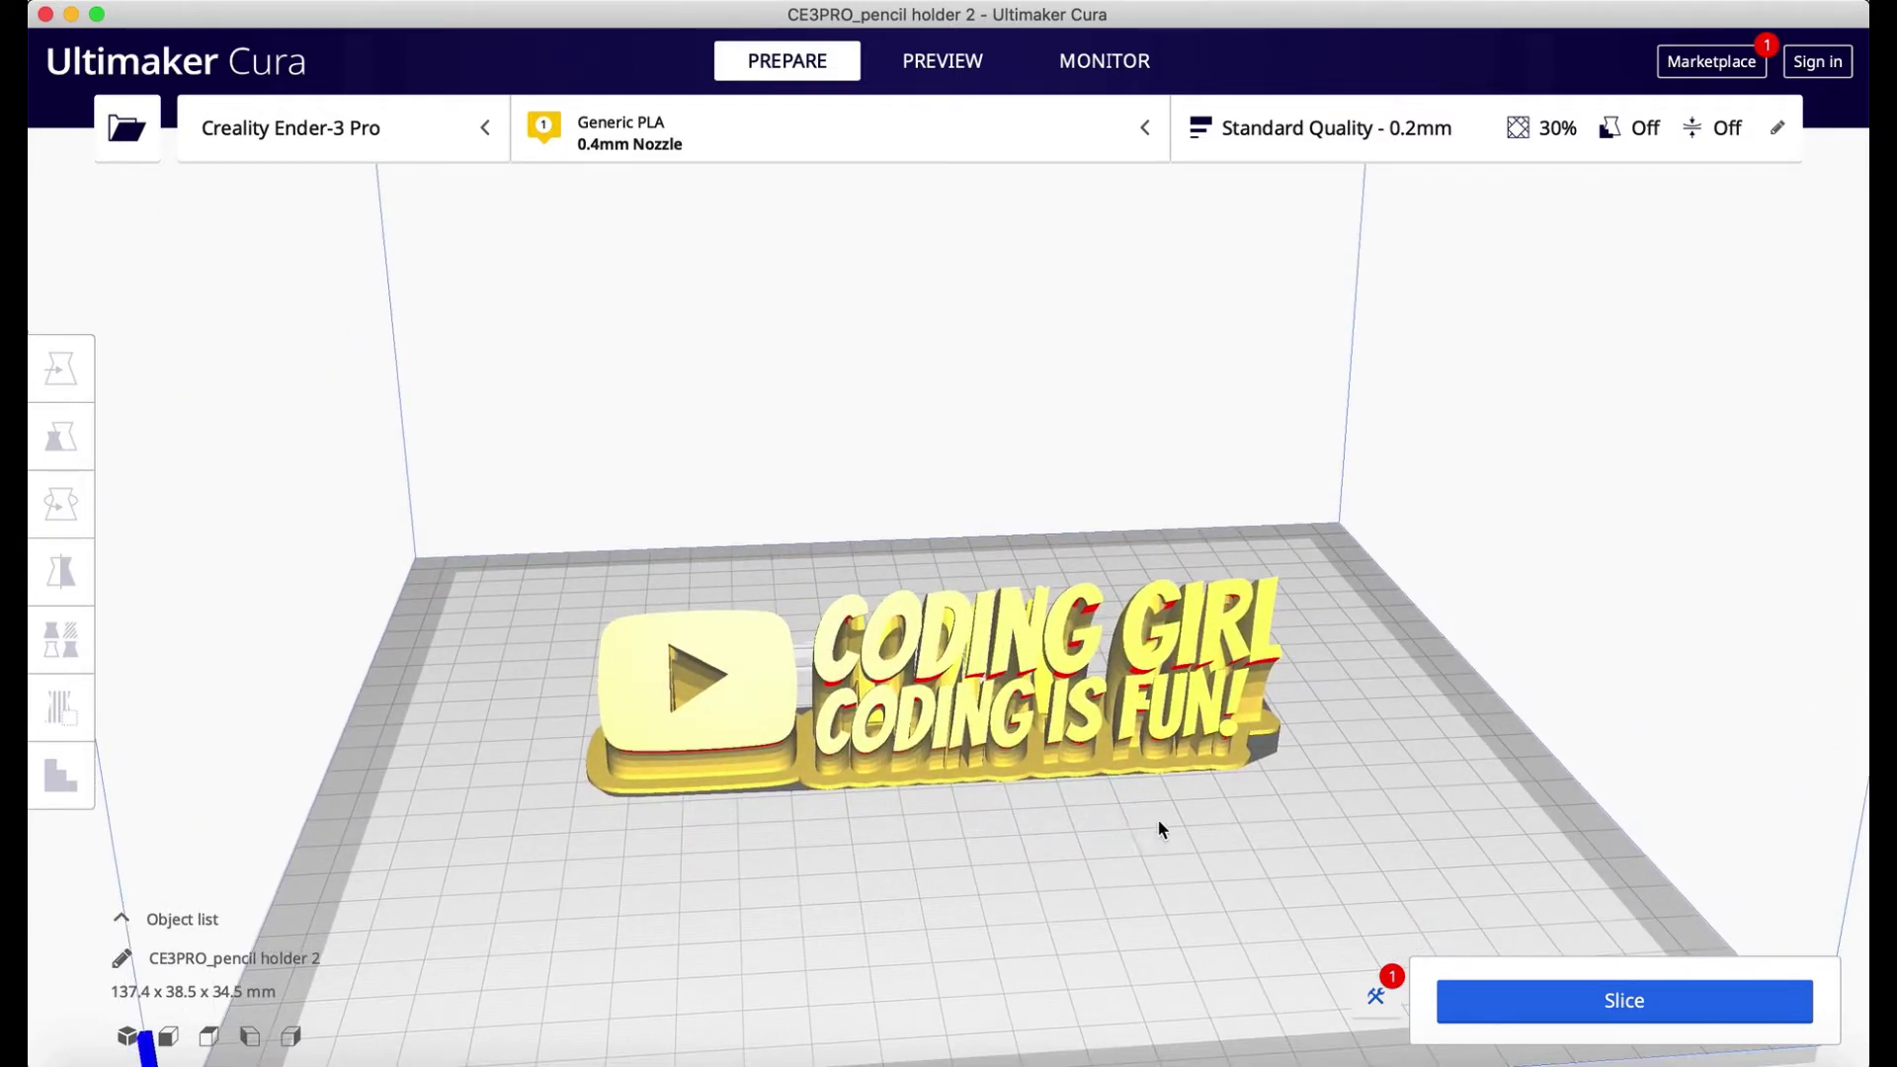
right_drag(1230, 852, 1033, 834)
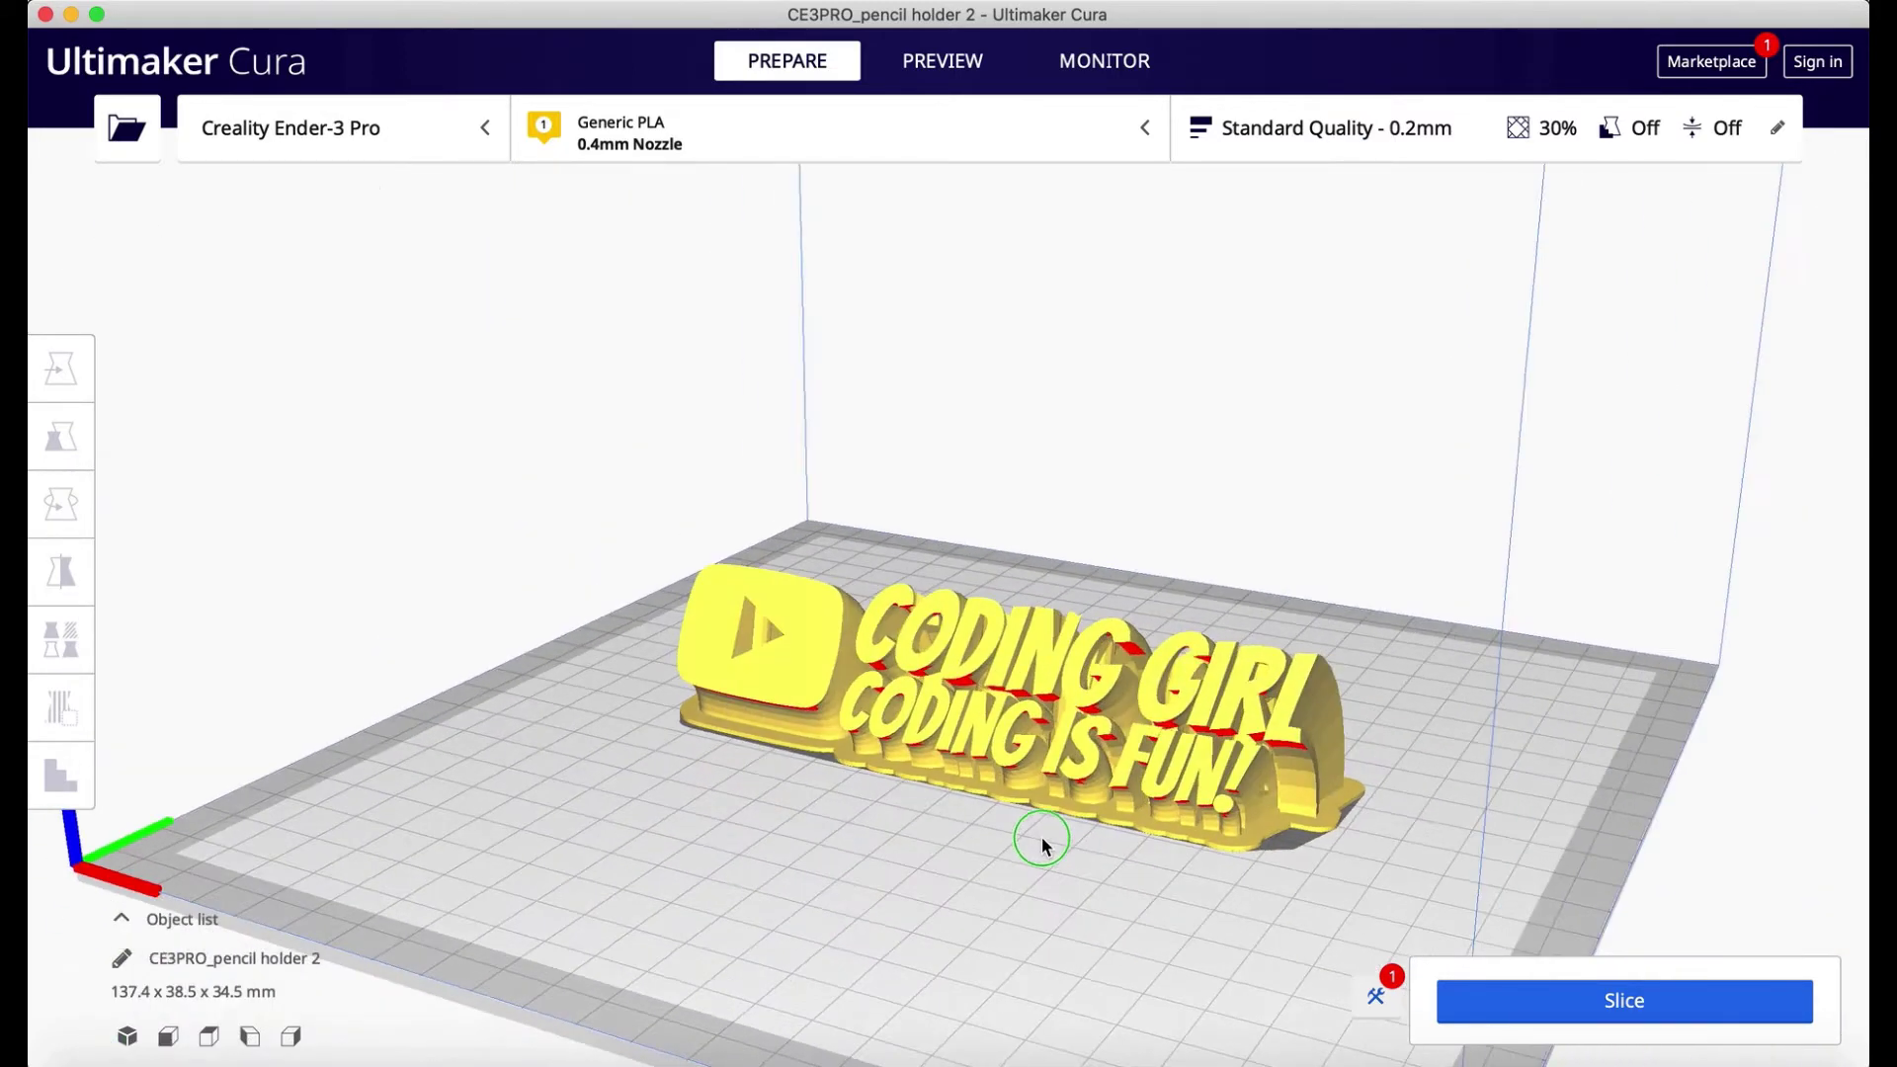
right_drag(1272, 930, 1226, 879)
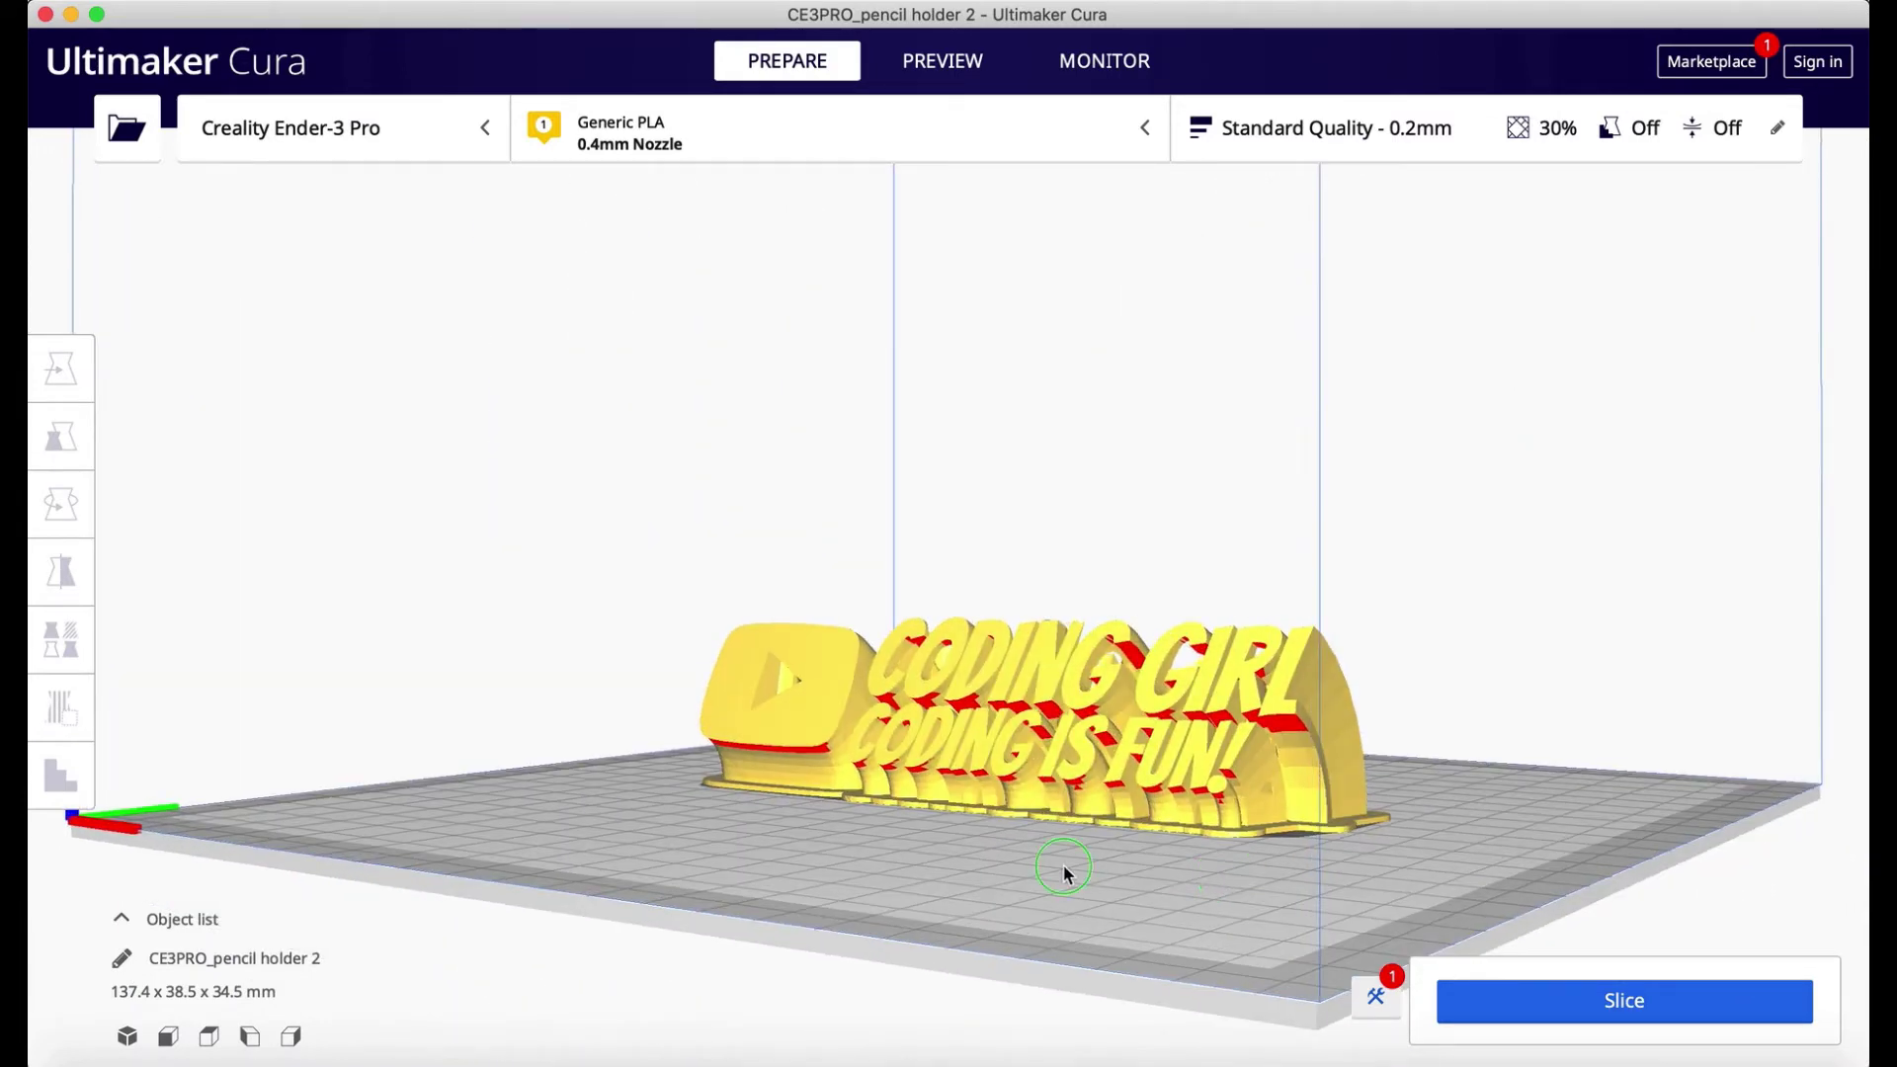
right_drag(1065, 873, 1129, 869)
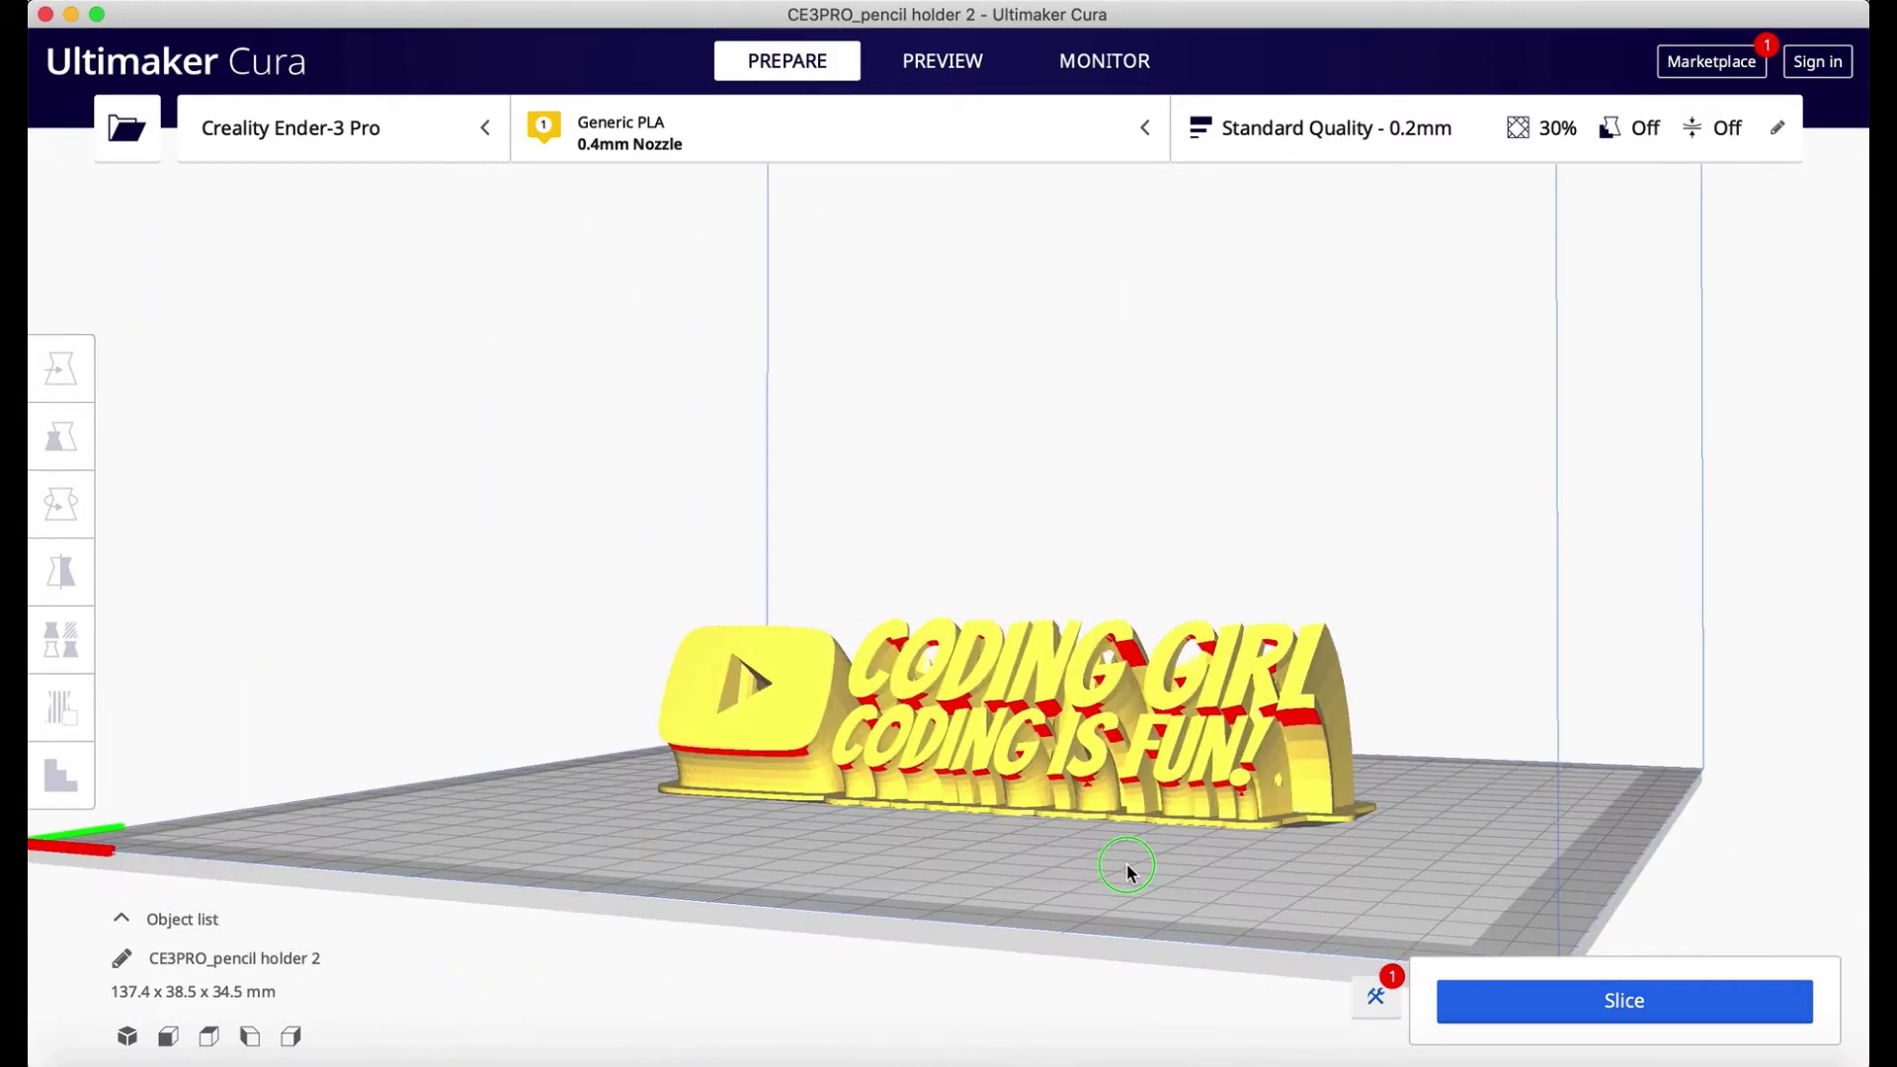
- Enable support in the print settings and set the support overhang angle to 70°
click(1389, 140)
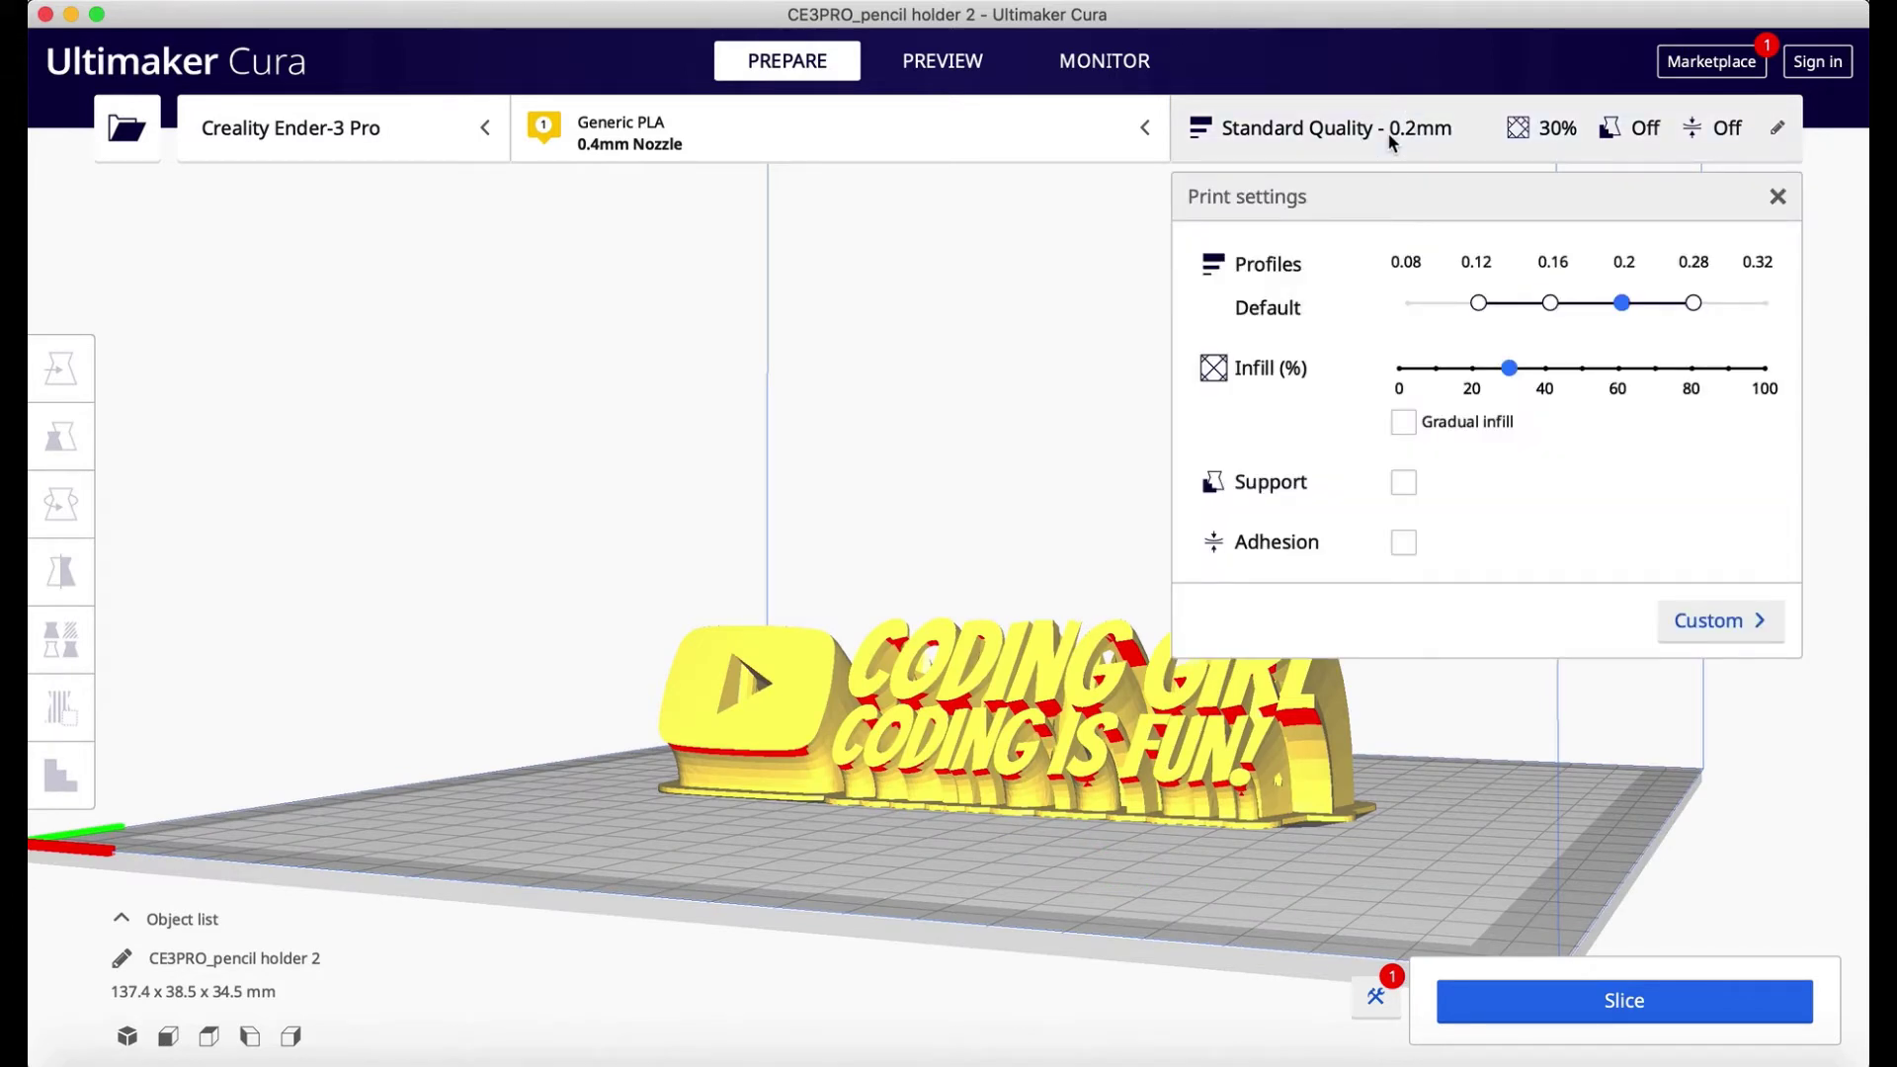
click(1404, 482)
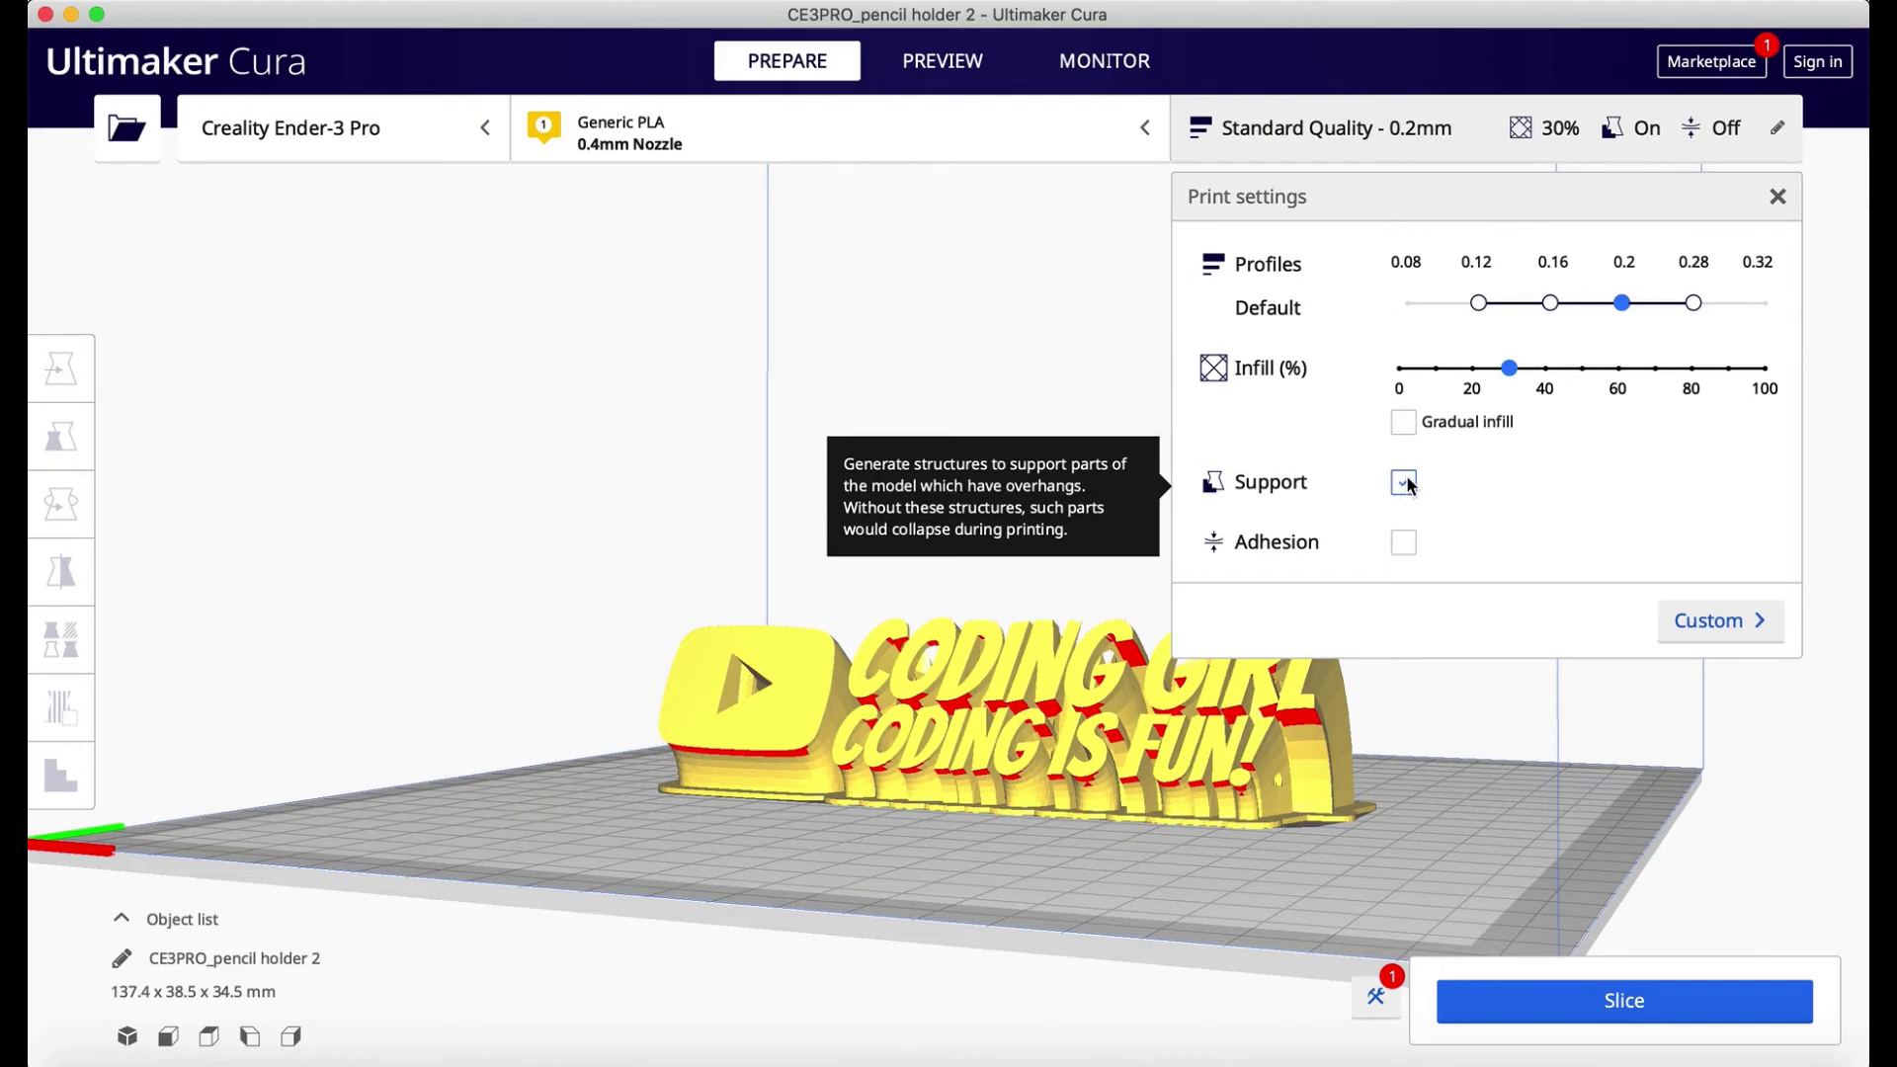
click(1695, 630)
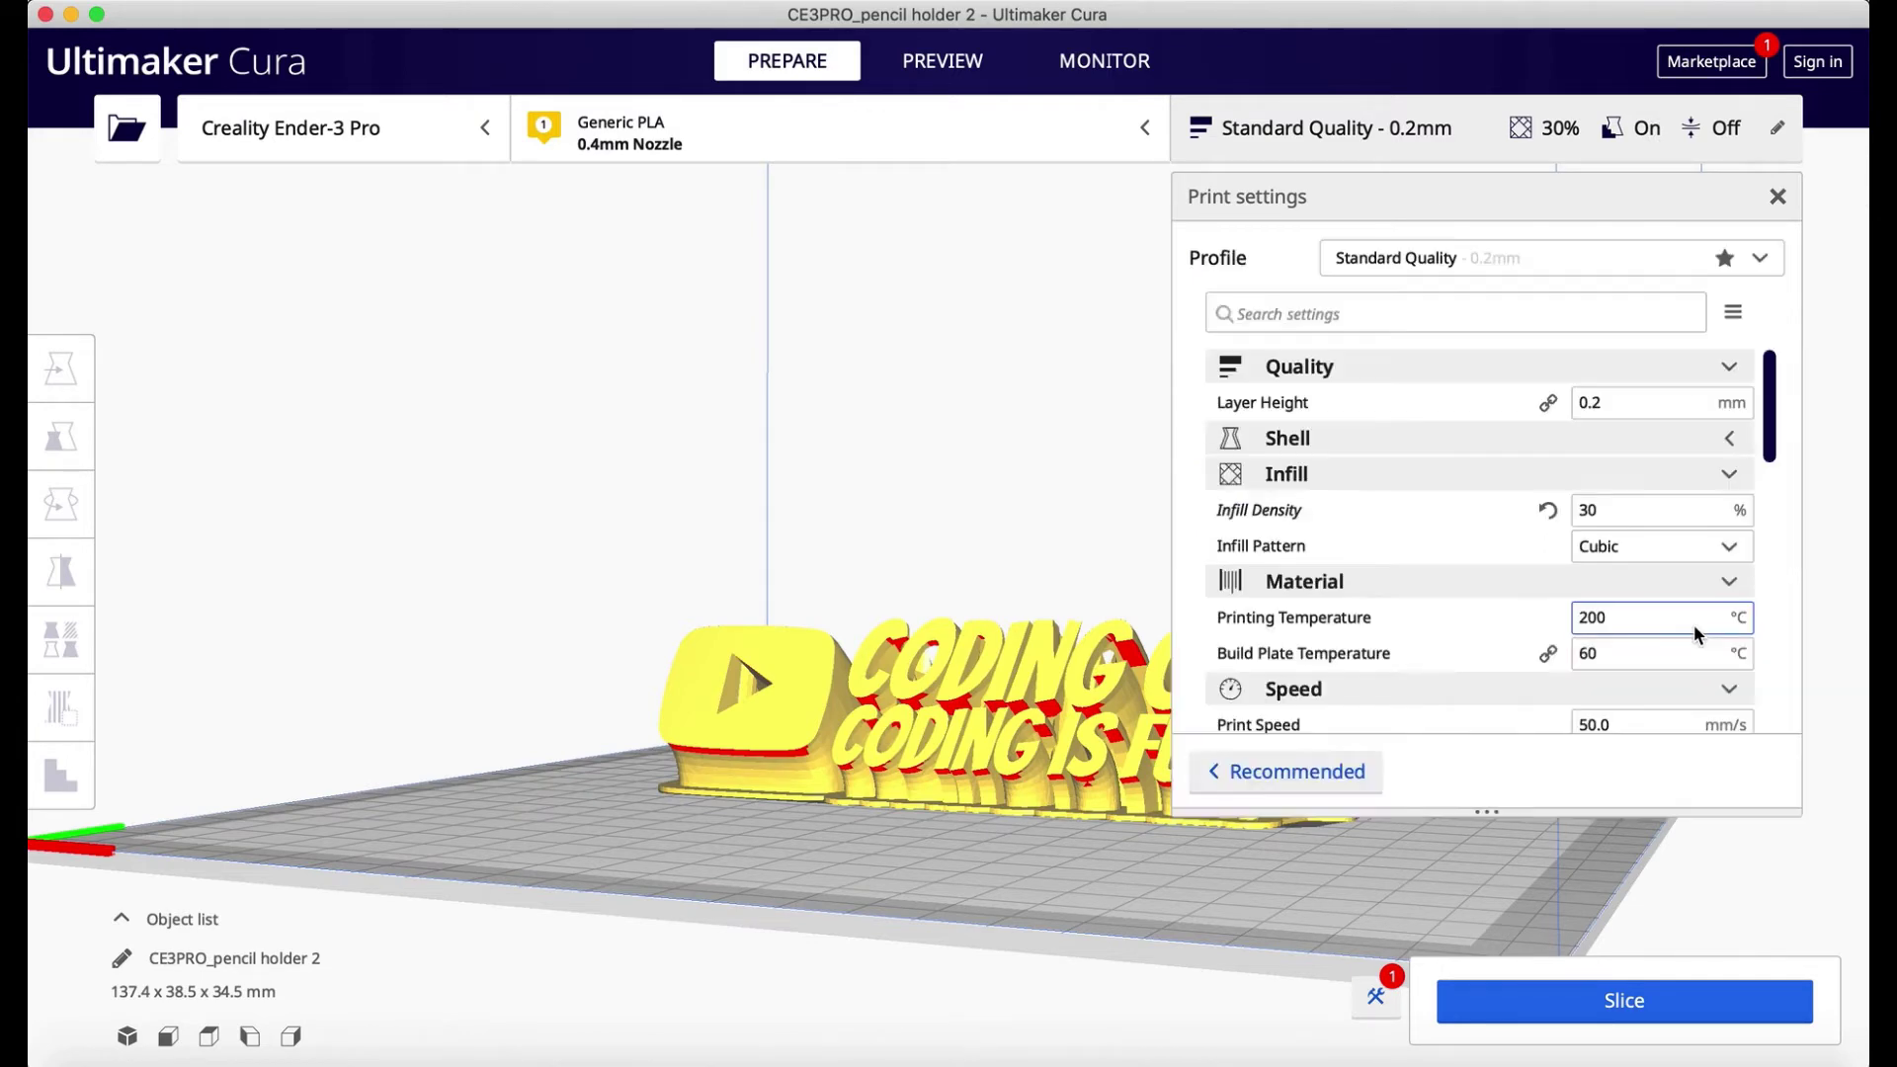
scroll(1665, 584, down, 5)
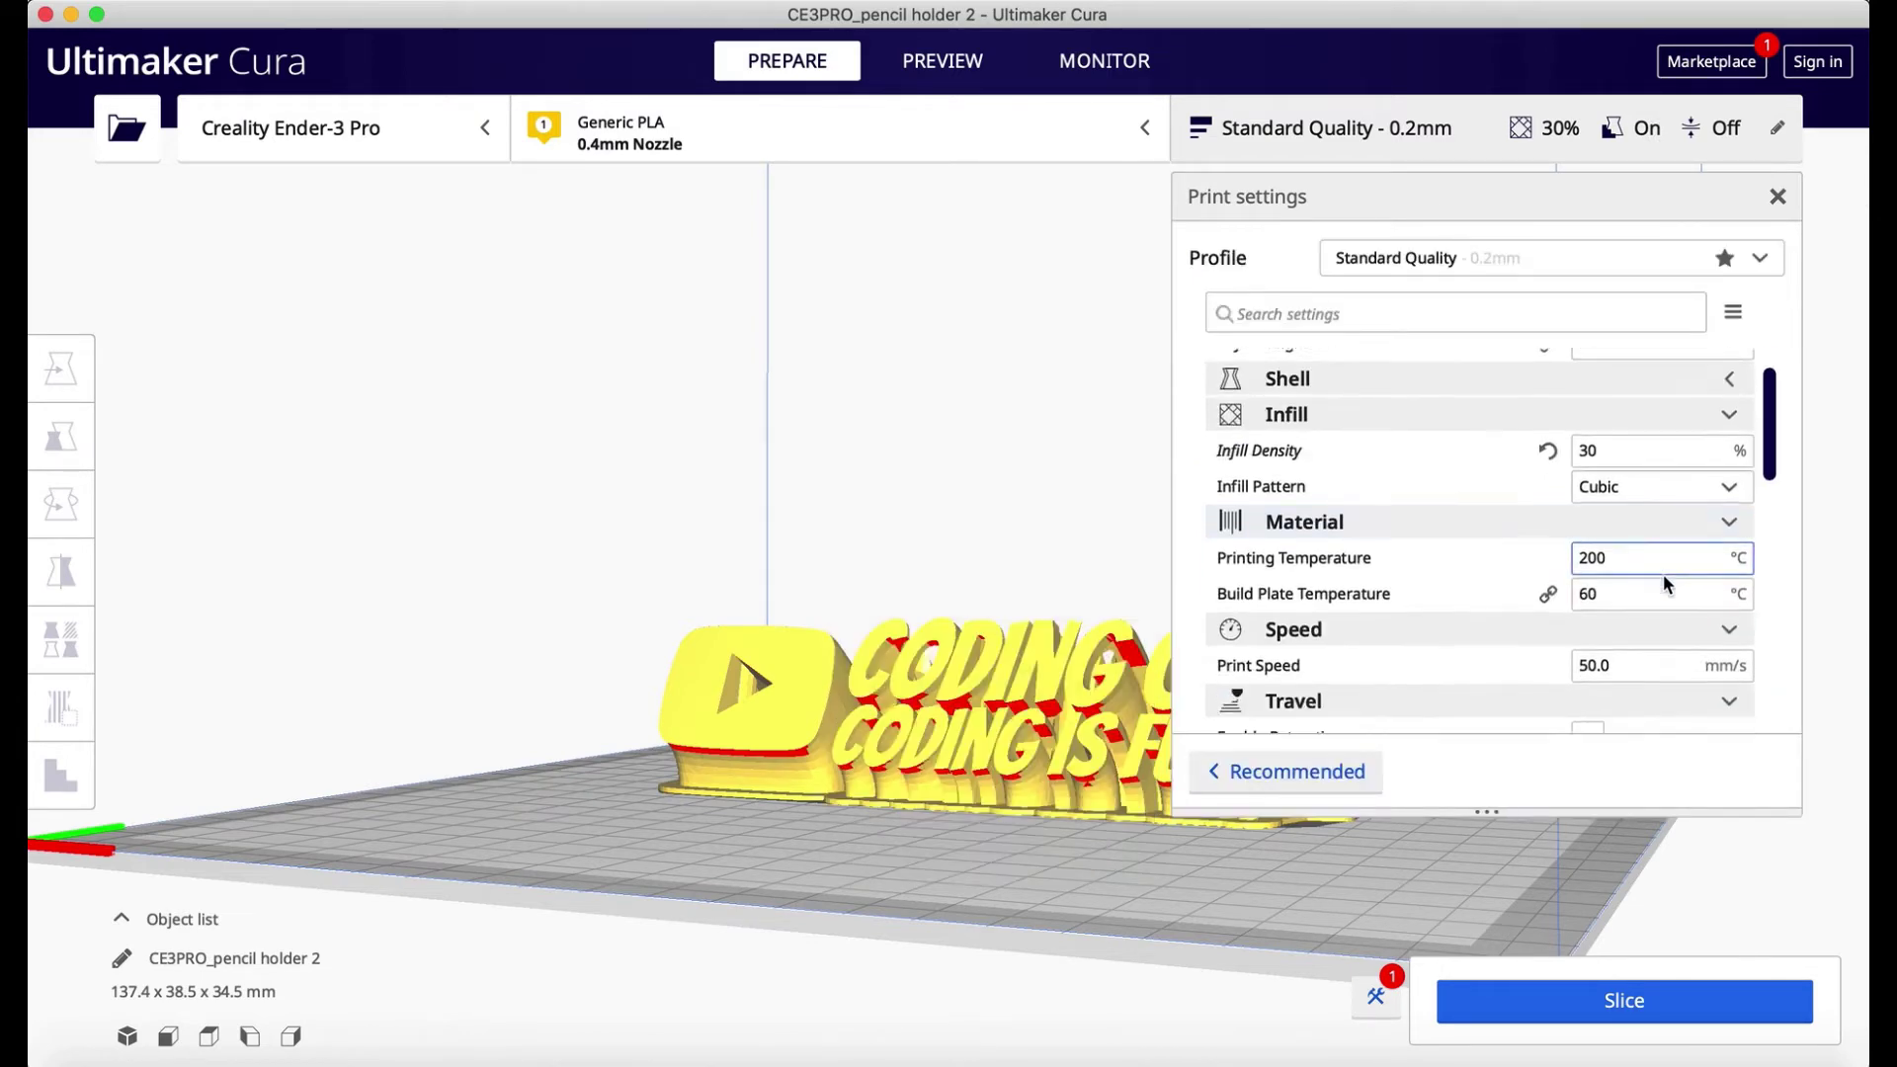
scroll(1662, 582, down, 3)
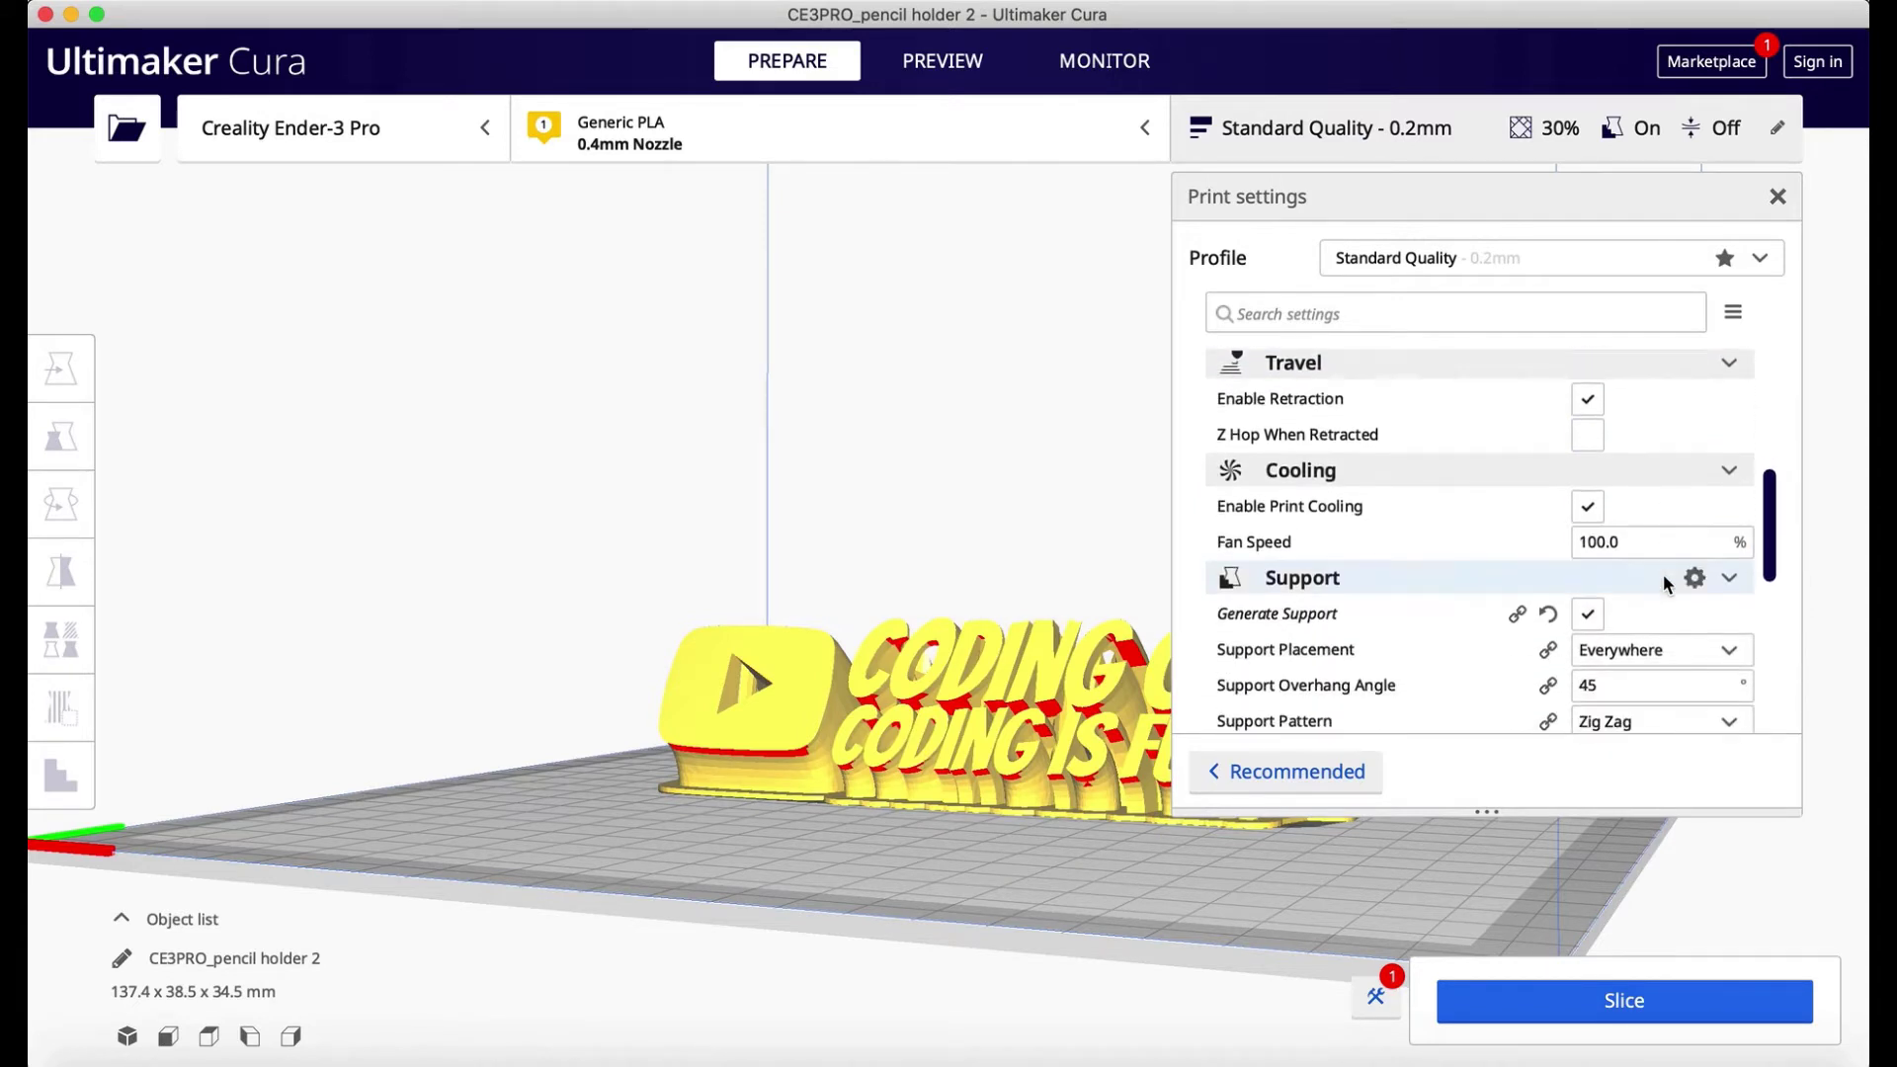
click(1608, 655)
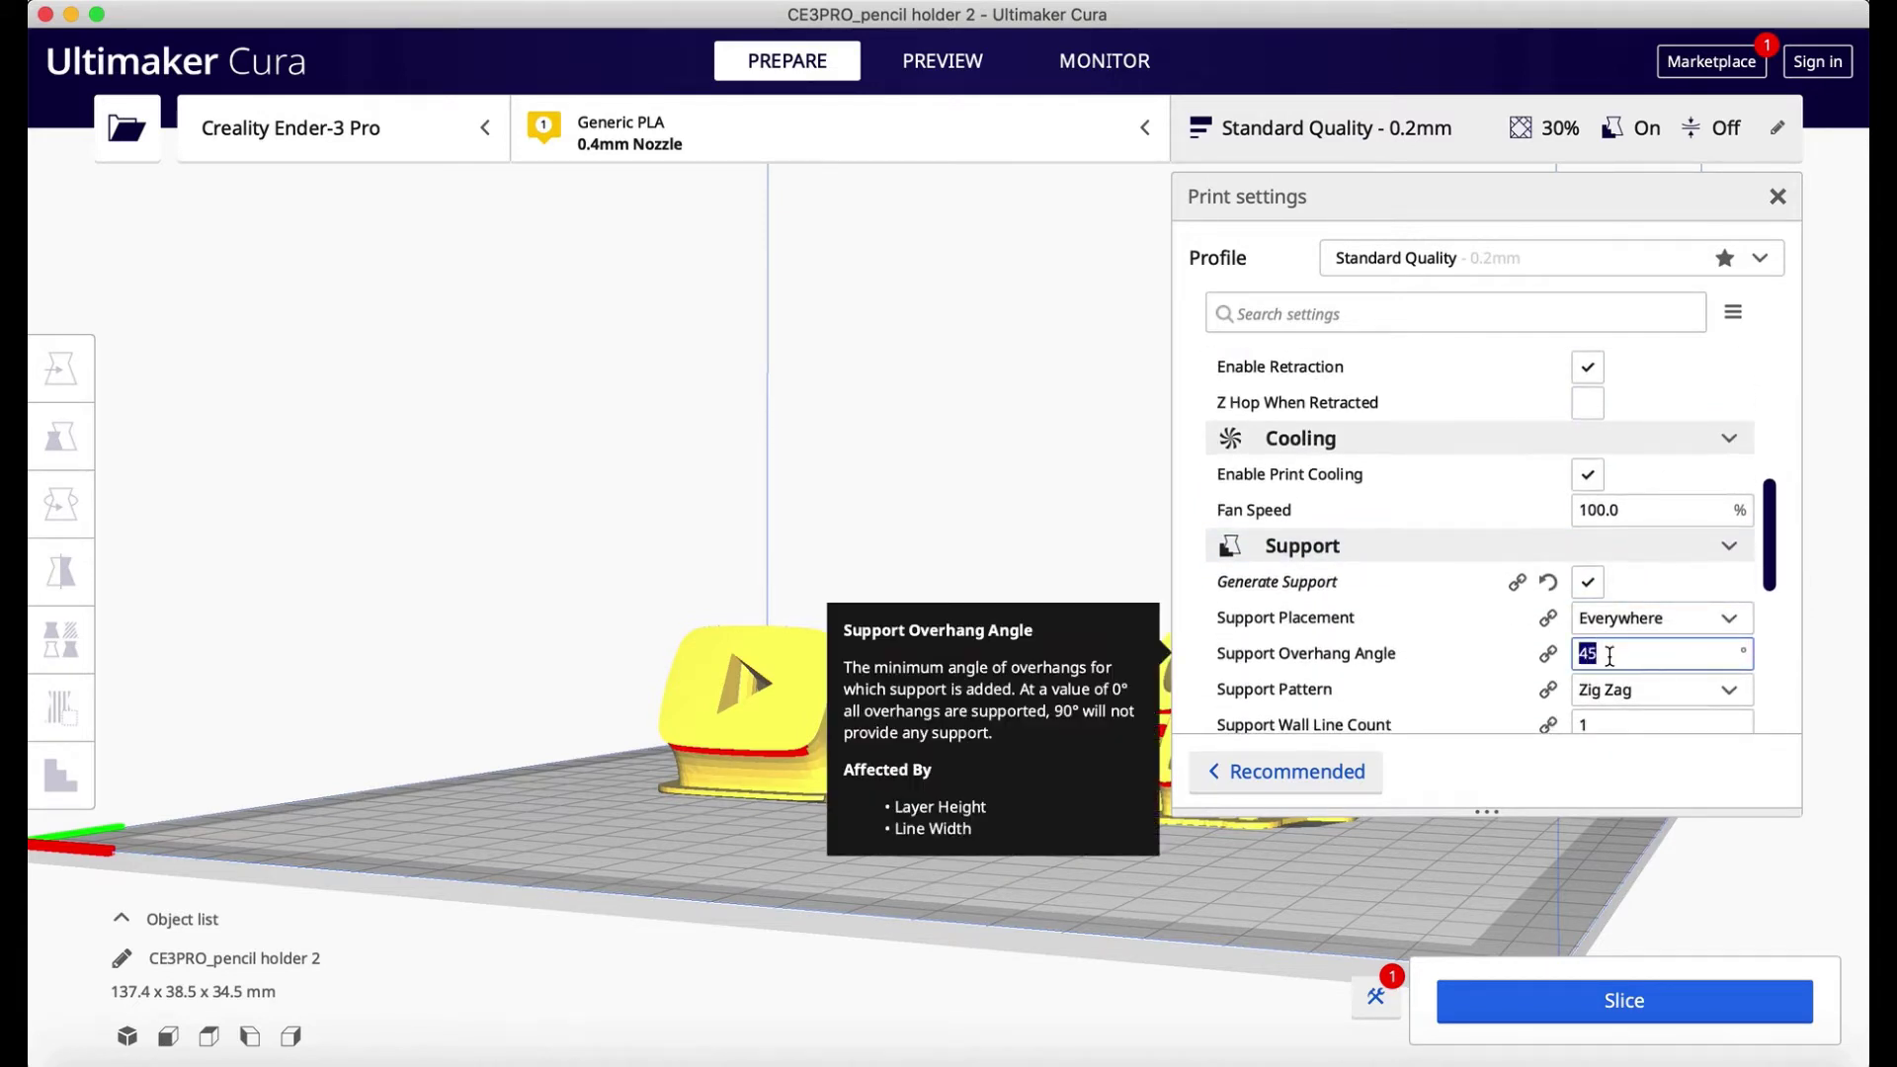
text(70)
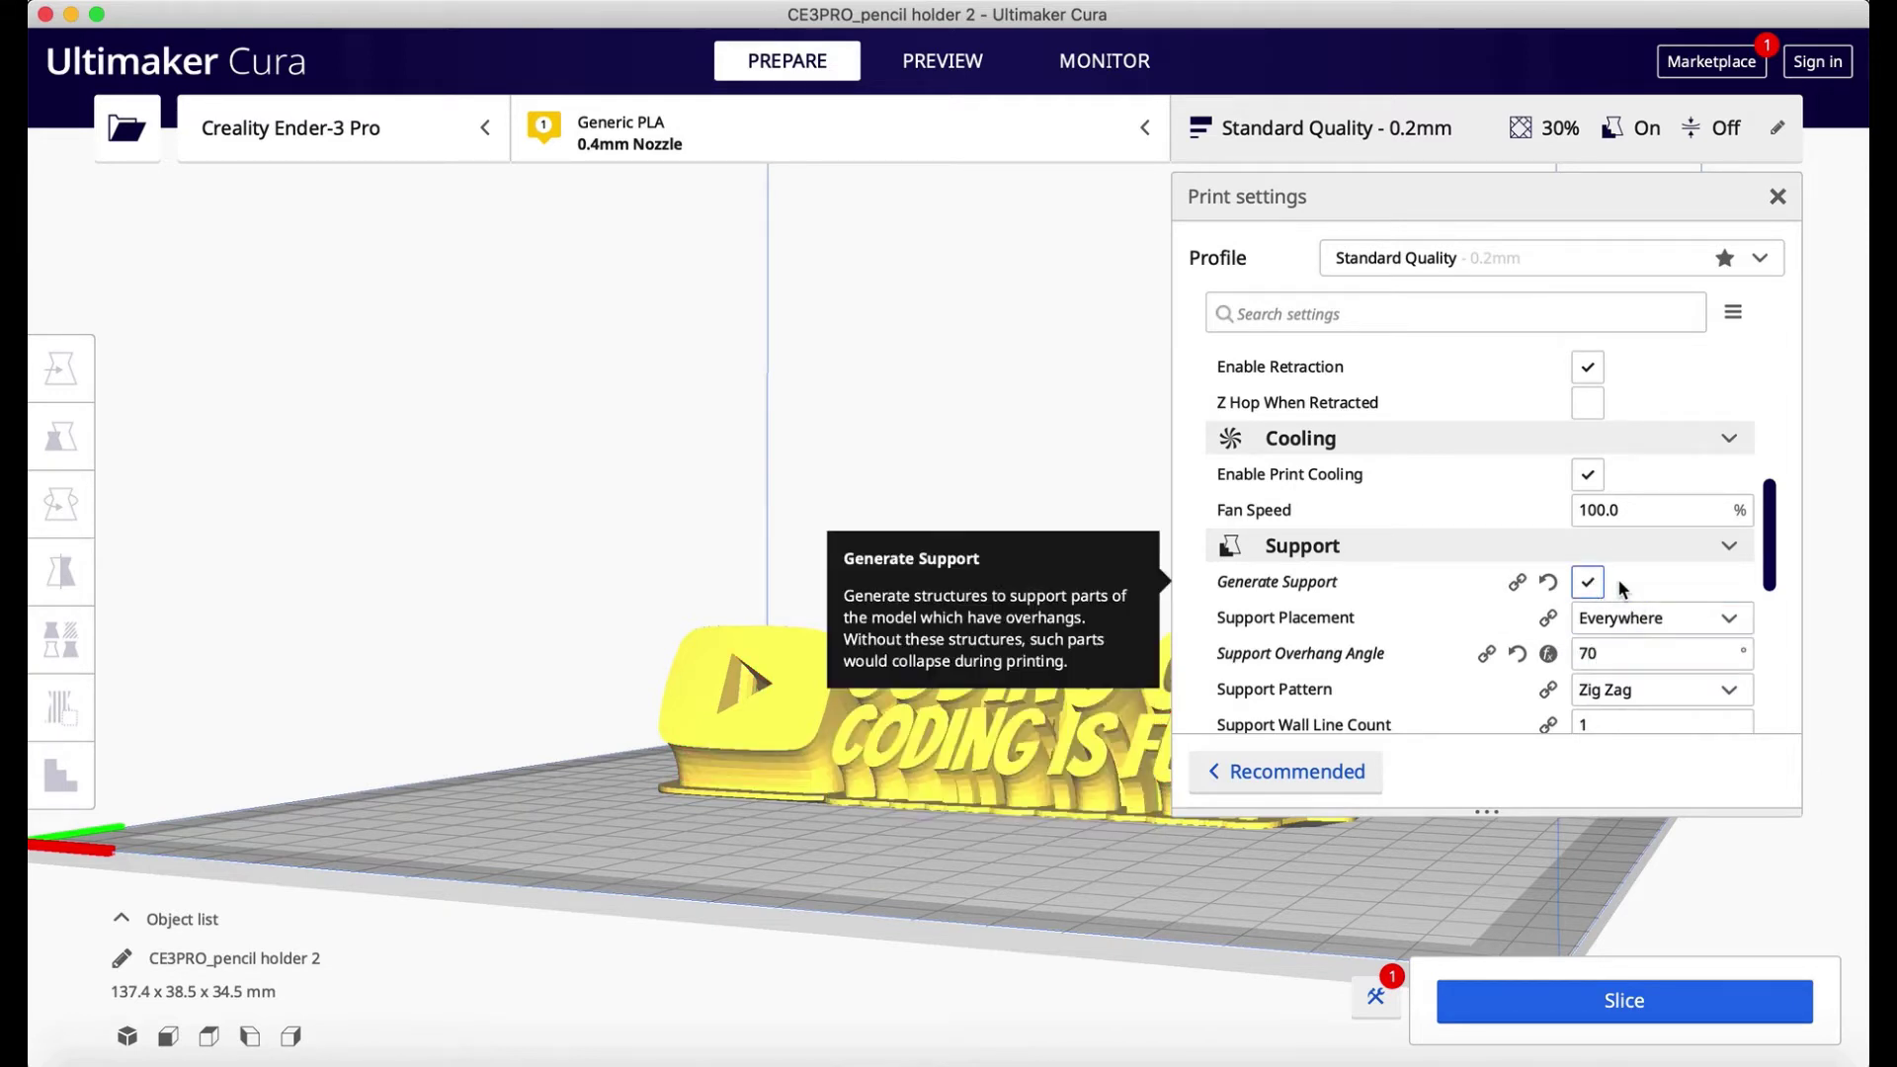
- Turn off support generation and close the print settings
click(1587, 583)
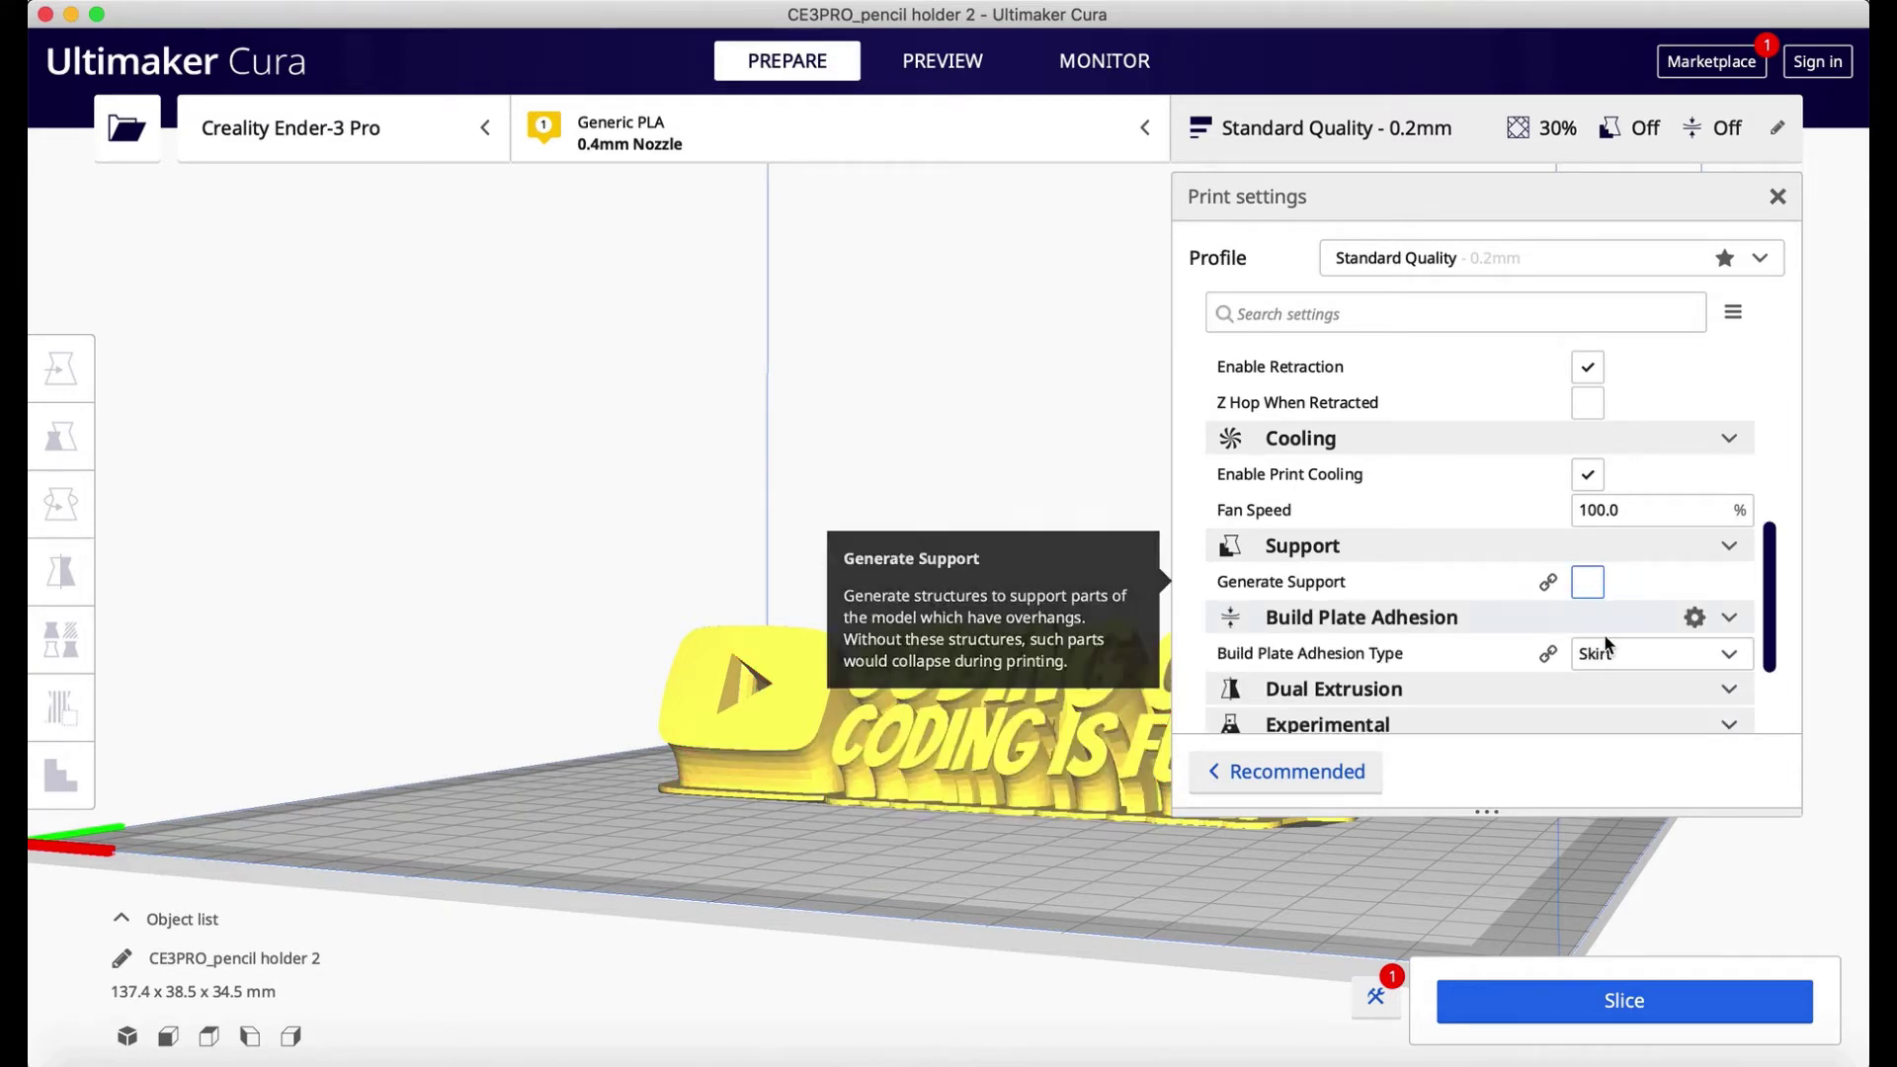
click(1322, 769)
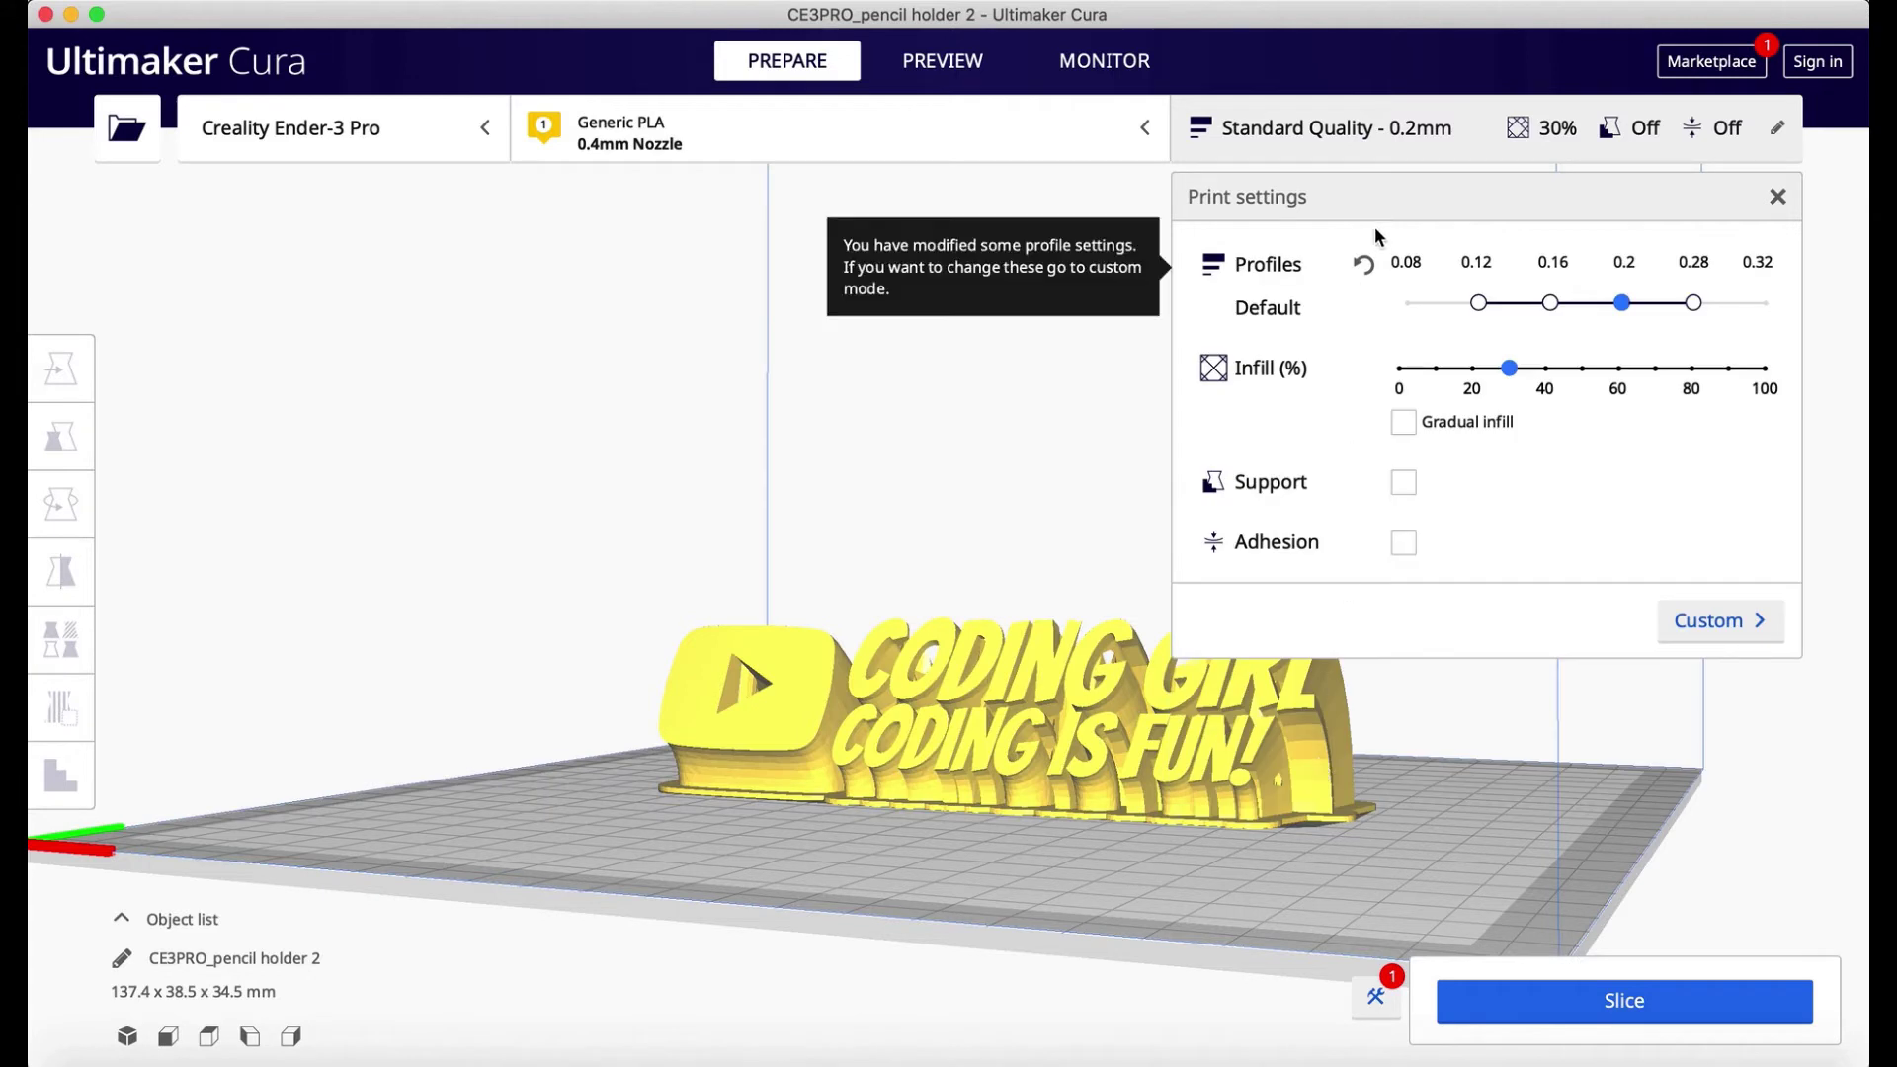
click(1778, 198)
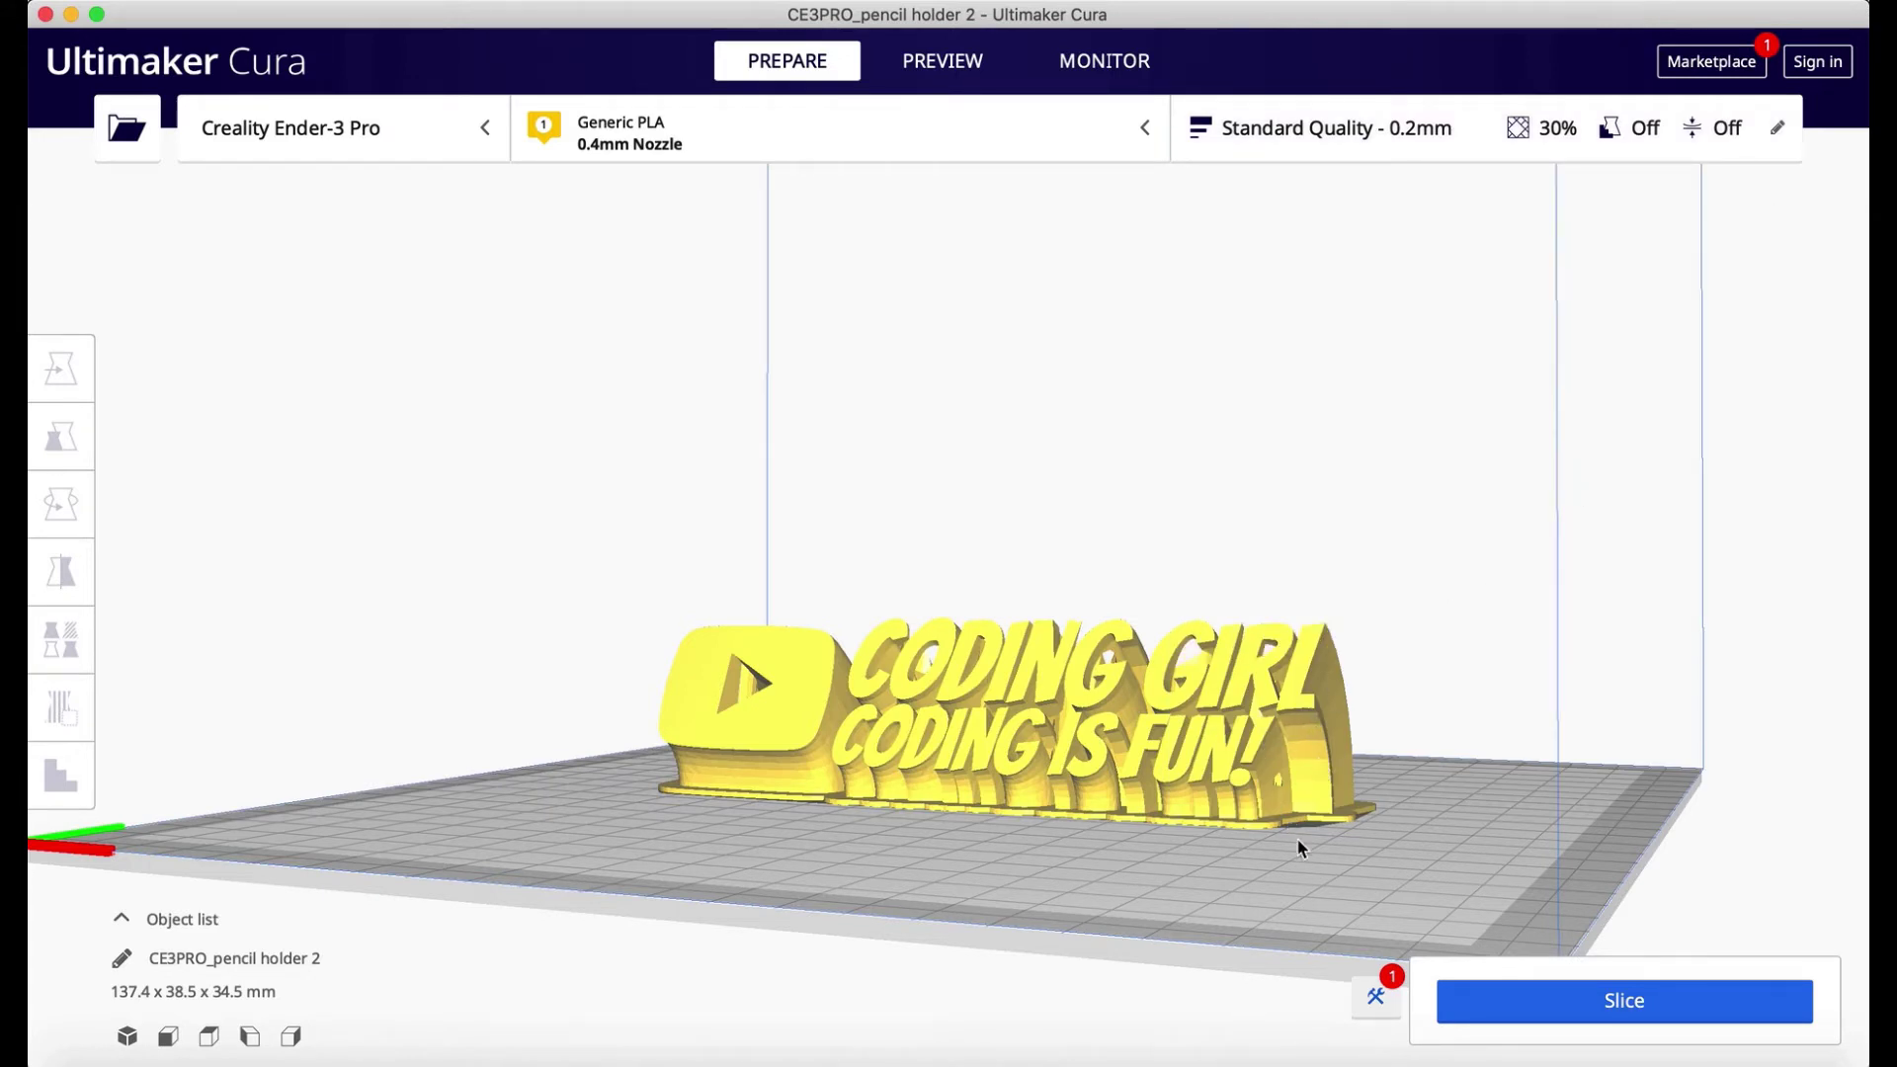
- Change the default print profile to the 0.12 mm layer height after trying 0.16 mm
right_drag(1294, 845, 1252, 916)
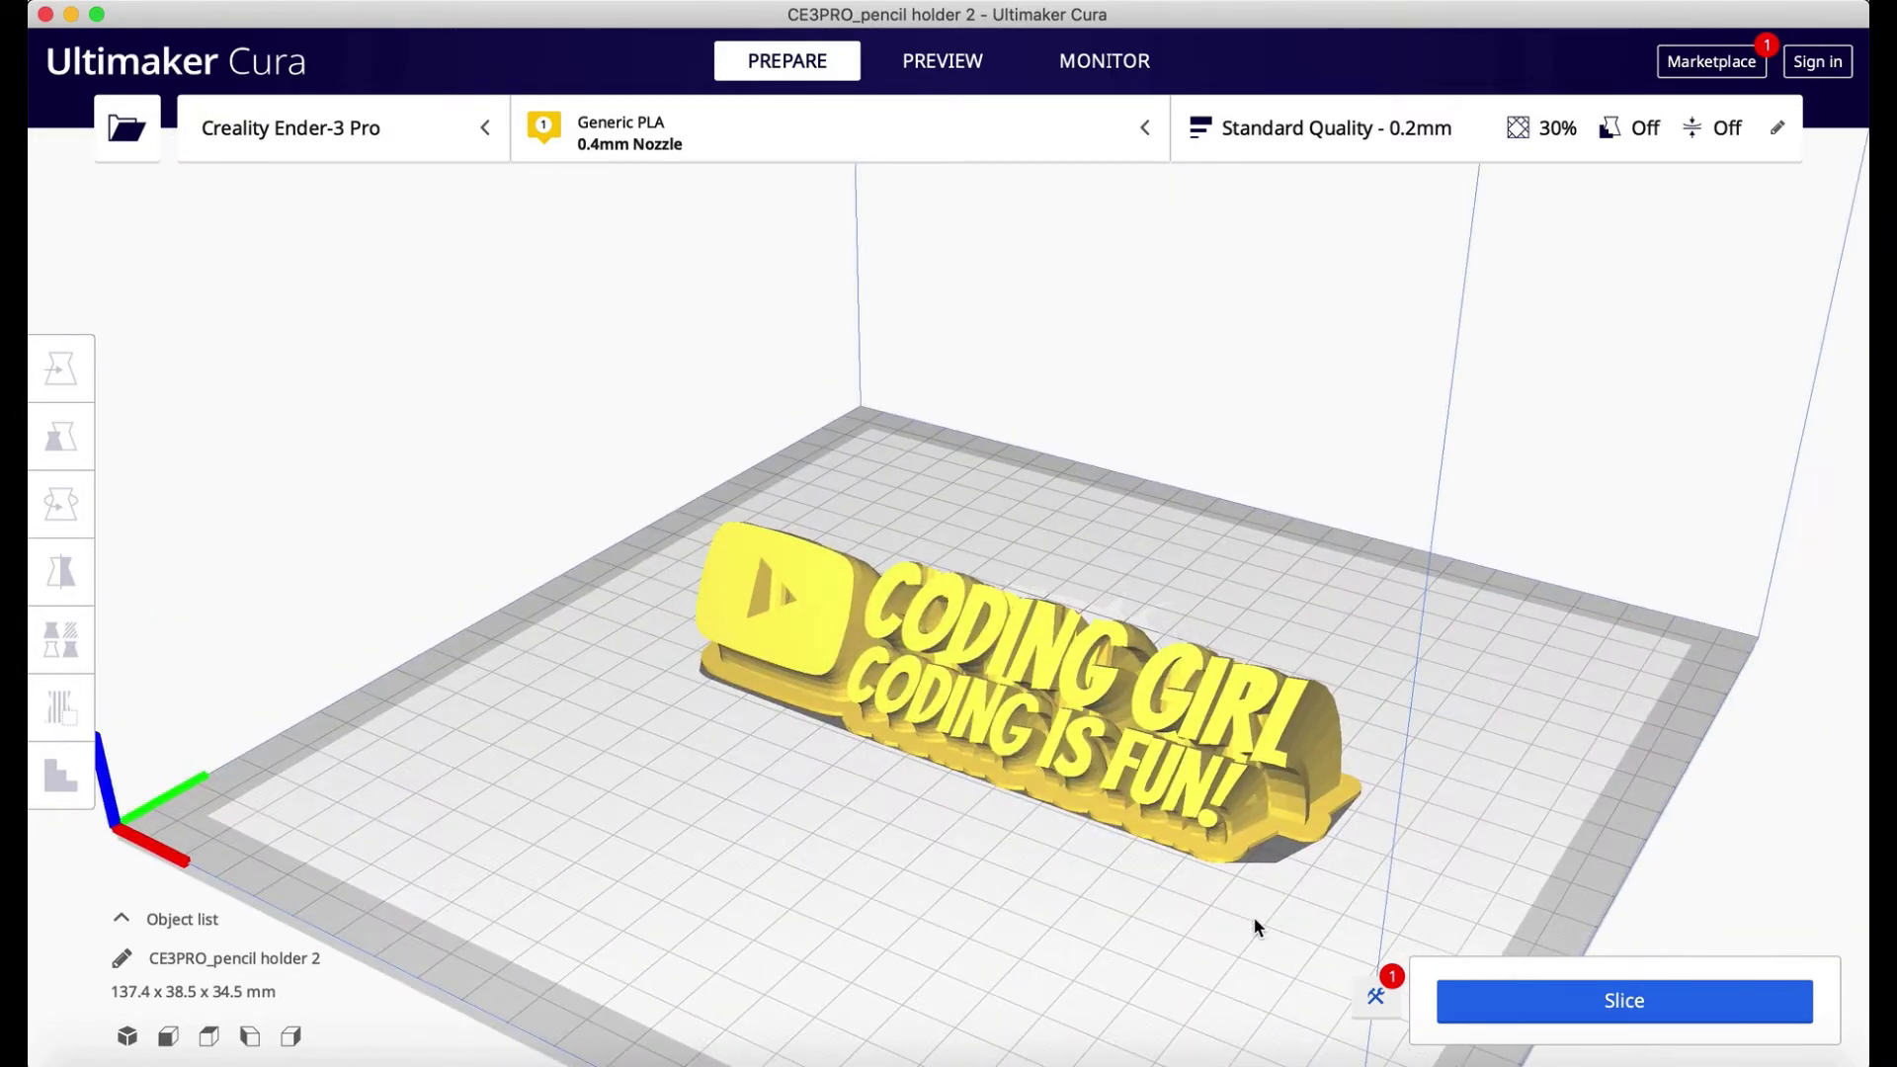
mouse_move(1070, 839)
right_down()
mouse_move(1063, 926)
mouse_move(906, 901)
mouse_move(948, 910)
mouse_move(1205, 764)
mouse_move(1122, 816)
mouse_move(1074, 818)
right_up()
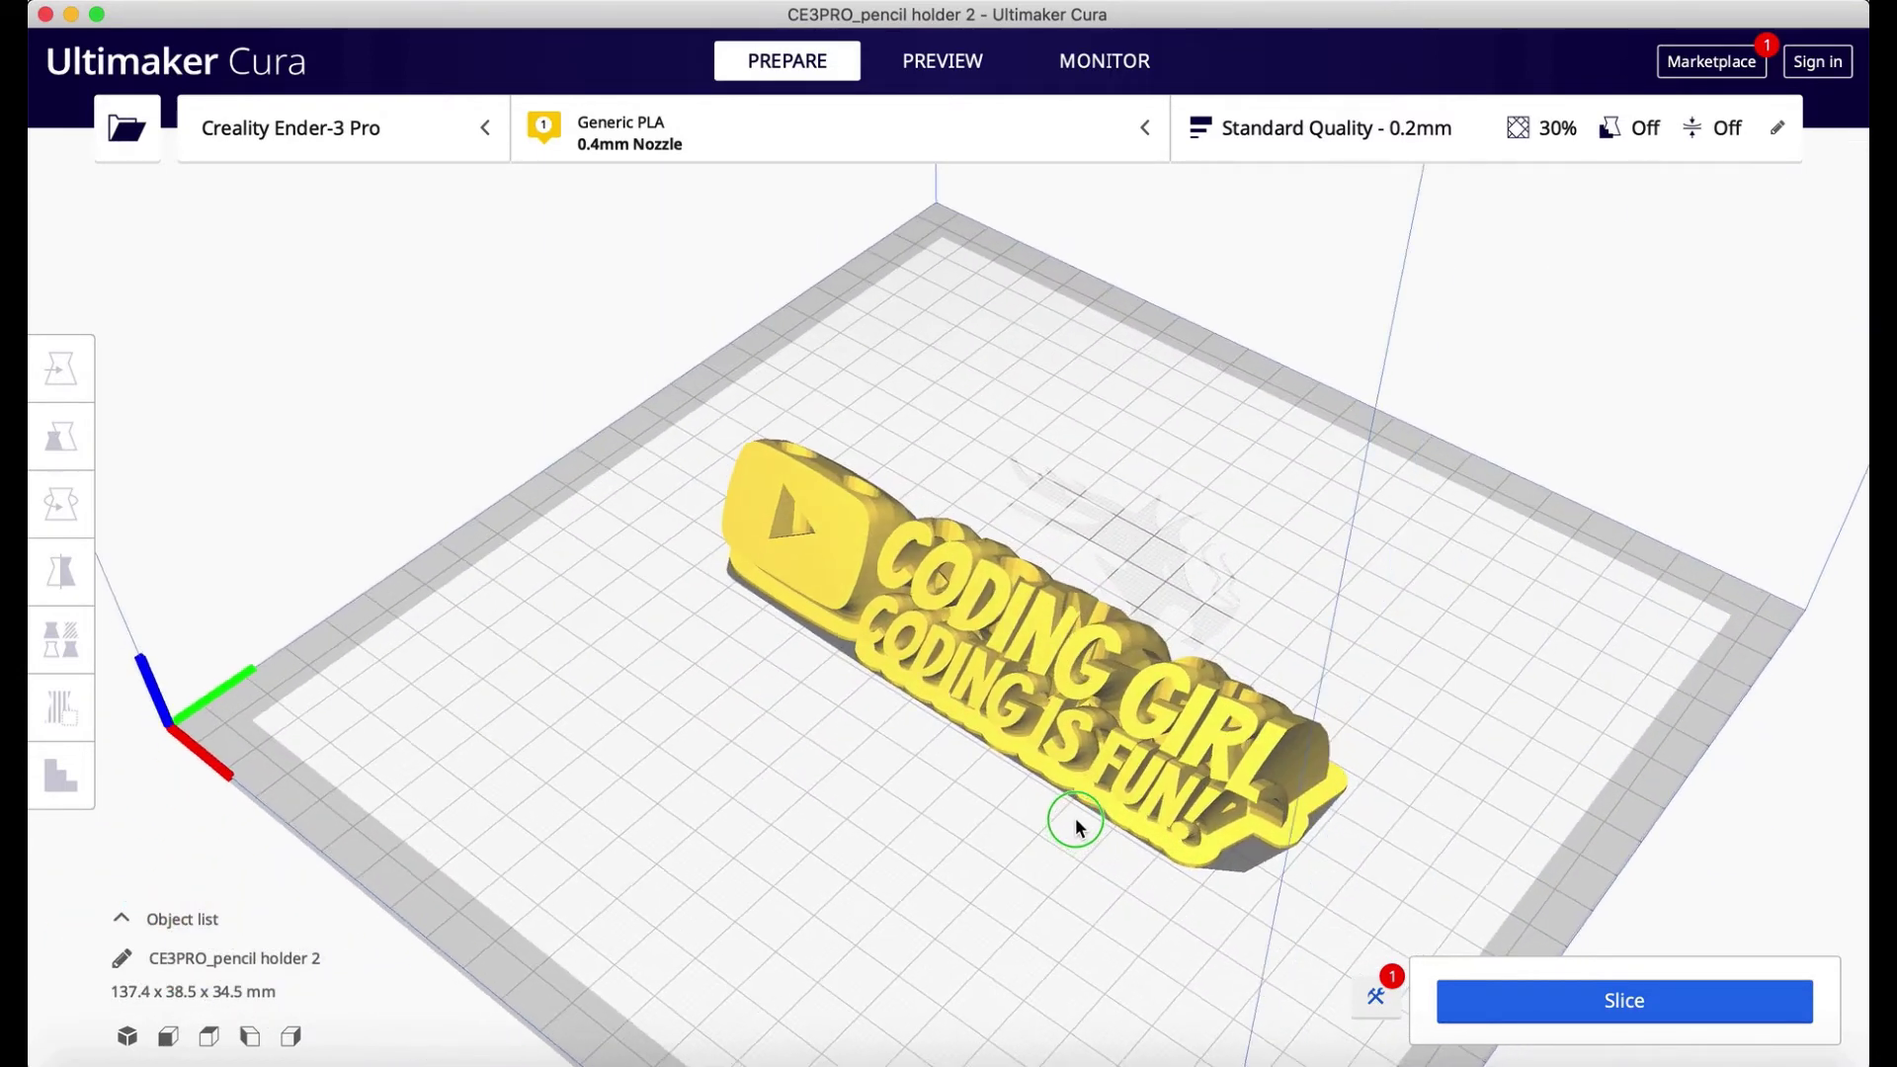
click(1428, 133)
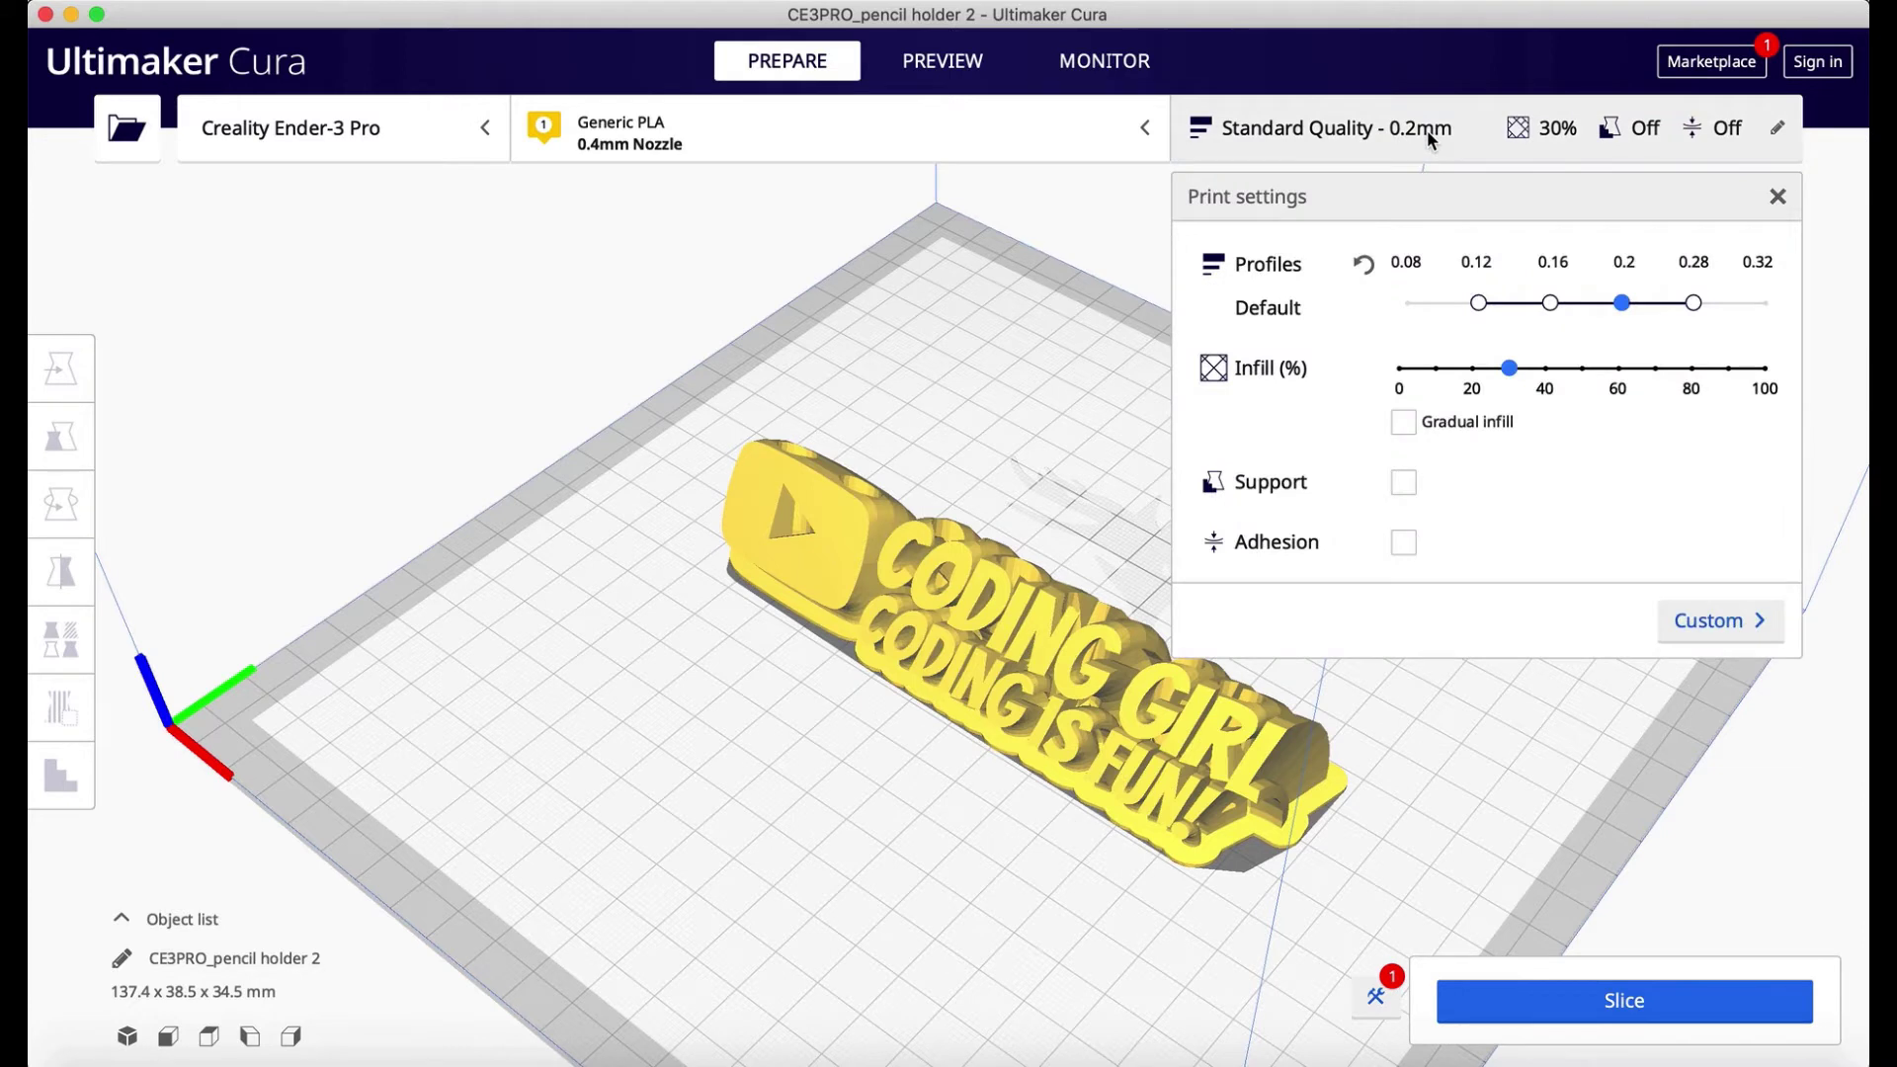
click(1551, 304)
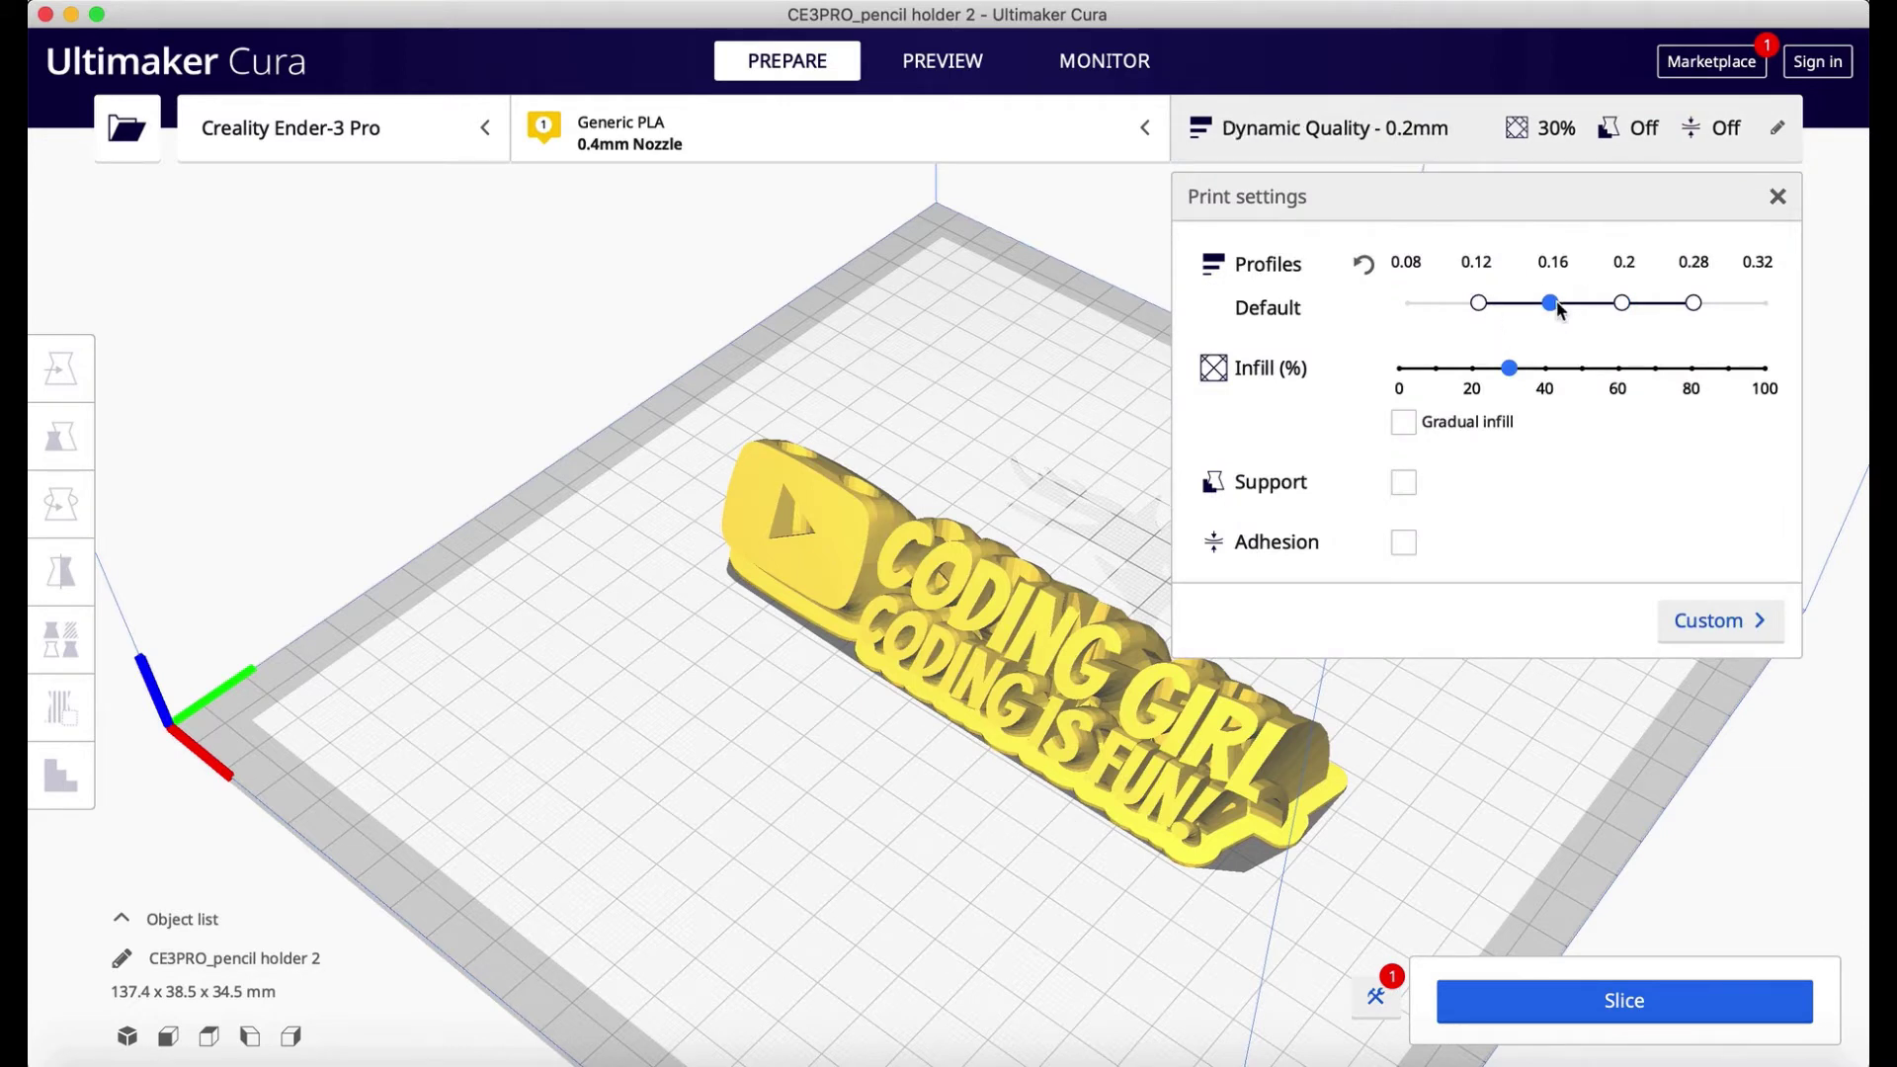
click(1479, 307)
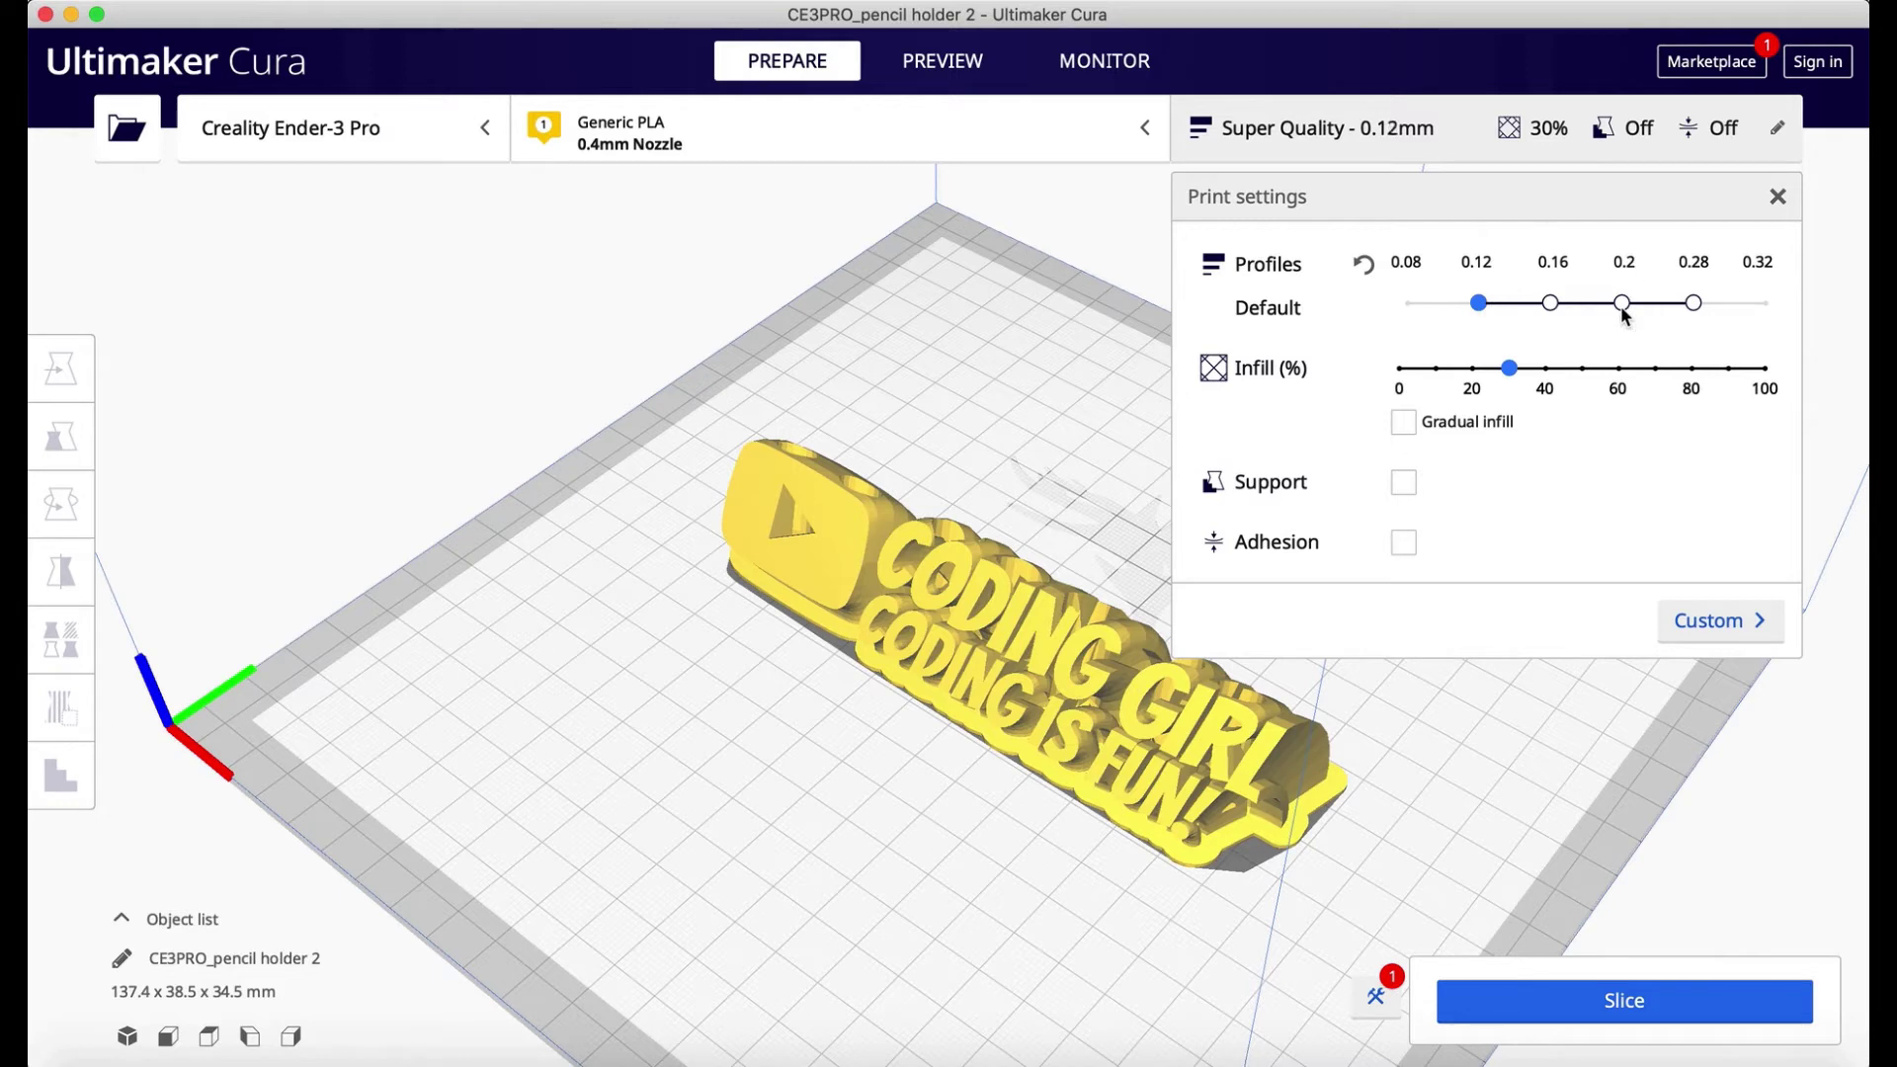
- Set the default print profile to 0.2 mm layer height and try infill densities of 40% and 20%
click(1622, 305)
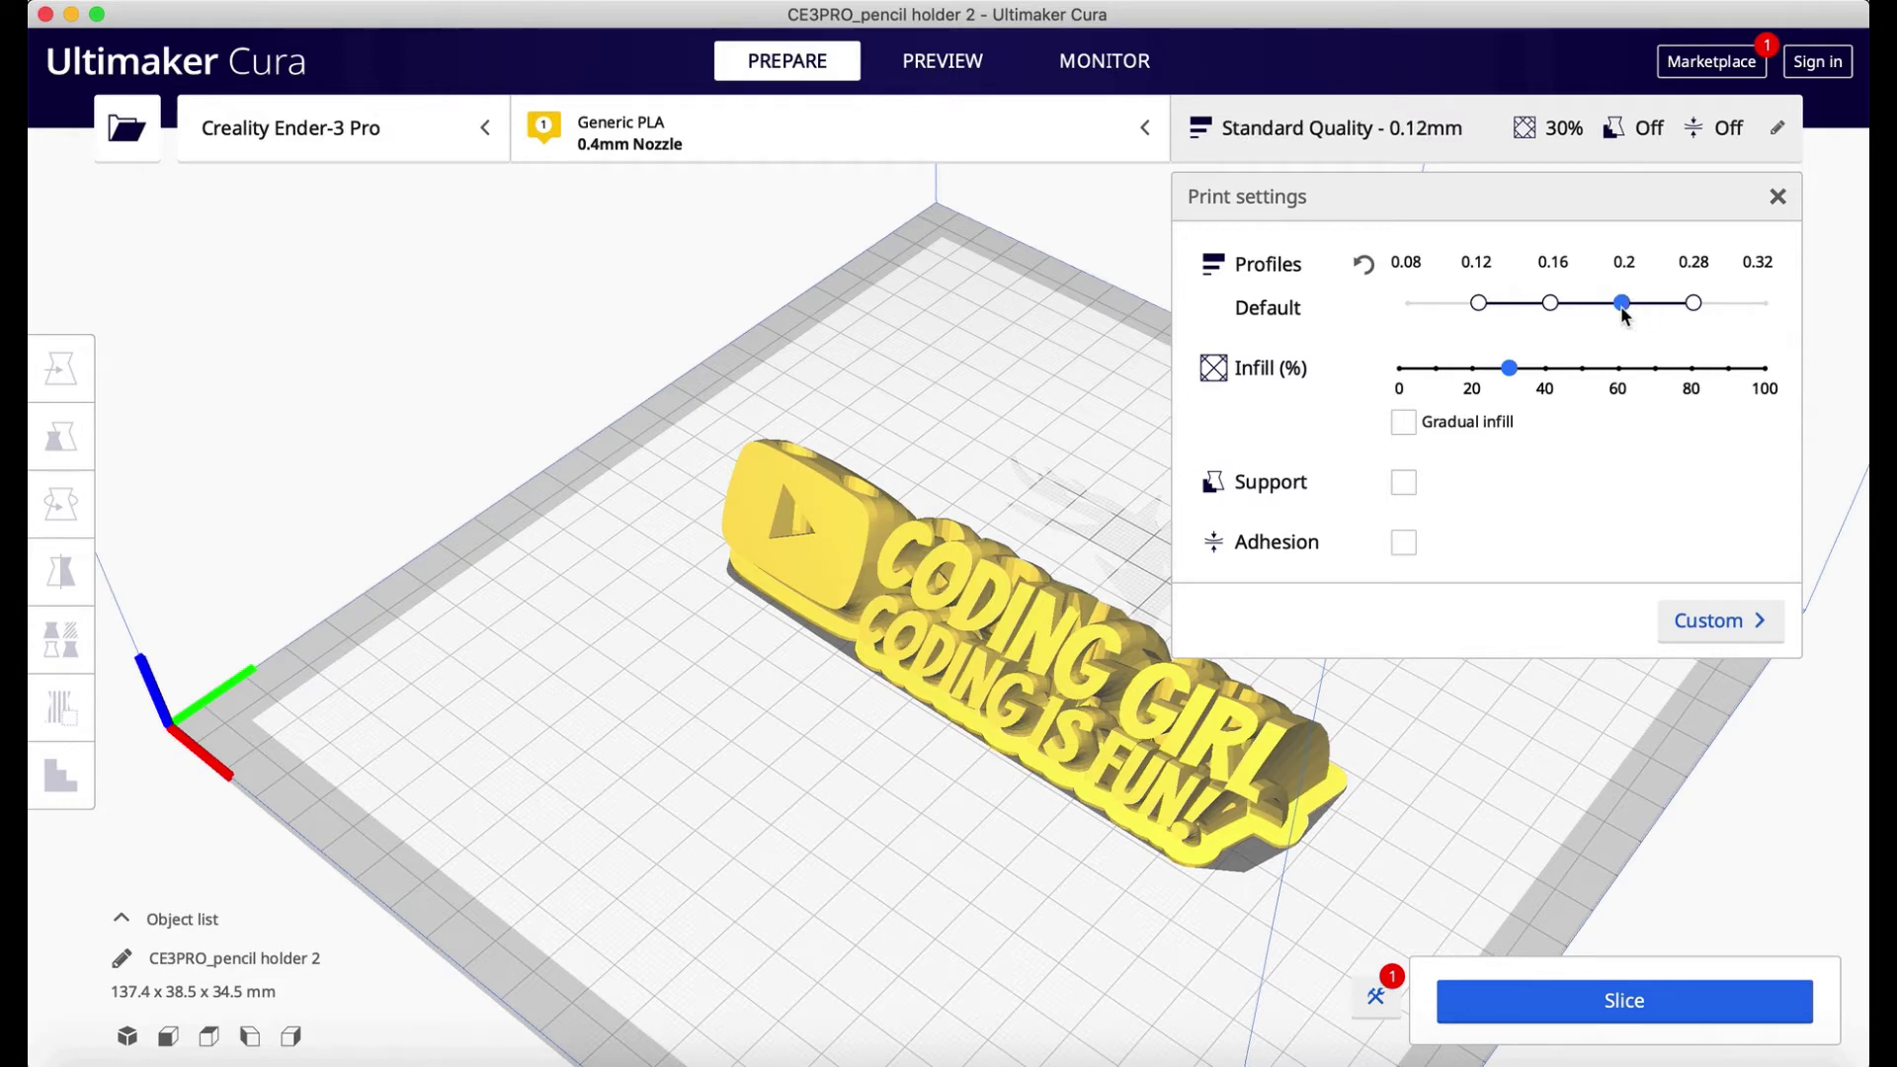
click(1547, 370)
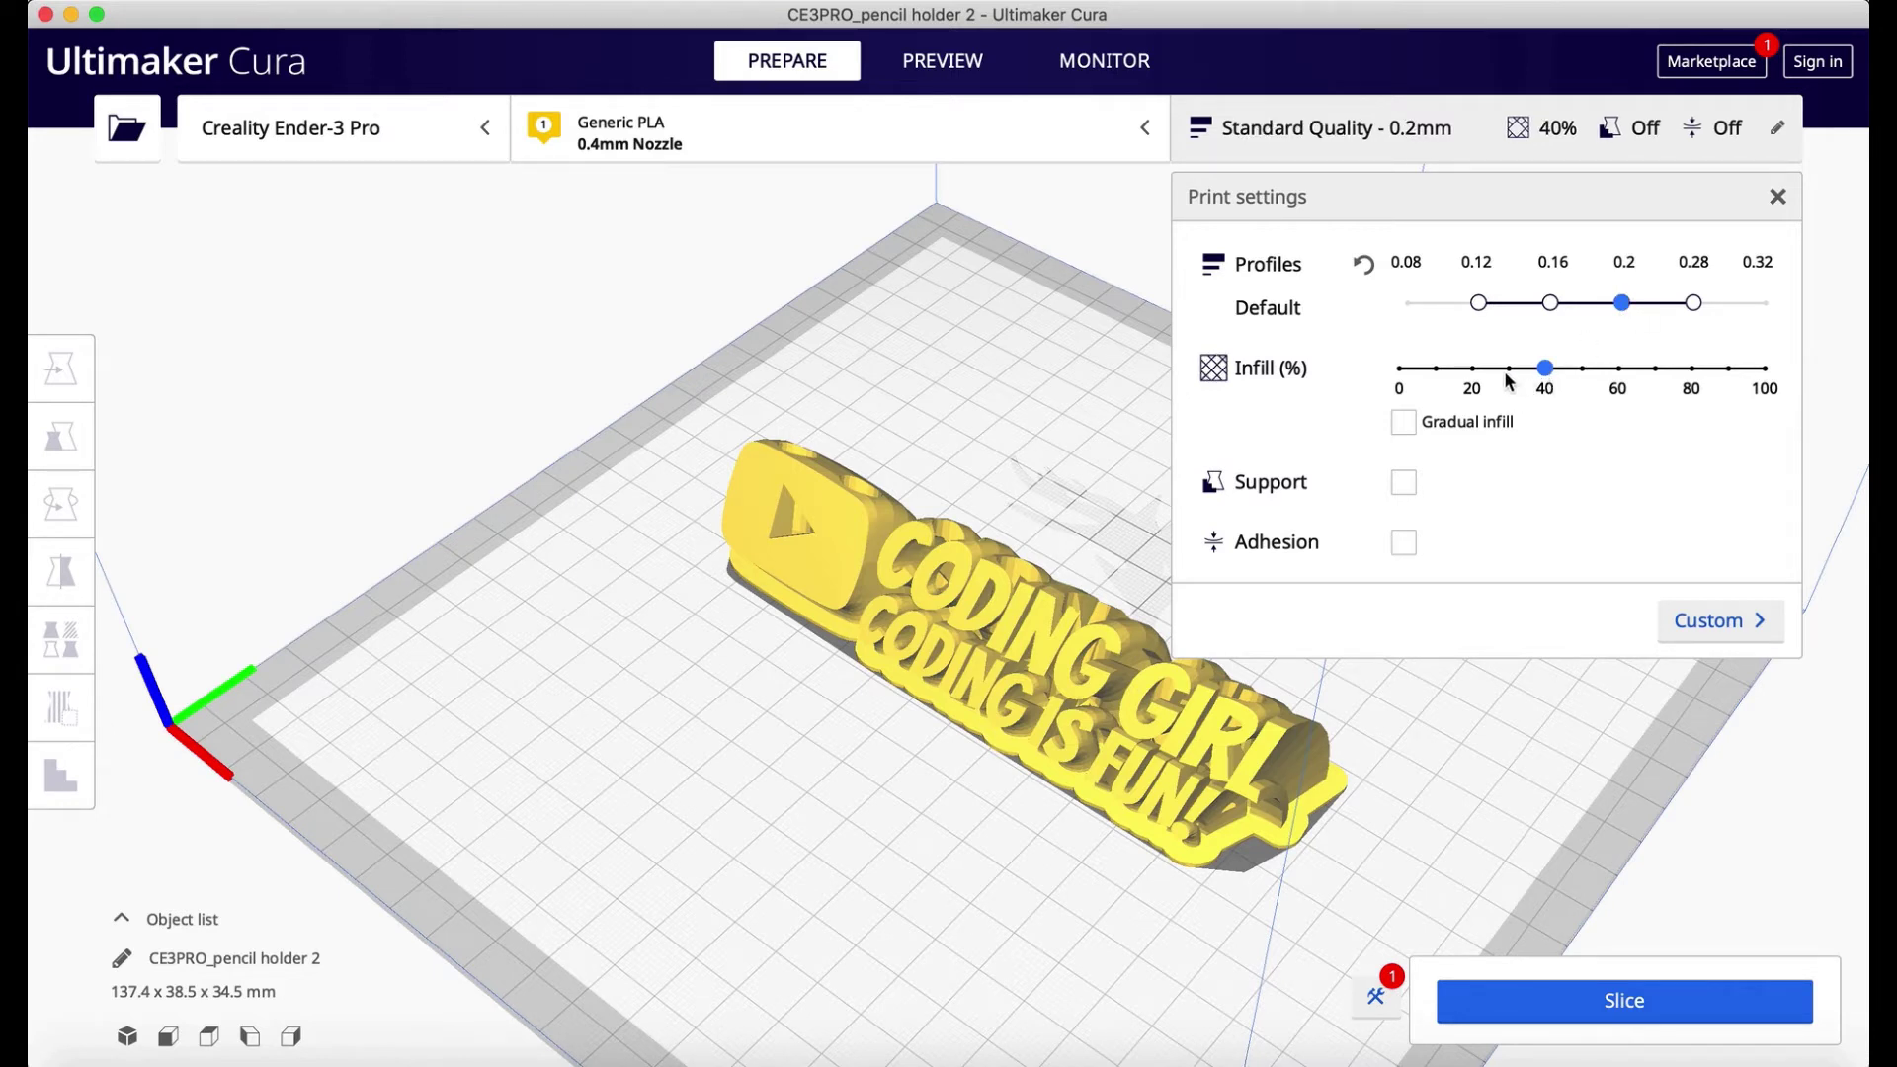
click(1506, 370)
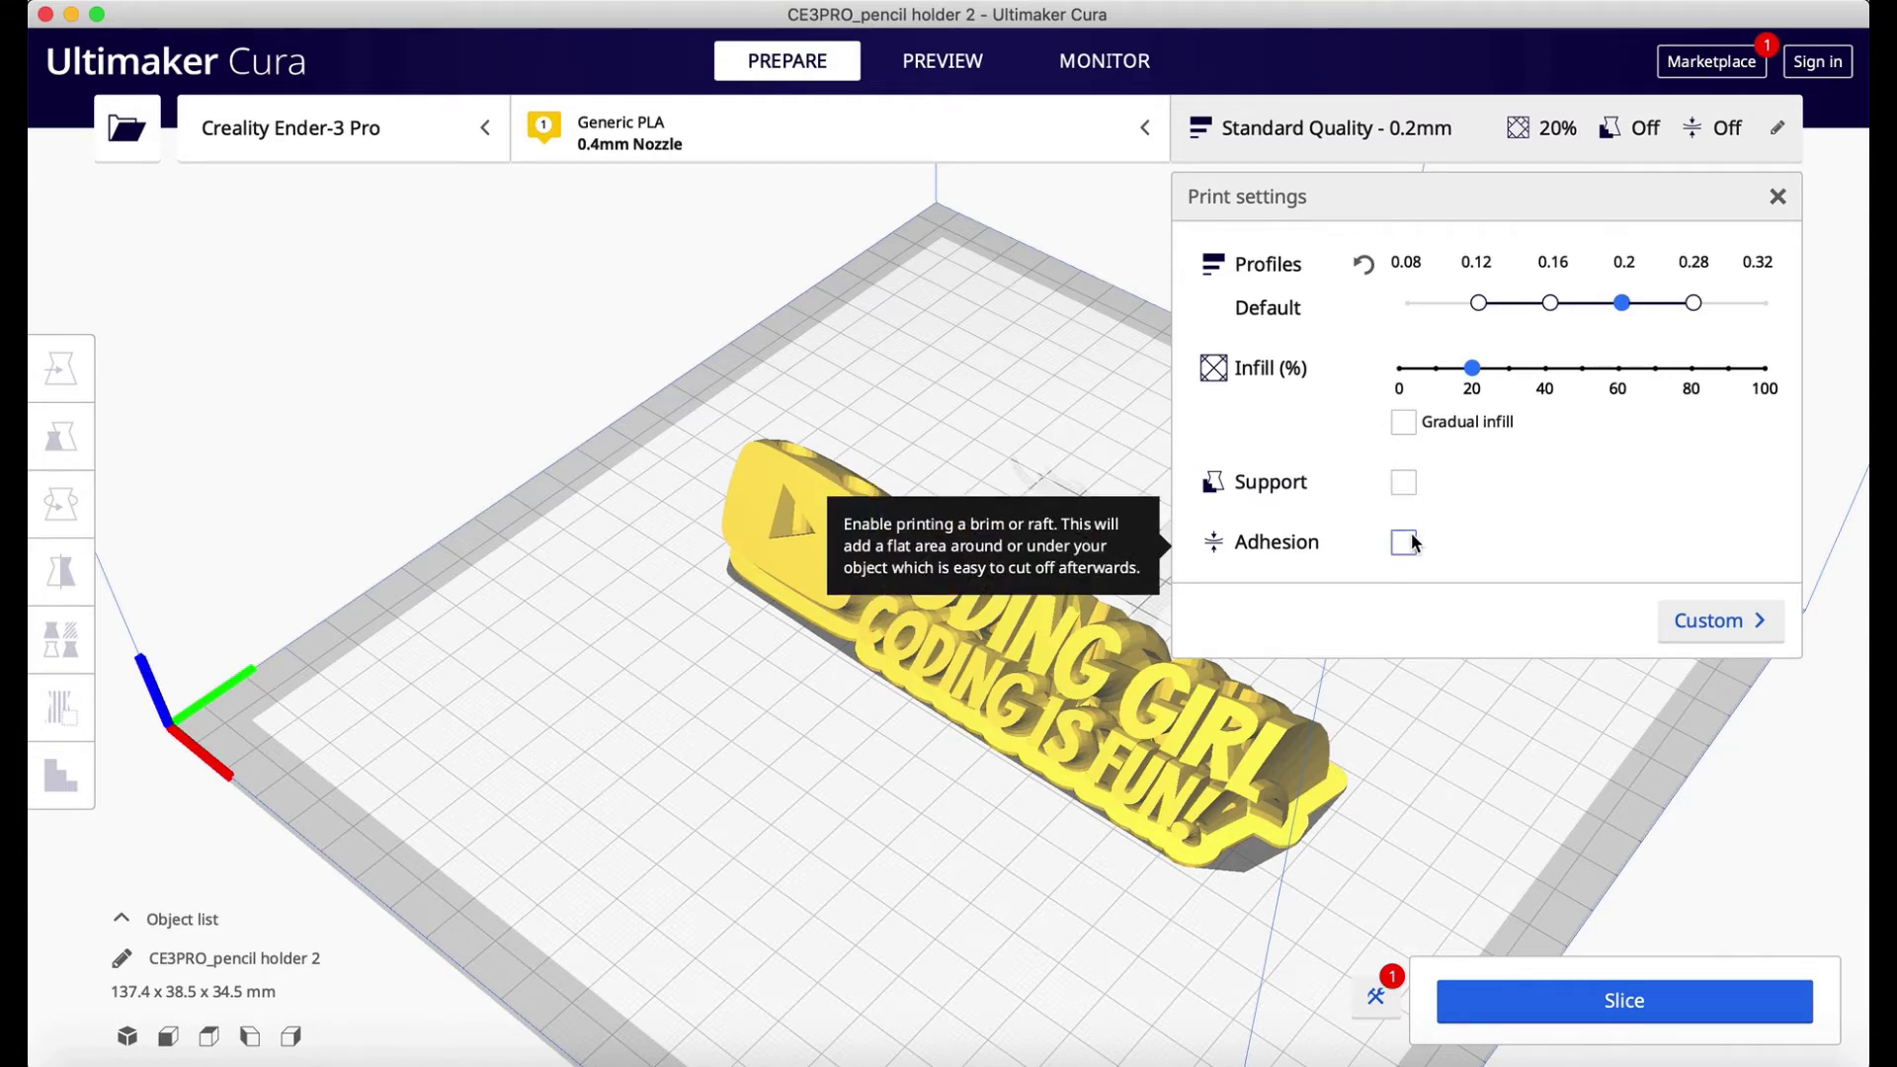
- Set the default profile to 0.28 mm layer height with 20% infill and slice the pencil holder
click(1693, 306)
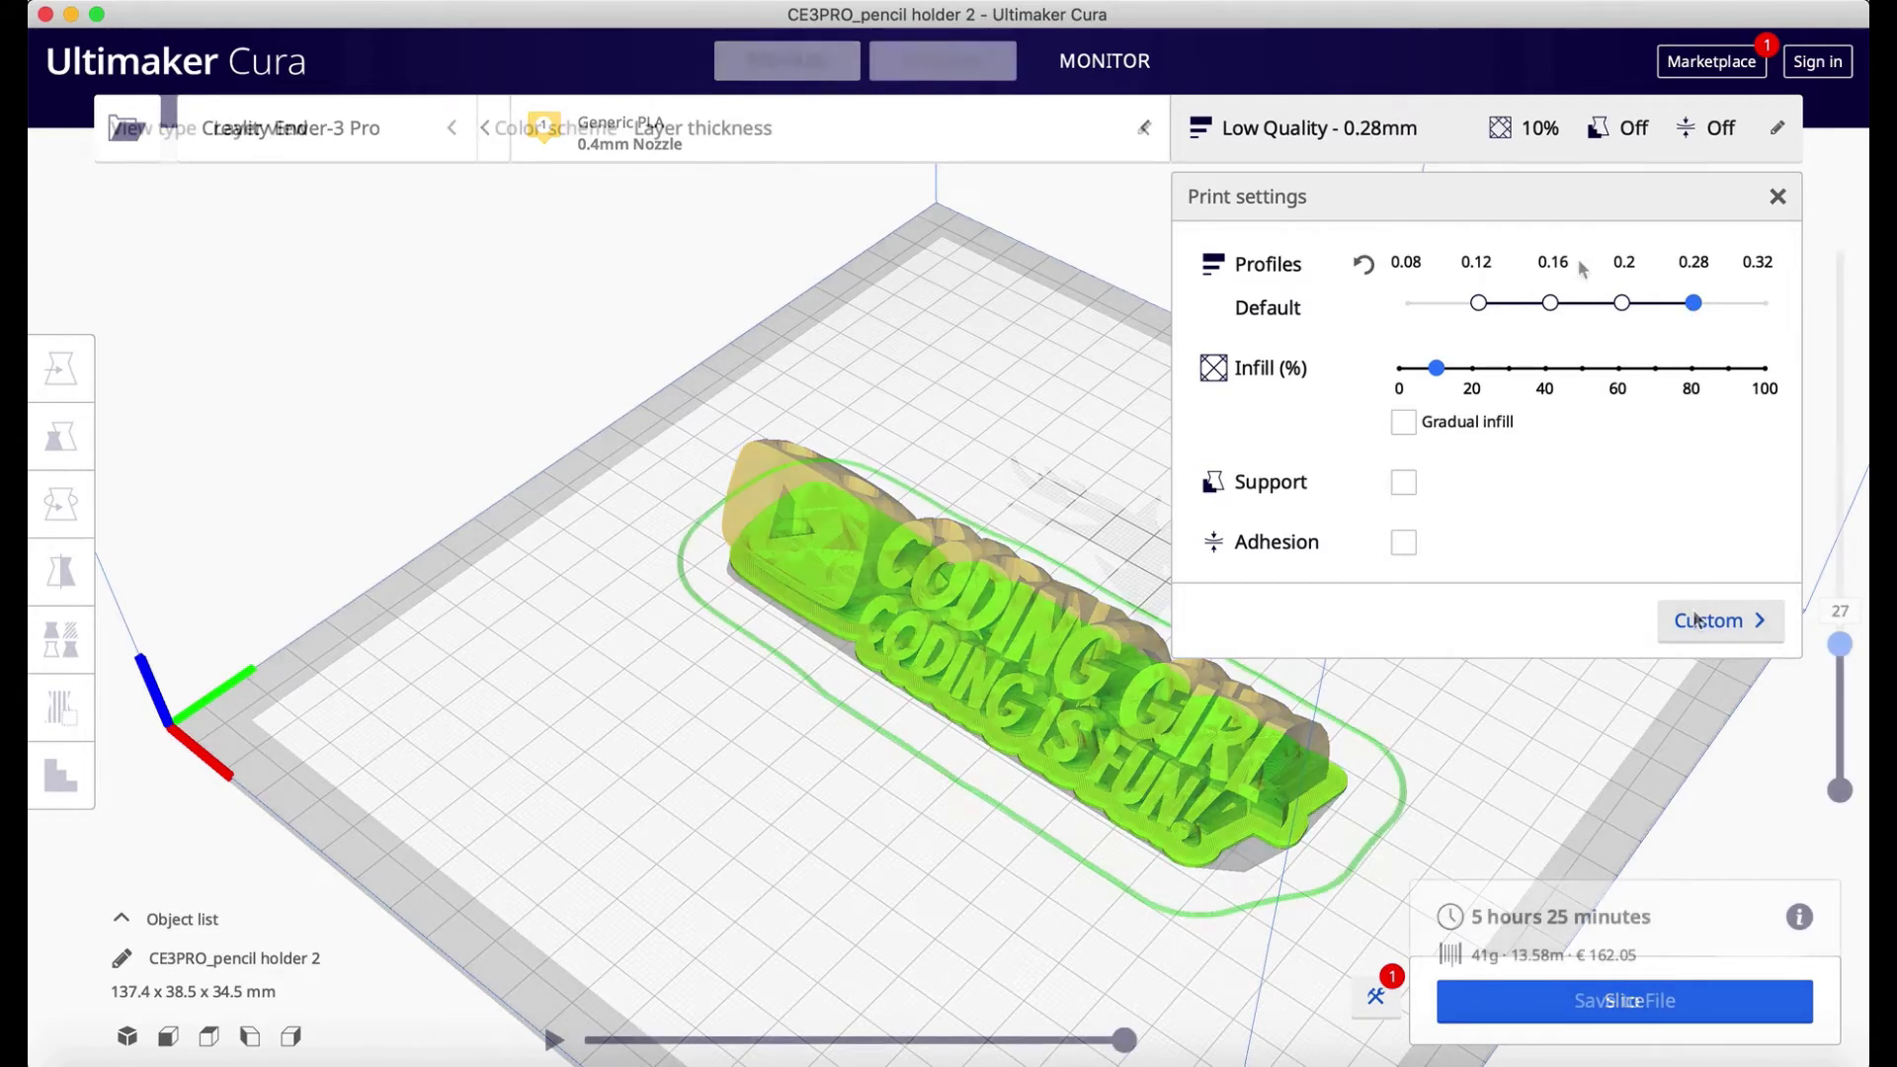
click(1472, 368)
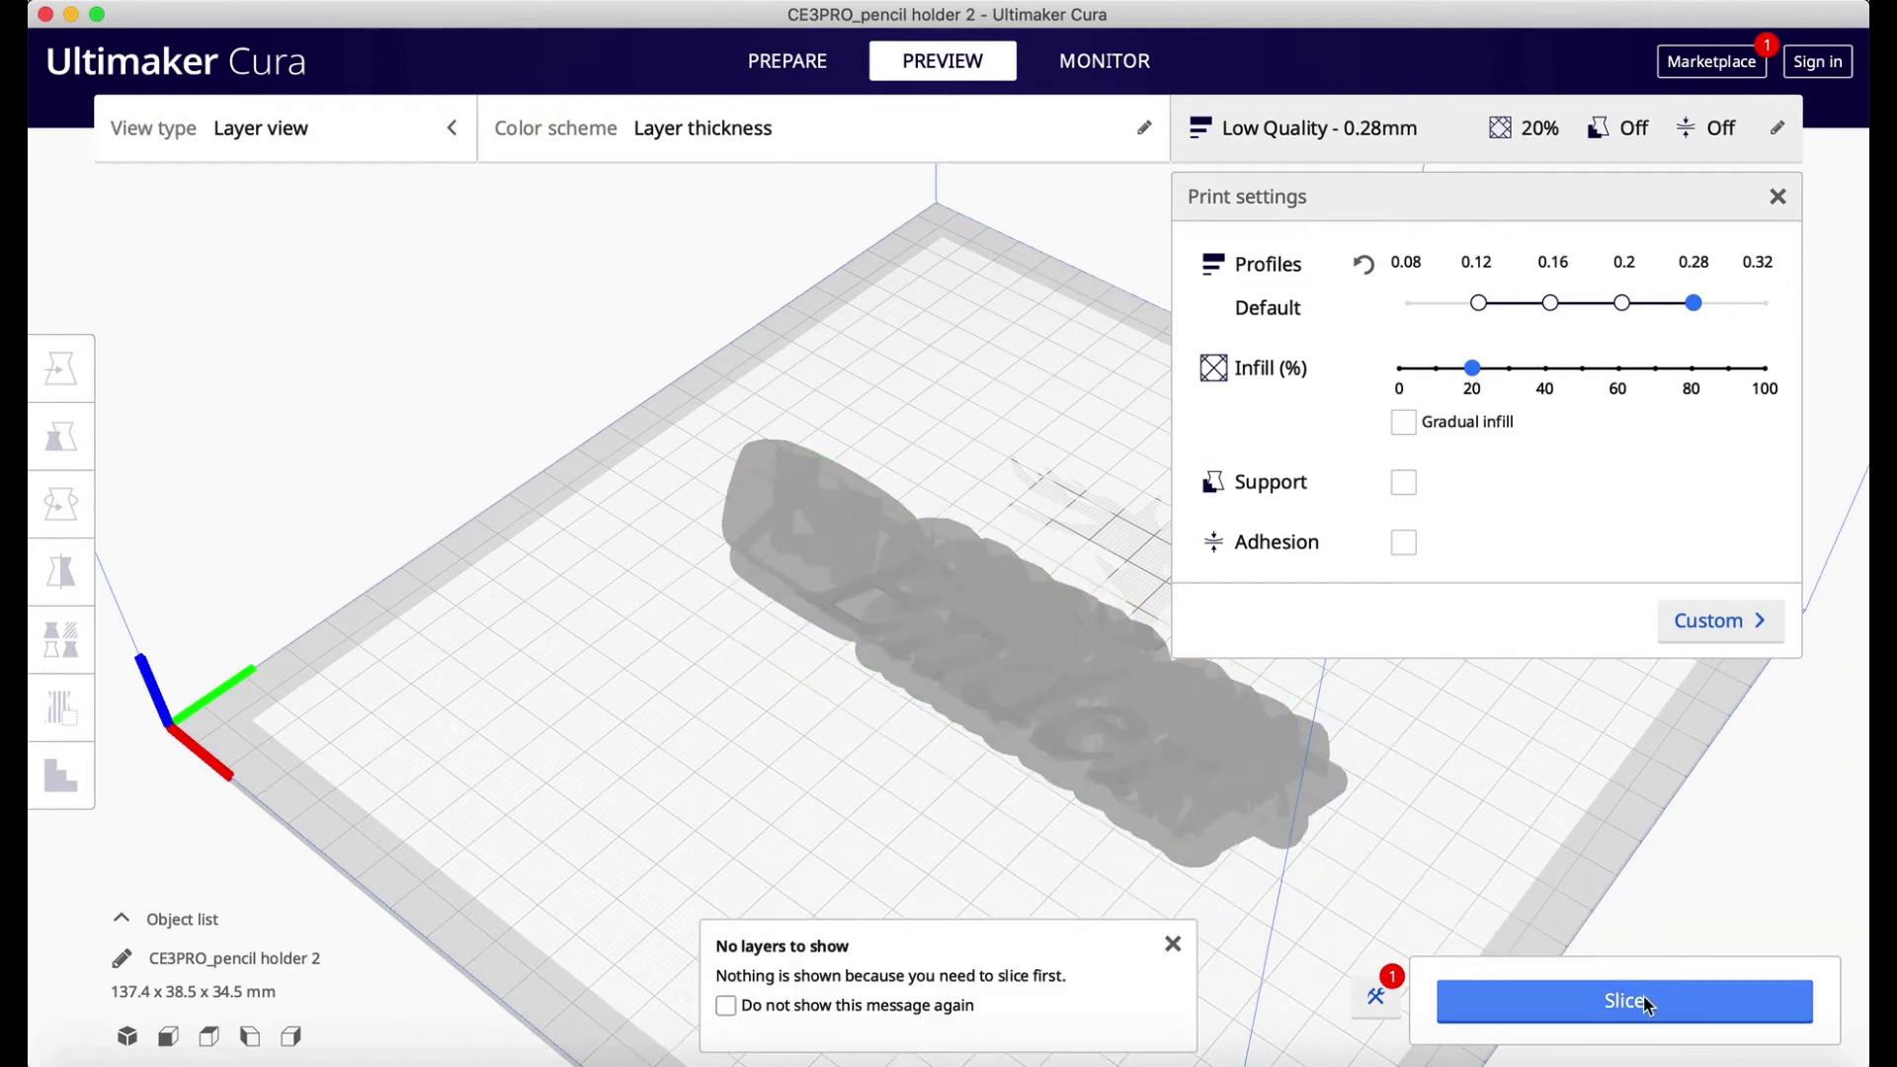
click(1647, 1001)
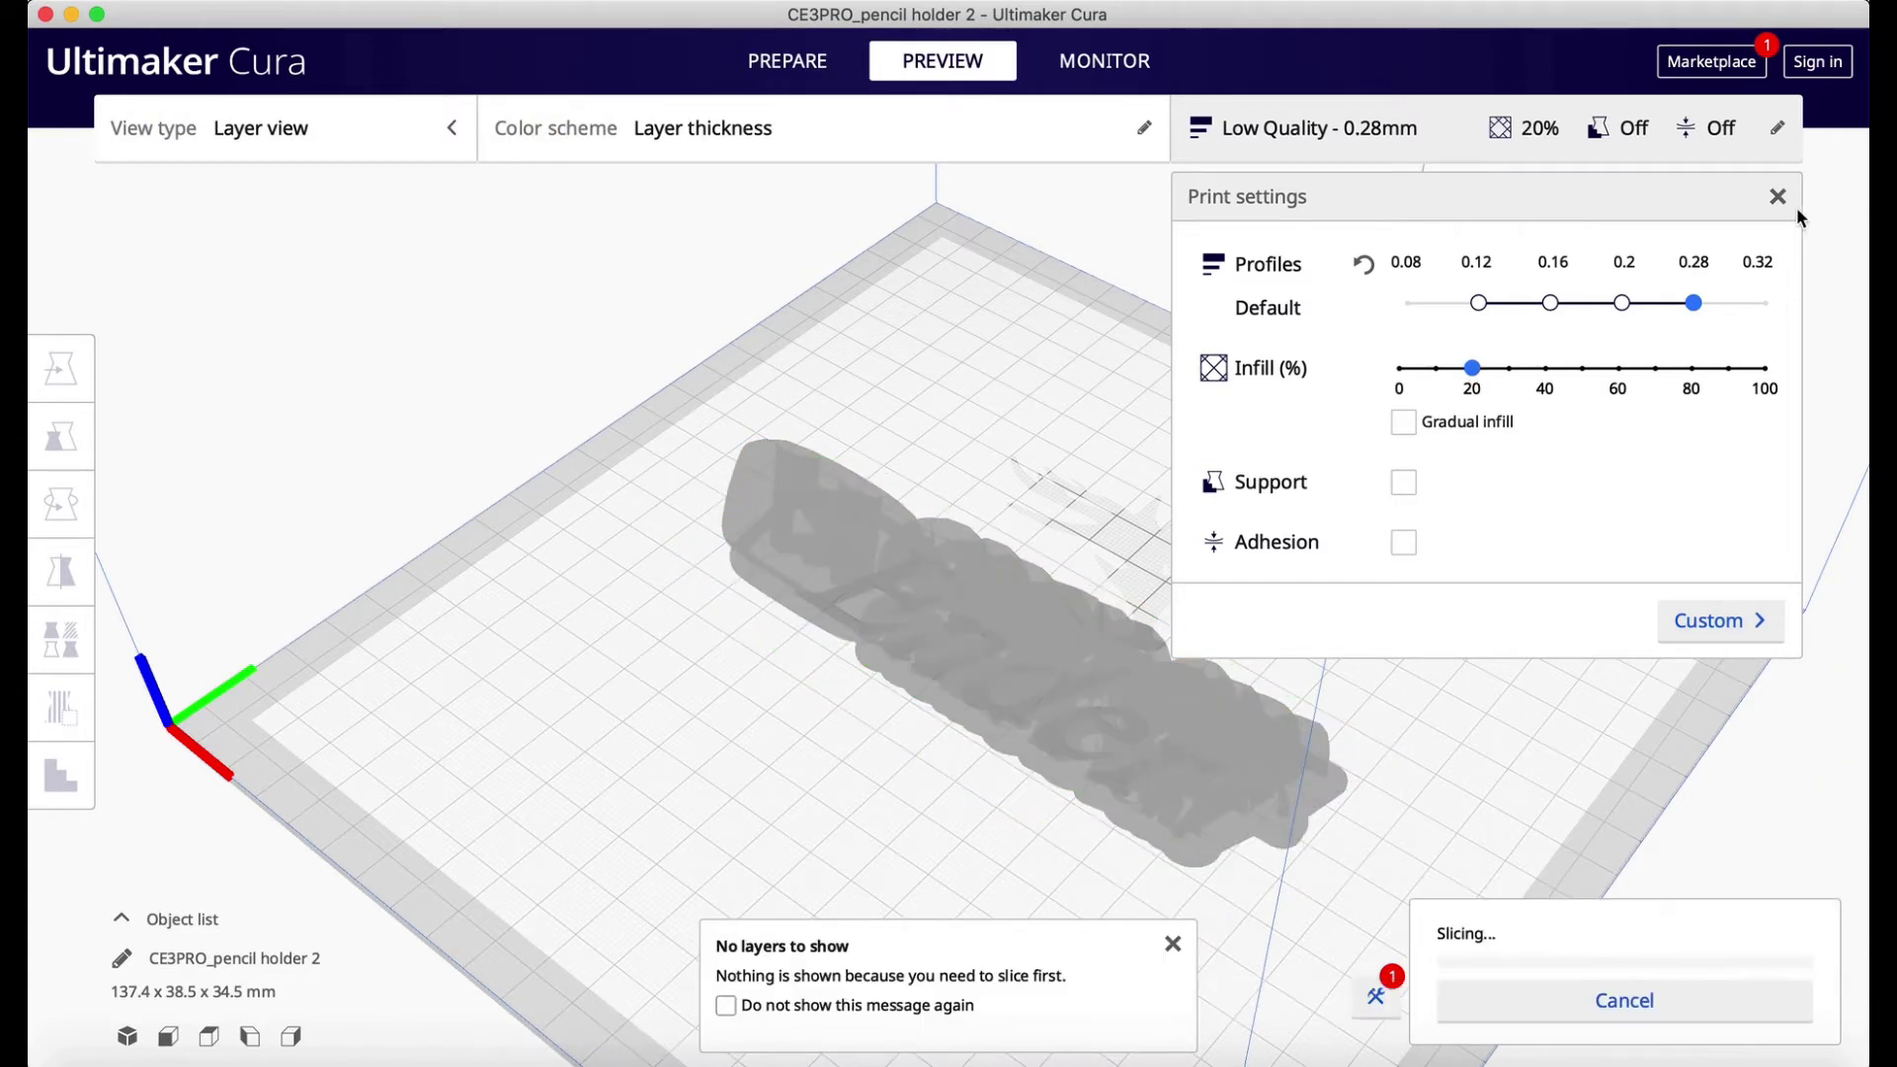
click(1776, 195)
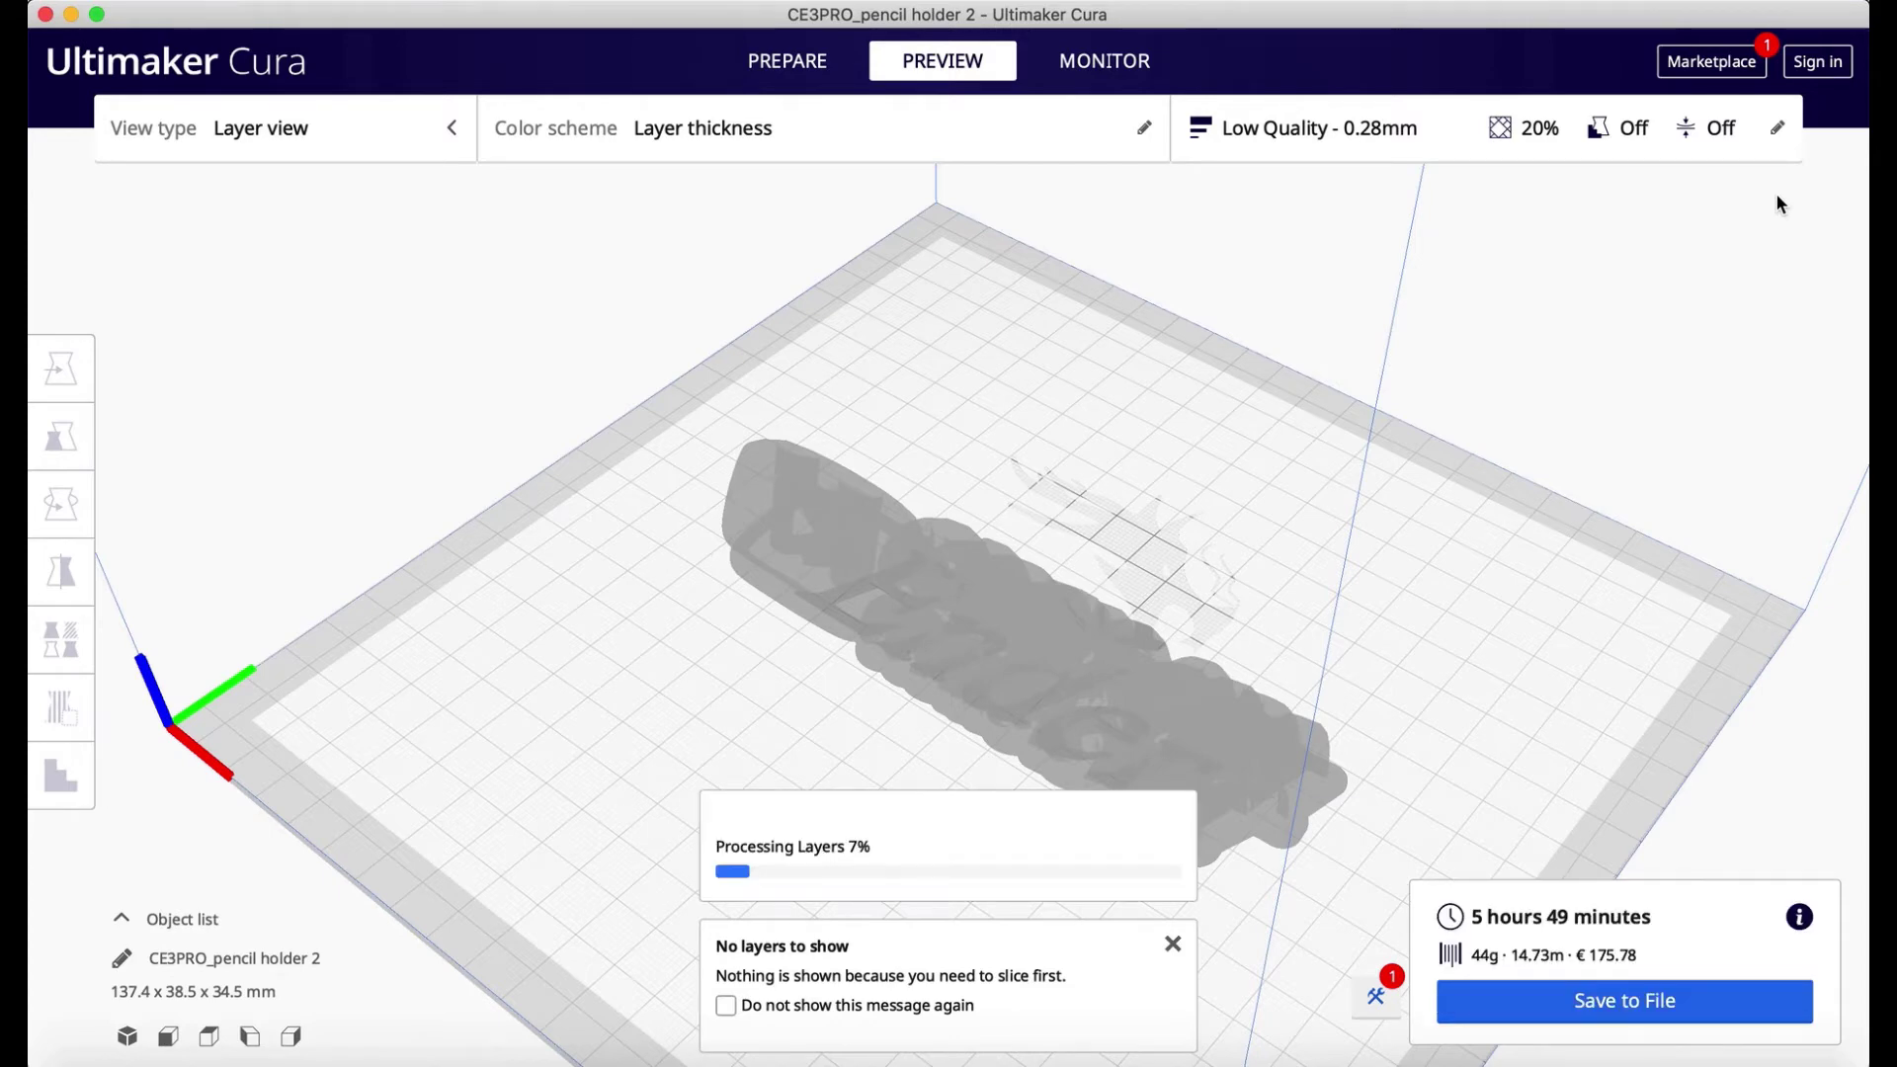
- Examine the sliced pencil holder layer by layer, from the top layer down to layer 1 and back up
drag(1849, 652, 1784, 294)
right_drag(1594, 619, 1506, 696)
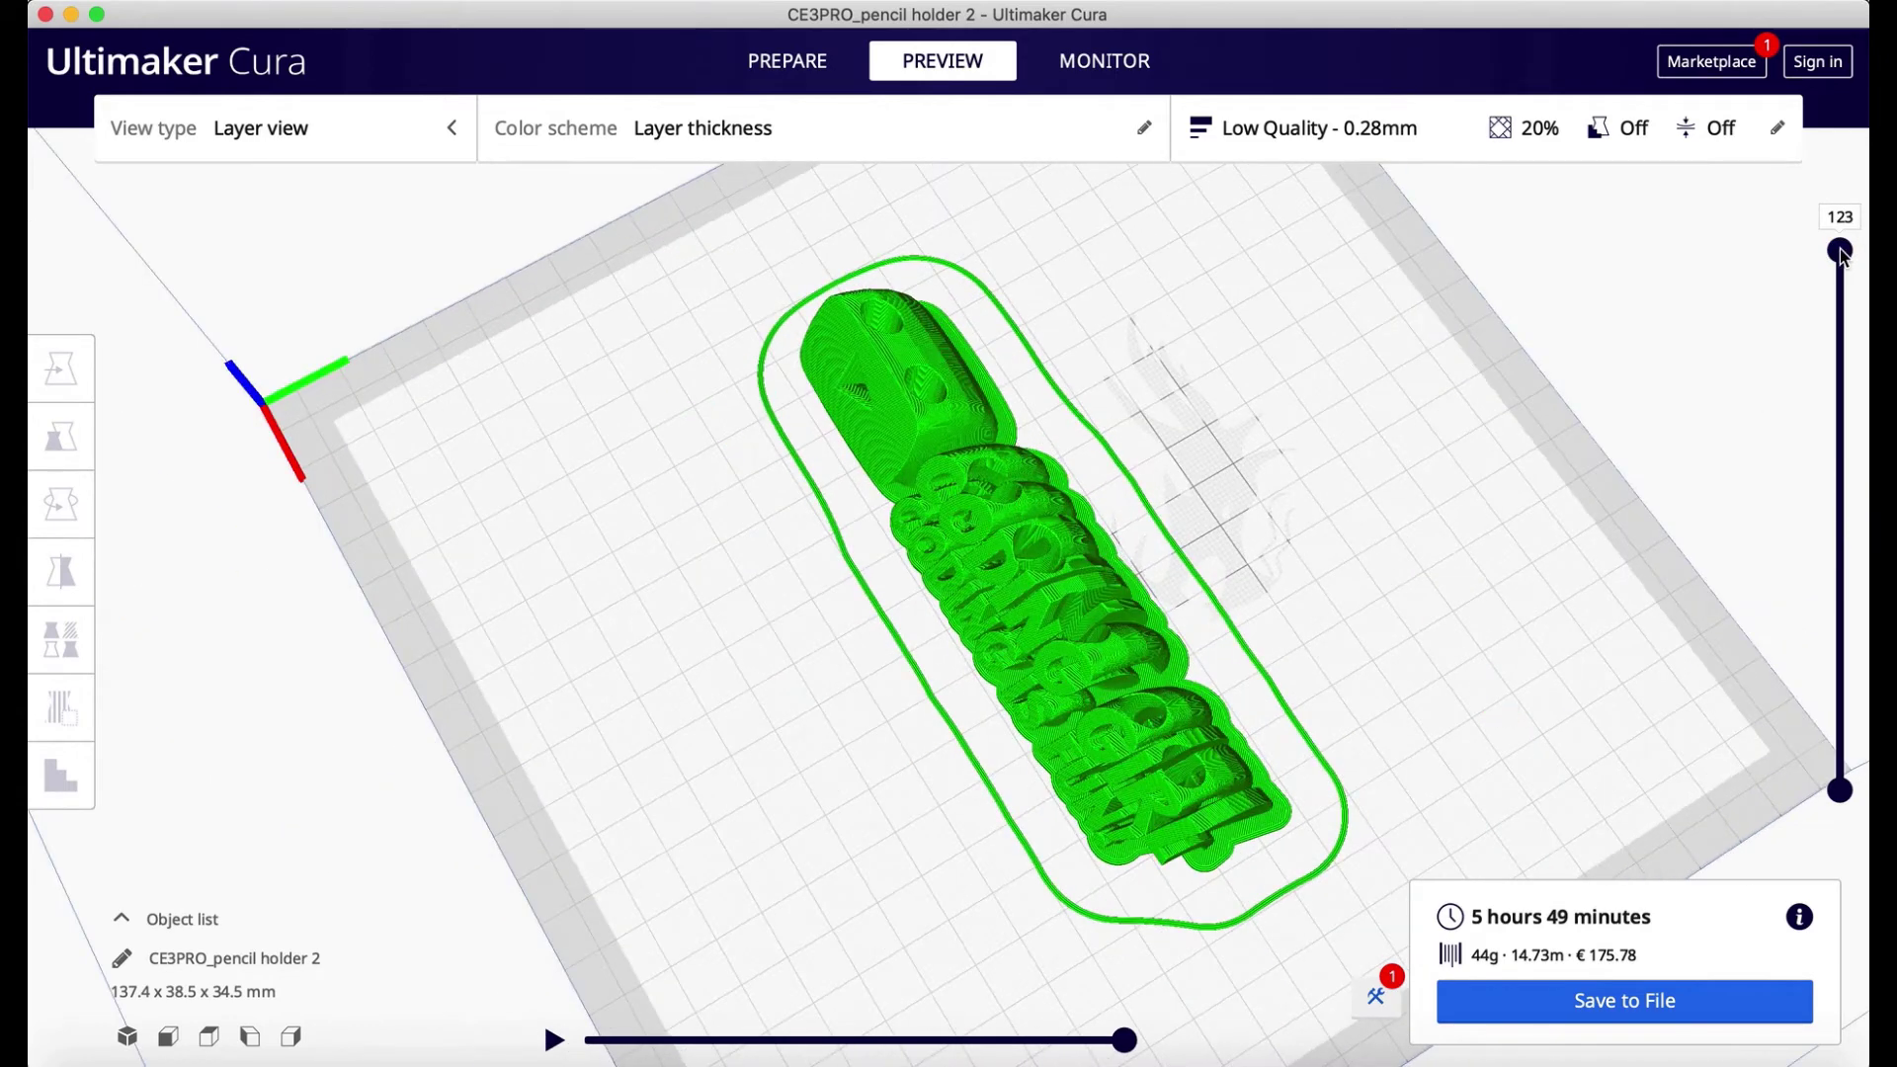
drag(1841, 254, 1846, 302)
drag(1850, 337, 1850, 764)
mouse_move(1123, 1051)
mouse_down()
mouse_move(567, 1042)
mouse_move(988, 1014)
mouse_move(1169, 1049)
mouse_up()
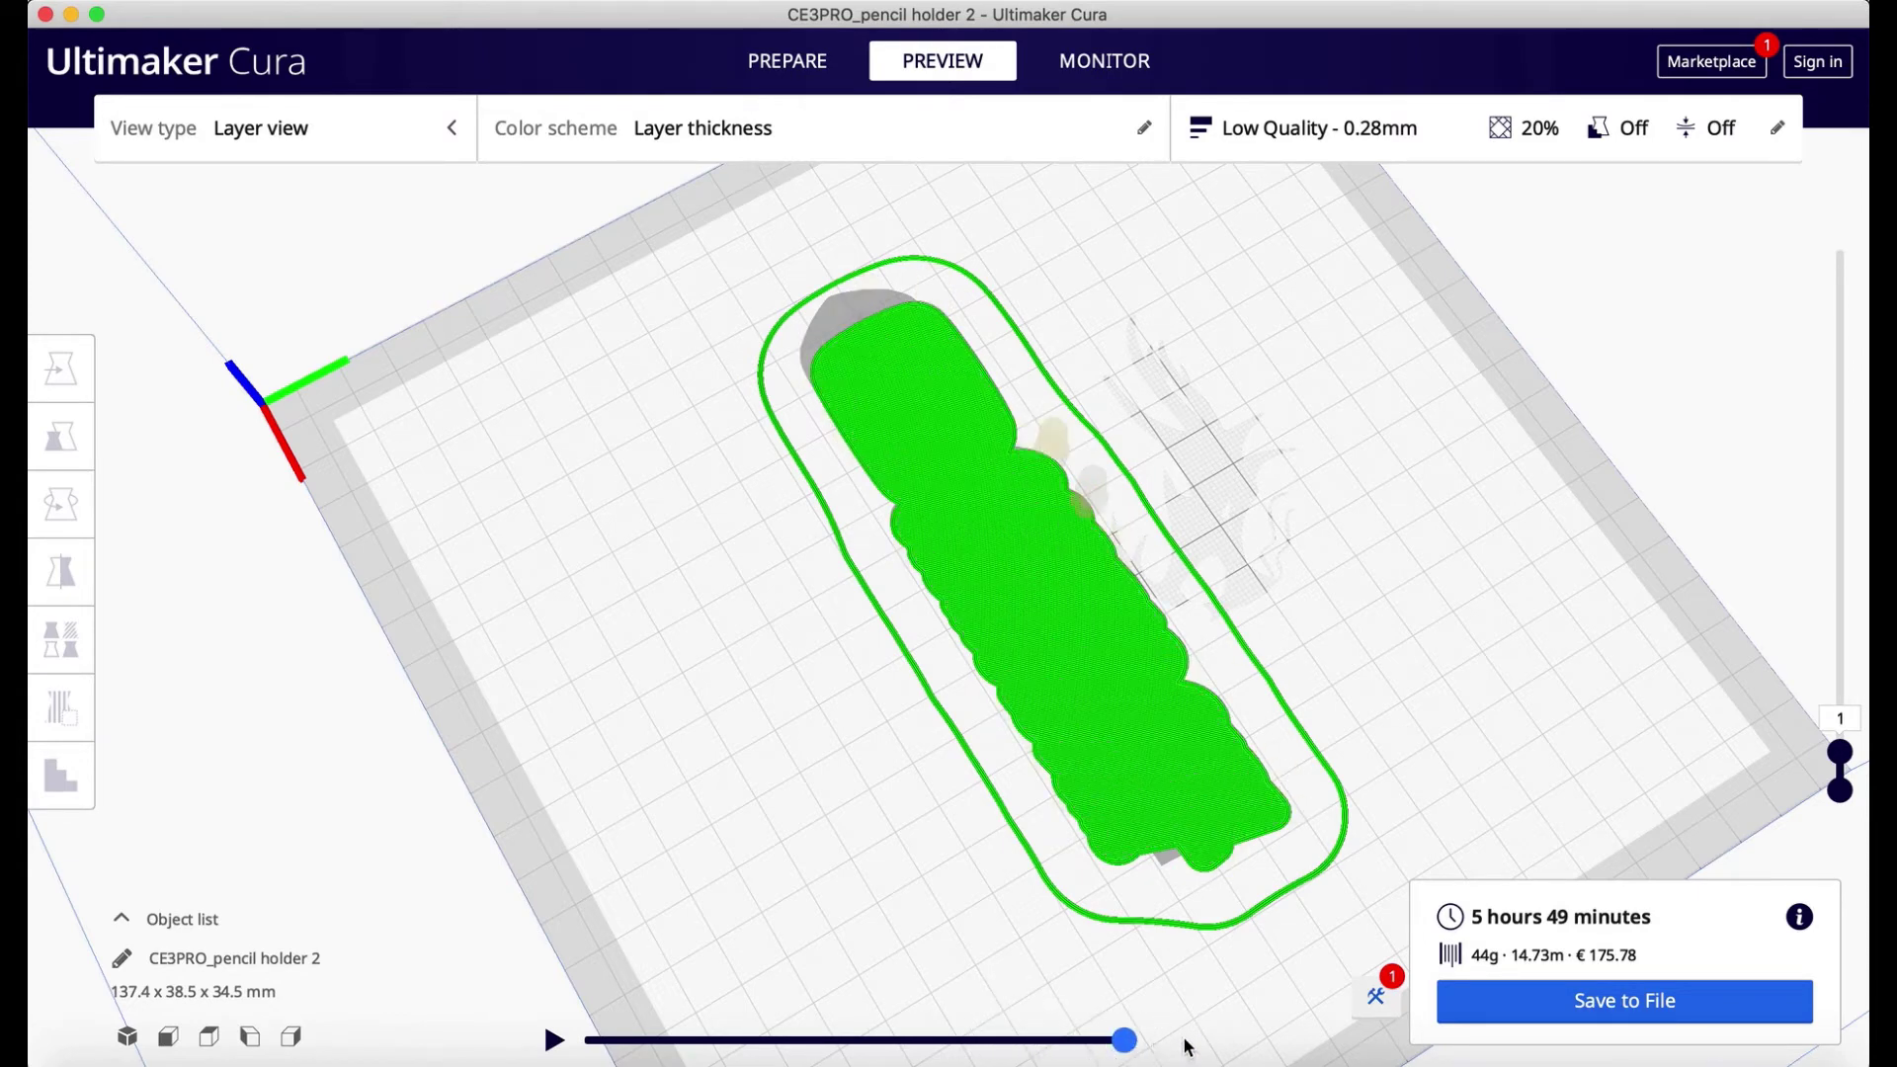
drag(1839, 753, 1839, 250)
- Save the sliced model to the Downloads folder as the G-code file "pencil holder 2.gcode"
click(1558, 1011)
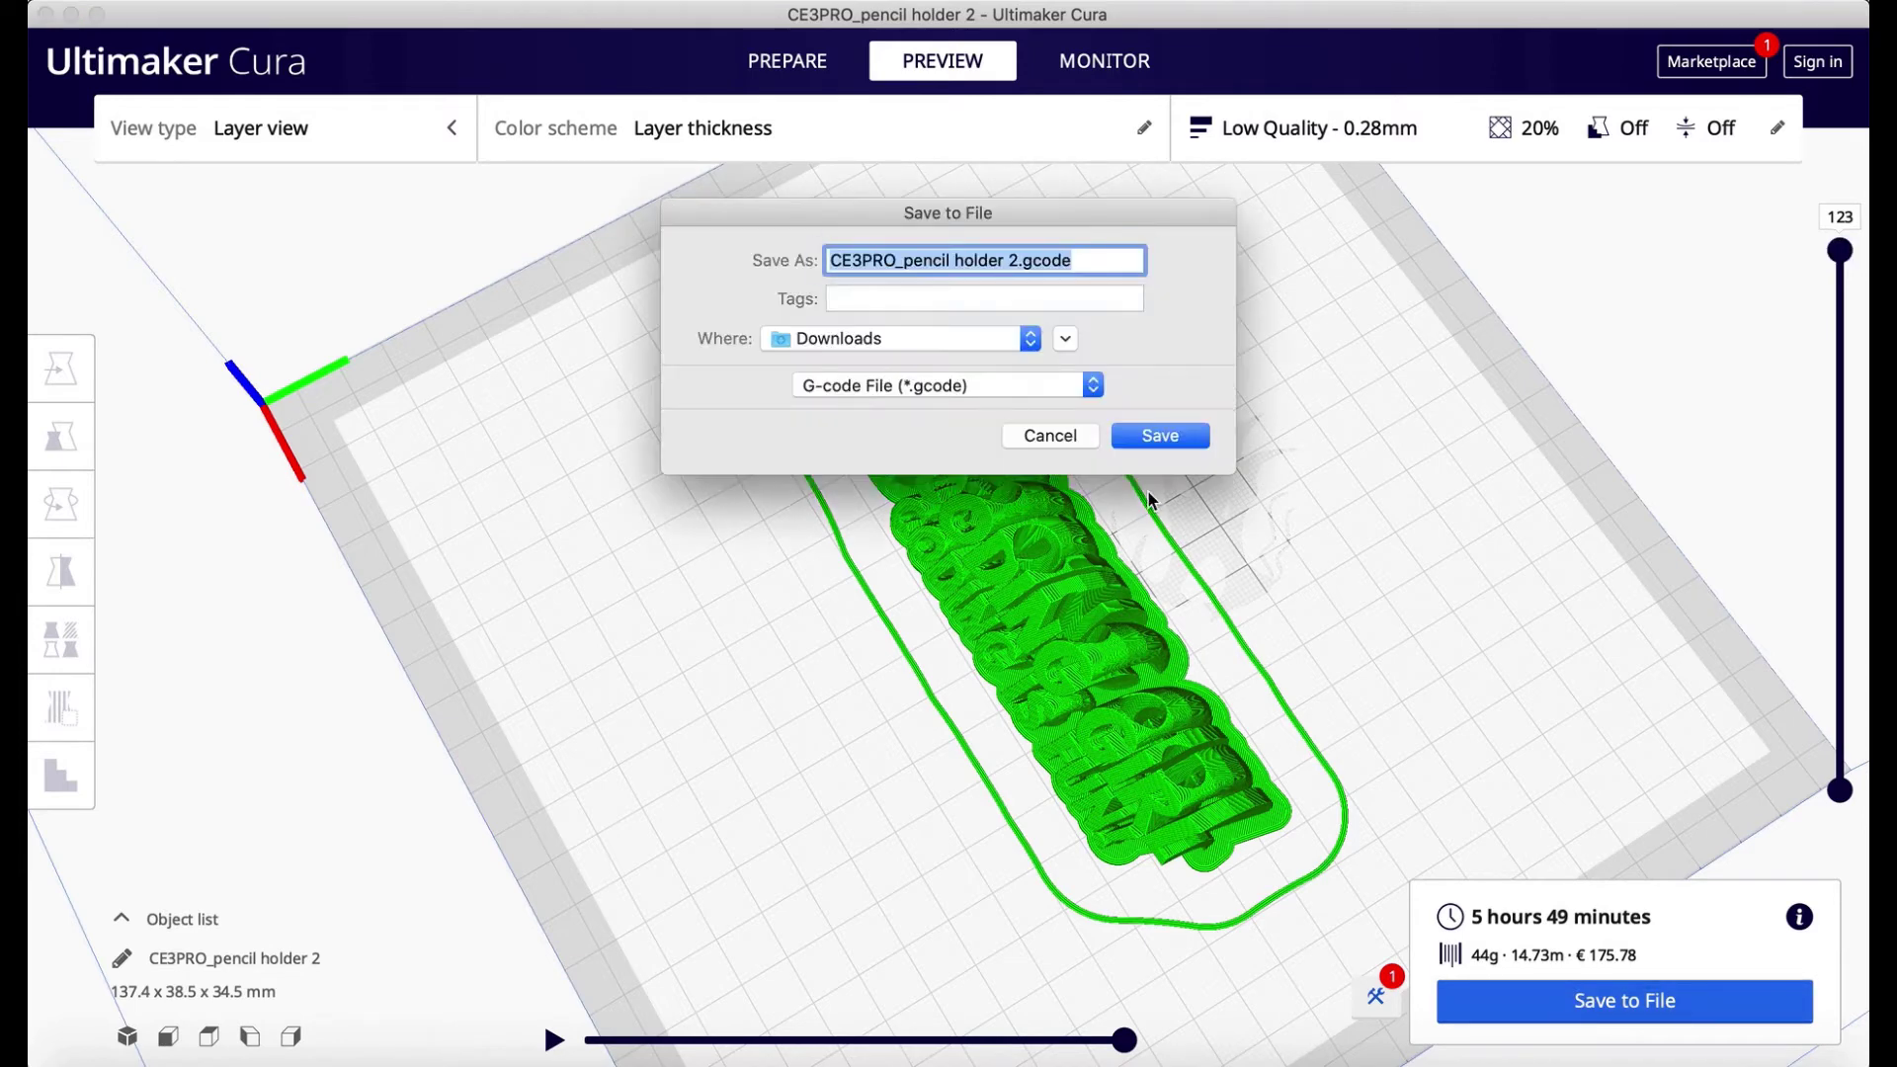
click(907, 265)
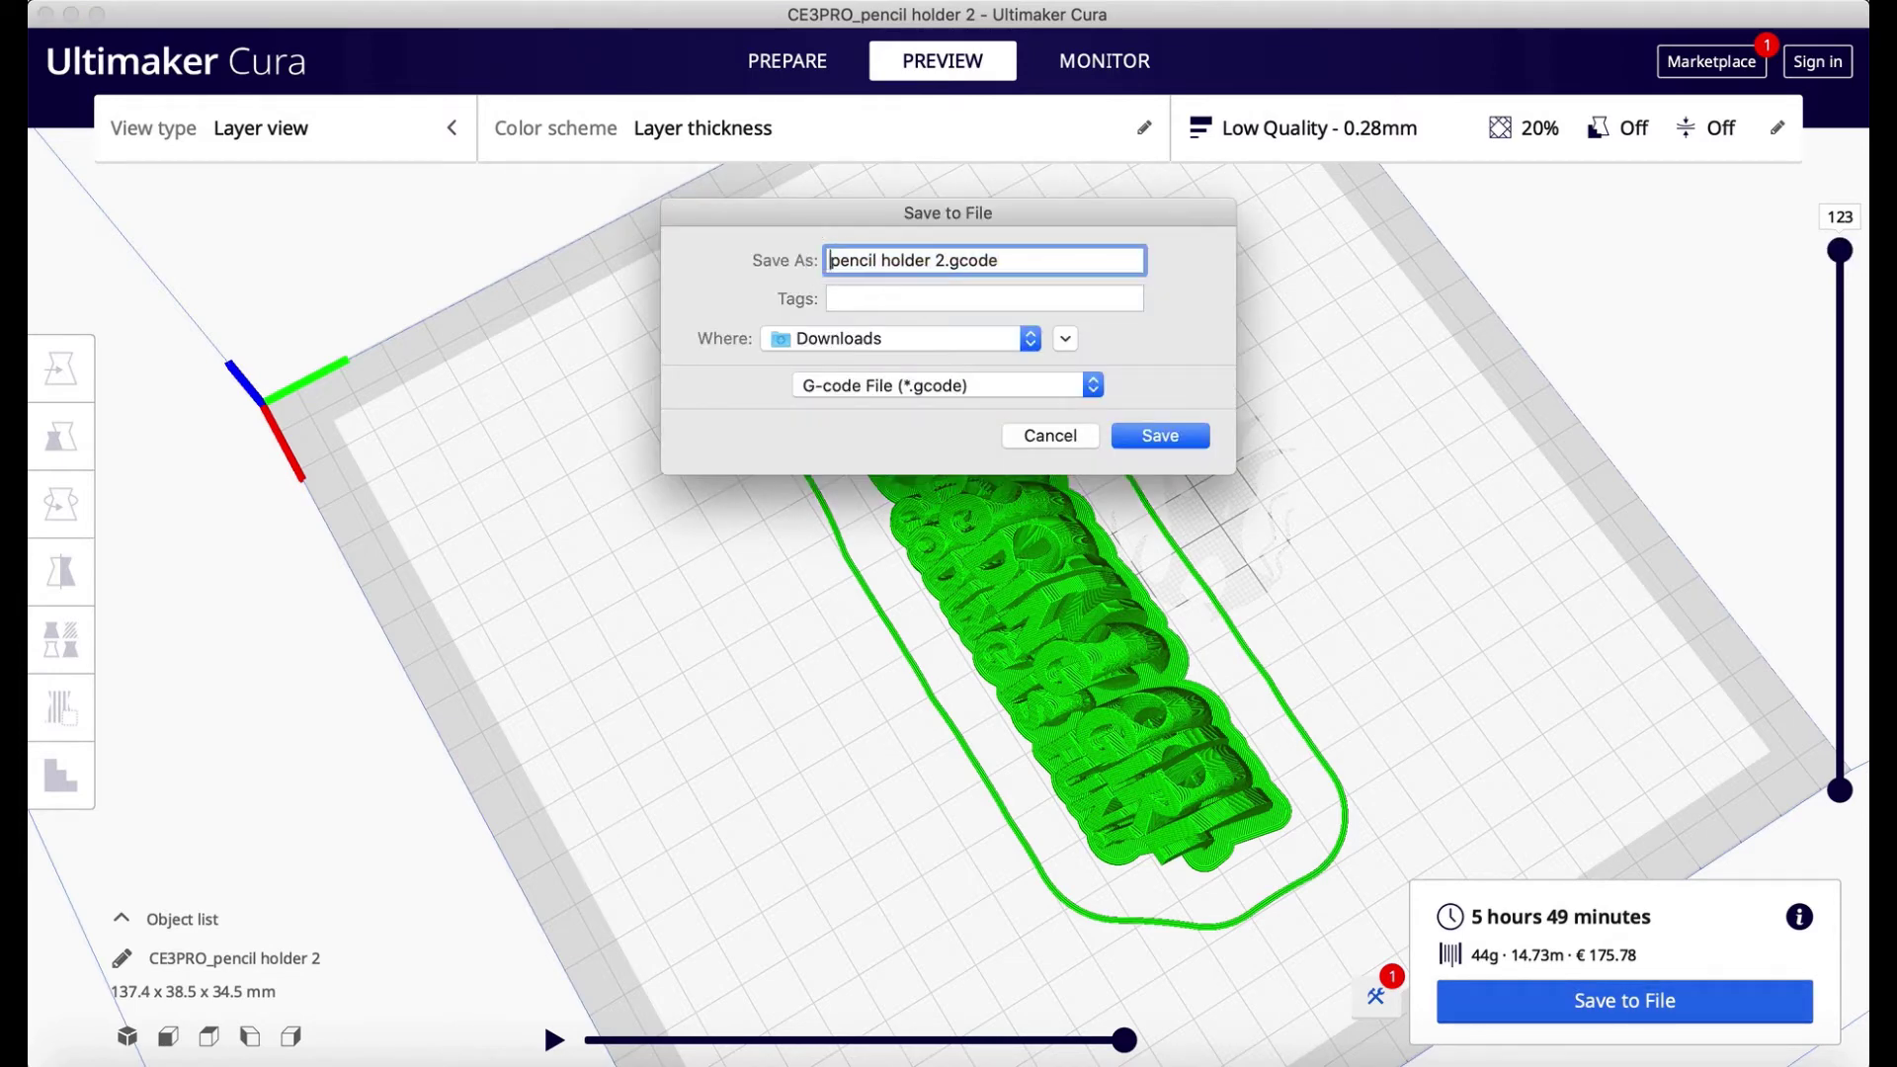
click(1161, 436)
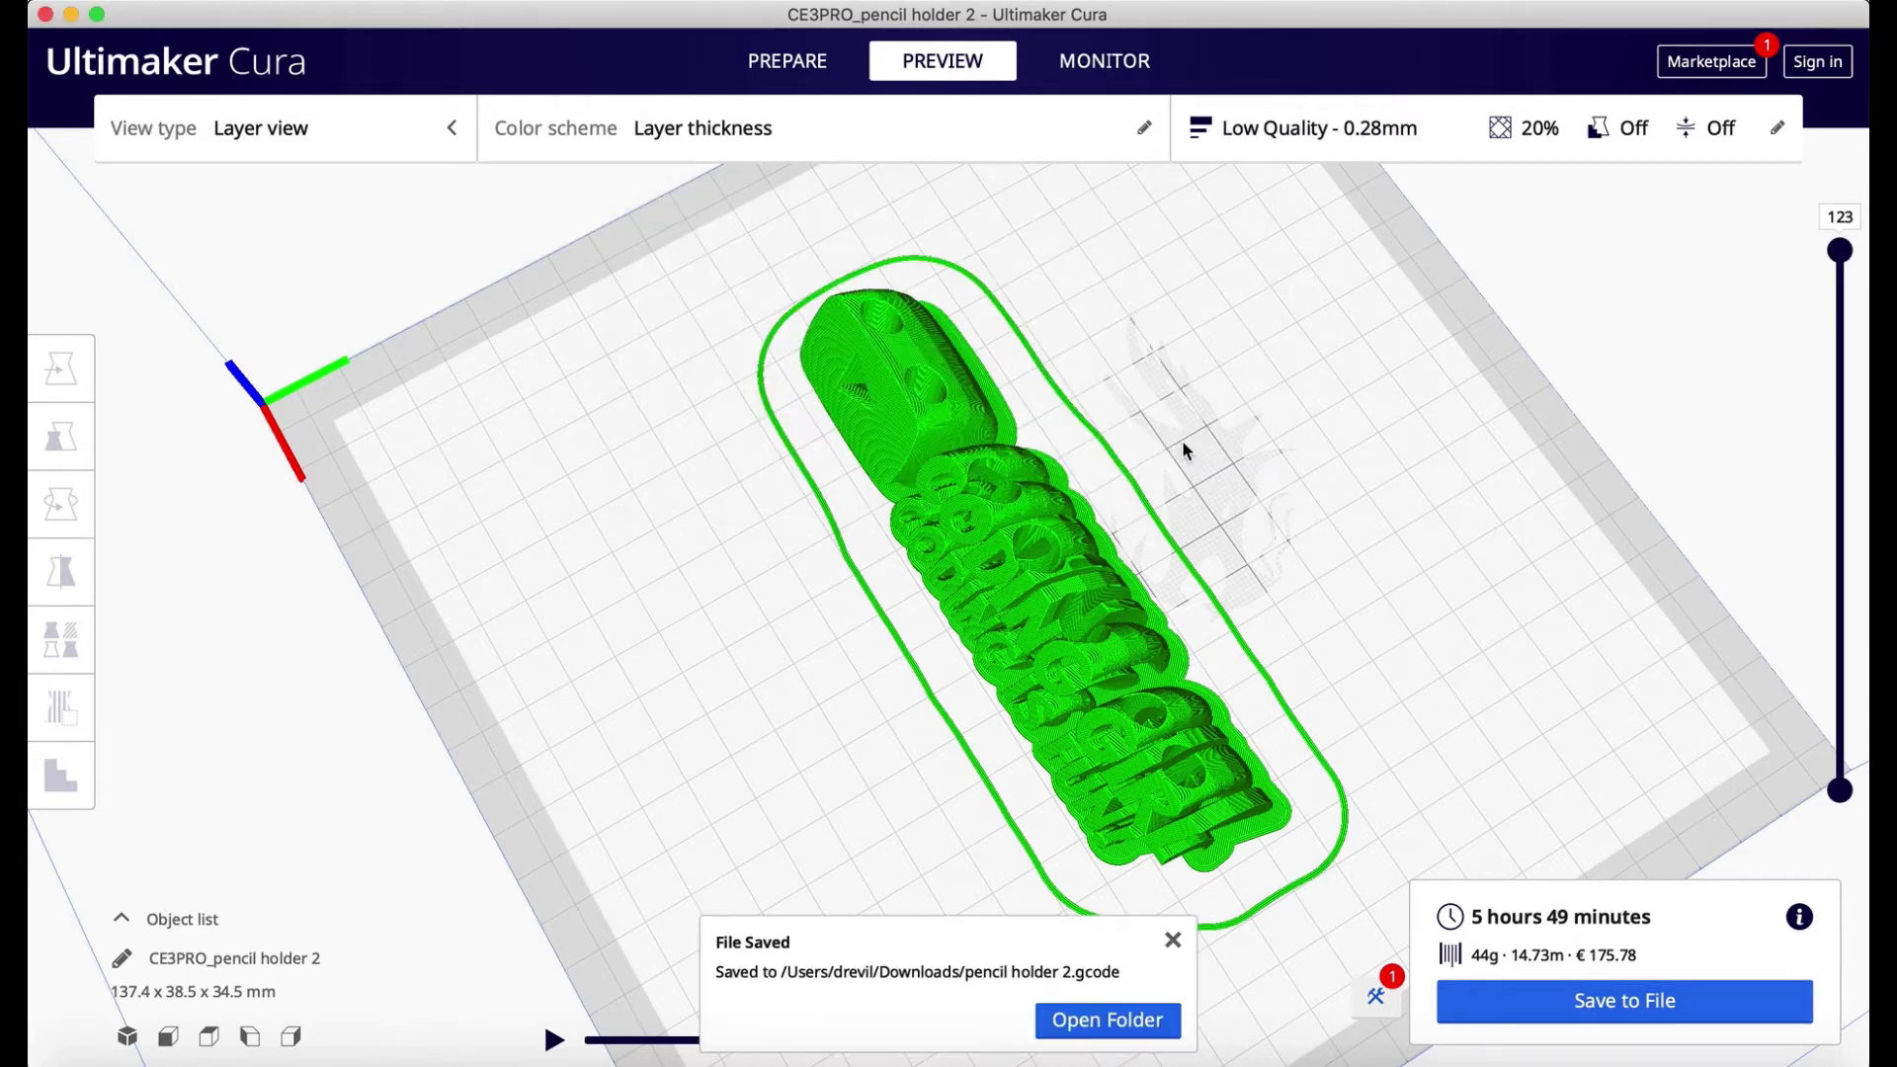